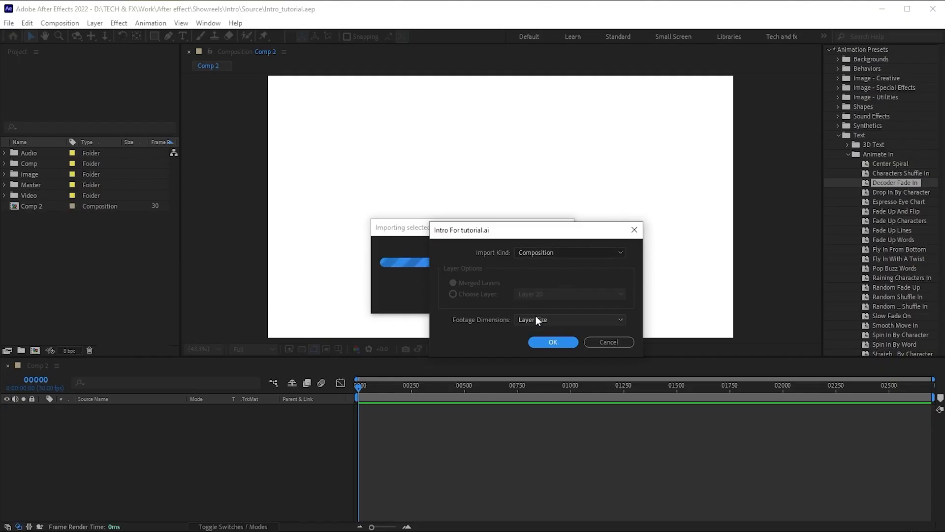
- Import Intro For tutorial.ai as a composition with Layer Size footage and add it to the Comp 2 timeline
click(553, 342)
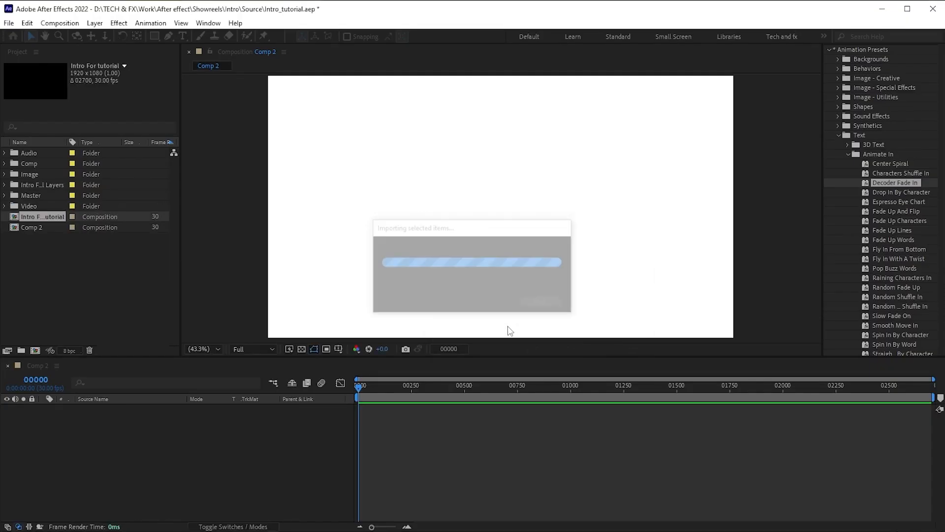
drag(39, 227, 75, 430)
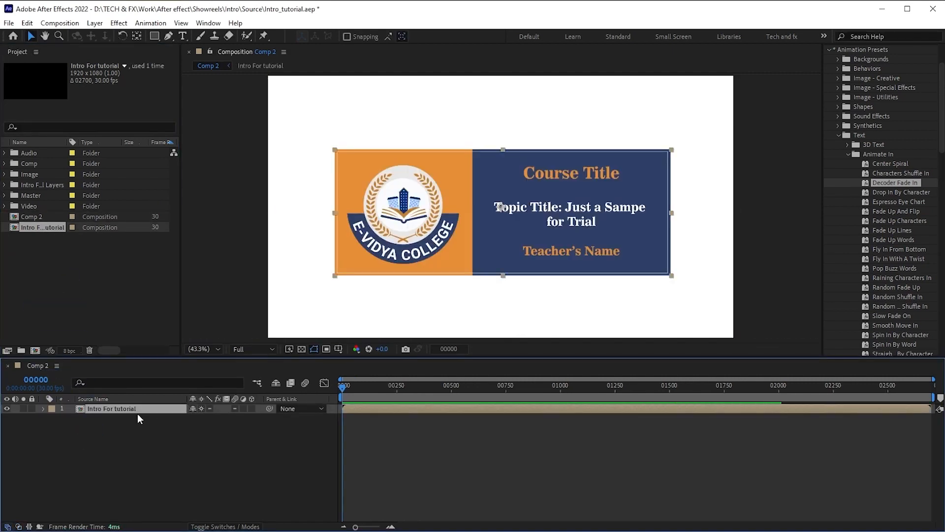
- Open the nested Intro For tutorial composition and change its background color to near-white
double_click(122, 408)
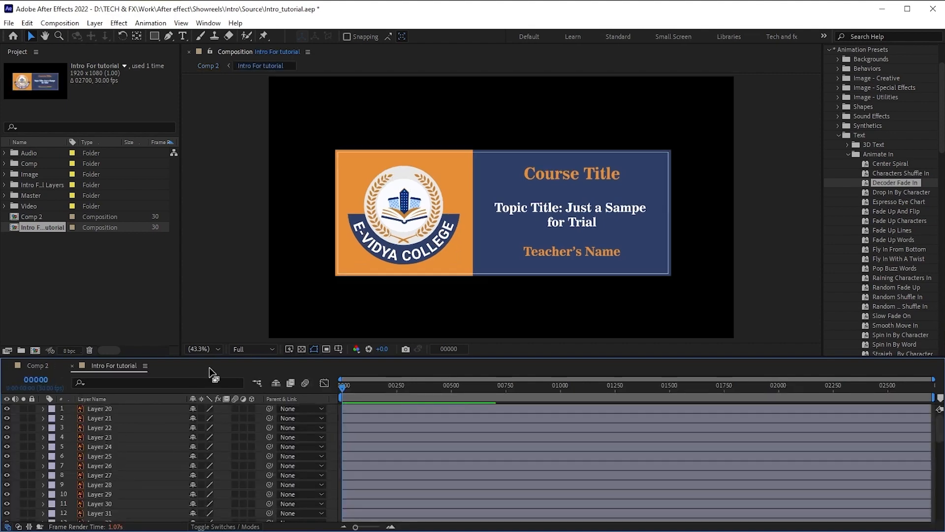
drag(210, 357, 211, 276)
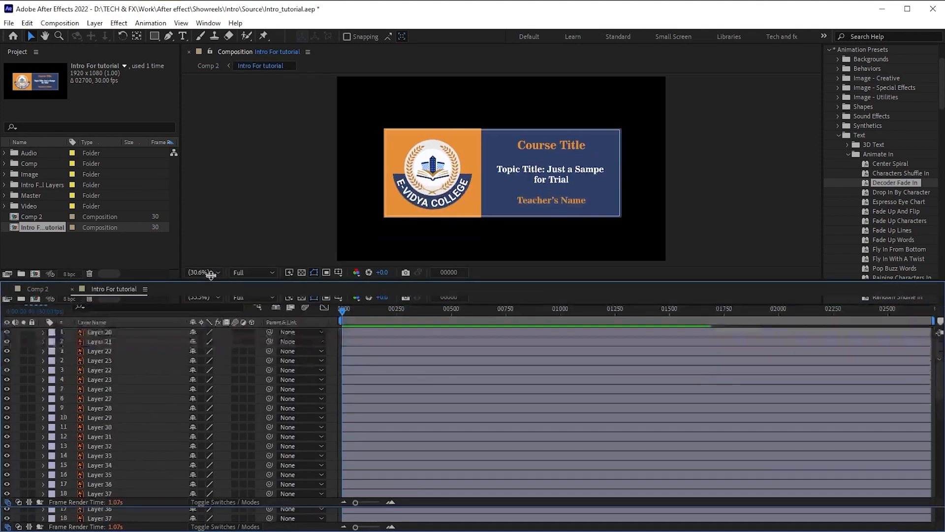
key(ctrl+k)
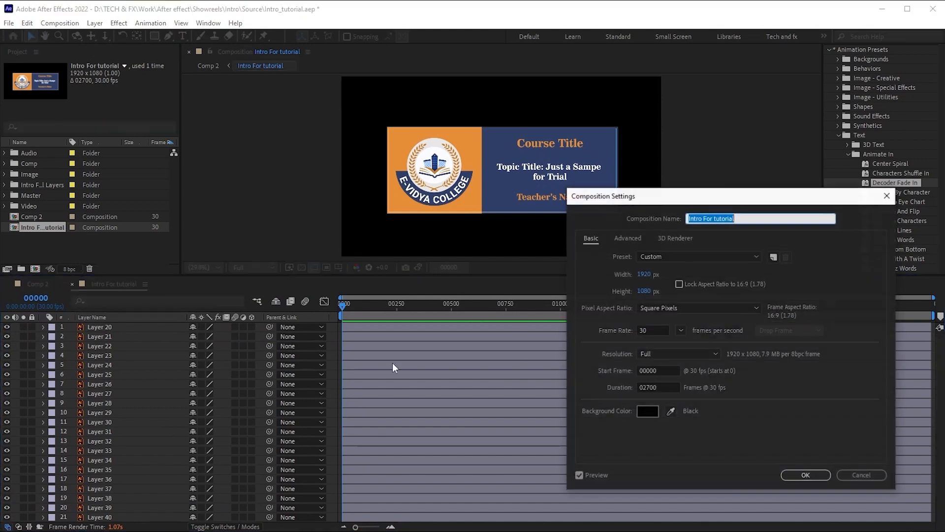
click(639, 411)
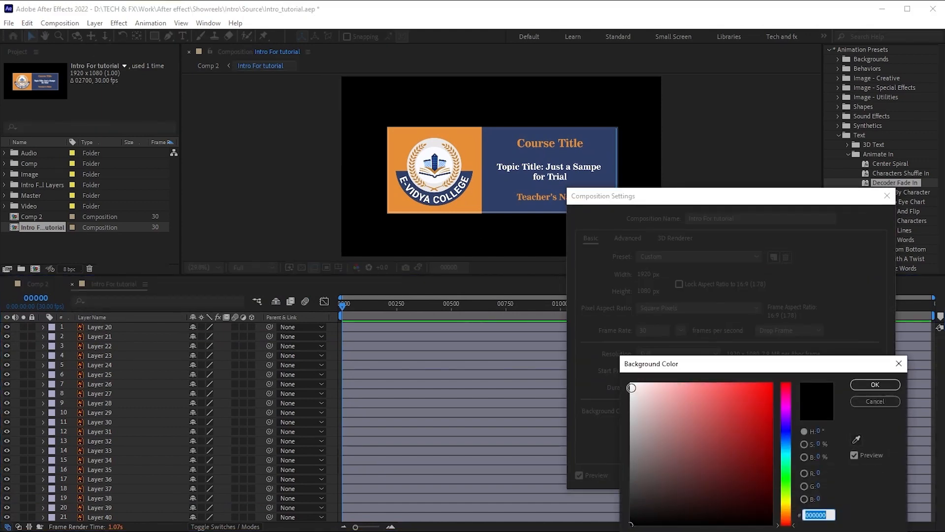
click(632, 386)
click(874, 384)
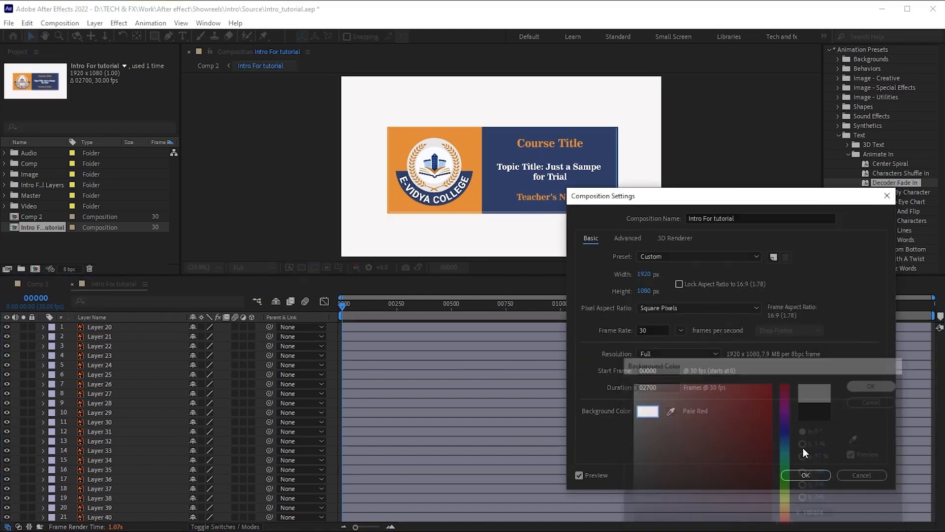
click(812, 476)
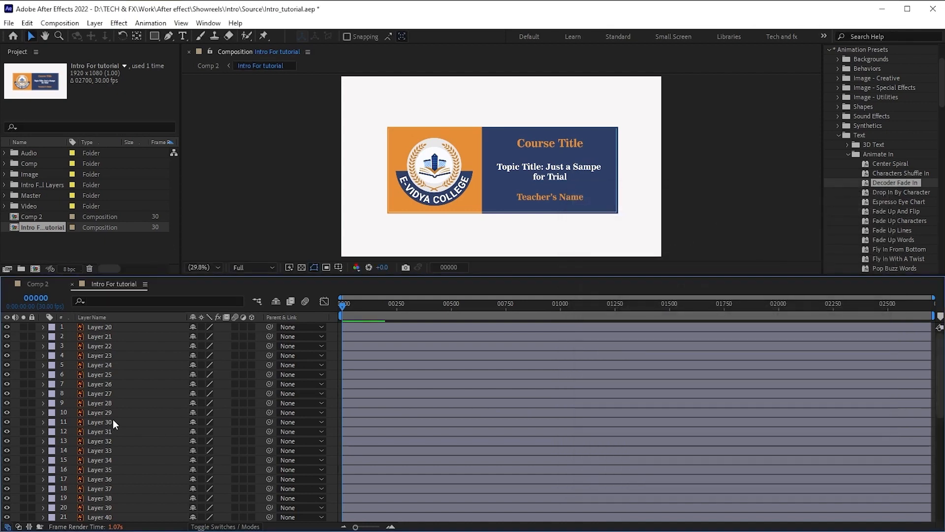
- Examine the imported layer list, the Blue Box layer and the logo artwork up close
scroll(113, 418, down, 5)
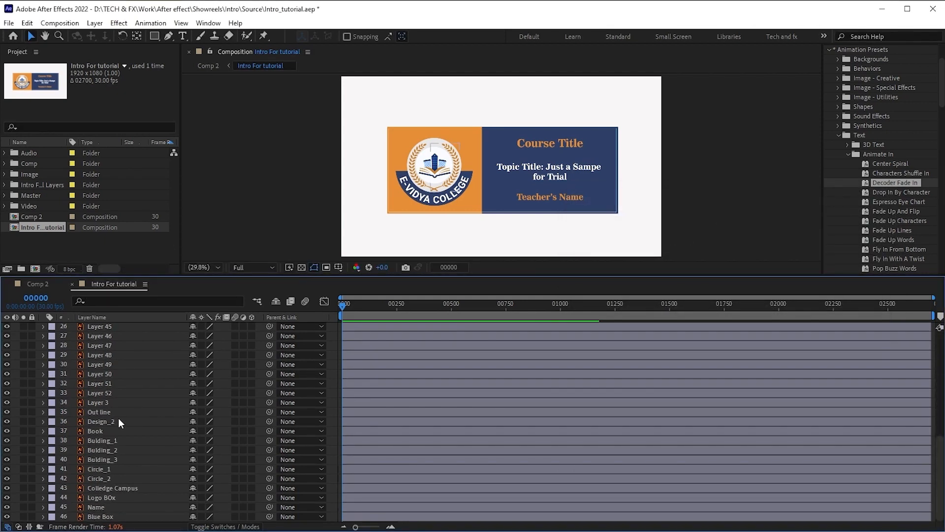
click(115, 516)
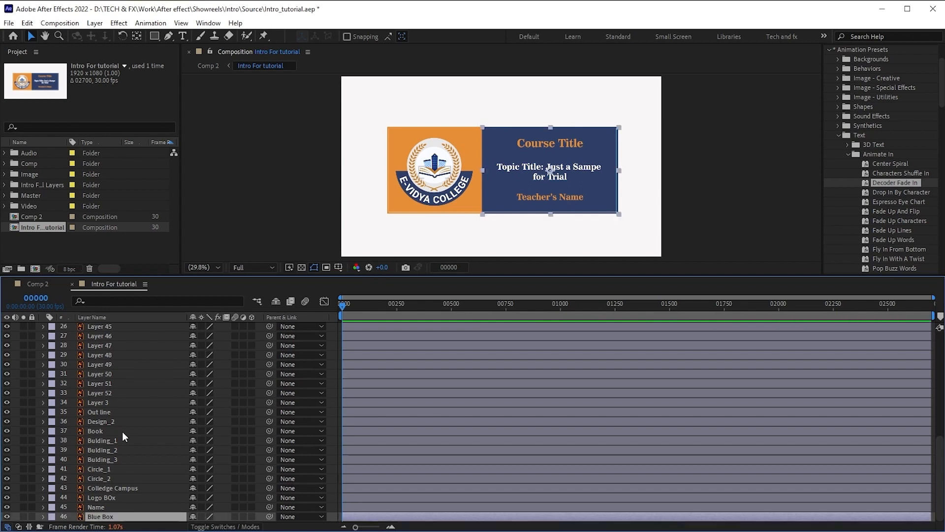
scroll(122, 432, up, 5)
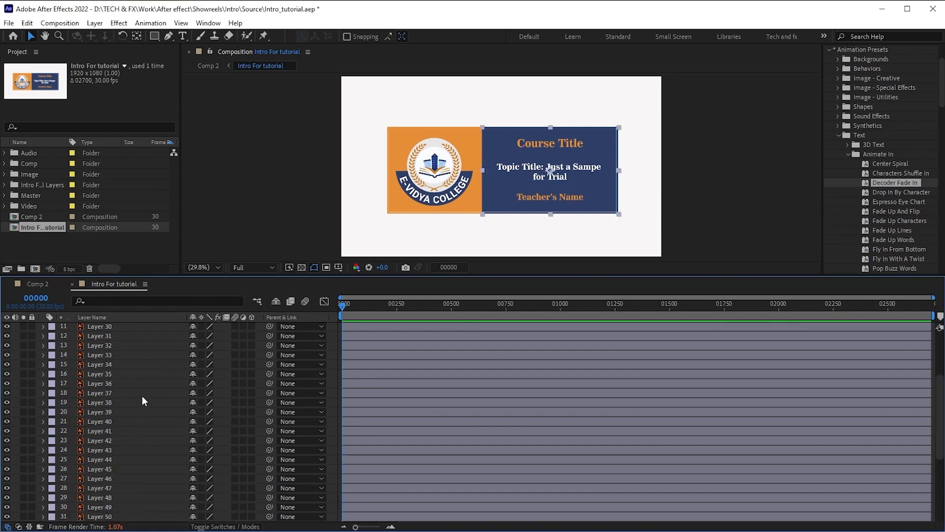
scroll(143, 395, down, 5)
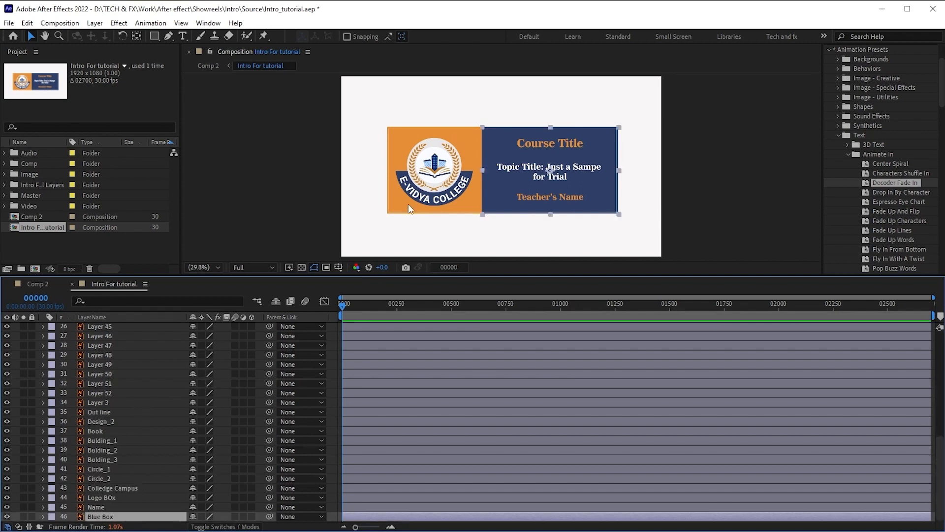
scroll(430, 199, up, 4)
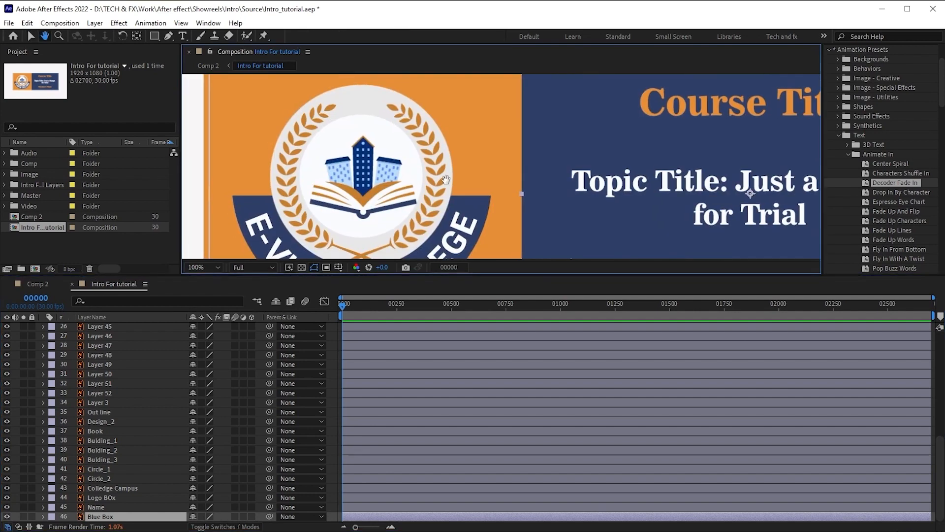
key(v)
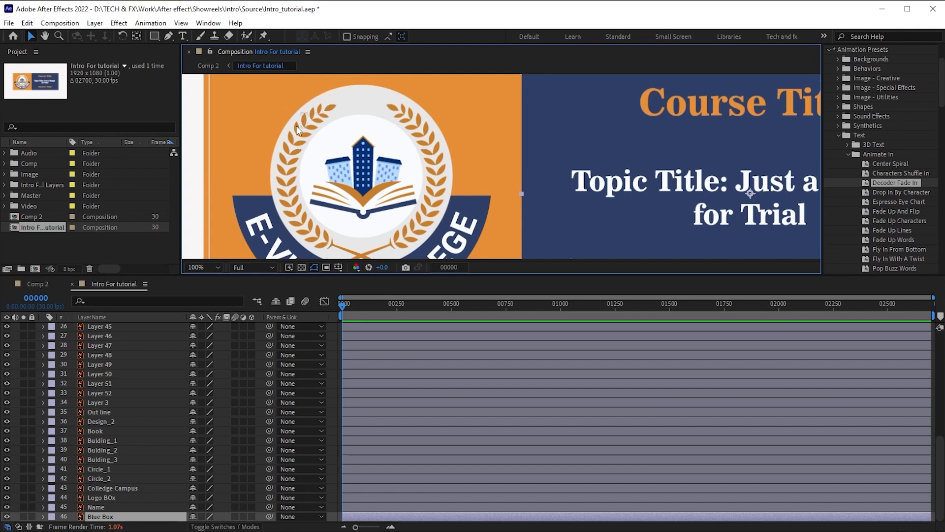
key(space)
drag(352, 182, 355, 170)
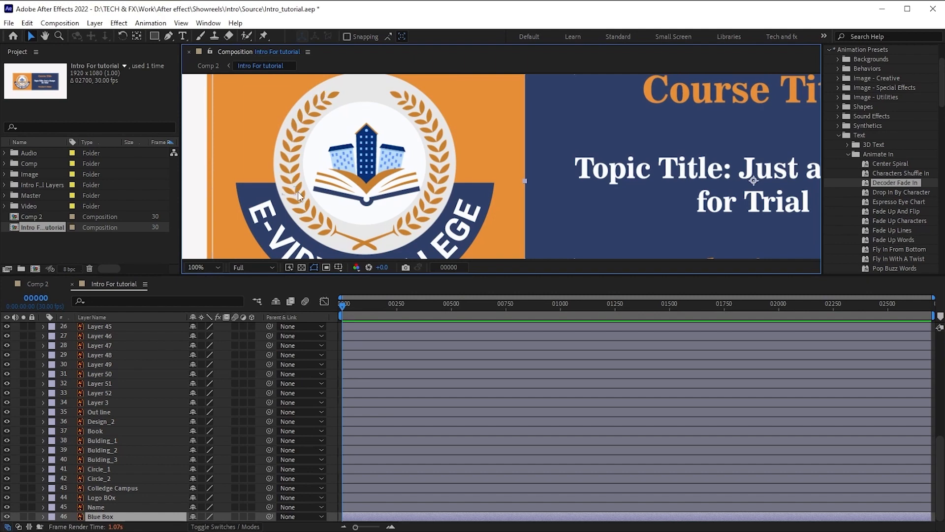
- Check which laurel pieces belong to Layer 51, Layer 52 and Layer 3 by hiding and showing them, and select Layer 47
click(330, 225)
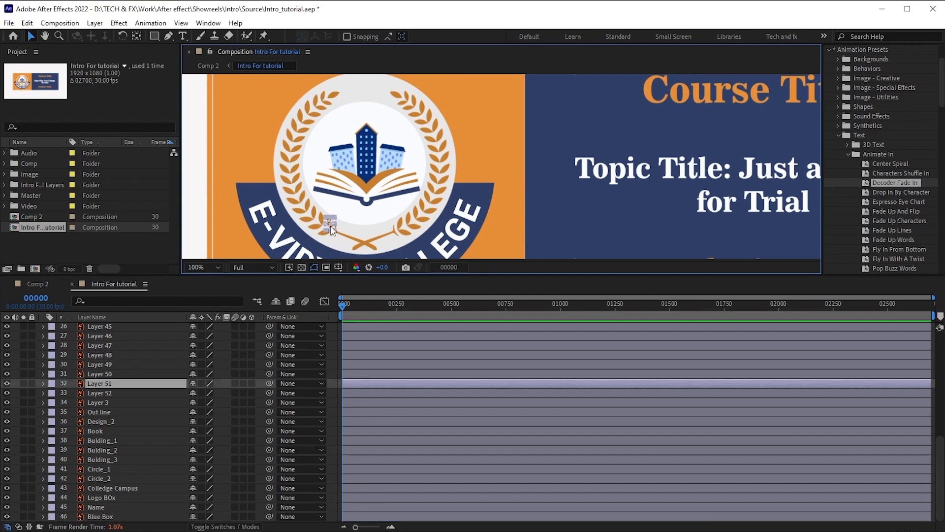
click(7, 383)
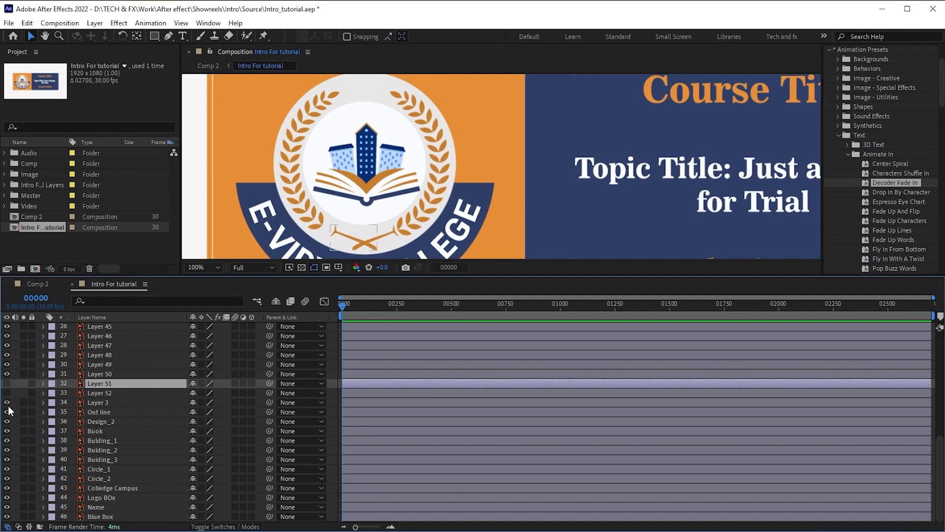
click(7, 404)
click(7, 403)
click(7, 383)
click(154, 346)
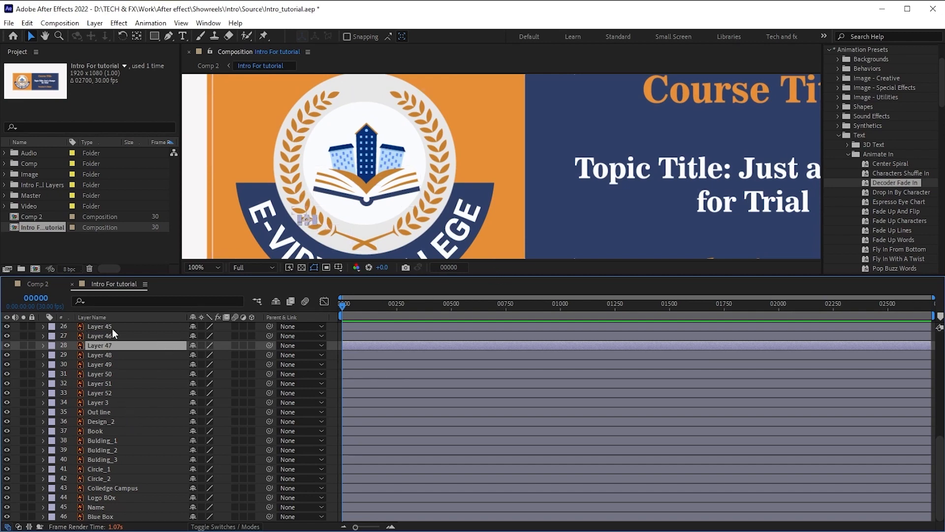
- Pre-compose the laurel branch layers from Layer 20 through Layer 3 into a new composition named Design_1
scroll(118, 355, up, 8)
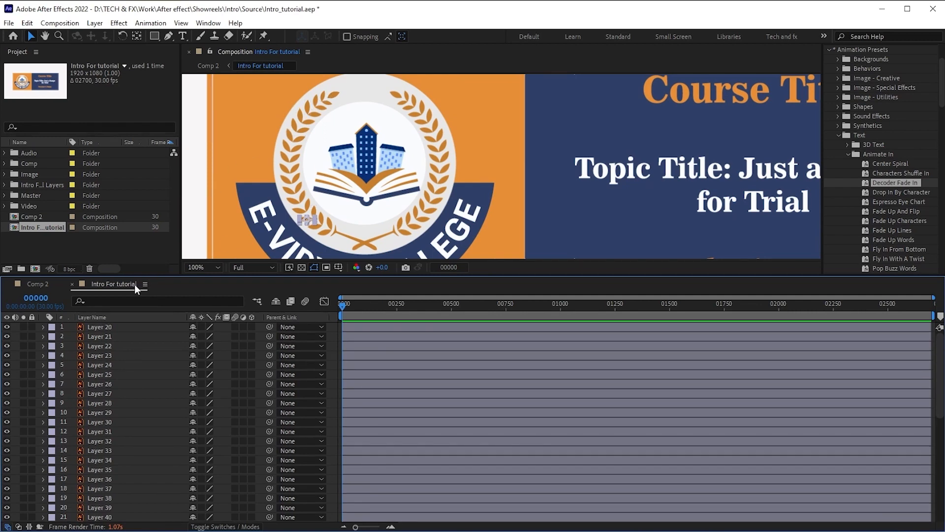
click(117, 328)
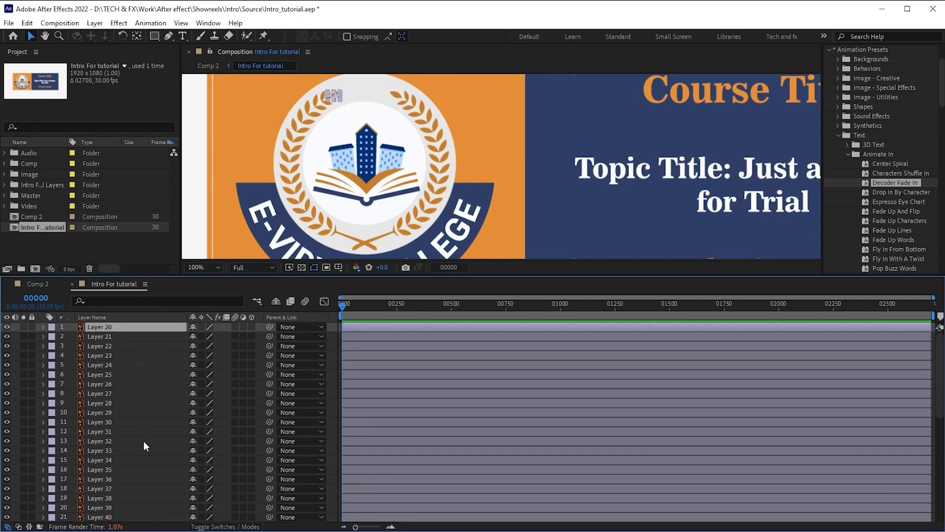
scroll(144, 441, down, 8)
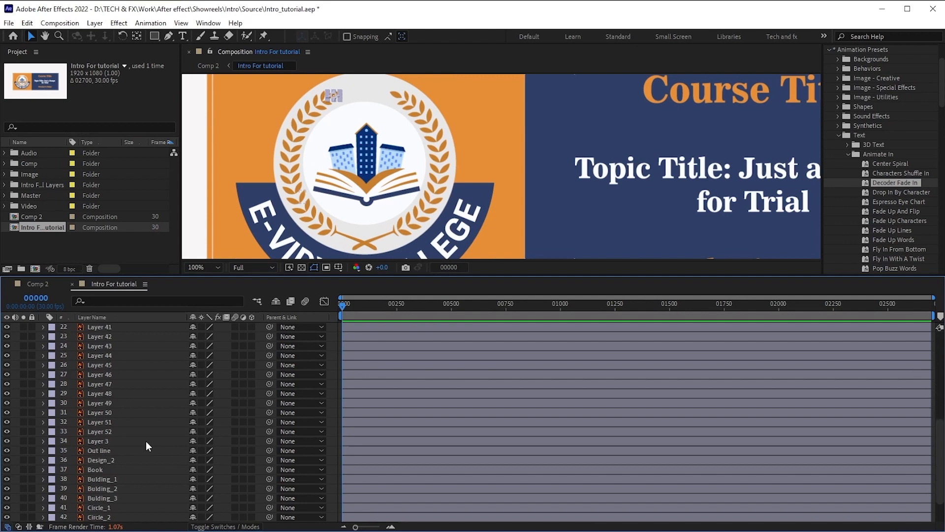
shift+click(113, 432)
shift+click(95, 442)
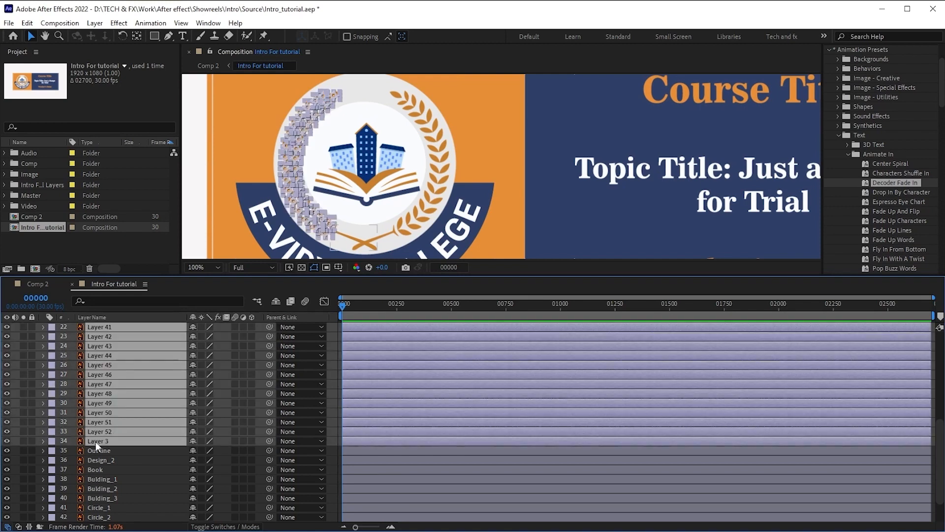
click(7, 440)
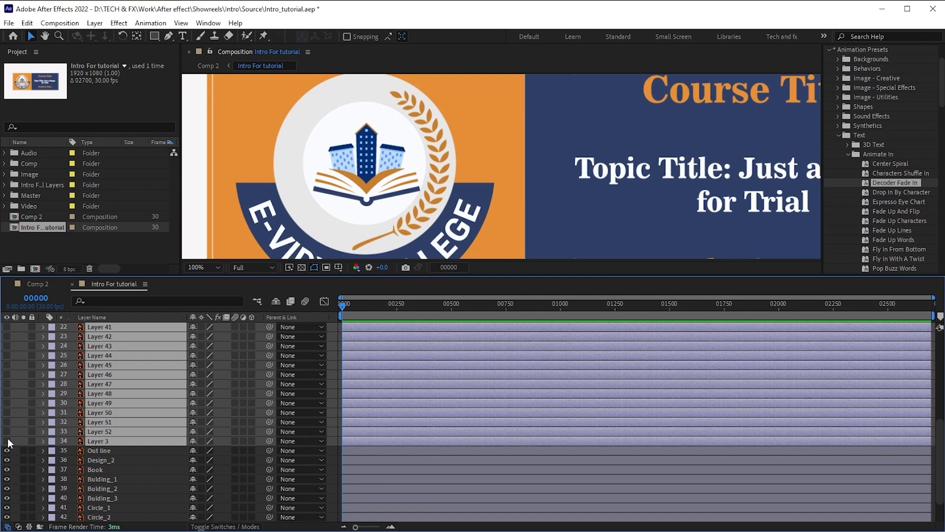
click(7, 441)
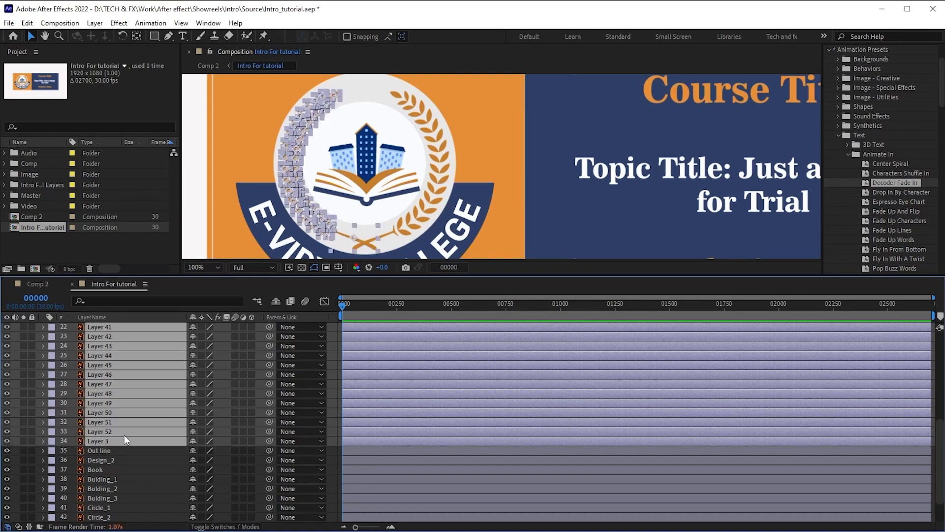
key(ctrl+shift+c)
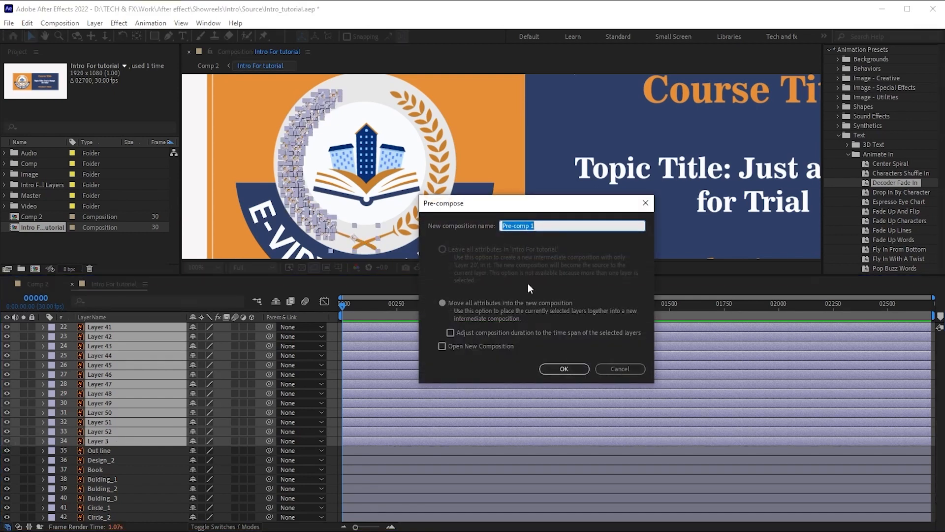
text(Design_1)
key(Return)
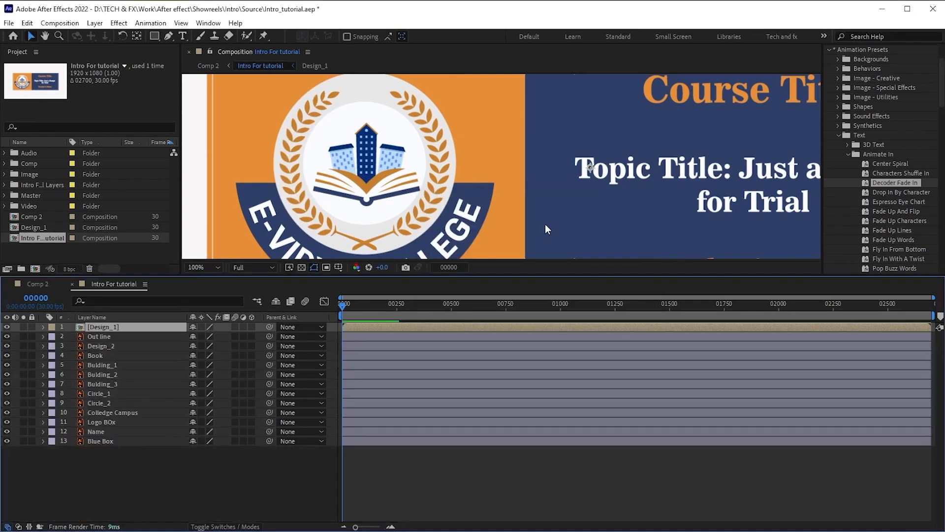
- Set the label color of the Design_1 layer to Green
click(73, 485)
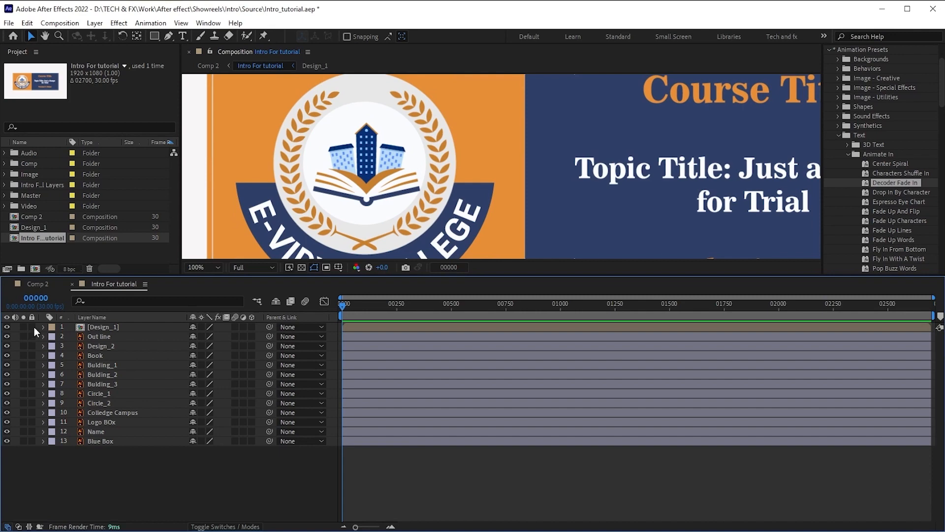
click(53, 326)
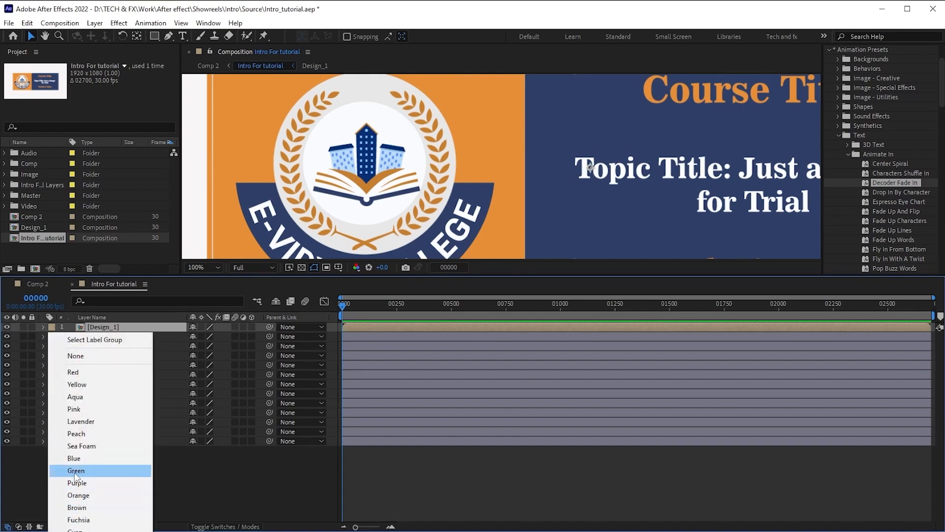
click(76, 470)
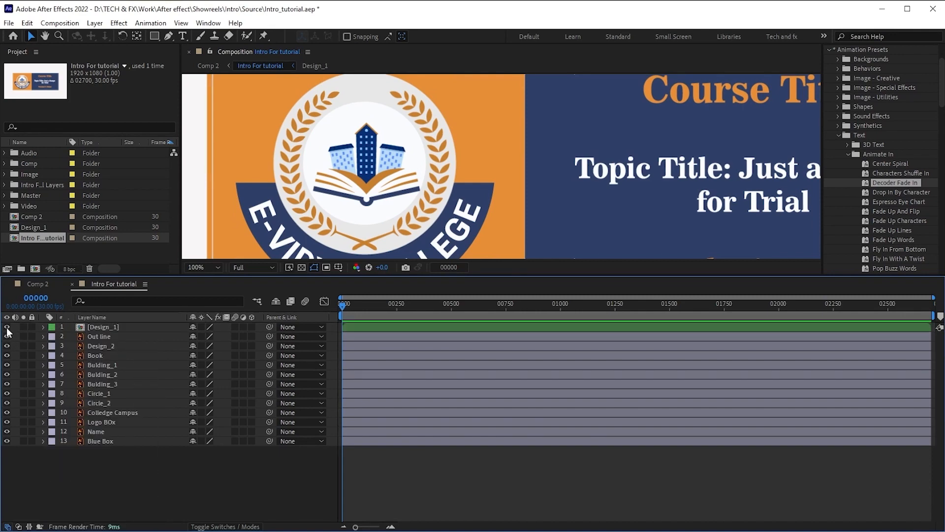
- Hide the Design_1, Out line, Design_2, Book, Bulding_1, Bulding_2 and Bulding_3 layers
drag(268, 275, 268, 294)
scroll(329, 222, down, 1)
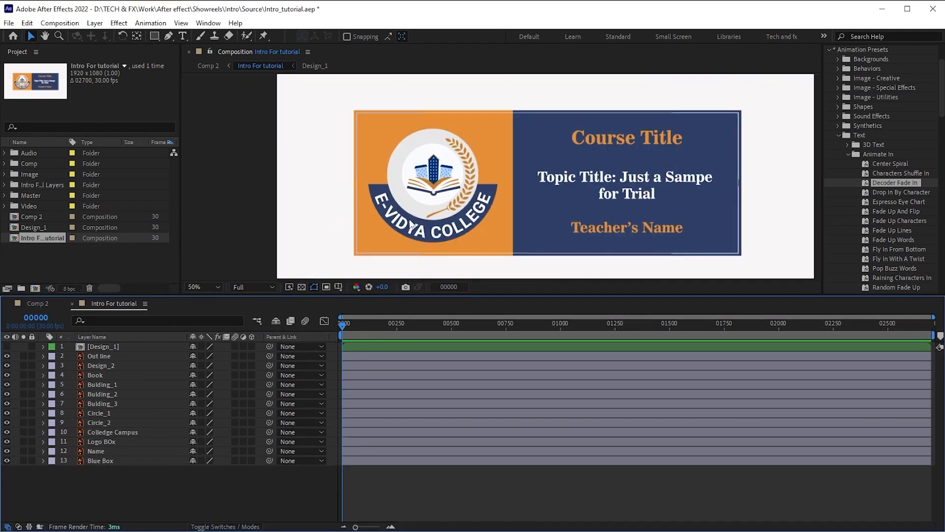
click(6, 347)
click(7, 356)
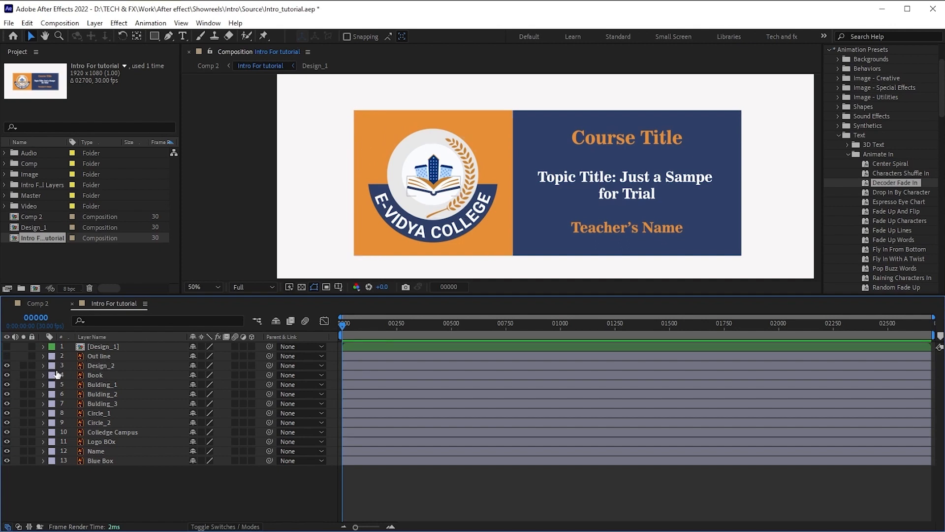
click(103, 365)
click(7, 365)
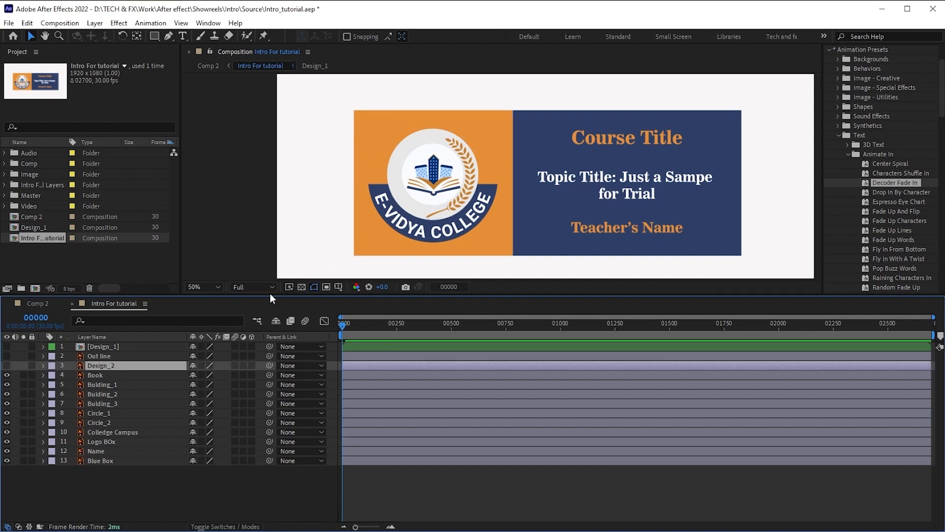
click(7, 375)
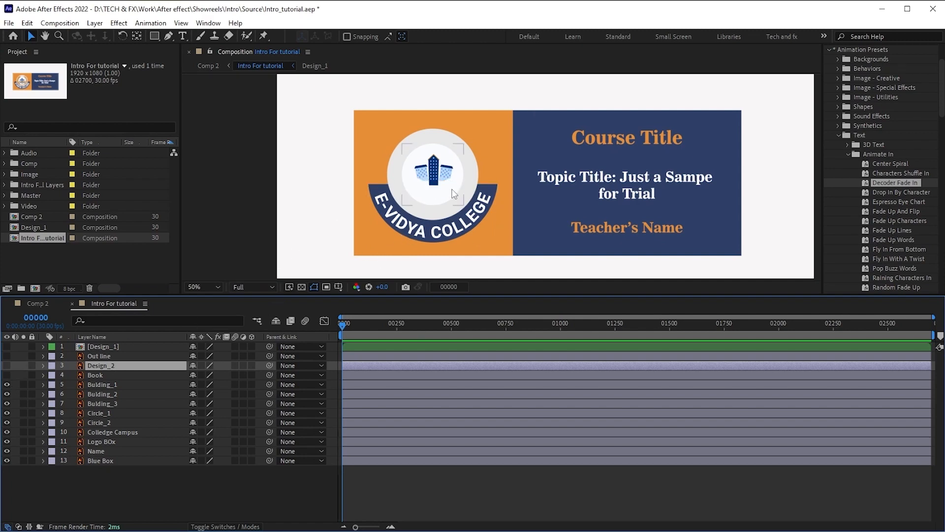
click(7, 385)
click(6, 393)
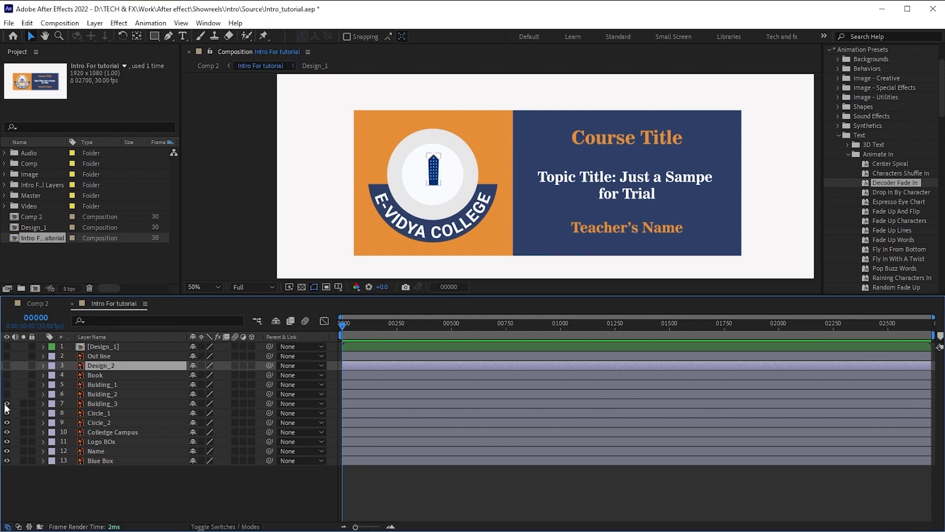
click(4, 404)
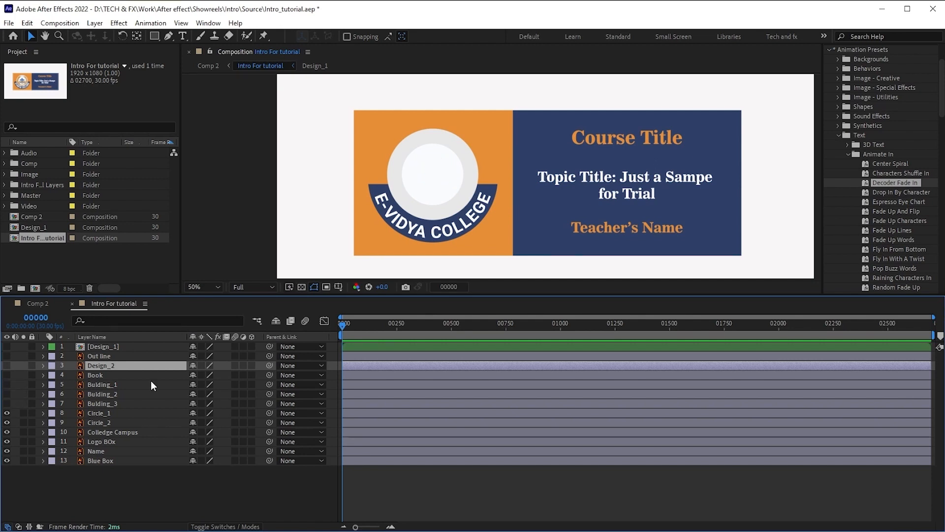
- Set the label color of the Bulding_1, Bulding_2 and Bulding_3 layers to Red
click(130, 378)
click(123, 386)
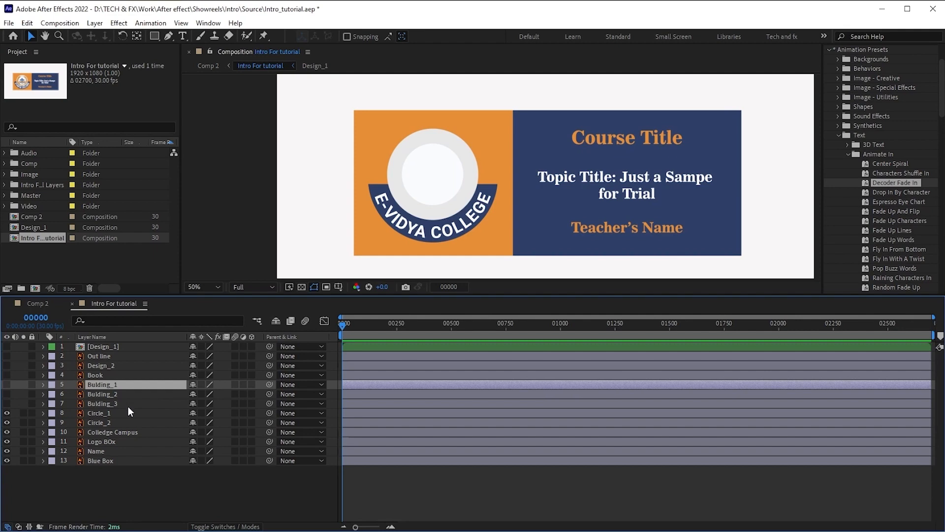
shift+click(125, 404)
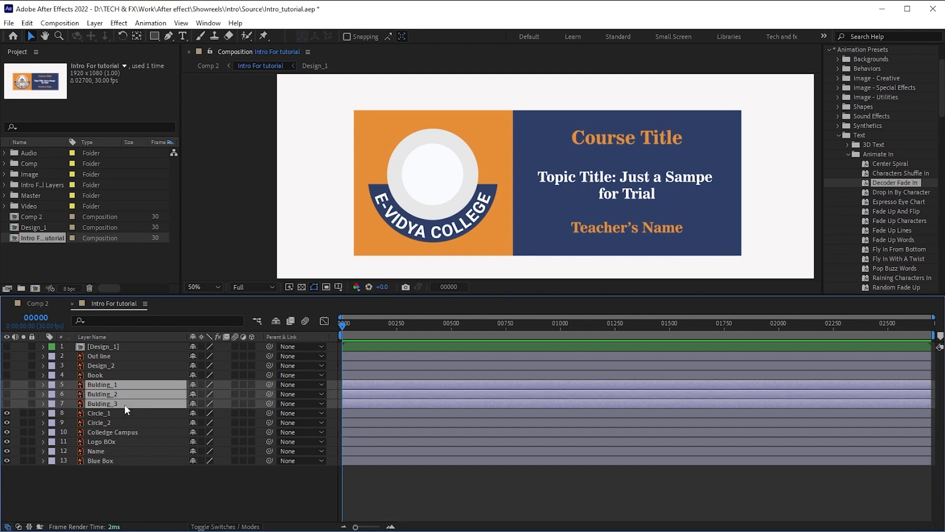
click(52, 385)
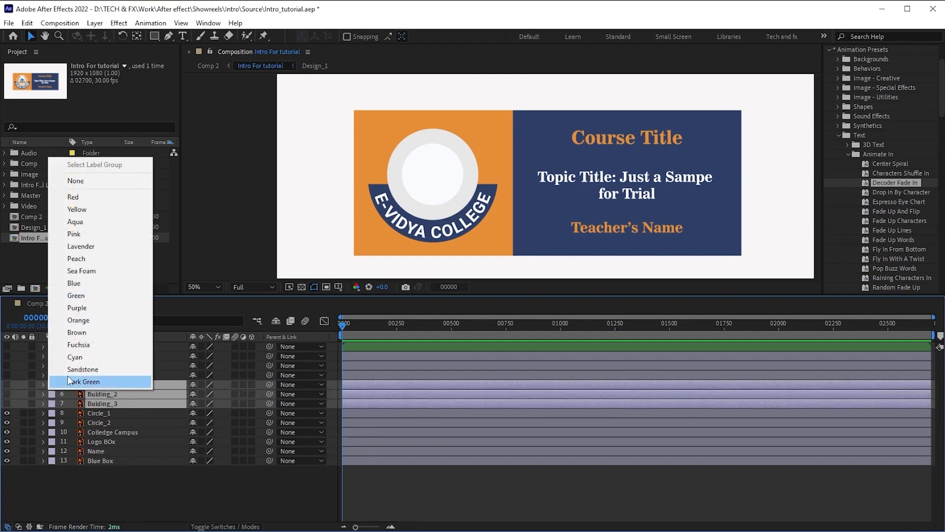
click(73, 197)
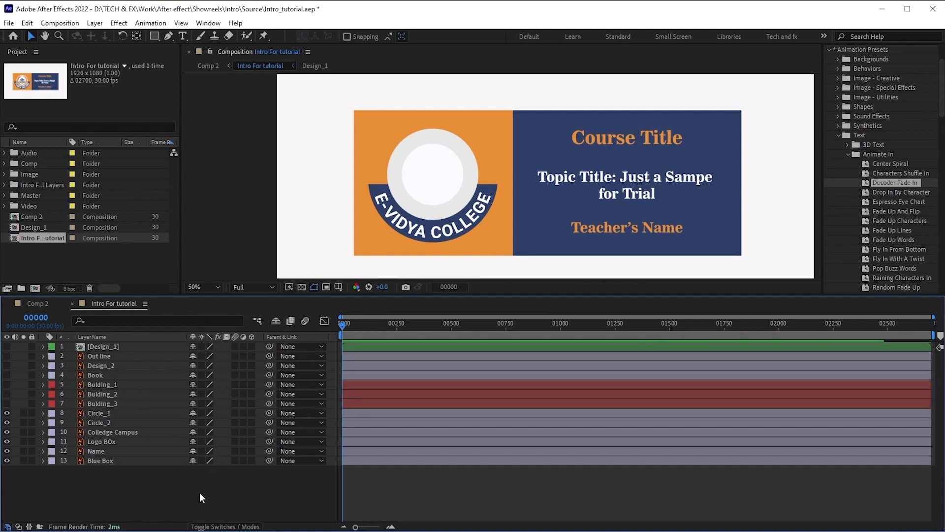
- Check which artwork belongs to each layer from Circle_1 down to Blue Box by hiding them one after another
click(117, 414)
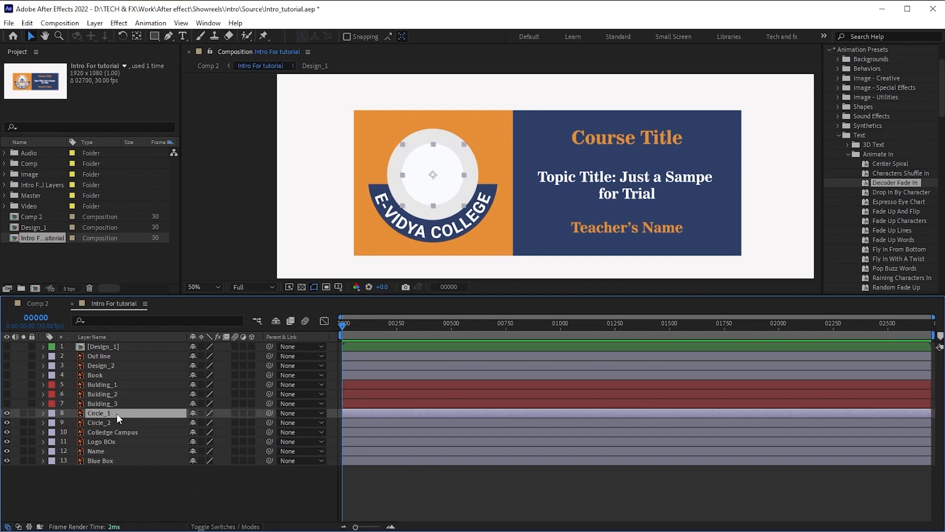
click(6, 414)
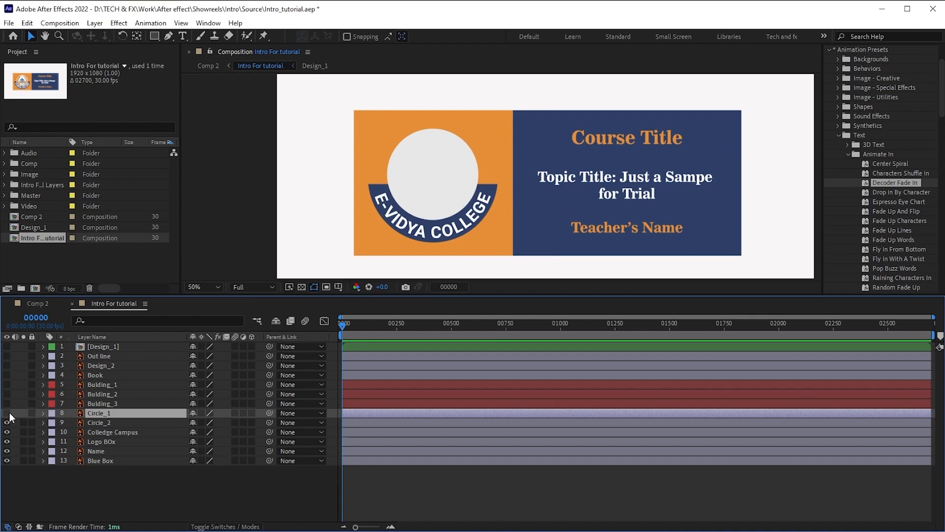
click(7, 414)
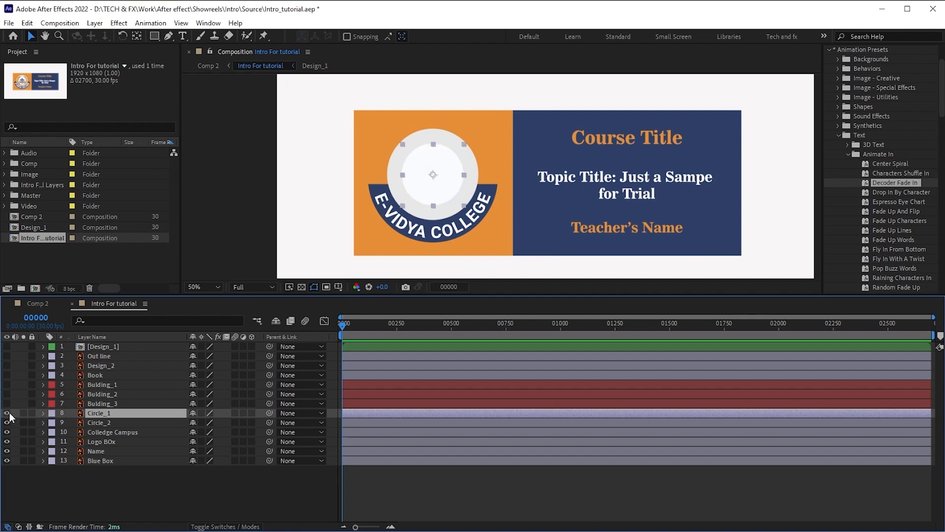
click(7, 414)
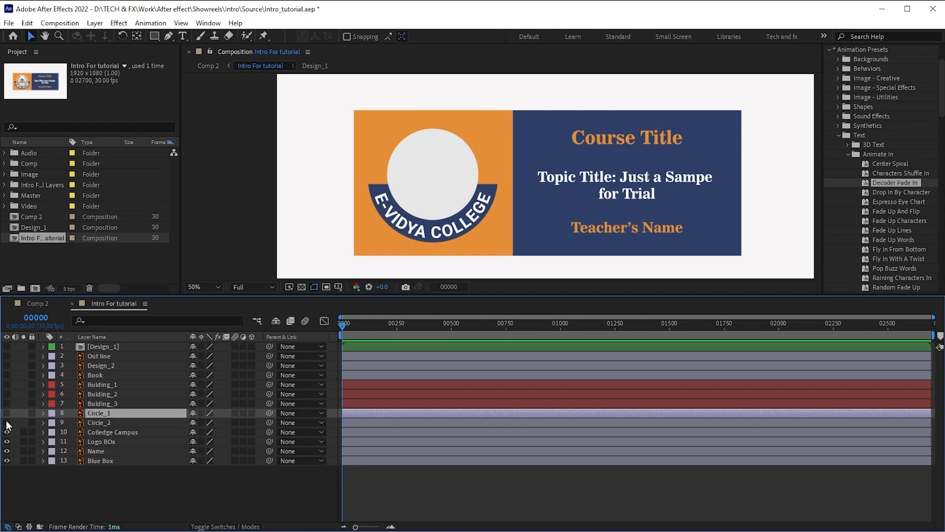
click(7, 423)
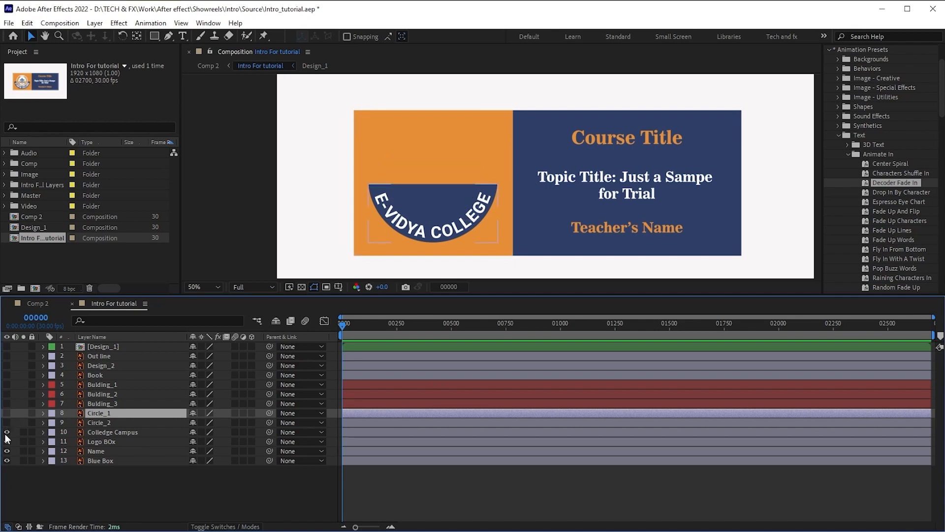
click(7, 432)
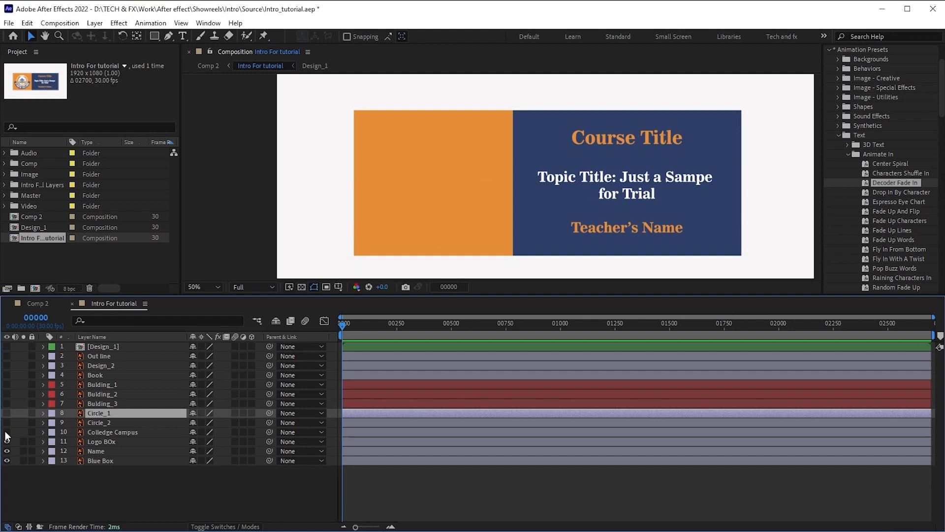
click(6, 432)
click(7, 433)
click(7, 443)
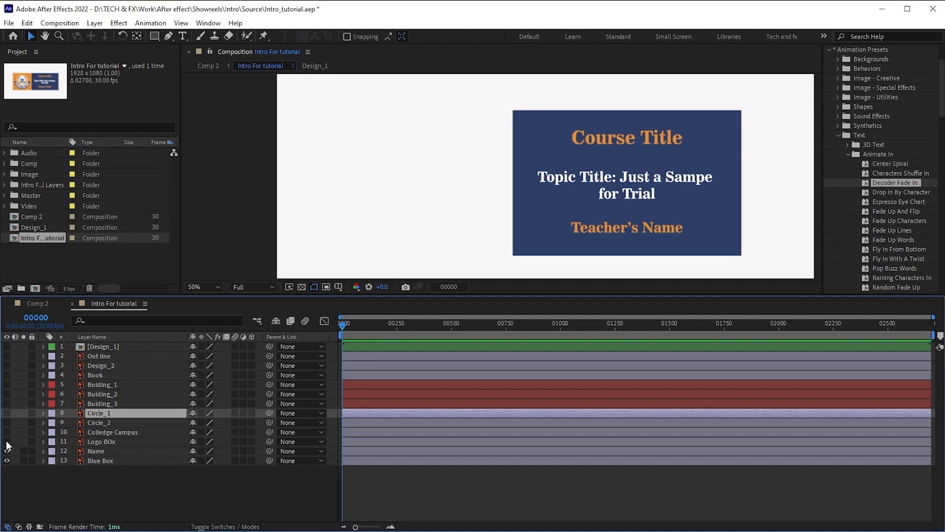
click(7, 443)
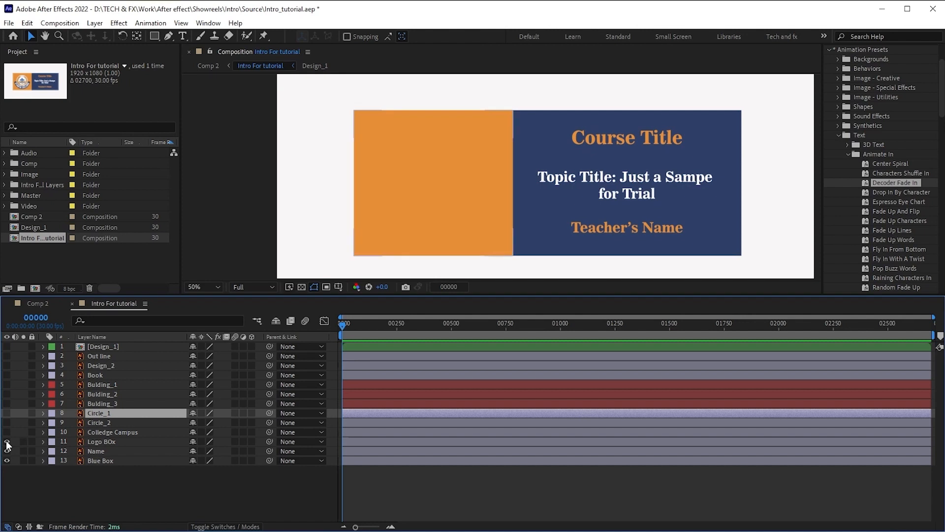
click(7, 443)
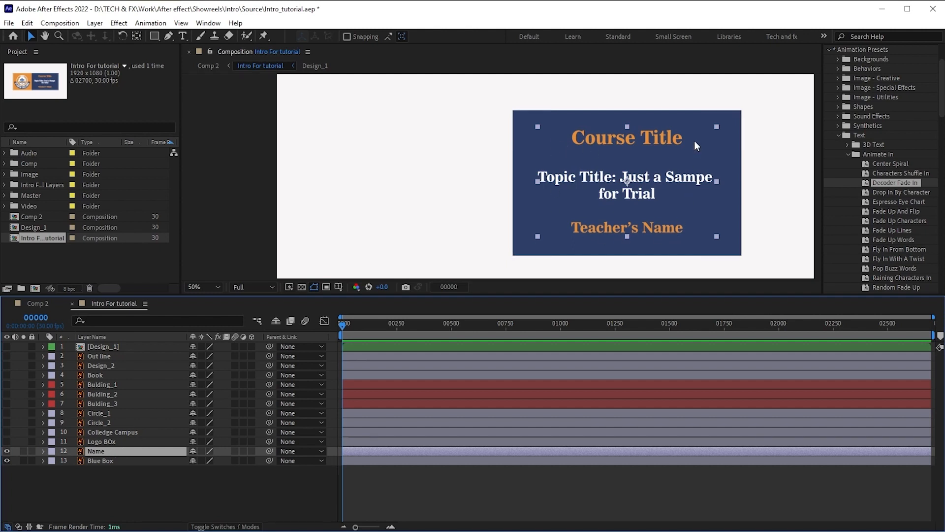
click(6, 451)
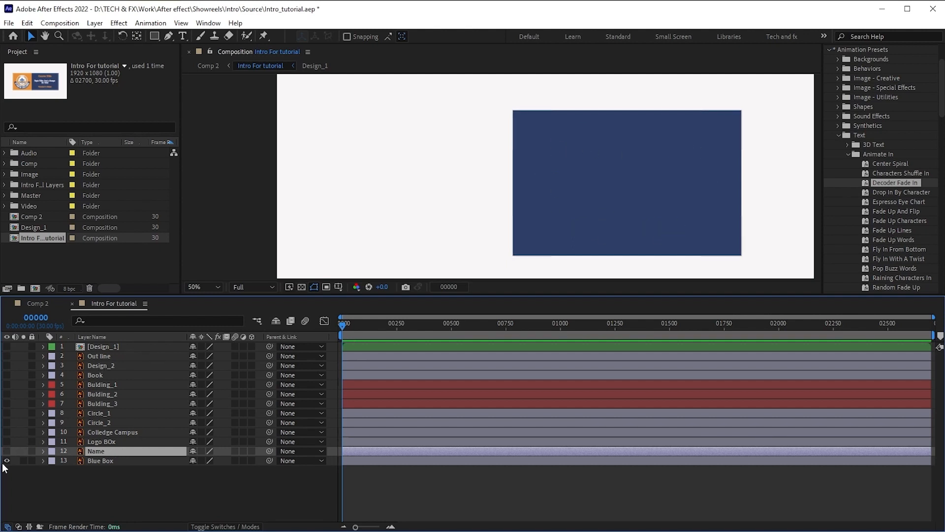
click(4, 462)
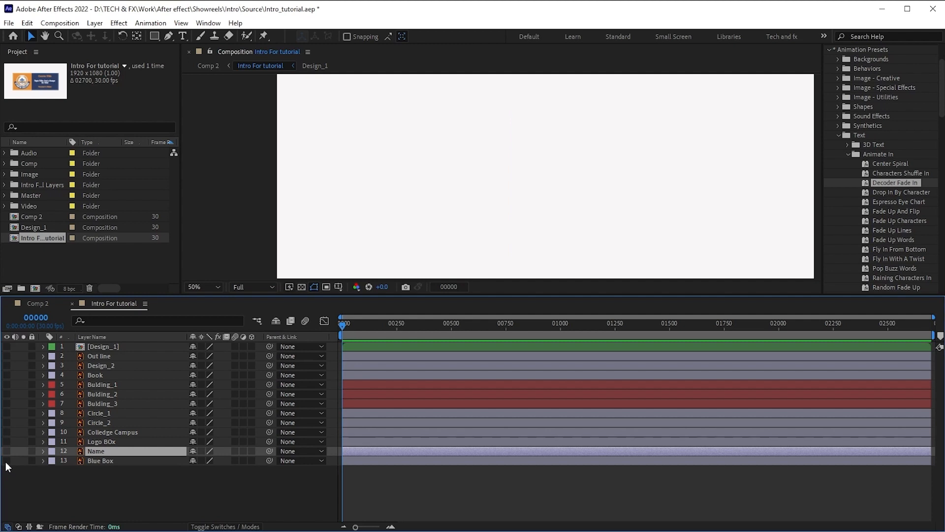
- Show all layers again, and hide only Design_1 through Bulding_3 plus the Name and Blue Box layers
drag(5, 462, 4, 347)
click(49, 505)
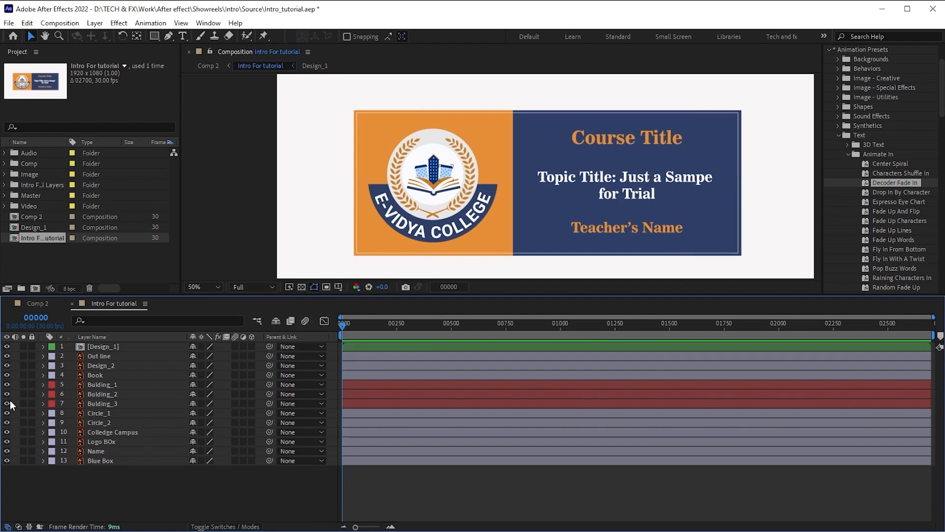
drag(7, 403, 7, 347)
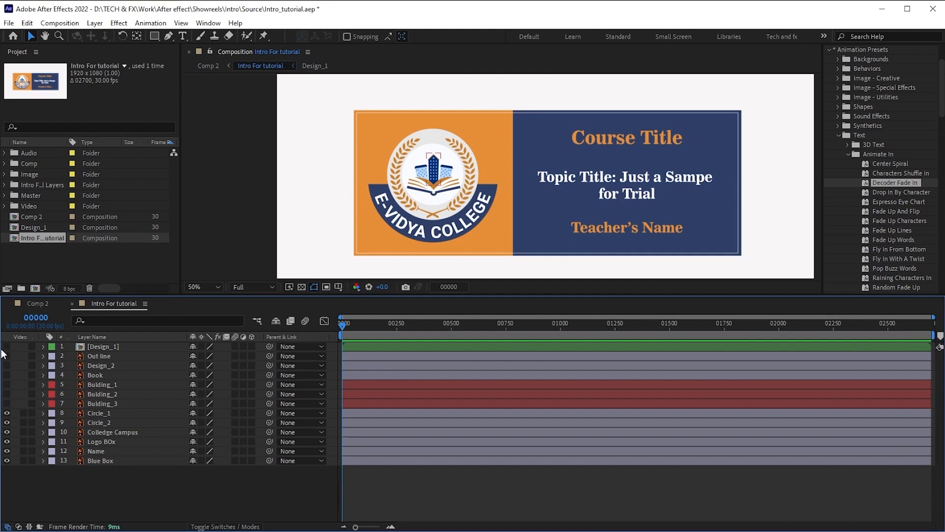
drag(7, 461, 7, 451)
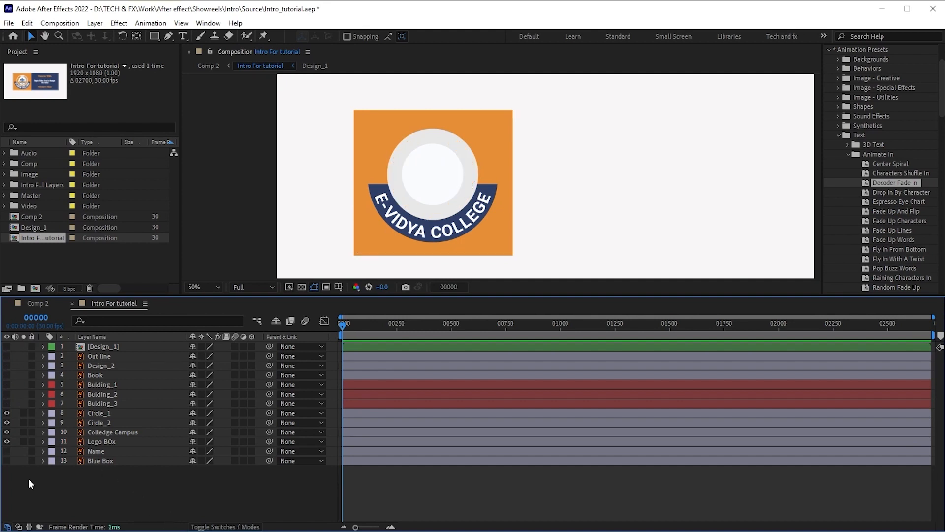
- Reveal the Scale and Opacity properties of Circle_2 and turn on keyframing for both at frame 0
click(96, 412)
click(98, 419)
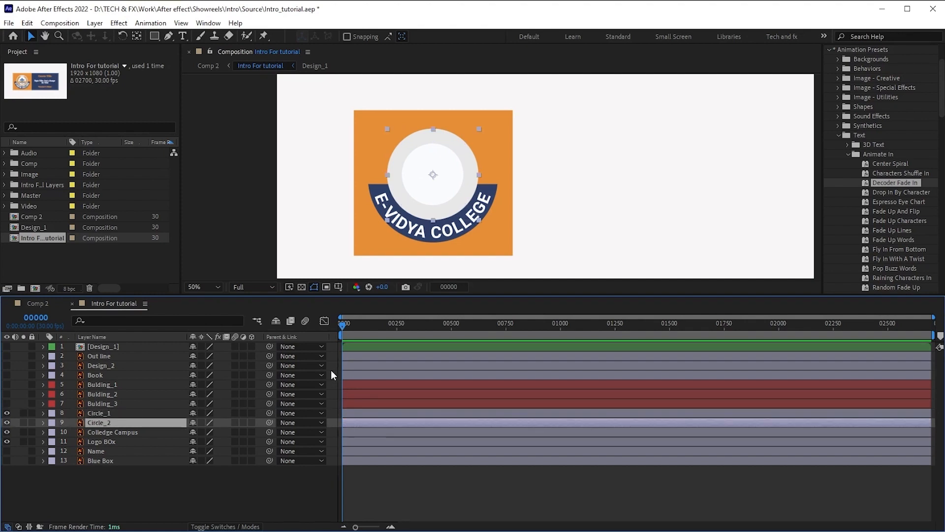
key(t)
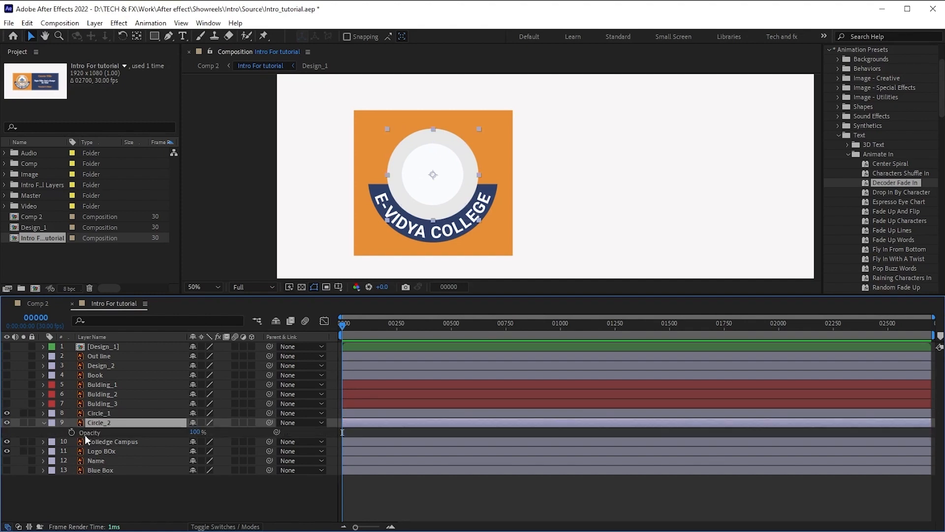
key(shift+s)
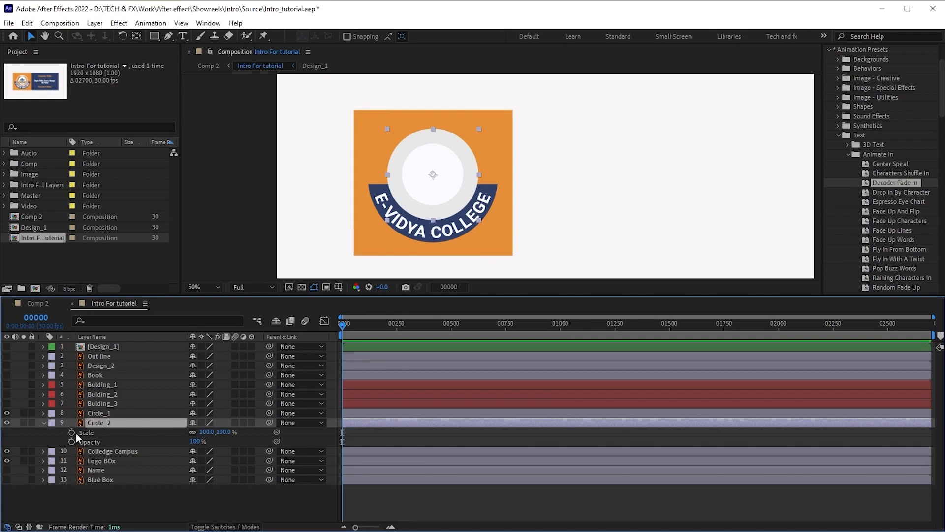
click(72, 432)
click(71, 442)
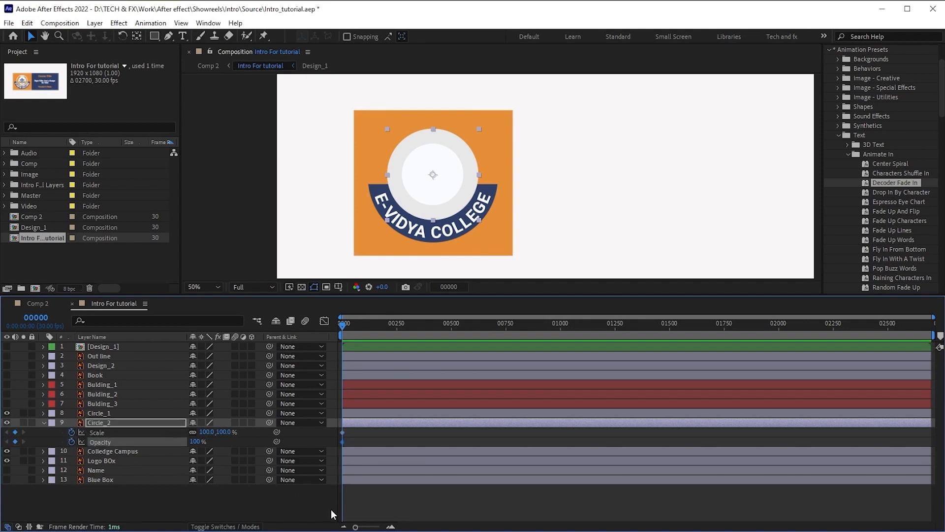
- Add Scale and Opacity keyframes to Circle_2 at frame 12, keeping both at 100%
key(Page_Down)
key(Page_Down)
key(Page_Down)
key(Page_Down)
key(Page_Down)
key(Page_Down)
key(Page_Down)
key(Page_Down)
key(Page_Down)
key(Page_Down)
key(Page_Down)
key(Page_Down)
key(equal)
key(equal)
key(equal)
click(15, 432)
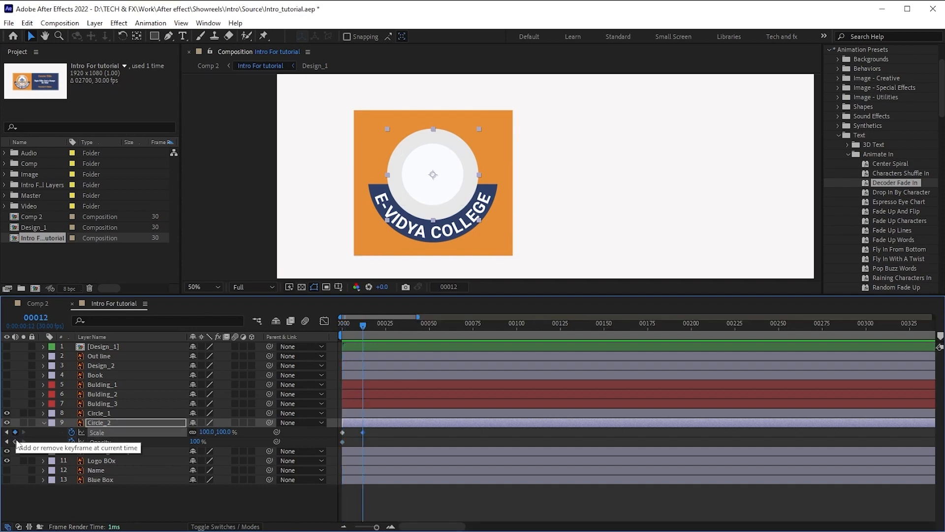
click(15, 441)
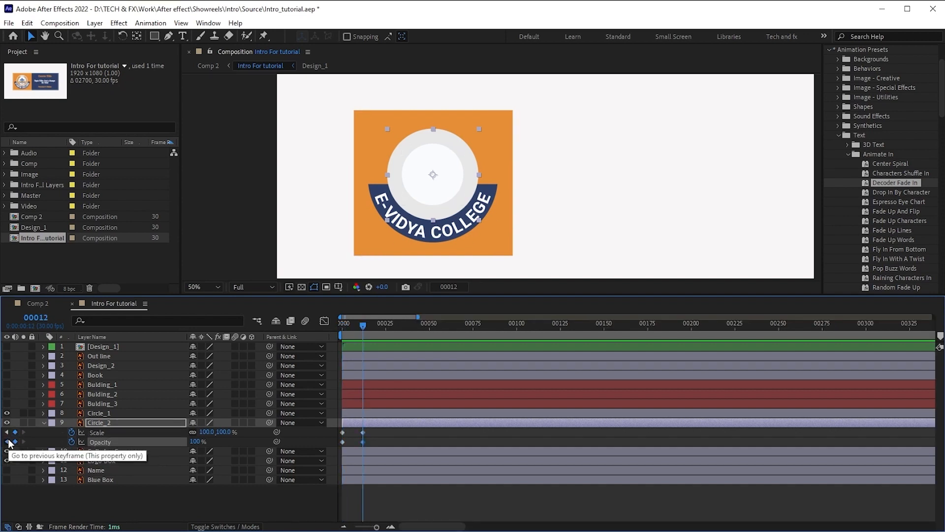
- Set Circle_2's Scale and Opacity keyframes at frame 0 to 0%
click(7, 442)
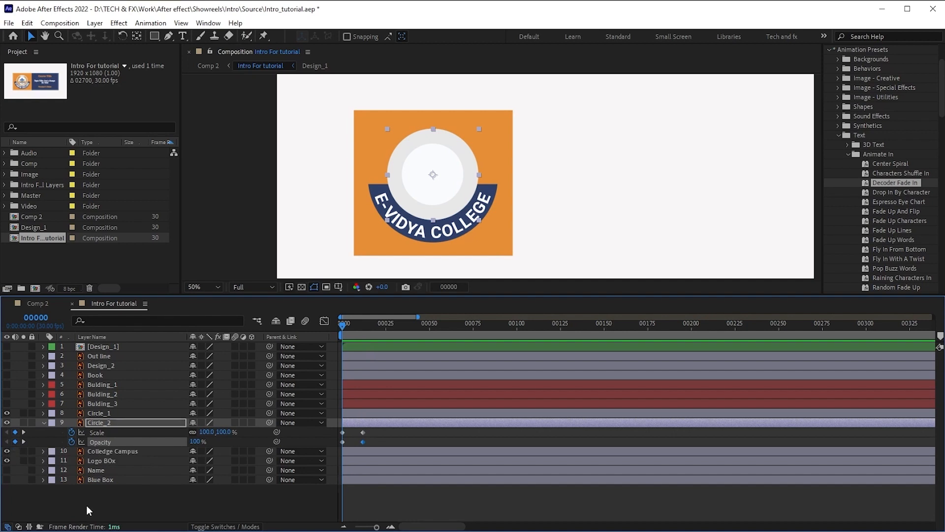
click(206, 432)
text(0)
key(Return)
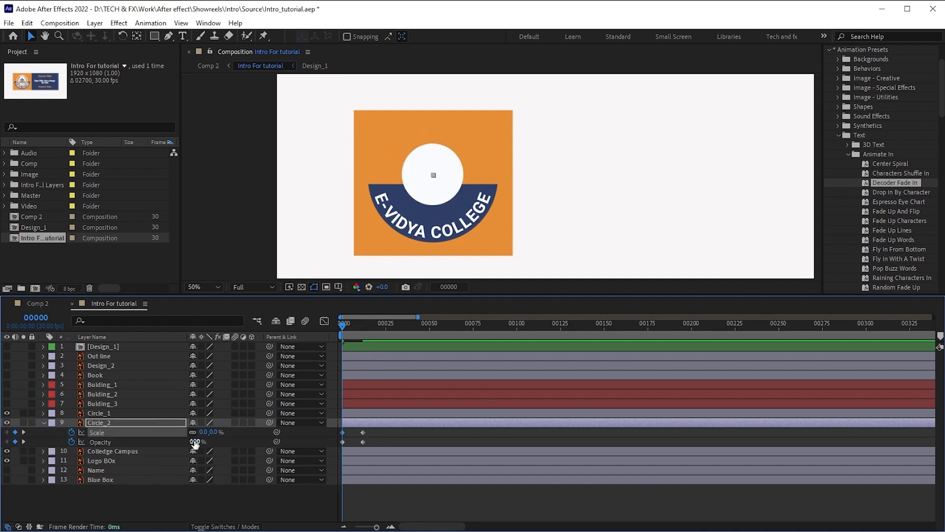
click(195, 442)
text(0)
key(Return)
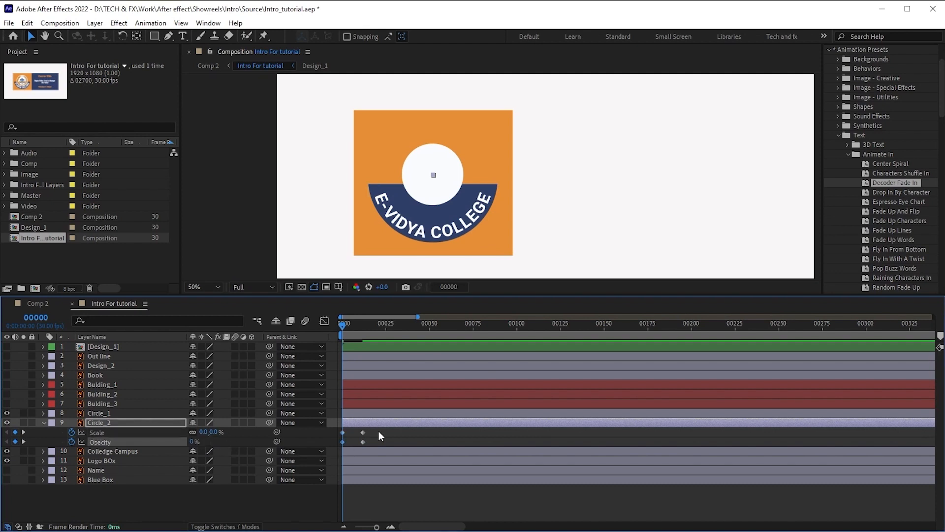
- Apply Easy Ease to all Scale and Opacity keyframes of Circle_2
drag(375, 433, 326, 450)
key(F9)
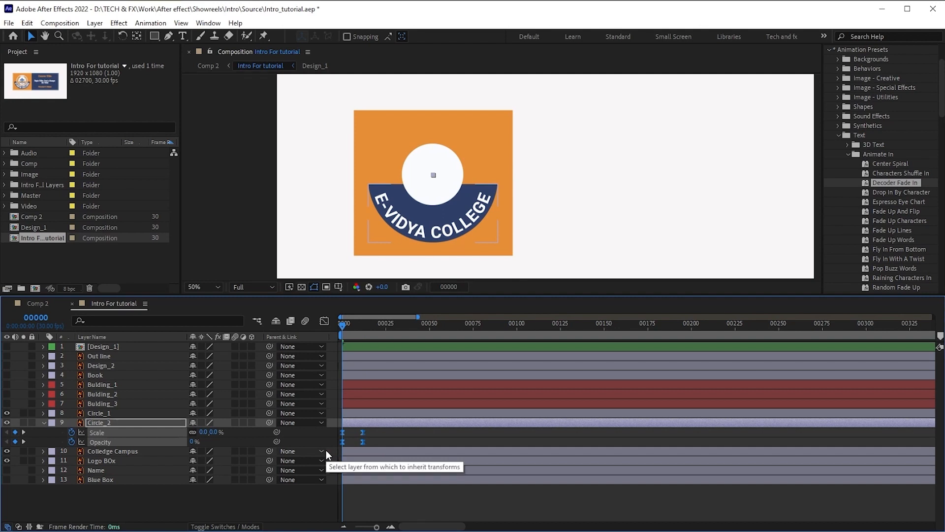
click(371, 503)
- Hide the Circle_1, Colledge Campus and Logo BOx layers so only Circle_2 stays enabled
drag(344, 325, 0, 430)
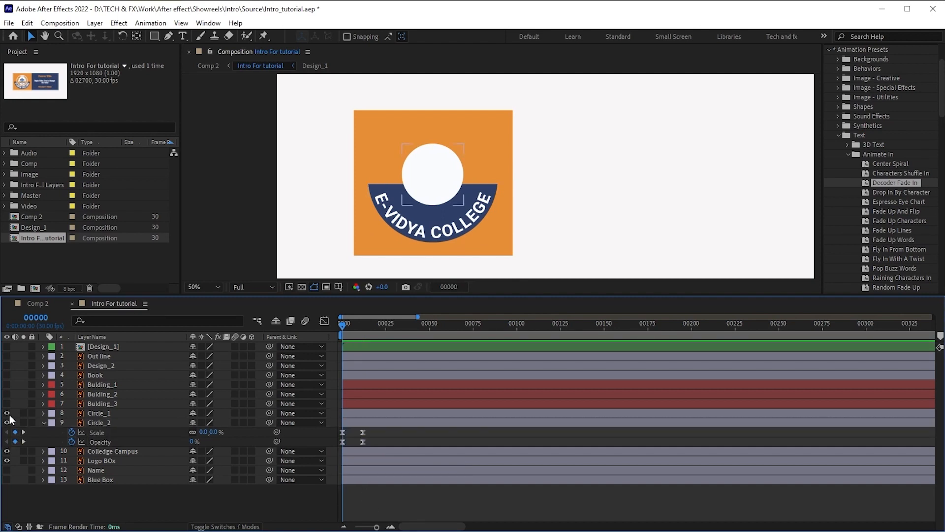
click(7, 413)
click(6, 451)
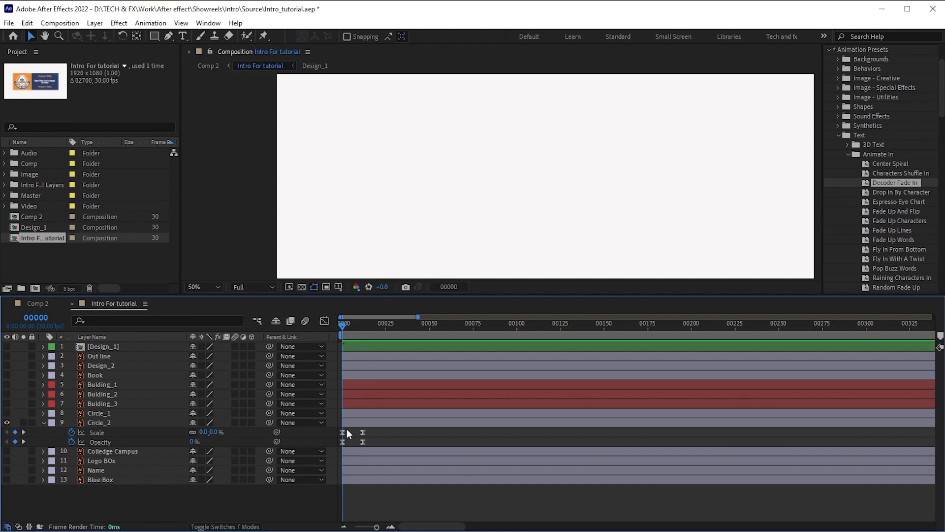
- Show the Circle_1 layer again and trim its in point to frame 6
drag(339, 329, 351, 329)
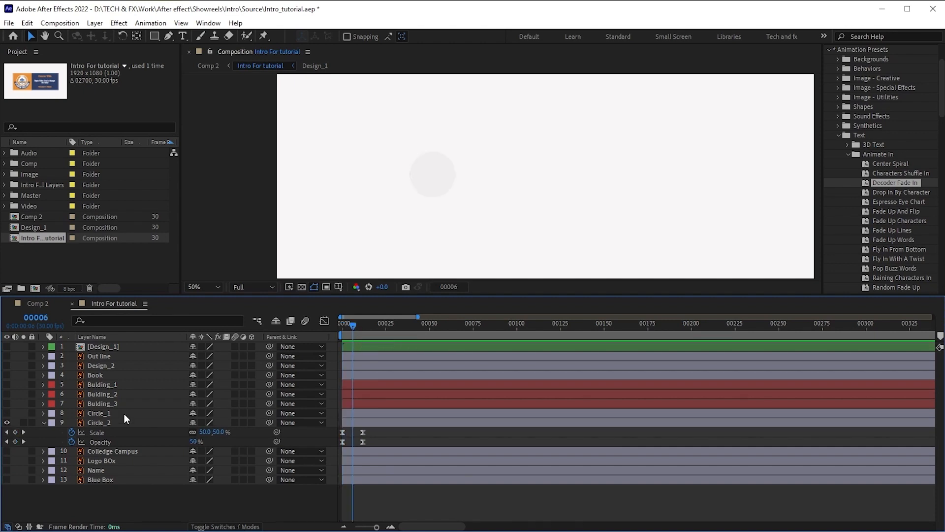
click(124, 414)
click(7, 412)
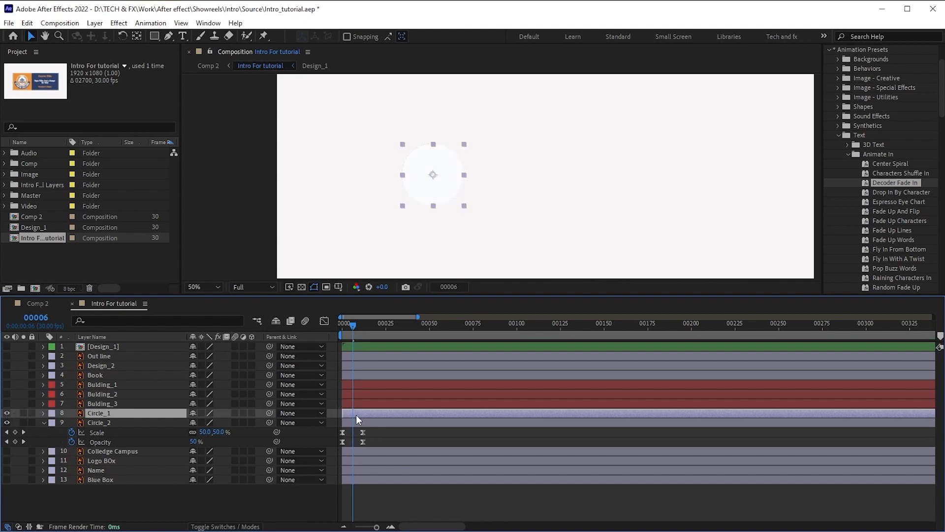
key(alt+bracketleft)
key(equal)
key(equal)
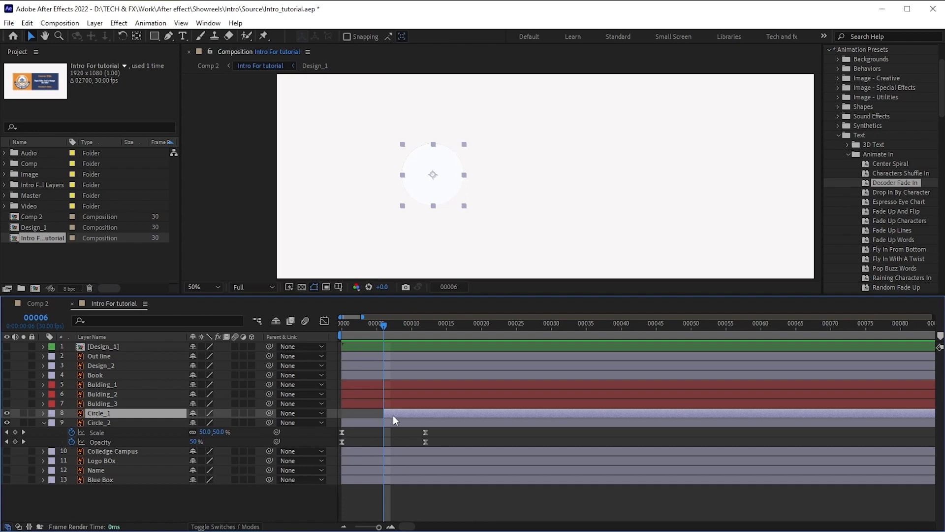
- Reveal Circle_1's Scale and Opacity properties and turn on keyframing for both at frame 6
key(s)
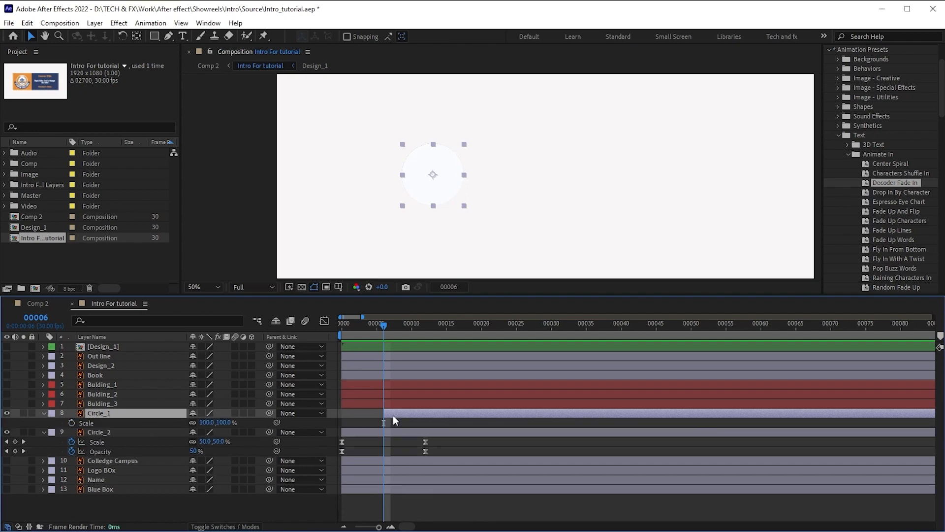
key(shift+t)
click(69, 429)
click(72, 422)
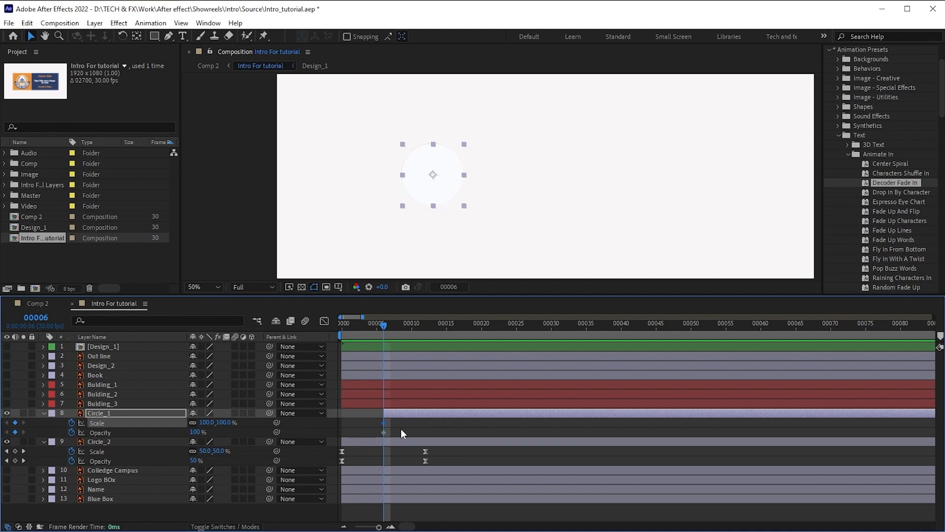
- Add Scale and Opacity keyframes to Circle_1 at frame 17
key(space)
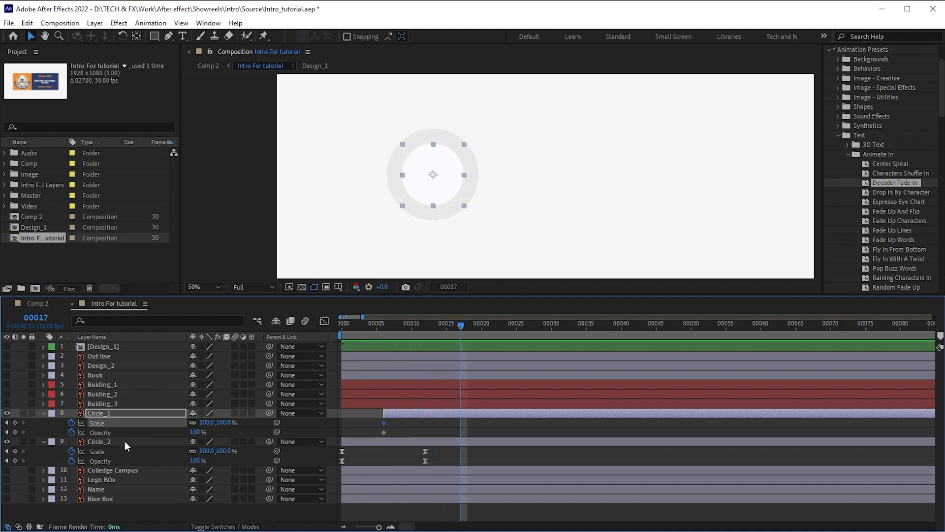
click(14, 423)
click(14, 432)
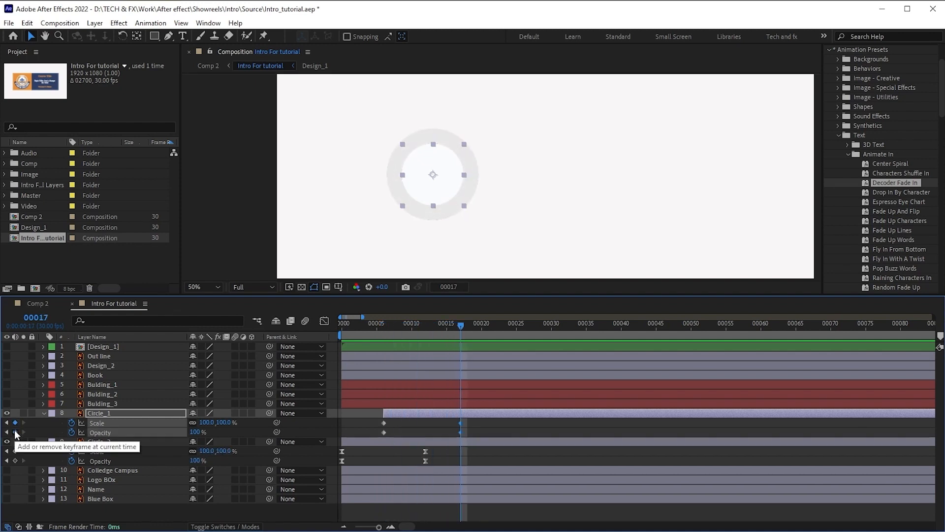
- Set Circle_1's Opacity and Scale to 0% on the keyframes at frame 6
click(7, 432)
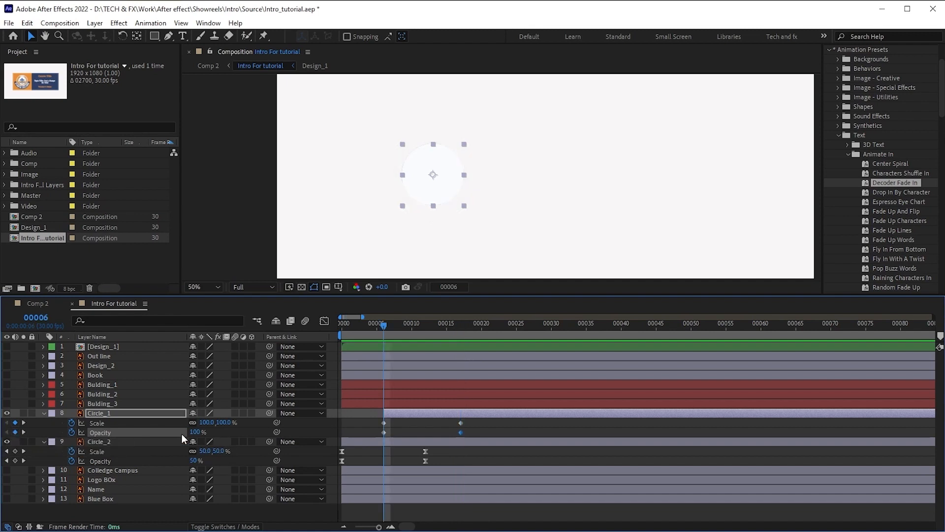
click(195, 432)
text(0)
key(Return)
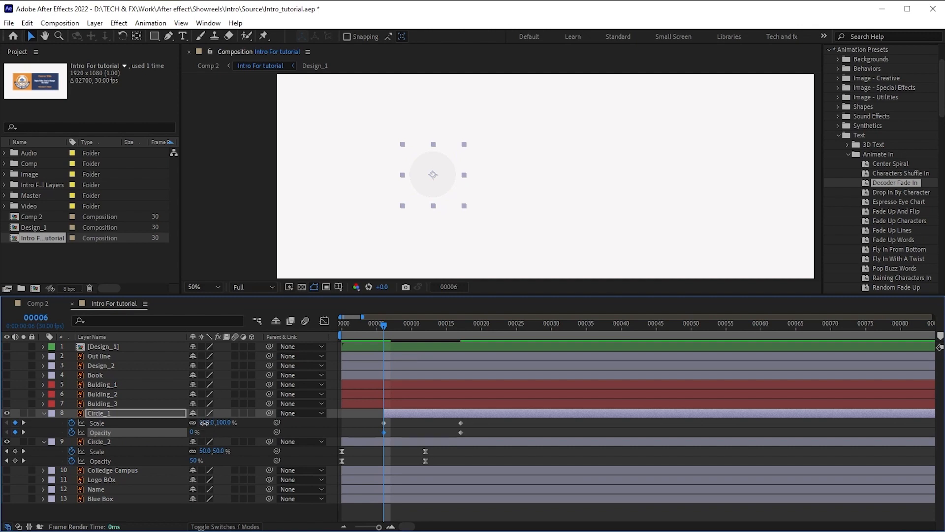
click(205, 422)
text(0)
key(Return)
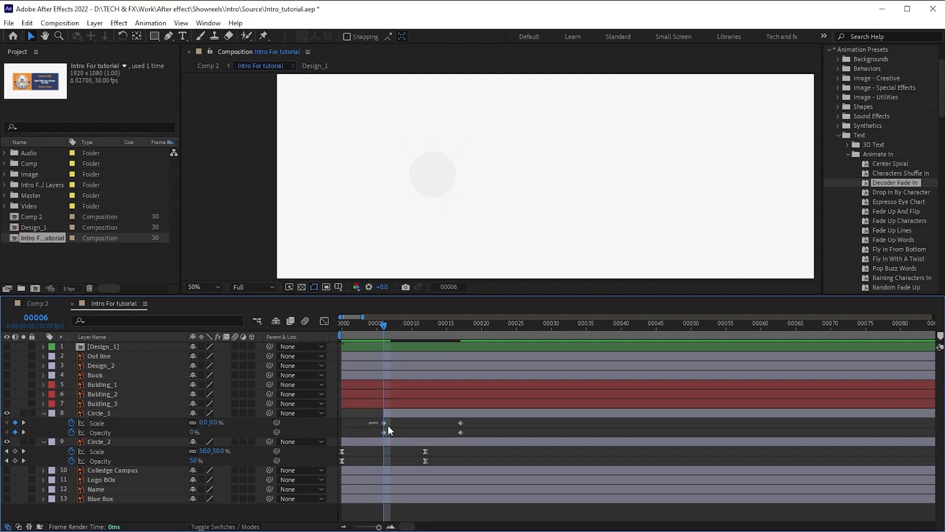
- Apply Easy Ease to all Scale and Opacity keyframes of Circle_1 and preview the animation
drag(387, 430, 491, 433)
key(F9)
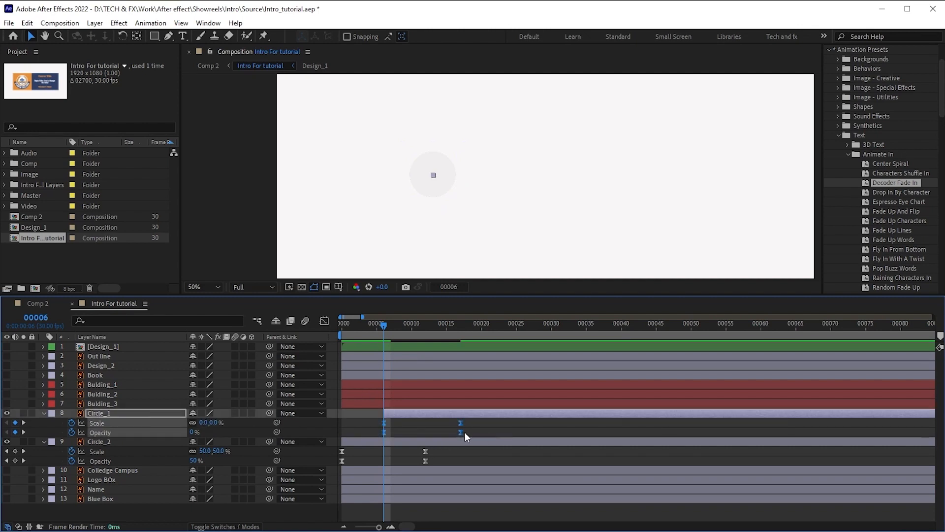
drag(380, 328, 427, 328)
key(space)
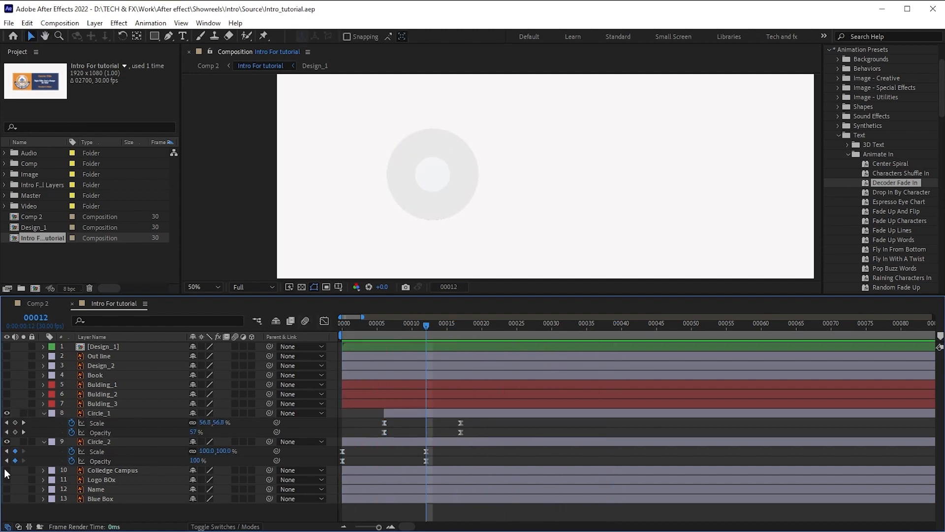
- Show the Colledge Campus layer and trim its in point to frame 11
click(6, 470)
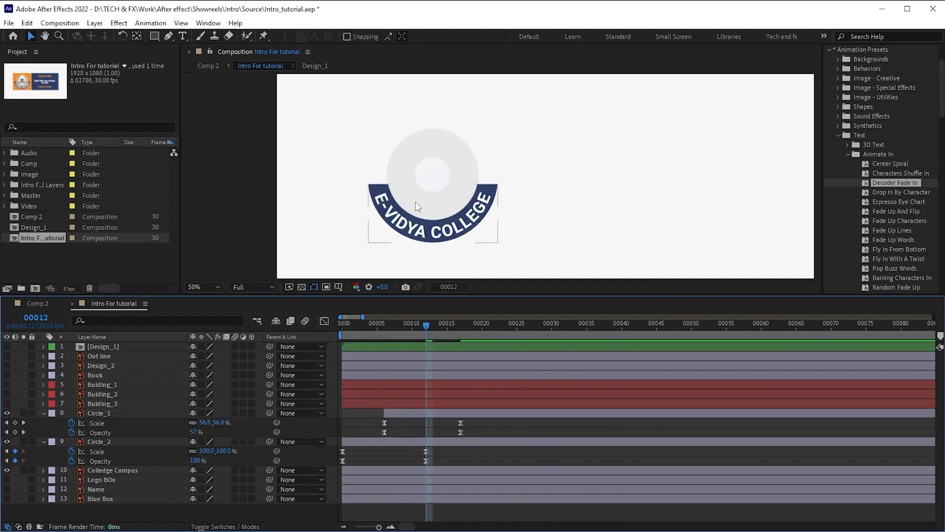
click(416, 471)
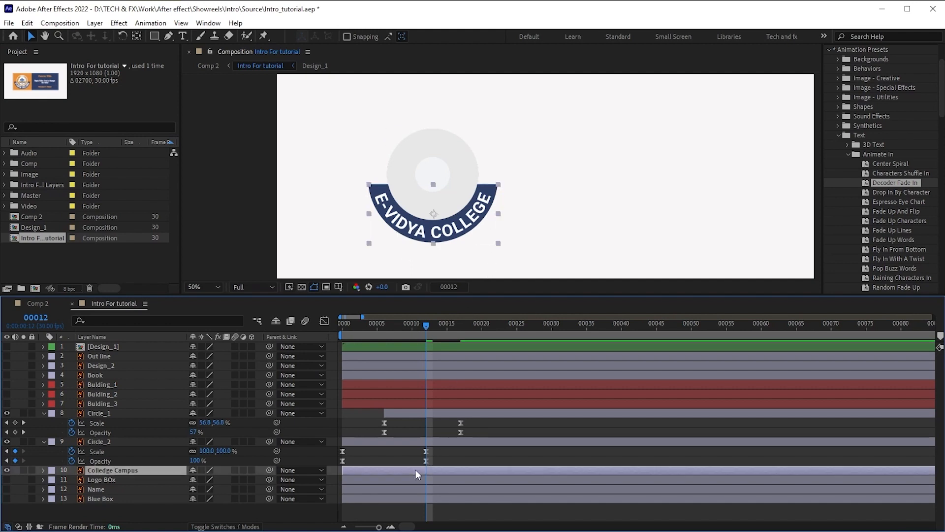
key(Page_Up)
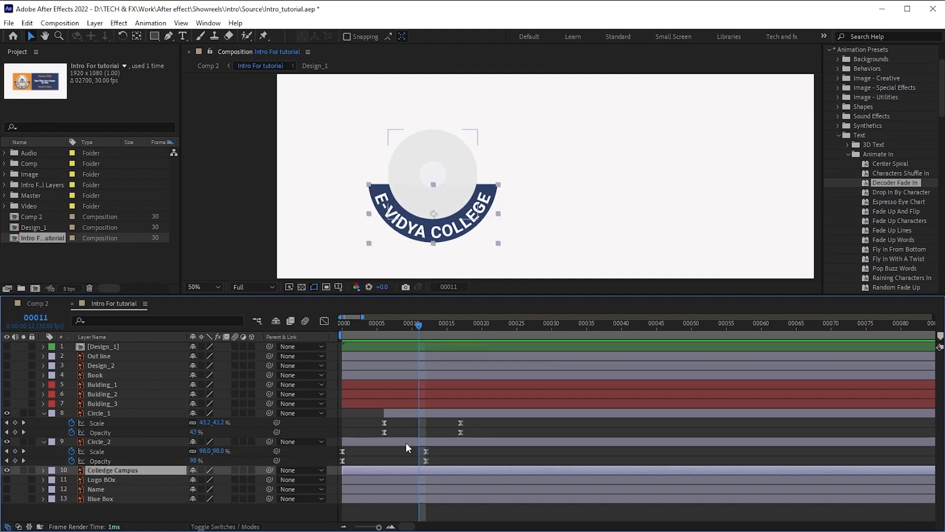
click(417, 414)
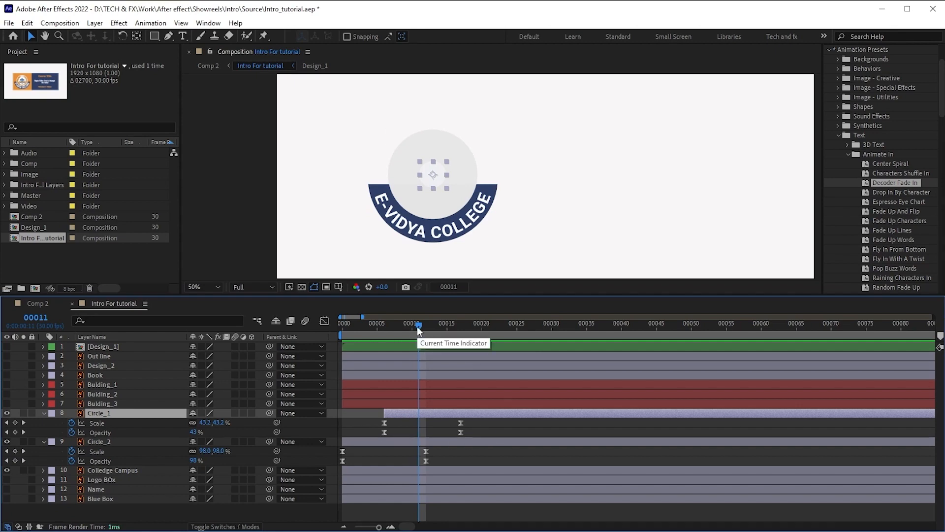
click(382, 470)
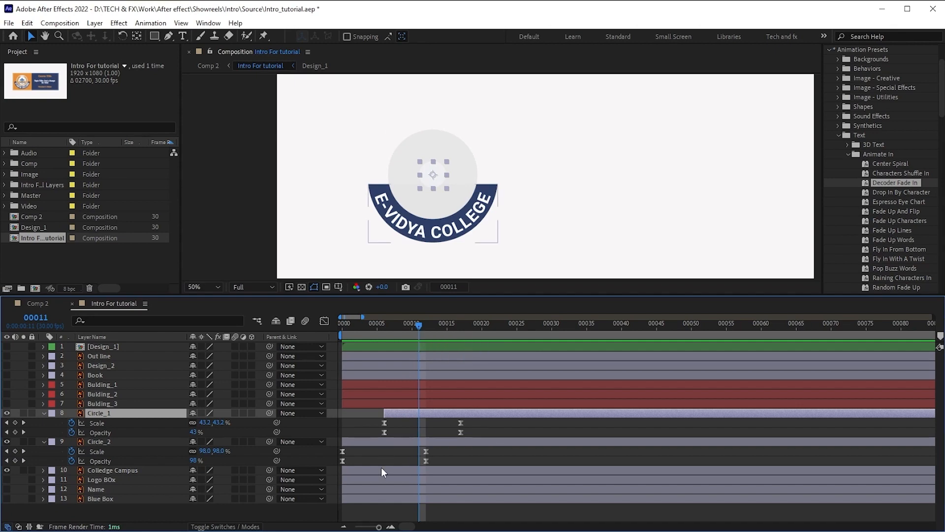
key(alt+bracketleft)
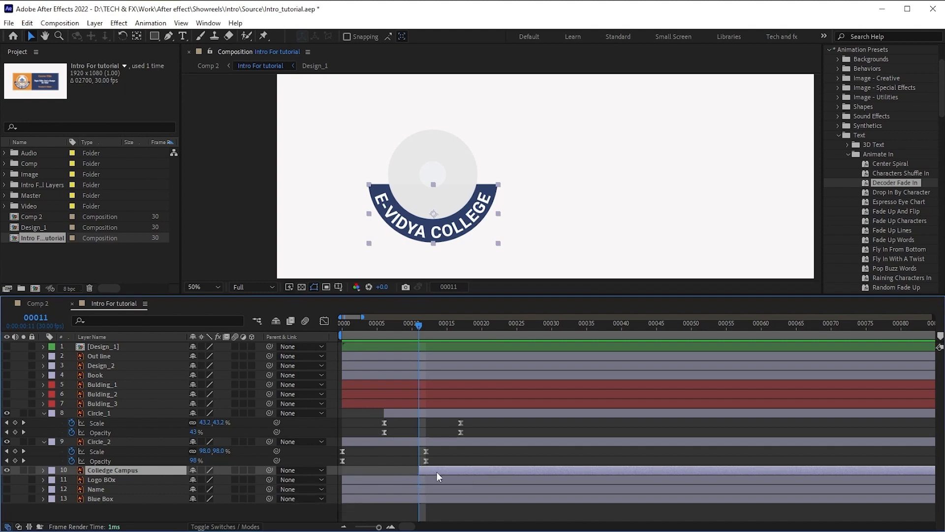
- Reveal Colledge Campus's Scale and Opacity properties and turn on keyframing for both at frame 11
key(s)
key(shift+t)
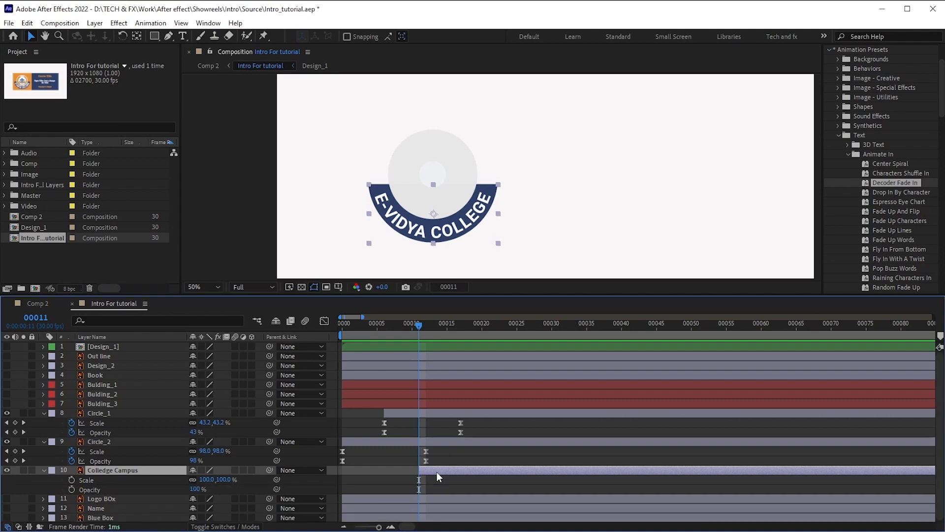
click(71, 480)
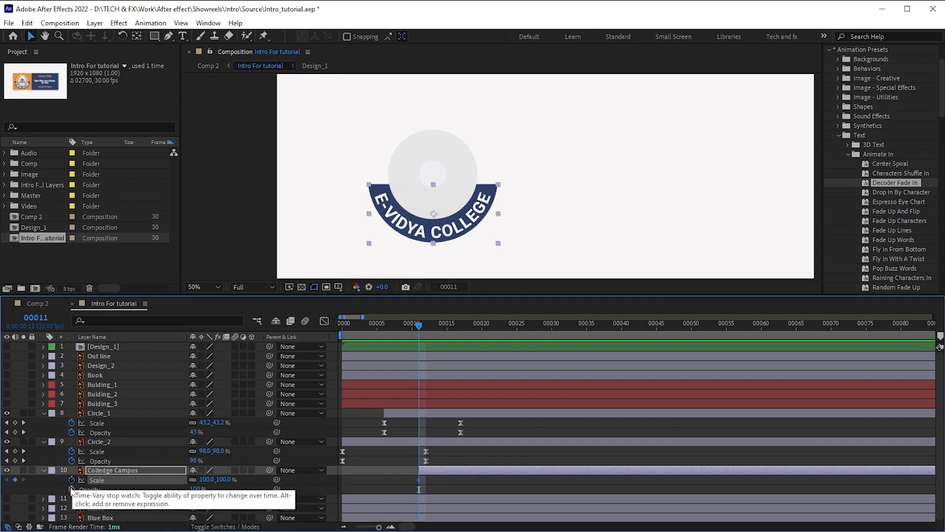
click(71, 490)
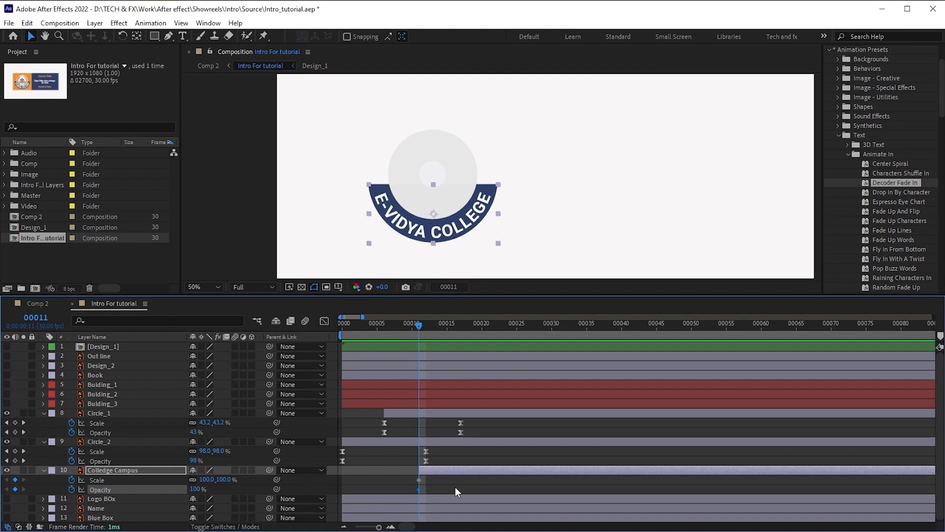
- Move the Colledge Campus anchor point up to the centre of the circles and collapse the Circle_1 and Circle_2 properties
click(137, 37)
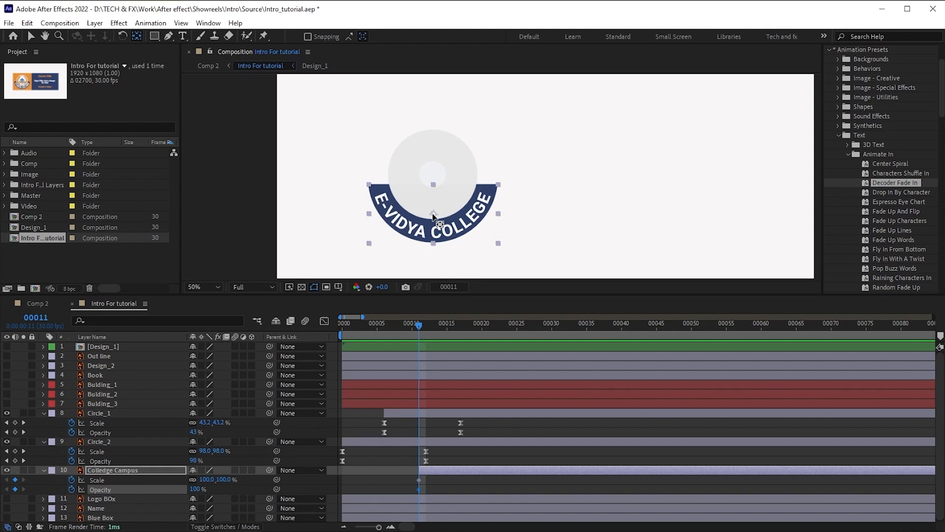
drag(434, 214, 433, 177)
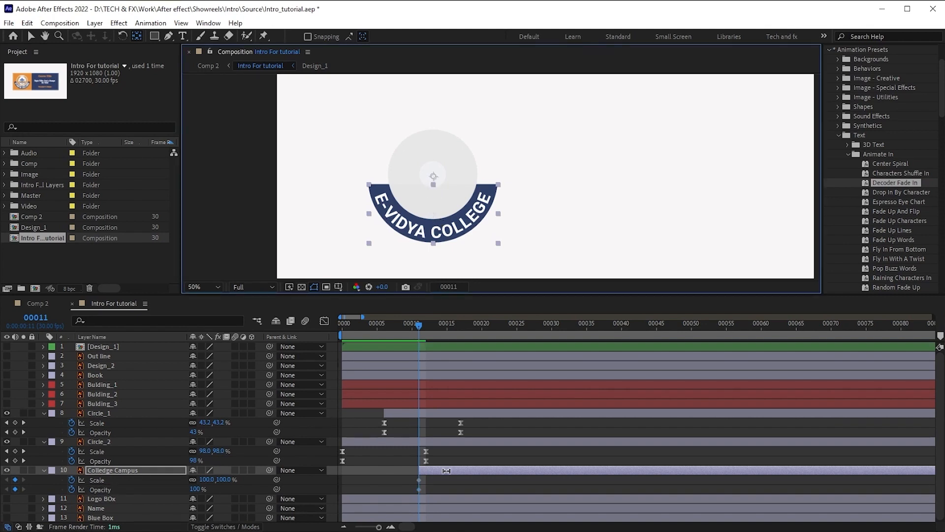
click(44, 413)
click(44, 423)
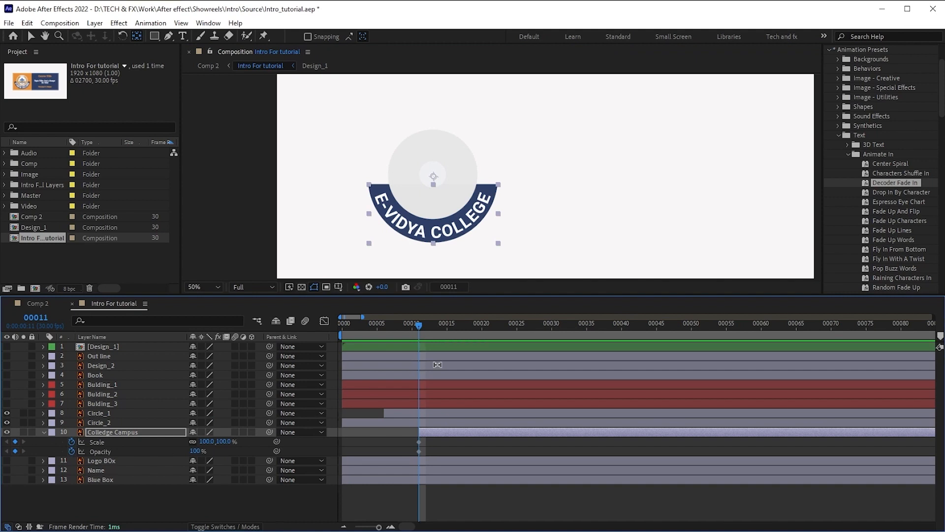
- Add Opacity and Scale keyframes to Colledge Campus at frame 22
key(Page_Down)
key(Page_Down)
key(Page_Down)
key(Page_Down)
key(Page_Down)
key(Page_Down)
key(Page_Down)
key(Page_Down)
key(Page_Down)
key(Page_Down)
key(Page_Down)
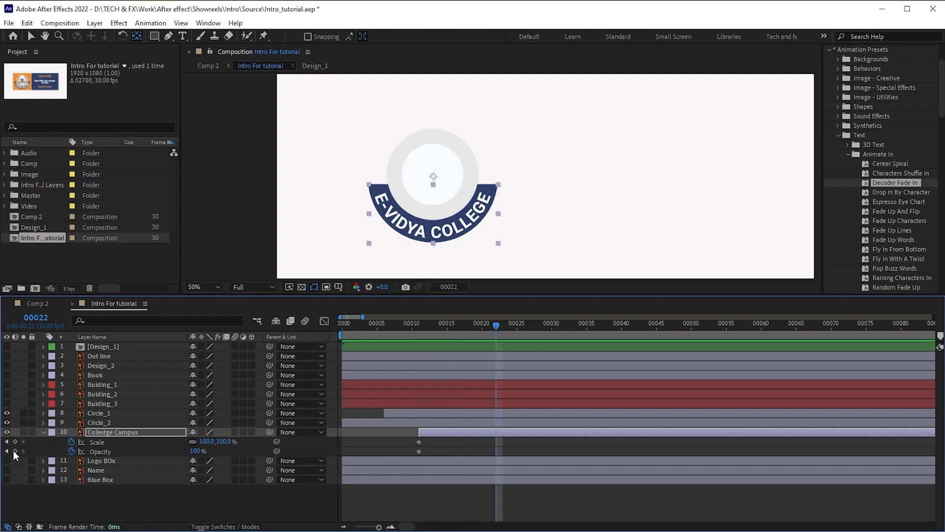
click(15, 451)
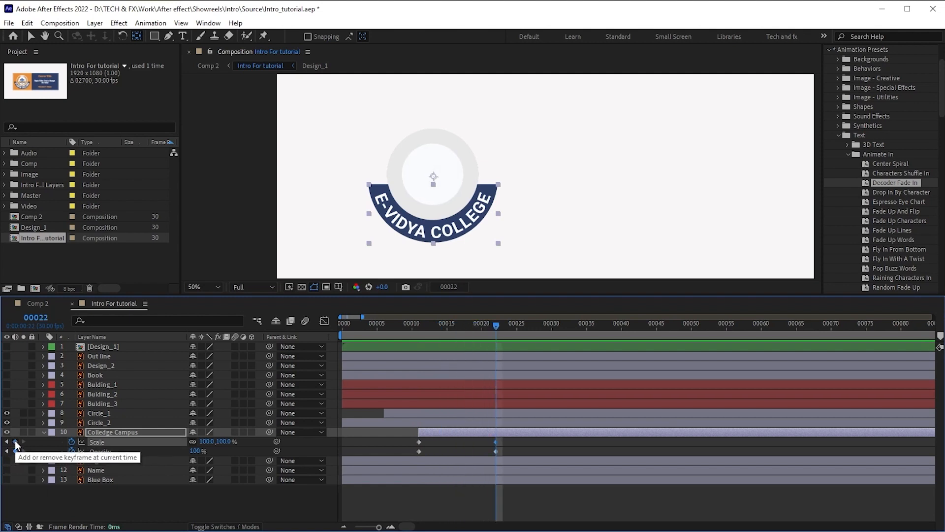
click(15, 441)
- Set Colledge Campus's Opacity to 0% and Scale to 90% on the keyframes at frame 11
click(7, 451)
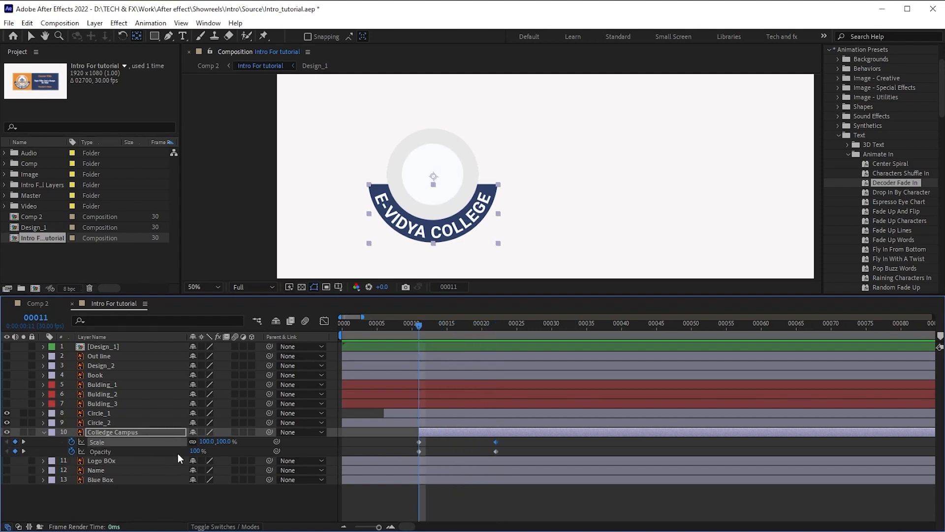
text(0)
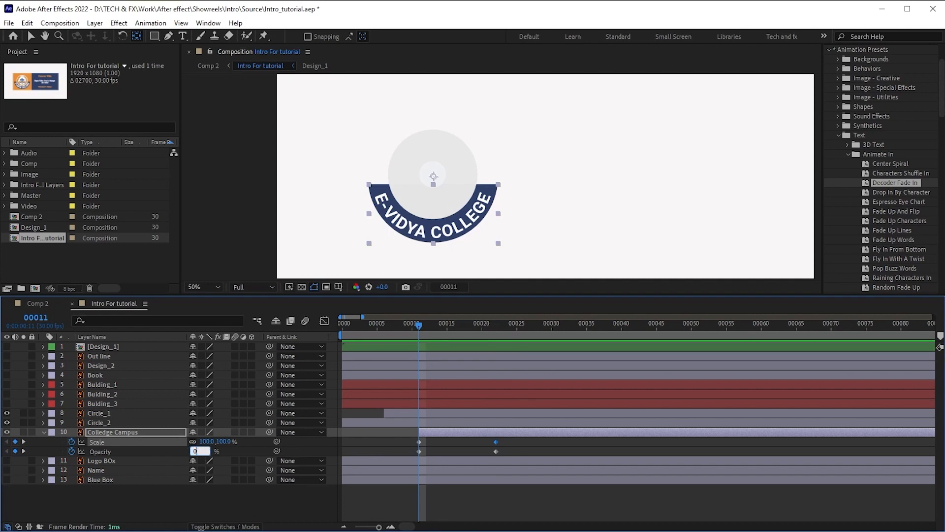
key(Return)
click(208, 441)
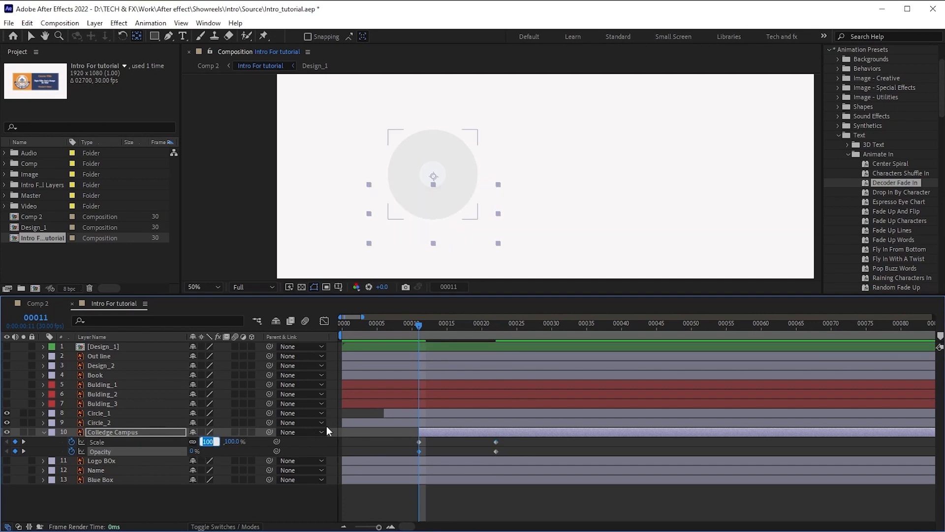
text(90)
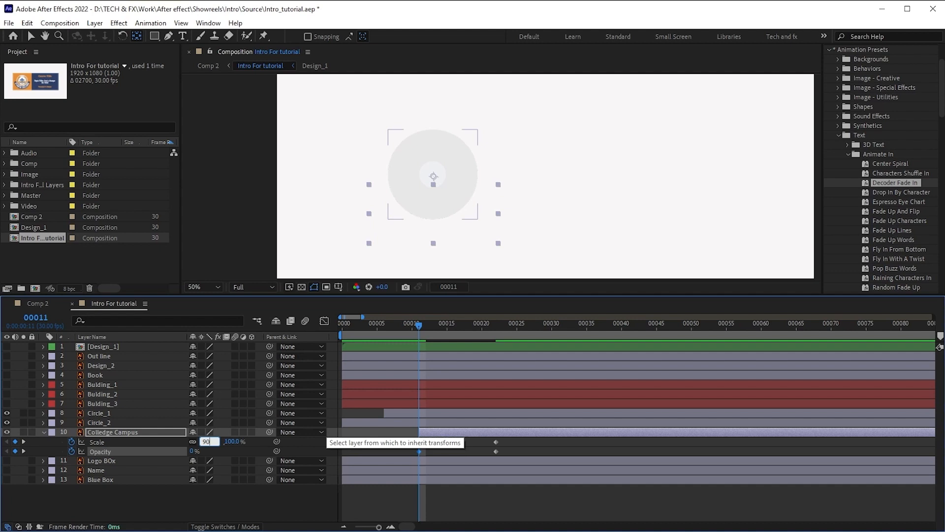
key(Return)
- Apply Easy Ease to all Colledge Campus keyframes and preview the animation from frame 0
drag(391, 440, 540, 449)
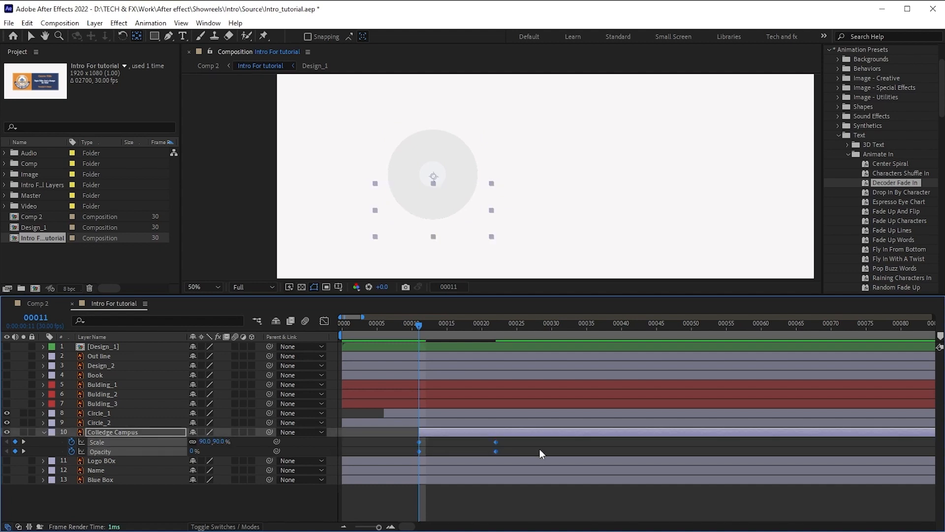
key(F9)
key(Home)
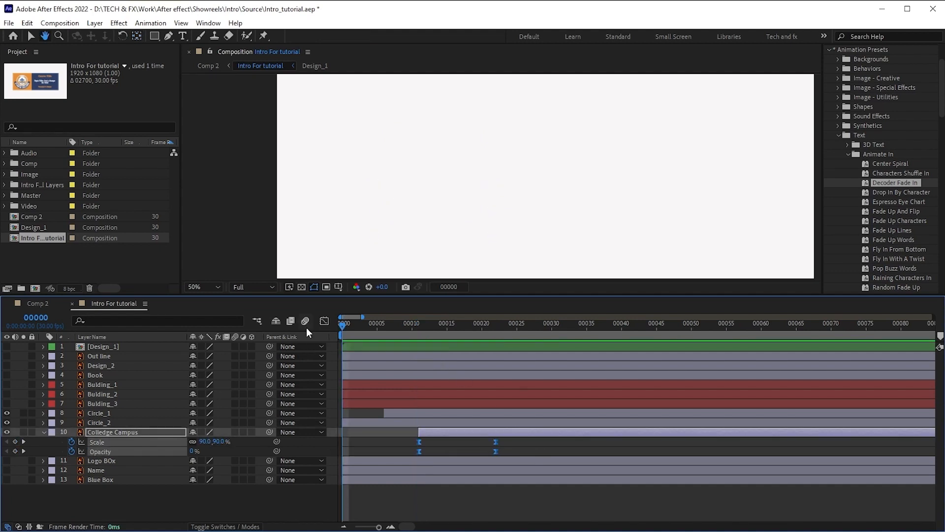
key(space)
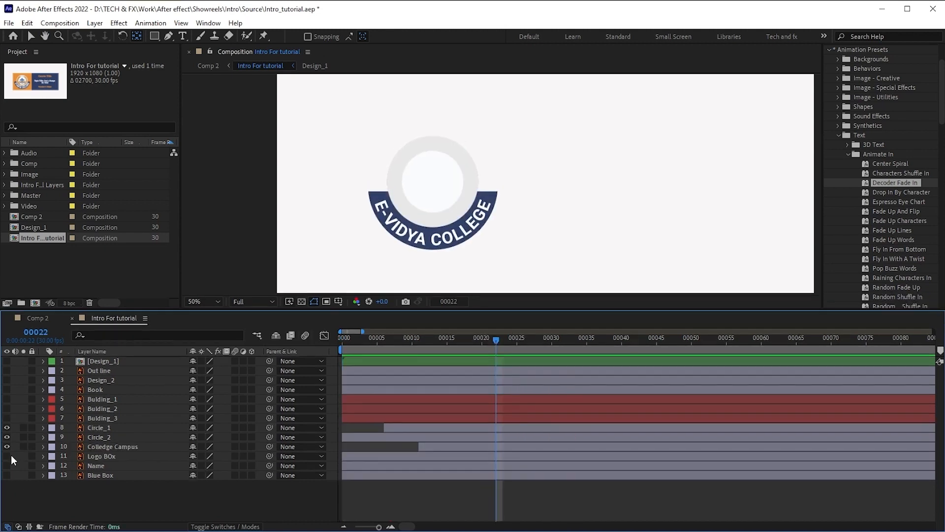
- Show all hidden layers and pre-compose every logo layer from Design_1 to Logo BOx, except Out line, as "Logo only"
drag(6, 455, 5, 481)
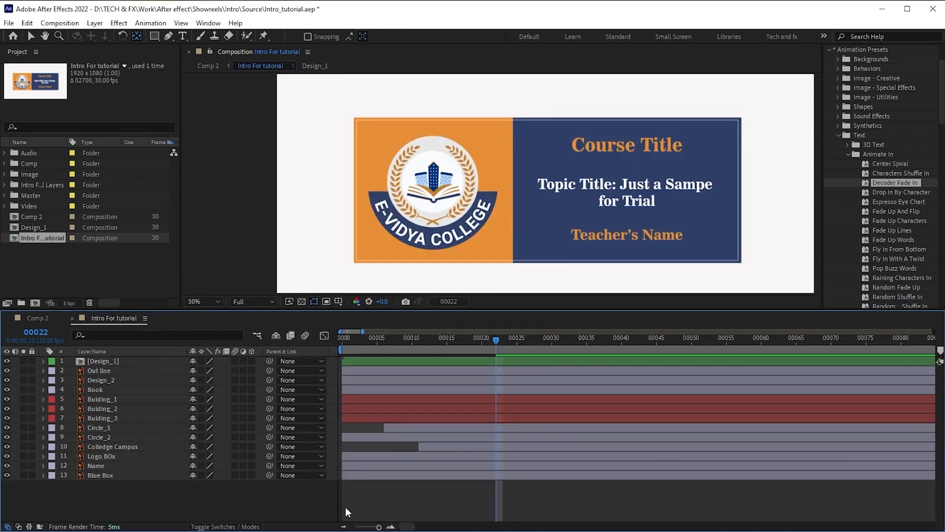
click(106, 362)
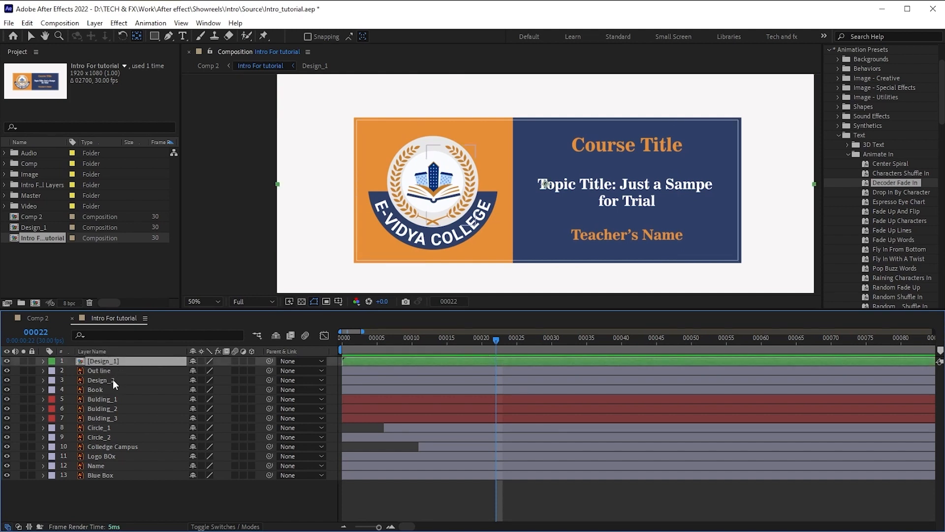
ctrl+click(114, 380)
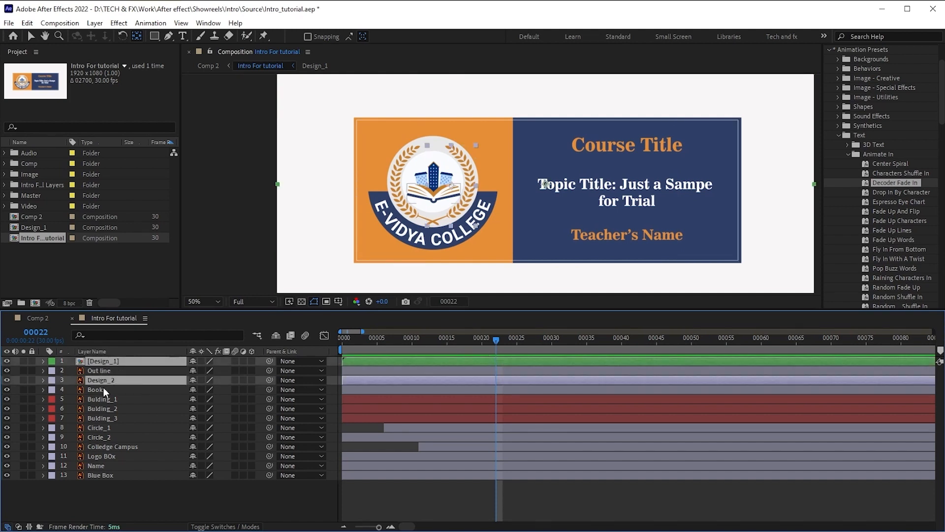
ctrl+click(97, 390)
ctrl+click(106, 400)
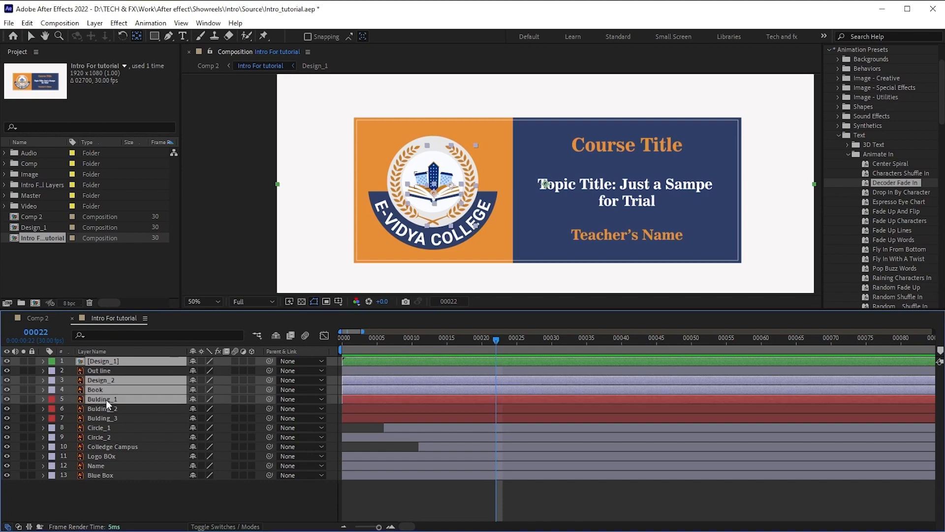
ctrl+click(108, 409)
ctrl+click(109, 418)
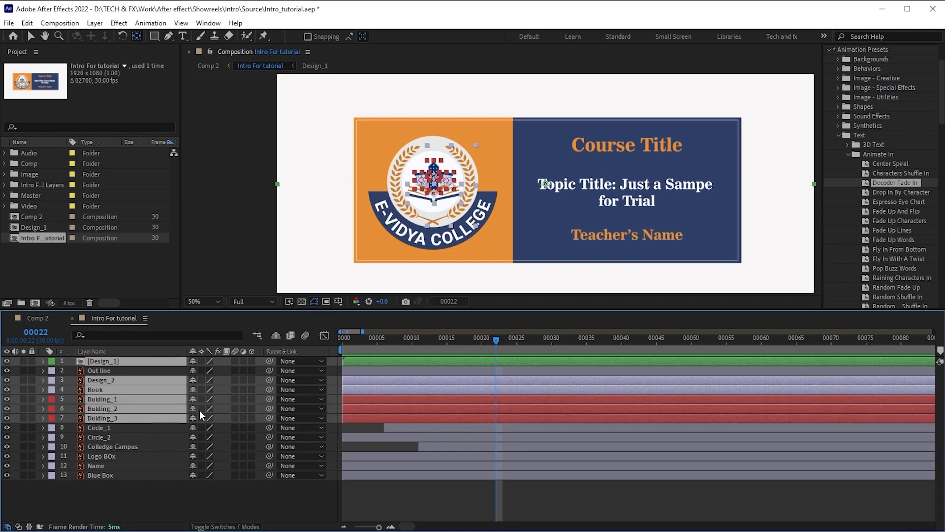
ctrl+click(105, 427)
ctrl+click(107, 436)
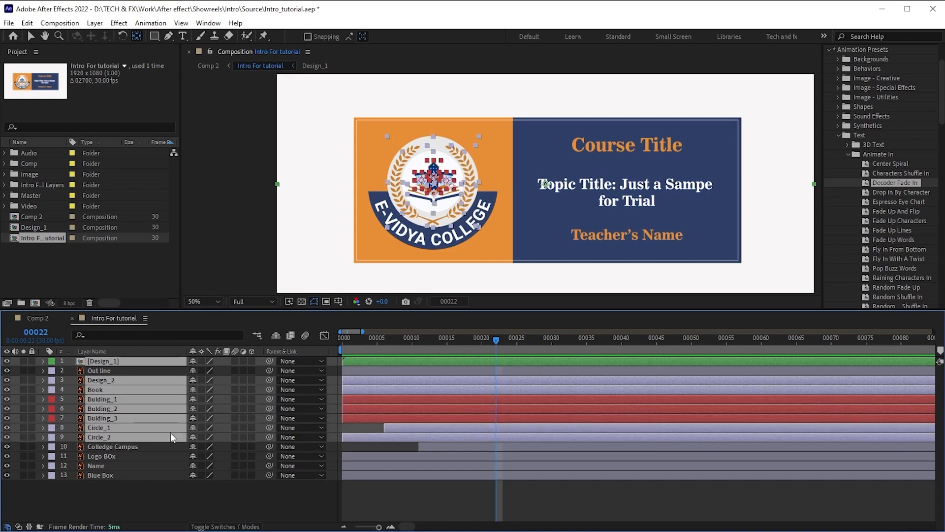
ctrl+click(113, 446)
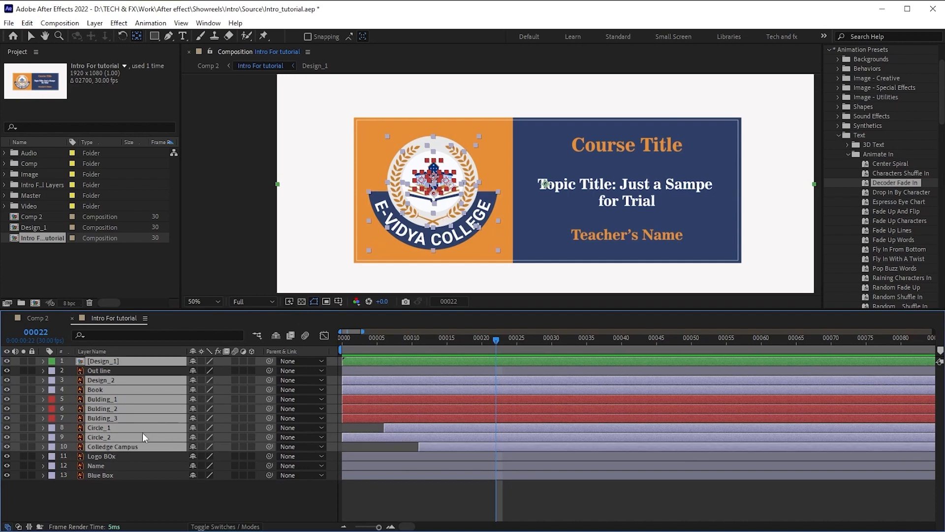
ctrl+click(112, 456)
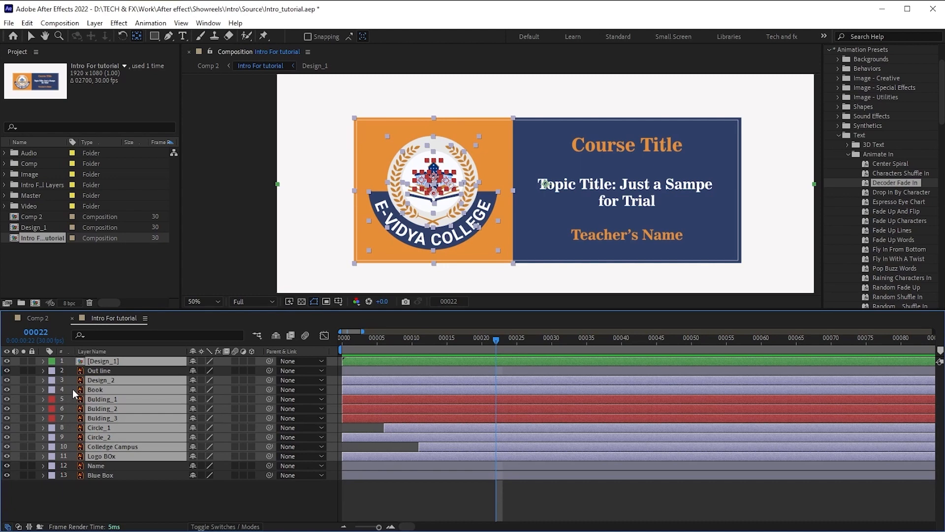
key(ctrl+shift+c)
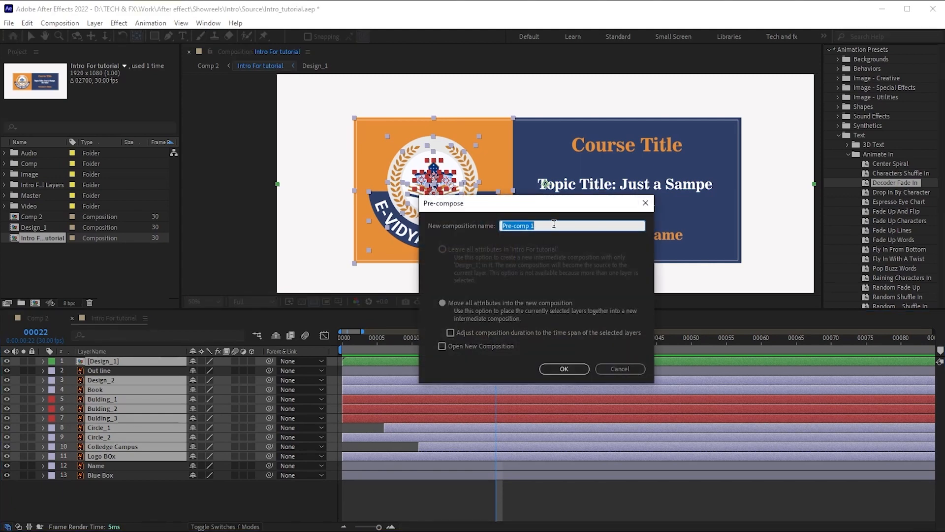
text(Lo)
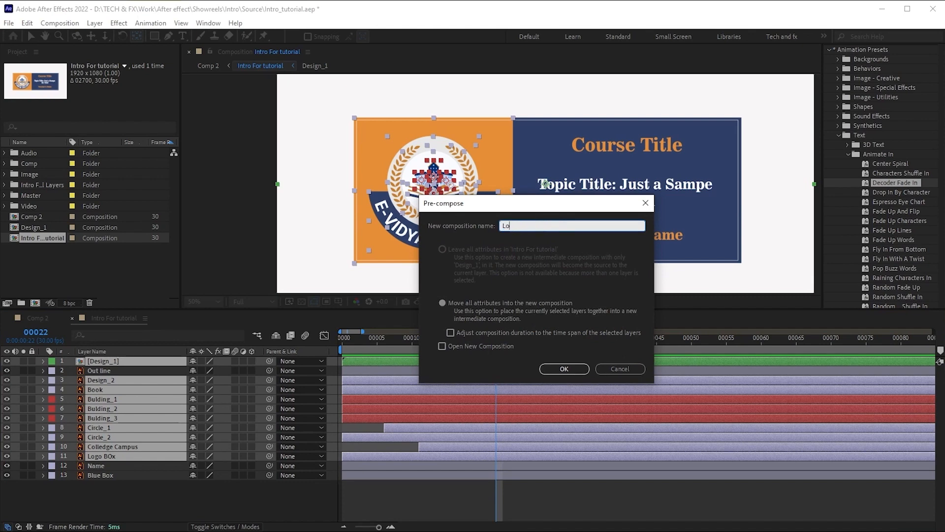
text(go only)
click(562, 368)
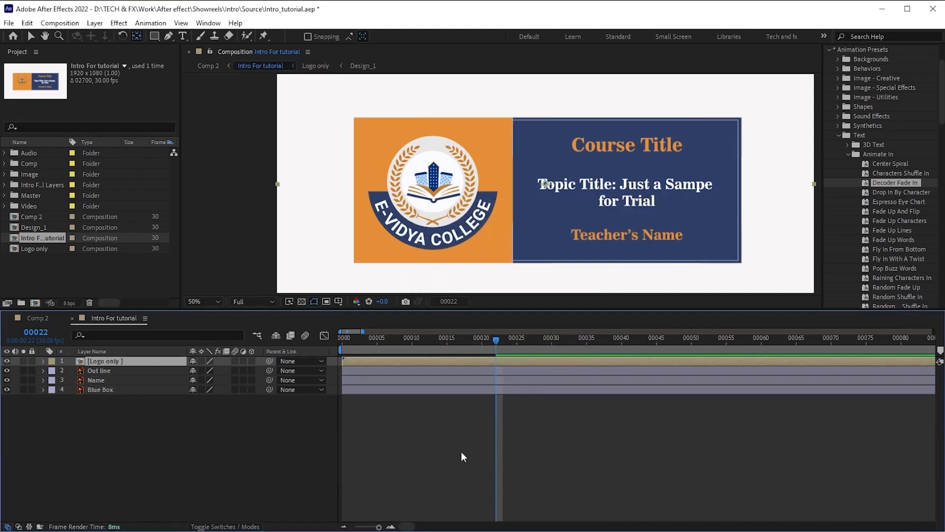
click(462, 451)
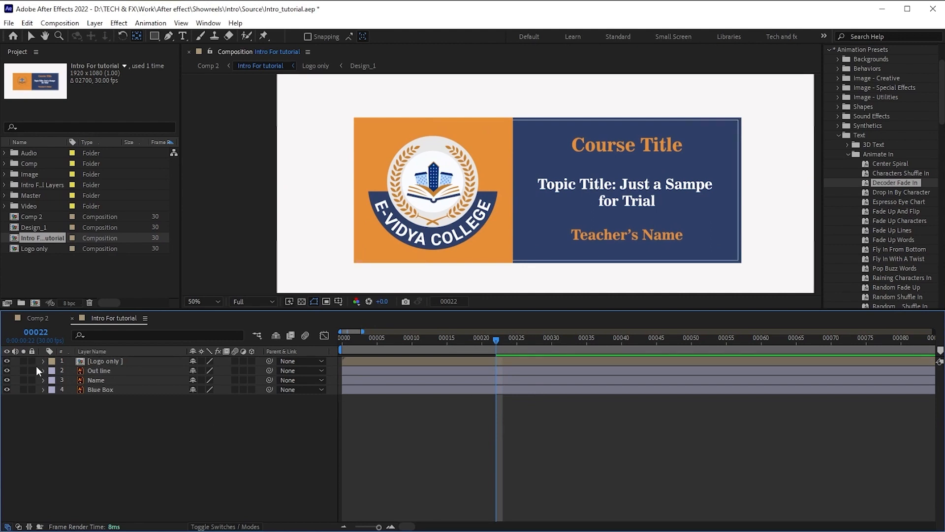
- Move the Out line layer above Logo only in the layer stack and hide it
click(109, 374)
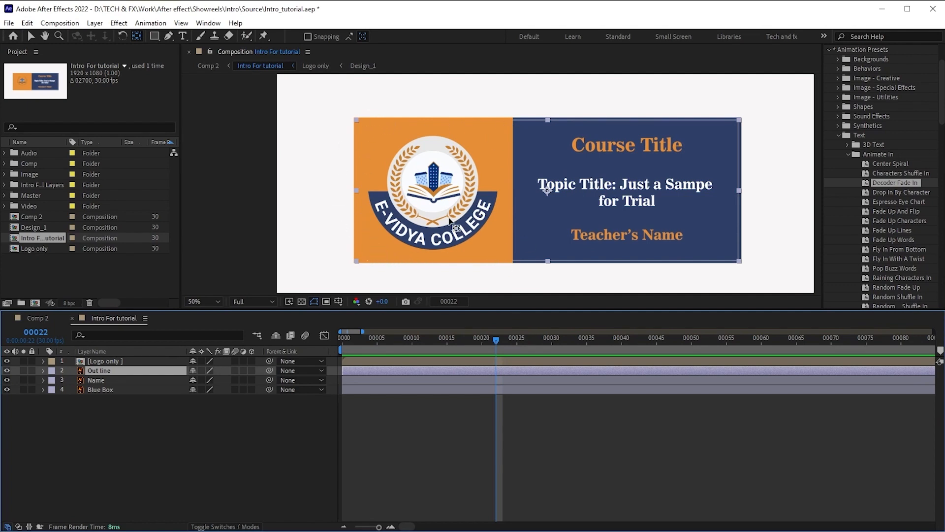
key(ctrl+])
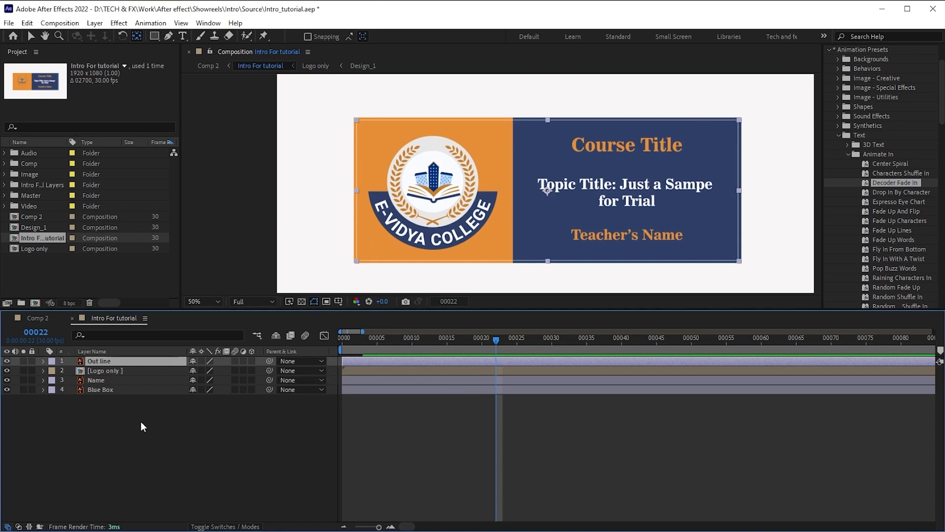
click(7, 362)
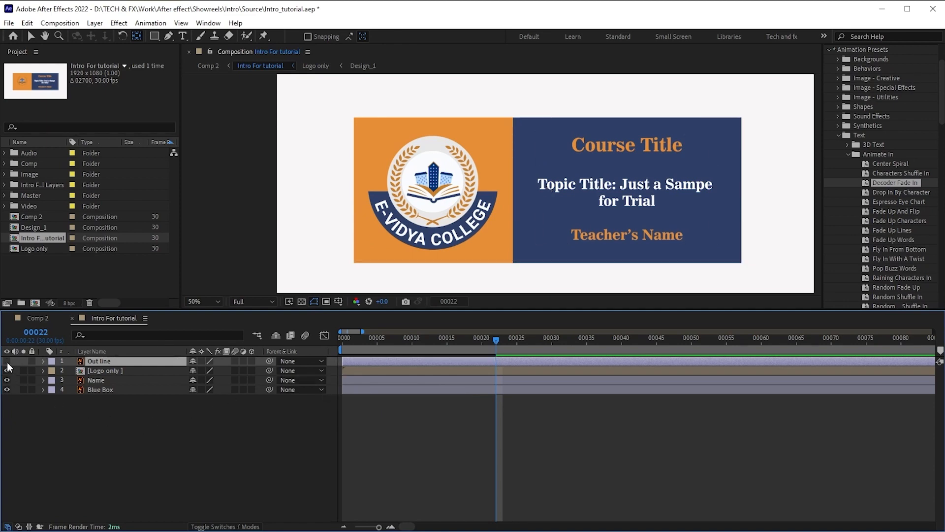
- Change the Logo only layer's label colour to Green
click(108, 372)
click(51, 370)
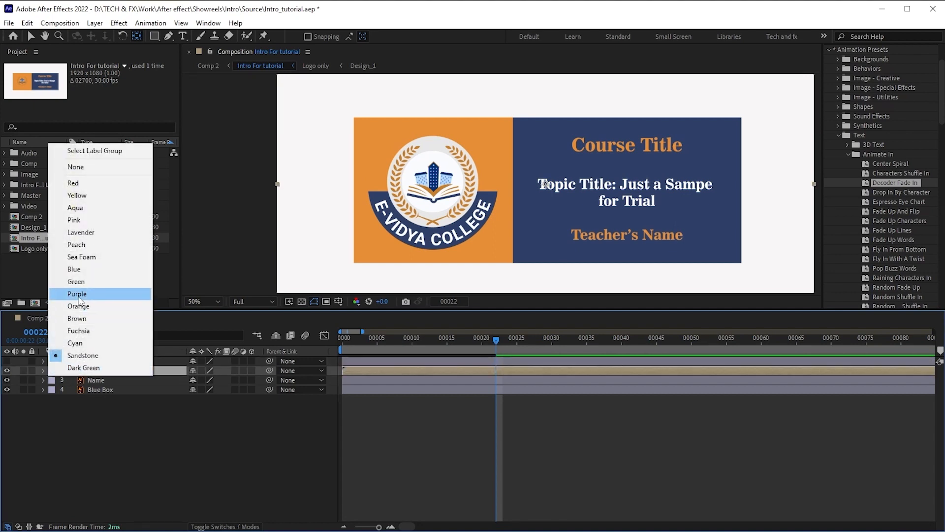
click(80, 280)
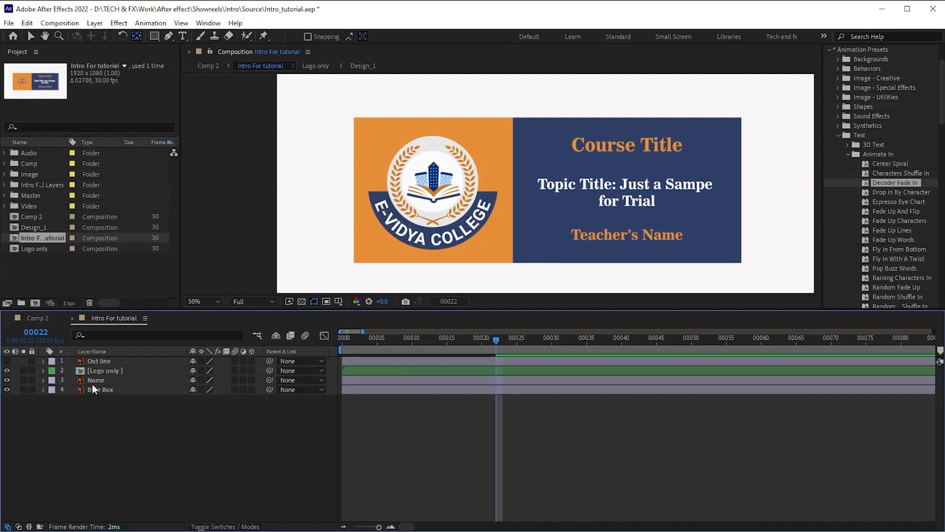
- Open the Logo only composition and reveal the keyframes of Circle_1, Circle_2 and Colledge Campus
double_click(104, 370)
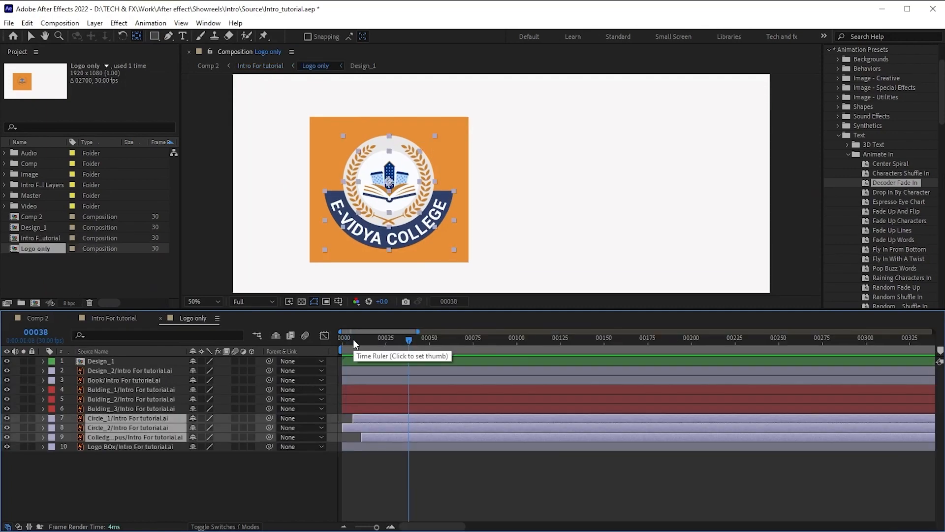
drag(353, 339, 387, 340)
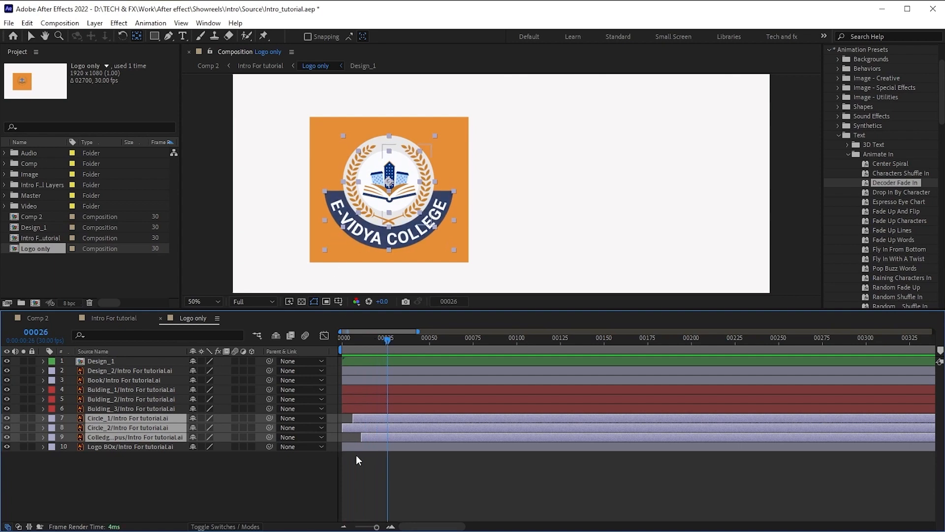
click(362, 480)
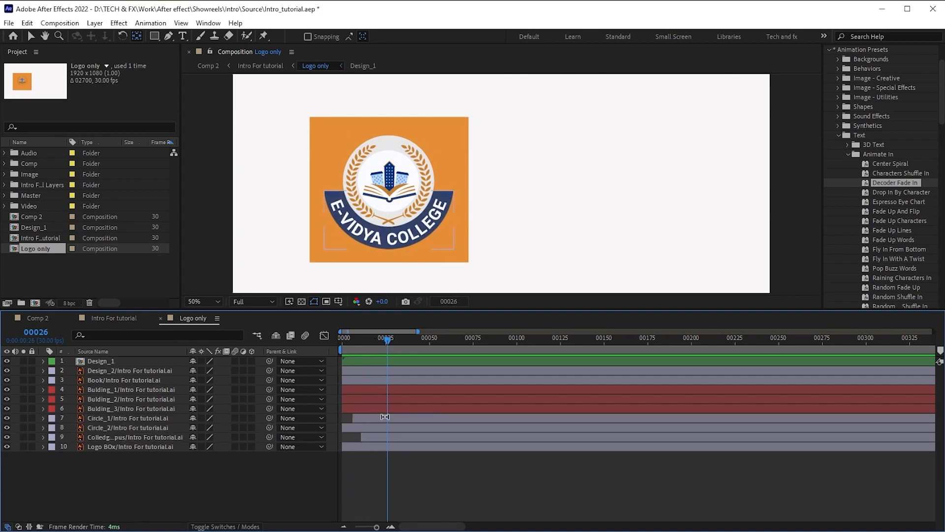
click(110, 381)
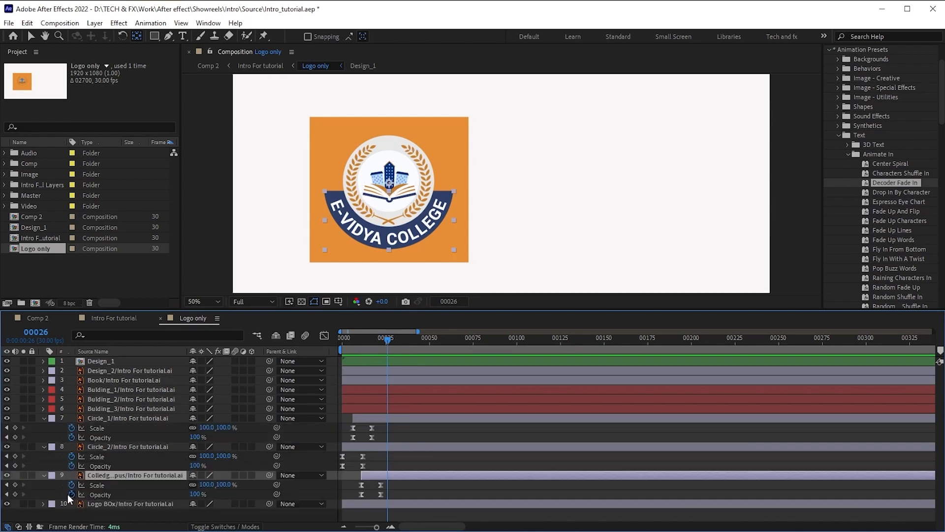
- Trim the start of the Book, Bulding_1, Bulding_2 and Bulding_3 layers to frame 22, at Colledge Campus's last keyframes
click(6, 494)
click(81, 380)
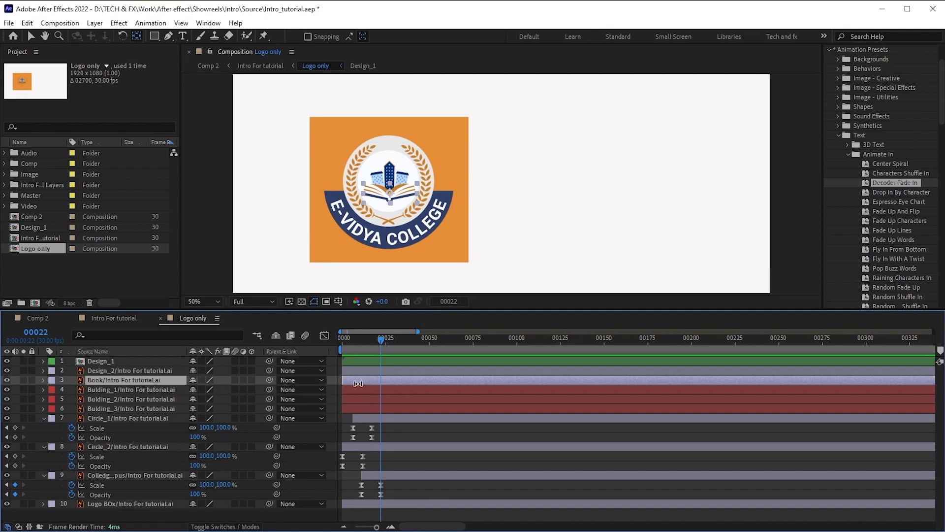
key(alt+[)
shift+click(390, 409)
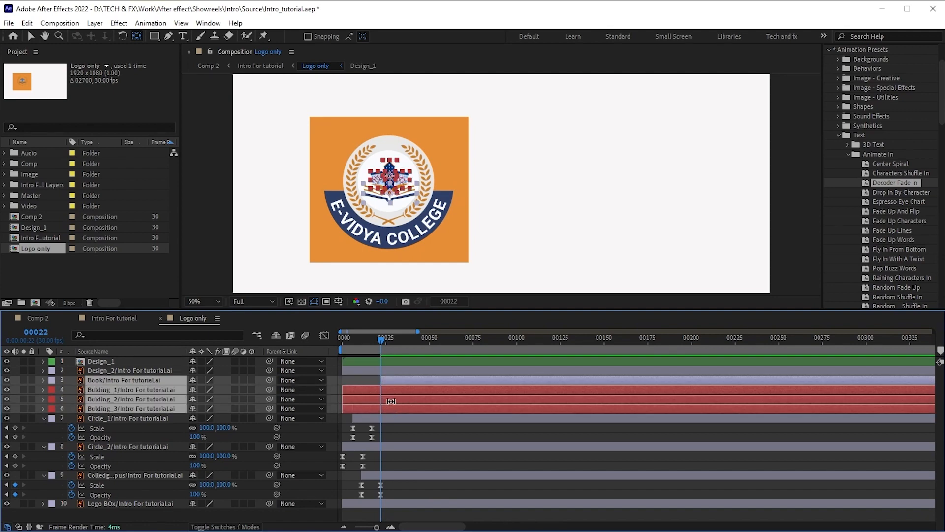
key(alt+[)
click(358, 395)
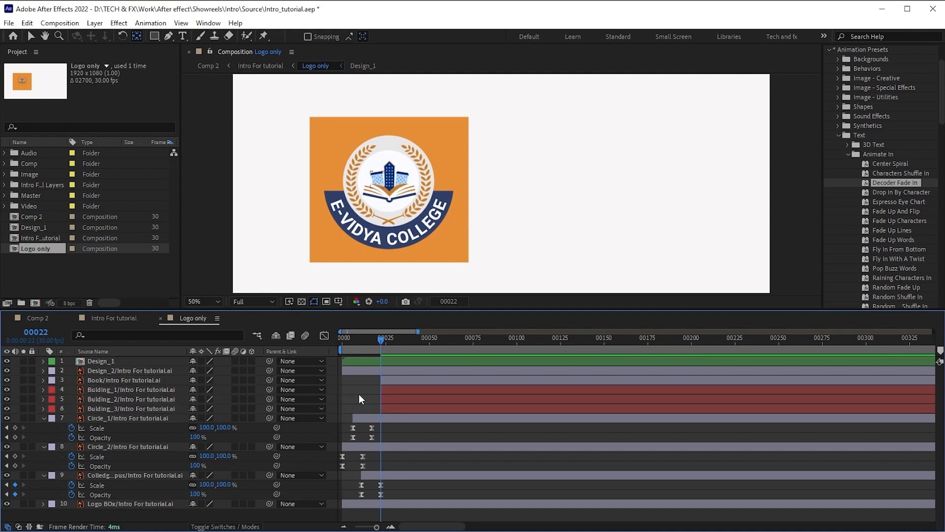
- Turn on Collapse Transformations/Continuously Rasterize for all layers in the Logo only composition
key(equal)
drag(405, 527, 395, 526)
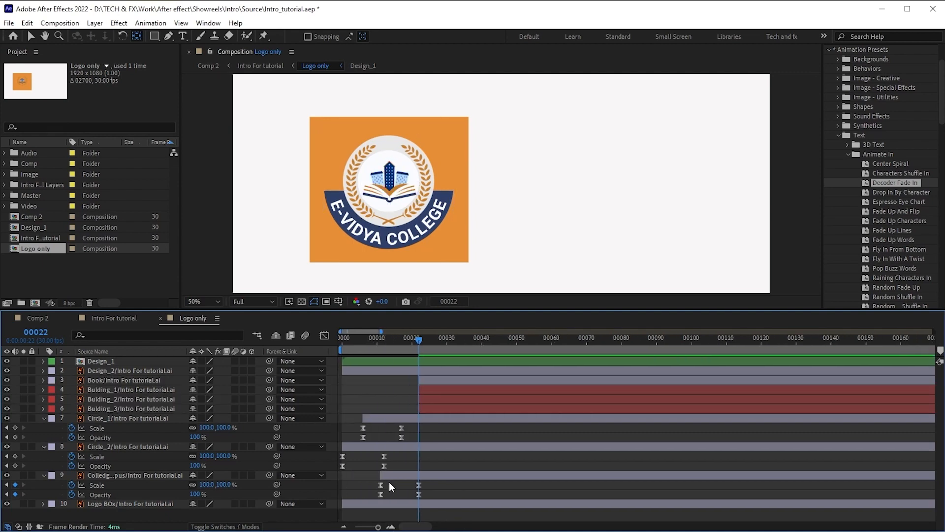
click(427, 409)
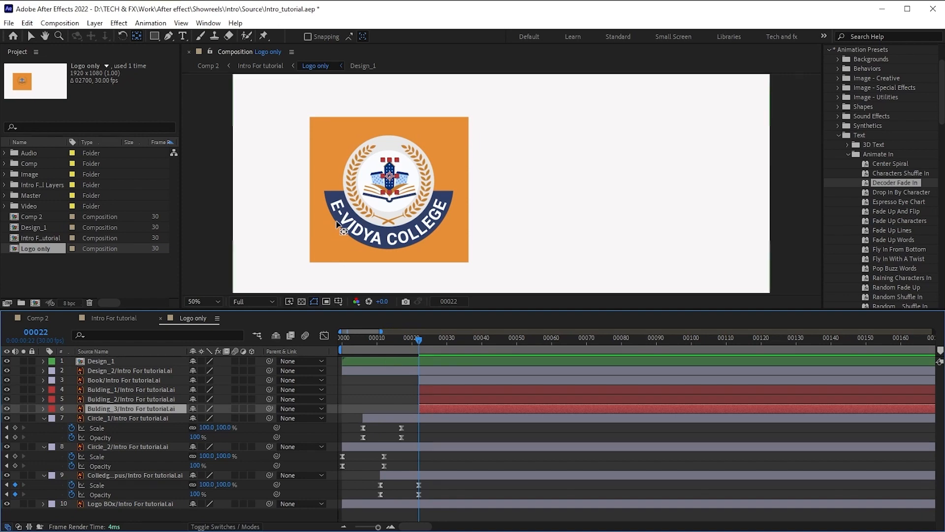
scroll(337, 225, up, 1)
key(space)
drag(343, 173, 481, 186)
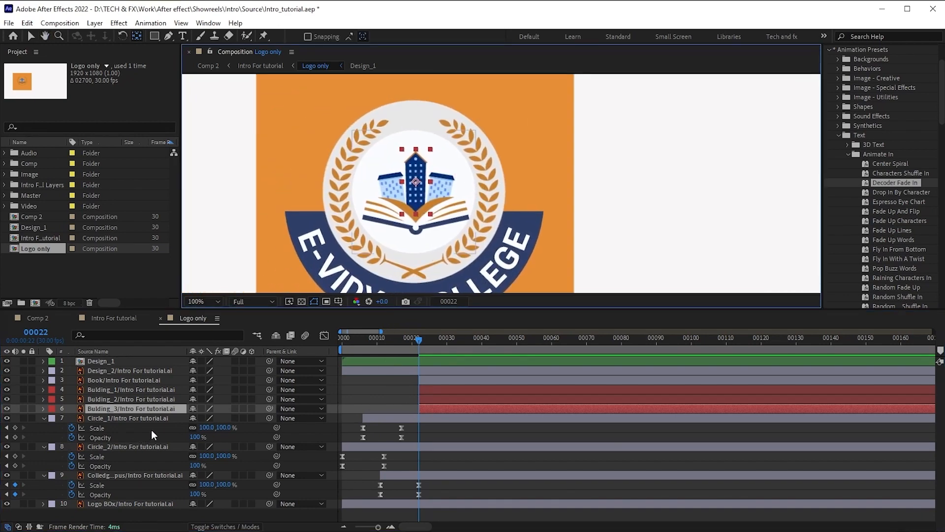
key(ctrl+a)
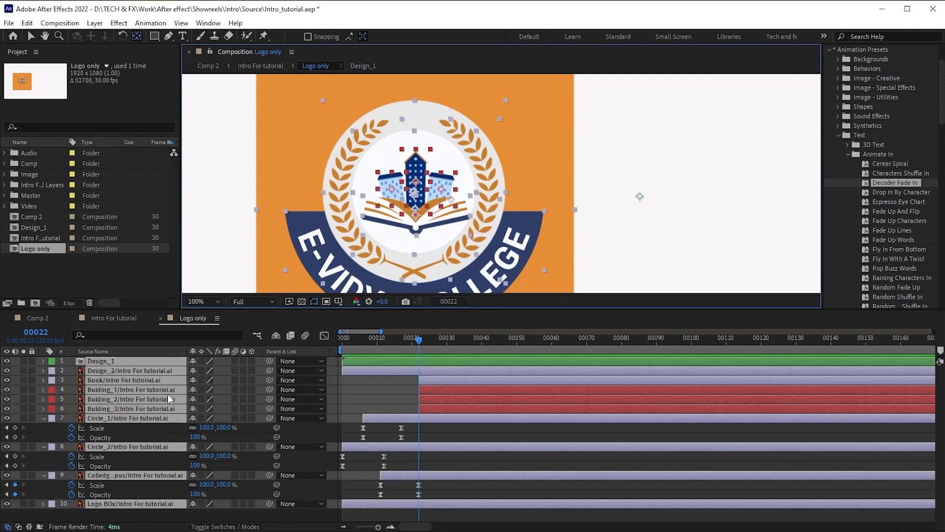
click(201, 360)
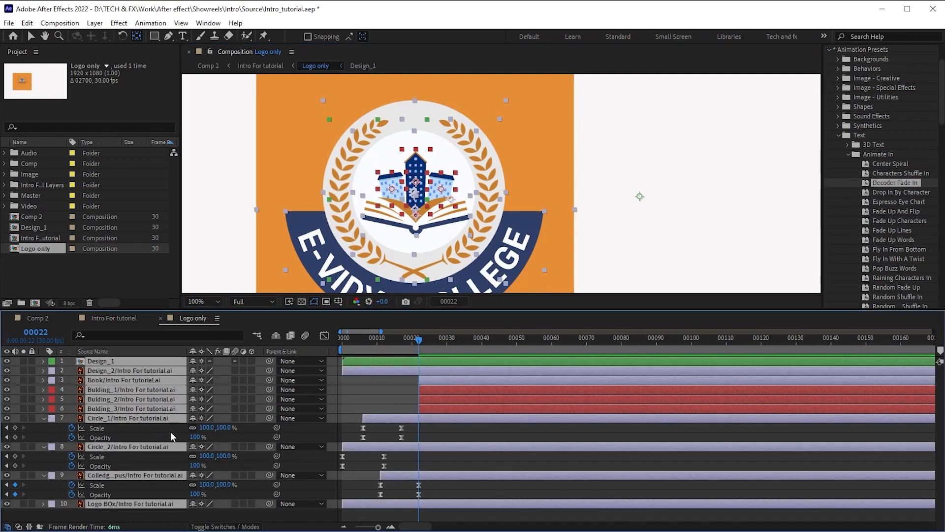
click(164, 432)
click(416, 429)
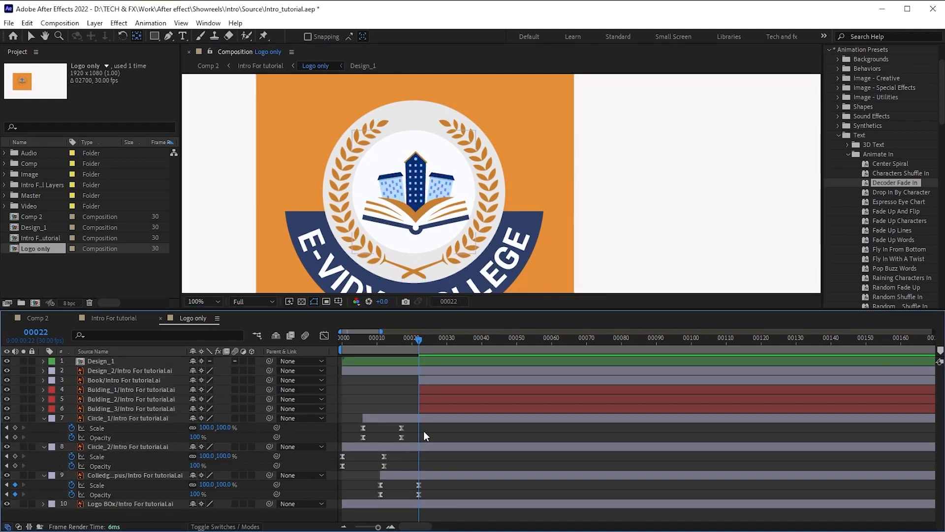
- Move the Book layer's anchor point down to the bottom centre of the book's spine
click(427, 382)
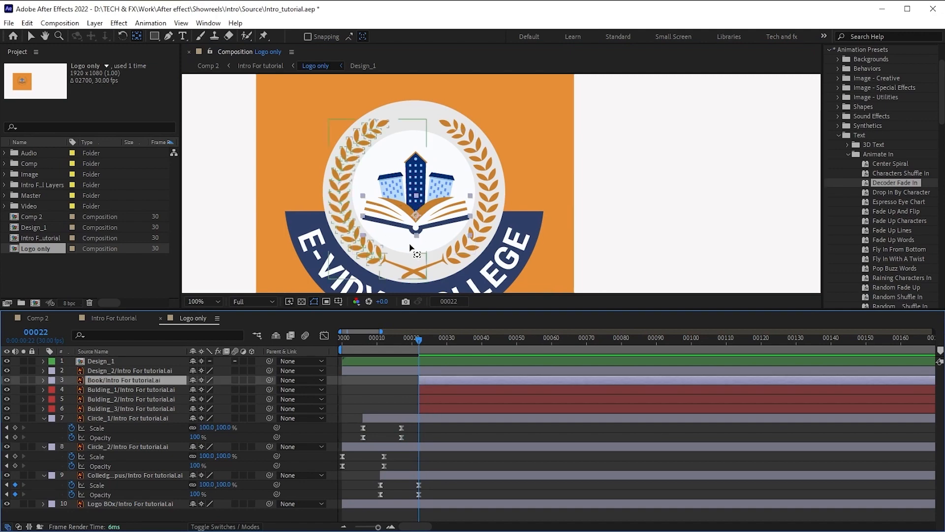
scroll(435, 245, up, 2)
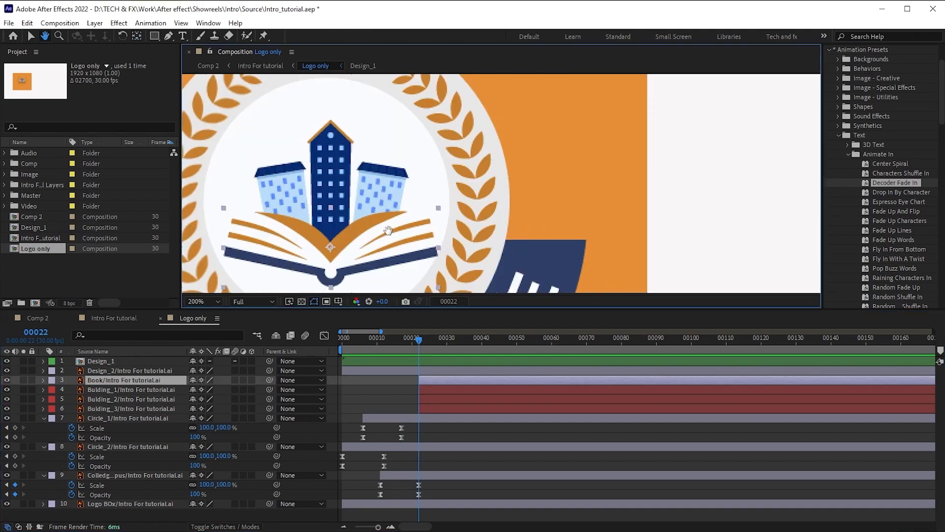
drag(388, 233, 442, 162)
key(y)
drag(385, 178, 386, 224)
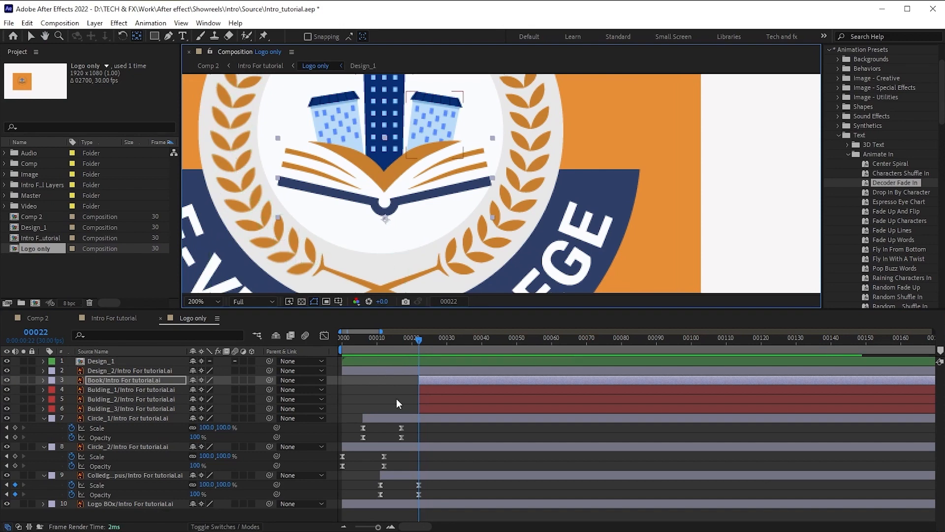
- Move the Bulding_1 layer's anchor point down to the bottom centre of the building
scroll(418, 235, down, 1)
click(427, 389)
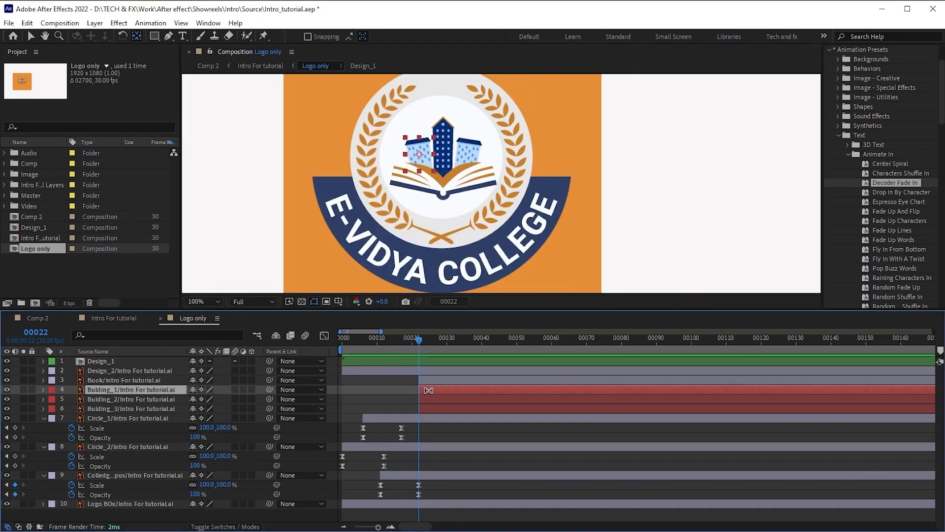
click(421, 167)
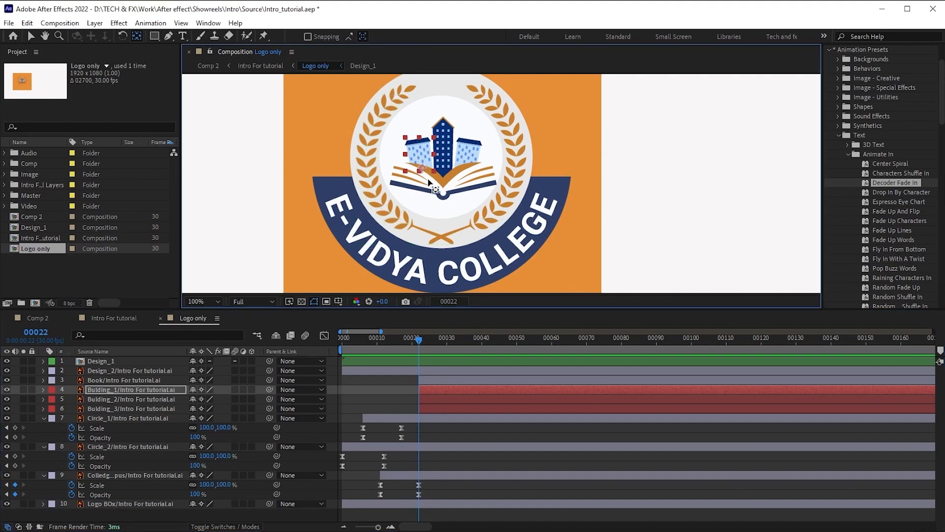
- Move the Bulding_2 layer's anchor point down to the bottom centre of the building
scroll(421, 167, up, 1)
drag(338, 121, 362, 178)
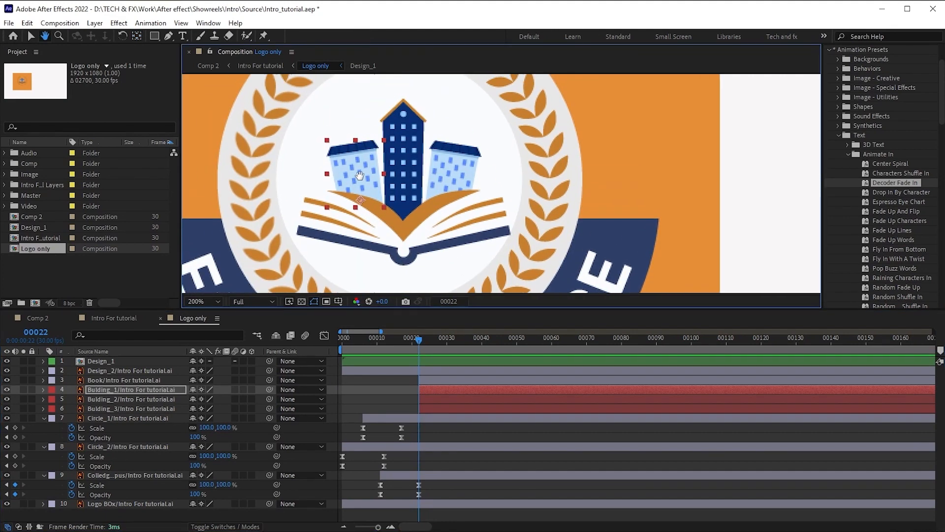
click(445, 399)
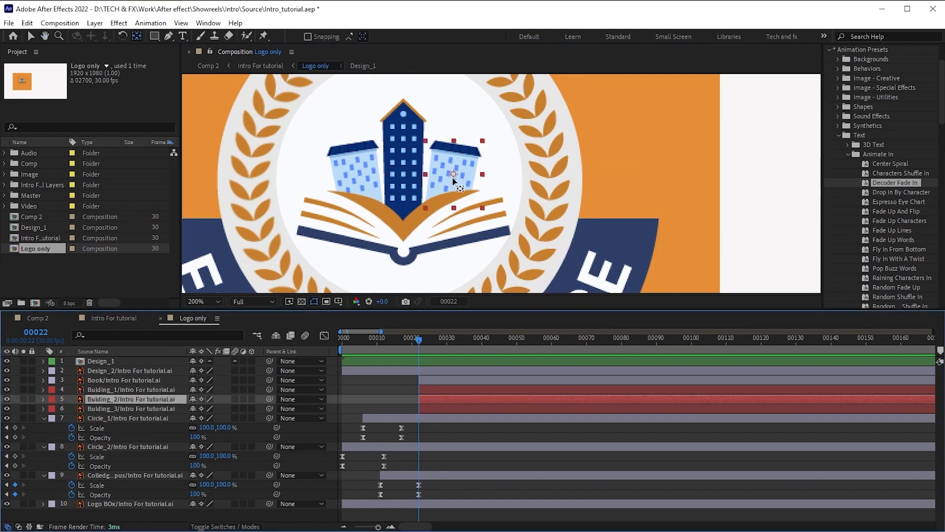
drag(450, 178, 445, 207)
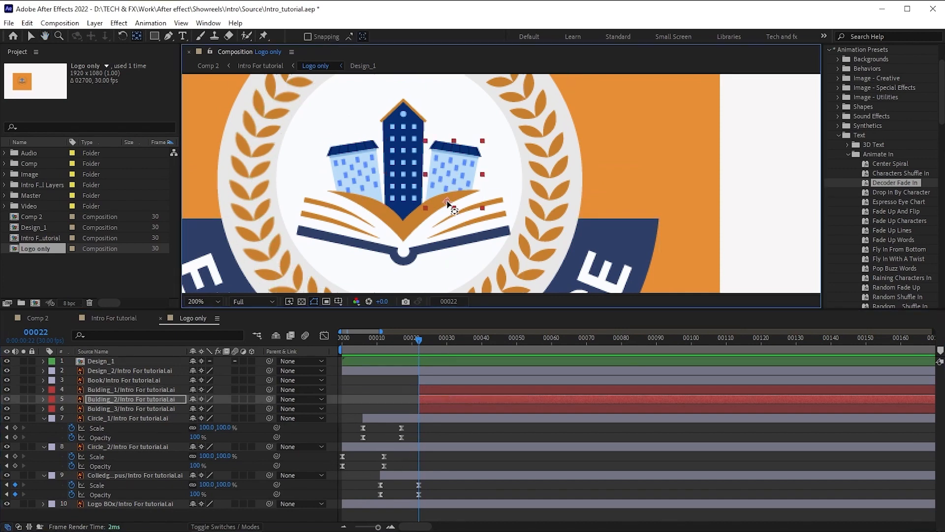
- Move the Bulding_3 layer's anchor point down to the bottom tip of the tall central building
click(429, 408)
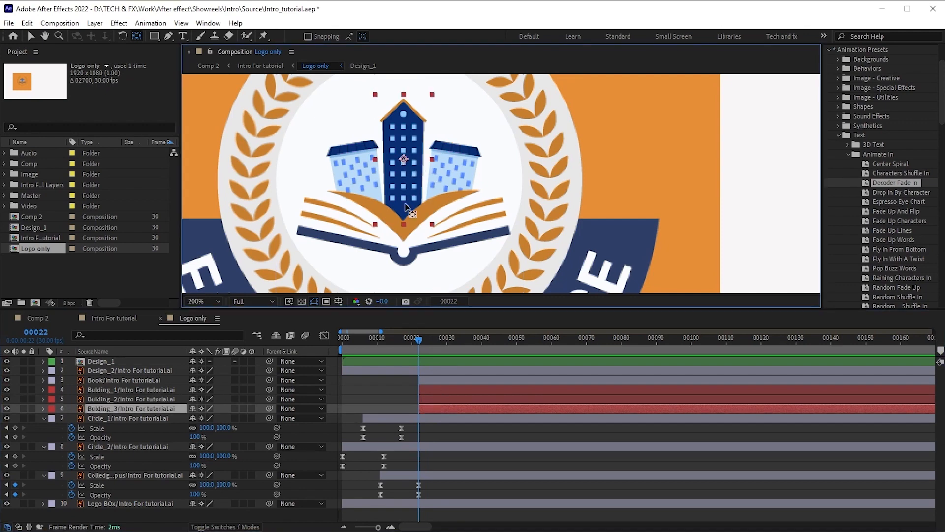
drag(403, 160, 403, 224)
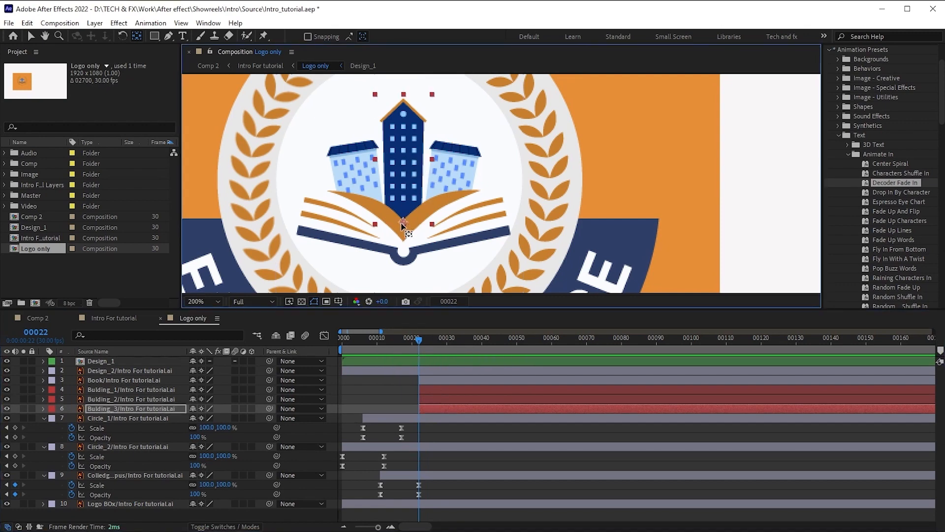
click(455, 515)
key(comma)
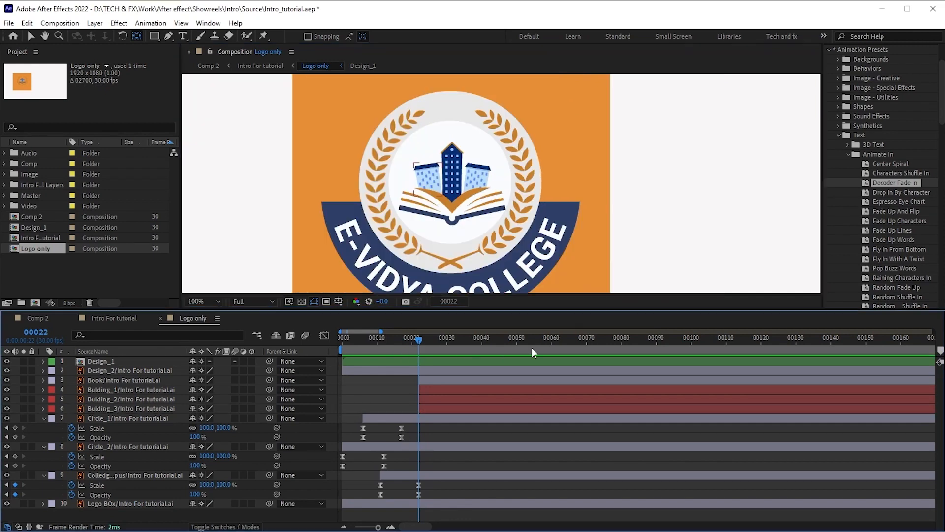
- Add Scale keyframes to the Book layer at frames 22 and 34
click(451, 380)
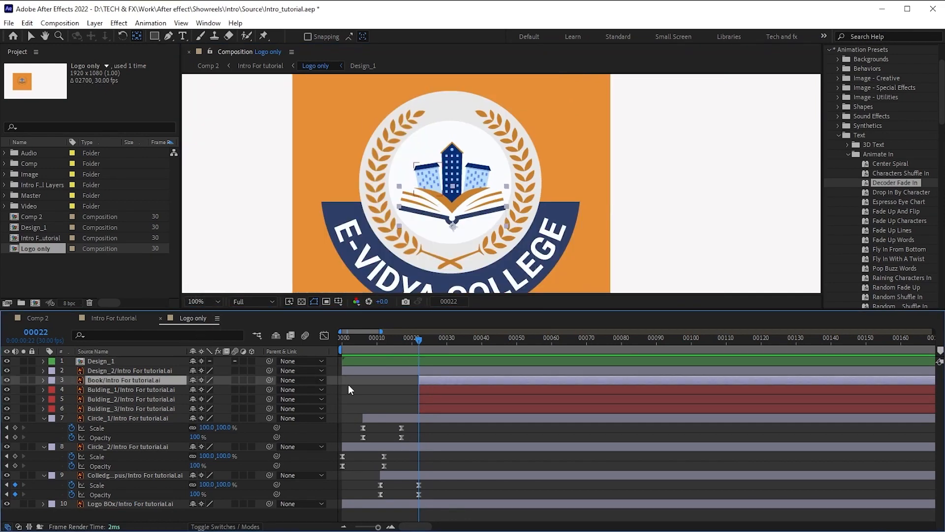
key(s)
click(71, 390)
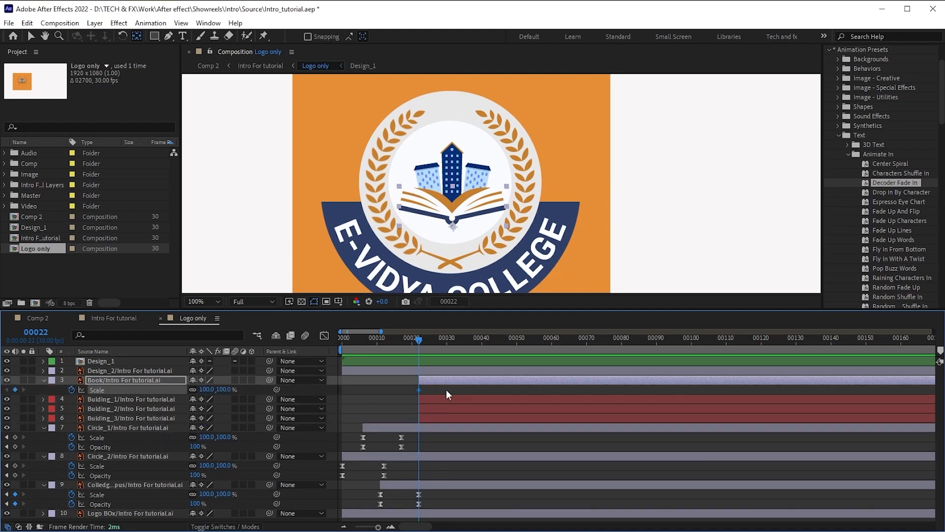
key(Page_Down)
key(Page_Down)
key(Page_Down)
key(Page_Down)
key(Page_Down)
key(Page_Down)
key(Page_Down)
key(Page_Down)
key(Page_Down)
key(Page_Down)
key(Page_Down)
key(Page_Down)
click(15, 389)
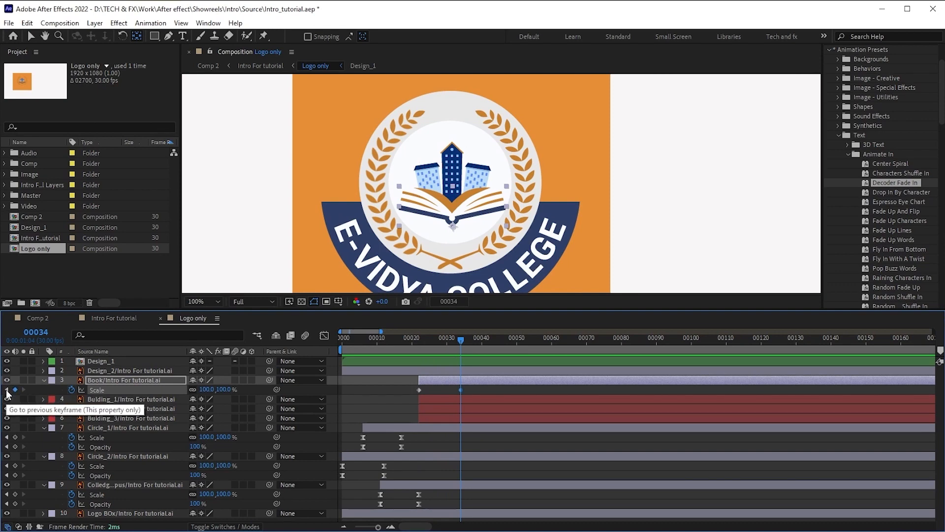
- Unlink the Book layer's scale proportions and set its Scale keyframe at frame 22 to 0, 115%
click(6, 389)
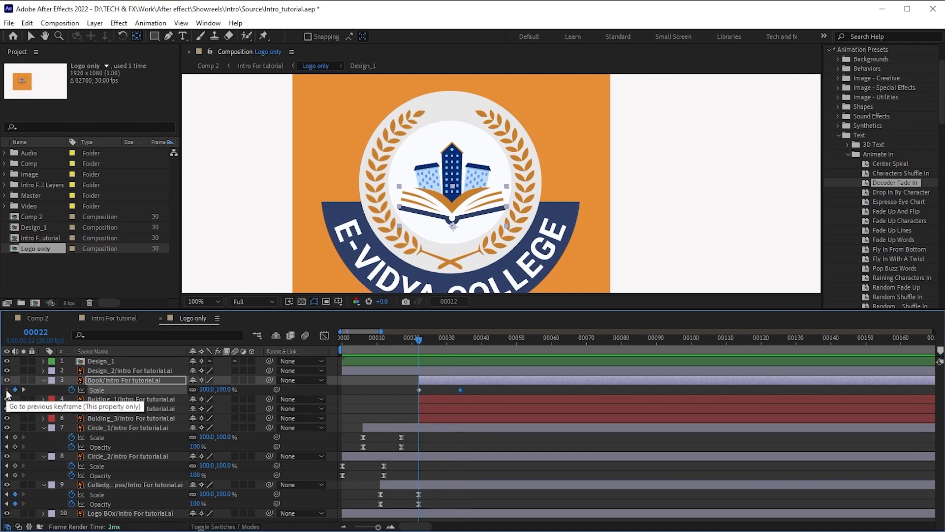
click(192, 389)
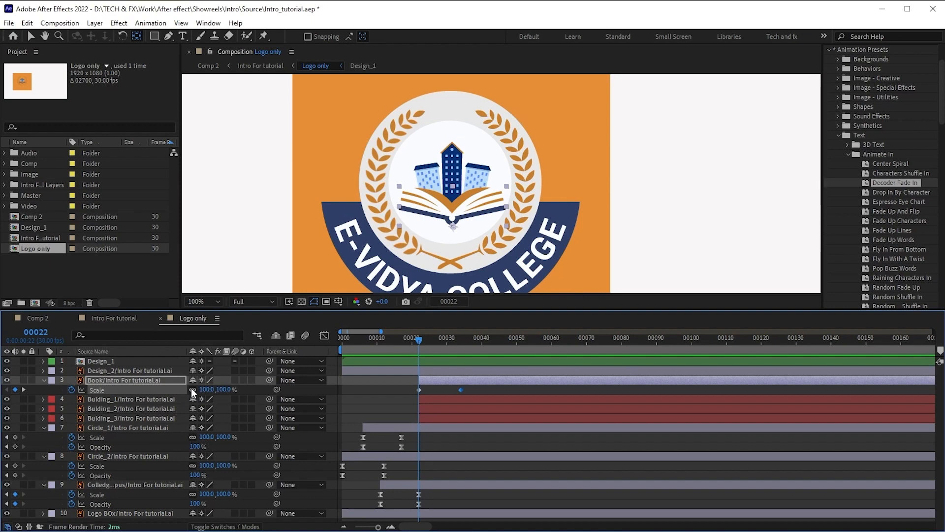
click(224, 389)
text(115)
key(Return)
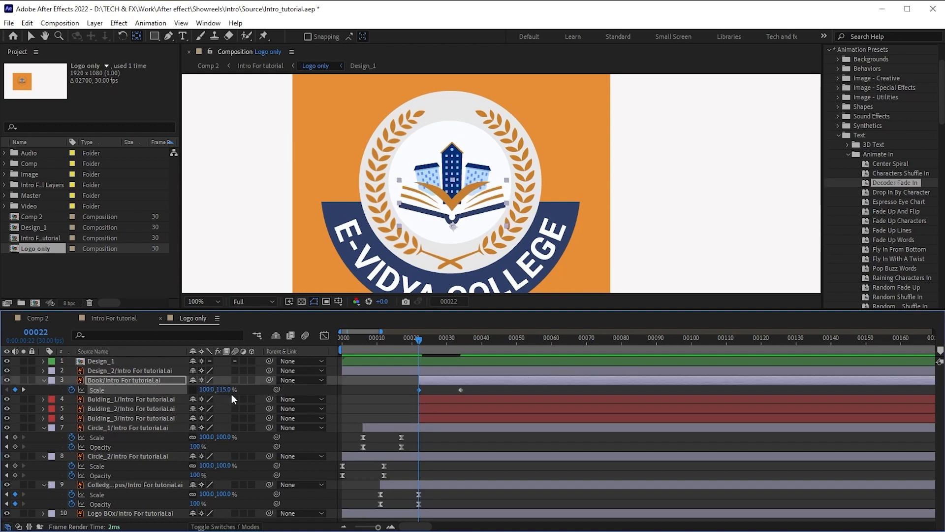
click(207, 389)
text(0)
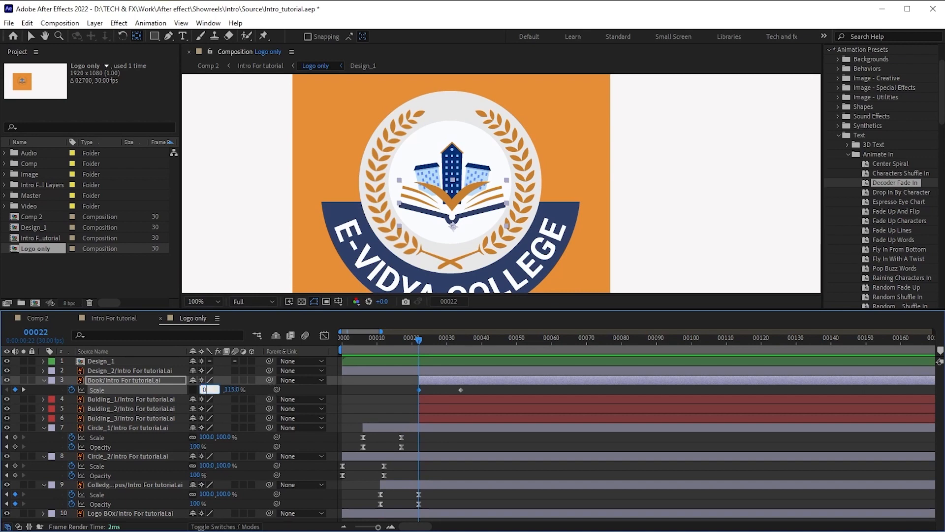
key(Return)
- Add Opacity keyframes to the Book layer at frames 22 and 34, with 0% at frame 22
key(shift+t)
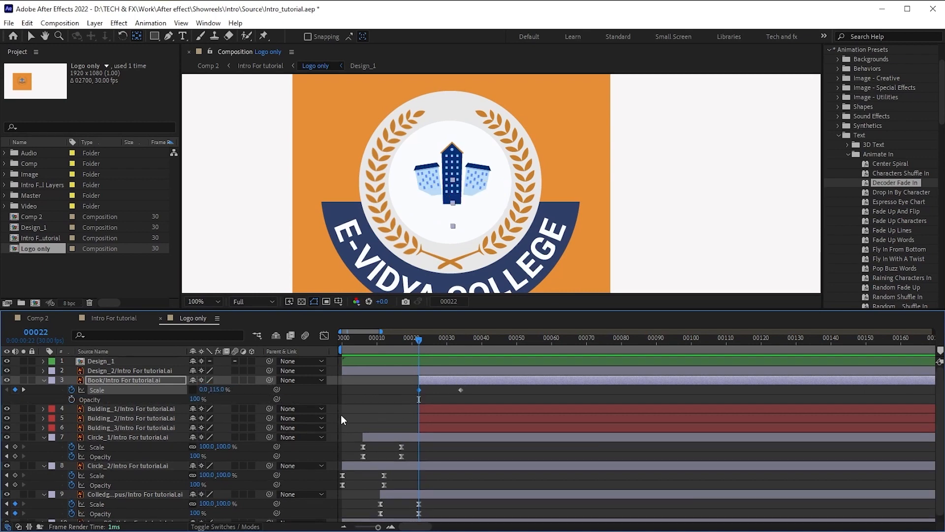
click(72, 399)
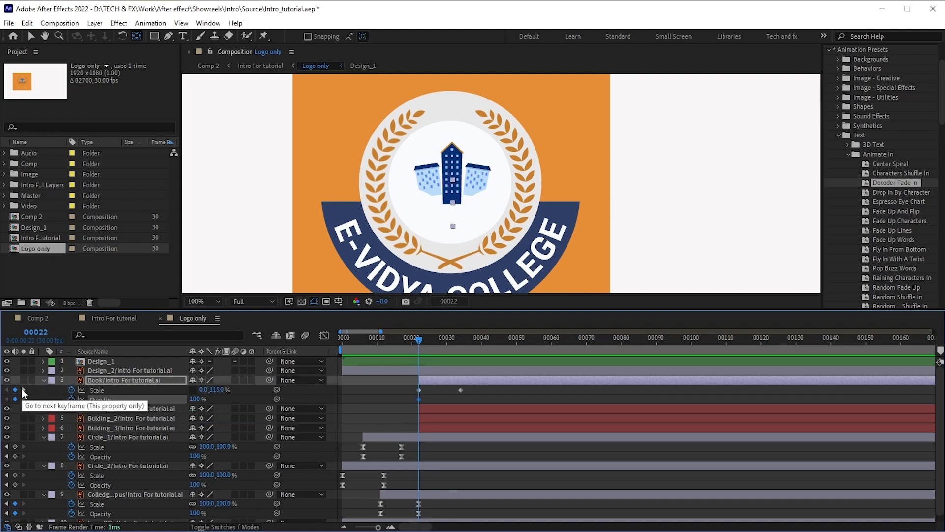
click(23, 389)
click(15, 399)
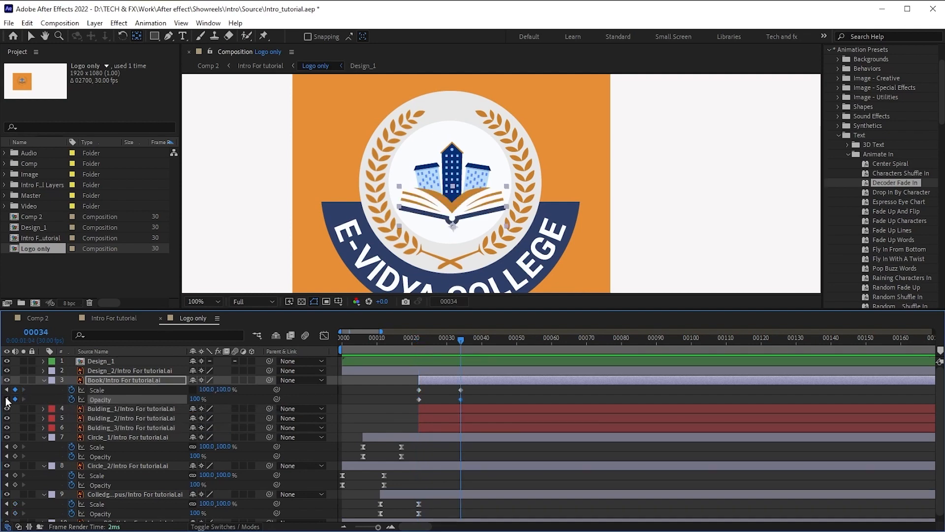
click(6, 399)
click(194, 399)
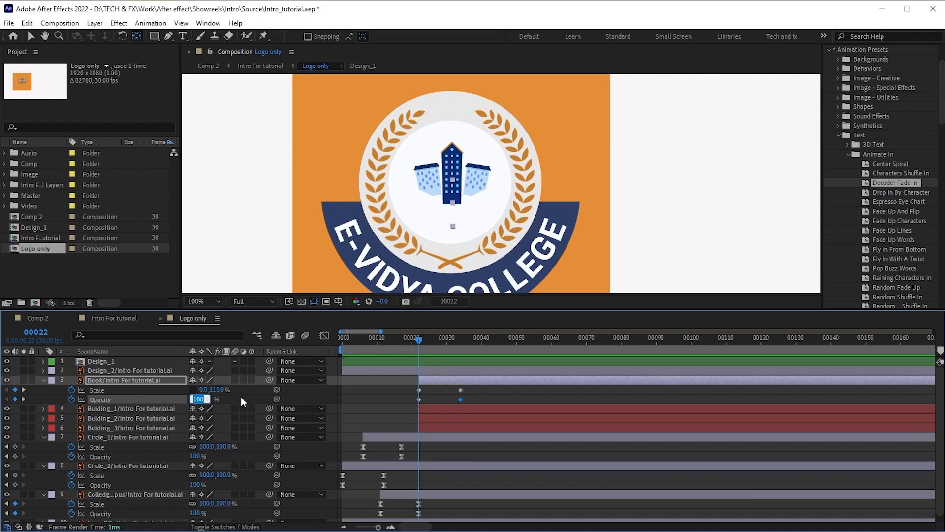
text(0)
key(Return)
- Apply Easy Ease to all of the Book layer's Scale and Opacity keyframes and preview the animation
drag(481, 384, 422, 405)
key(F9)
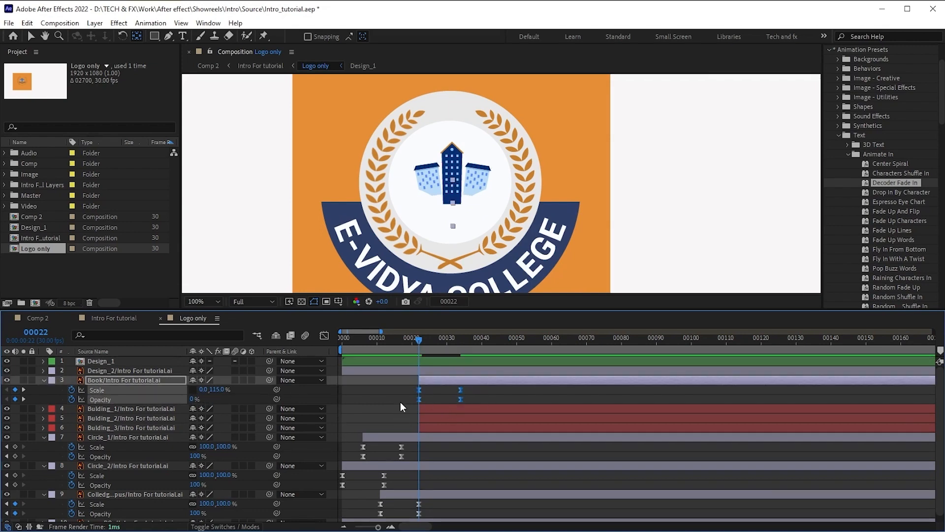
key(space)
key(space)
- Trim the start of the Bulding_3 layer to frame 32, two frames before Book's last keyframes
key(k)
click(475, 382)
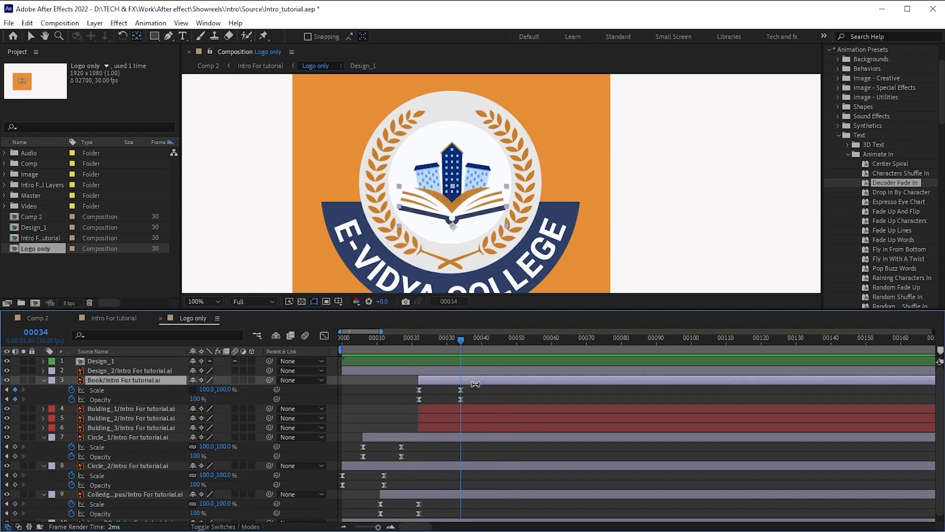
key(Page_Up)
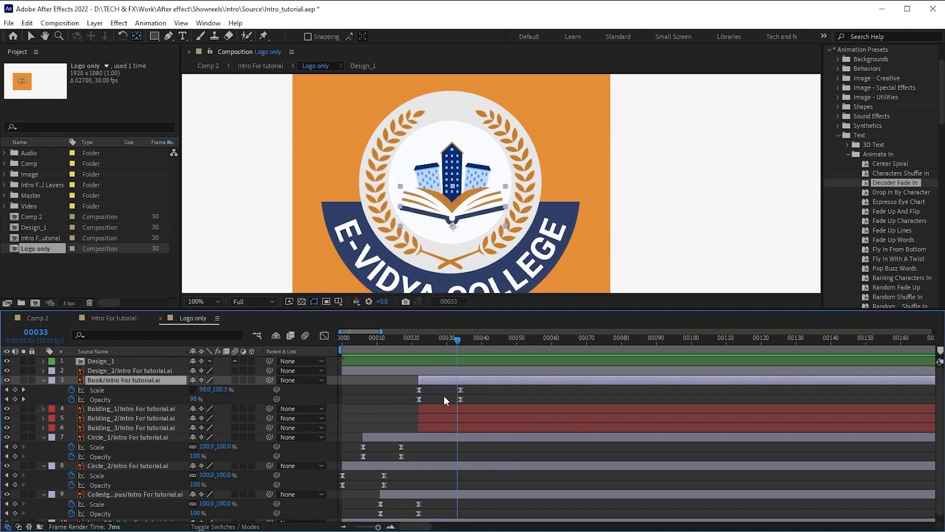
key(Page_Up)
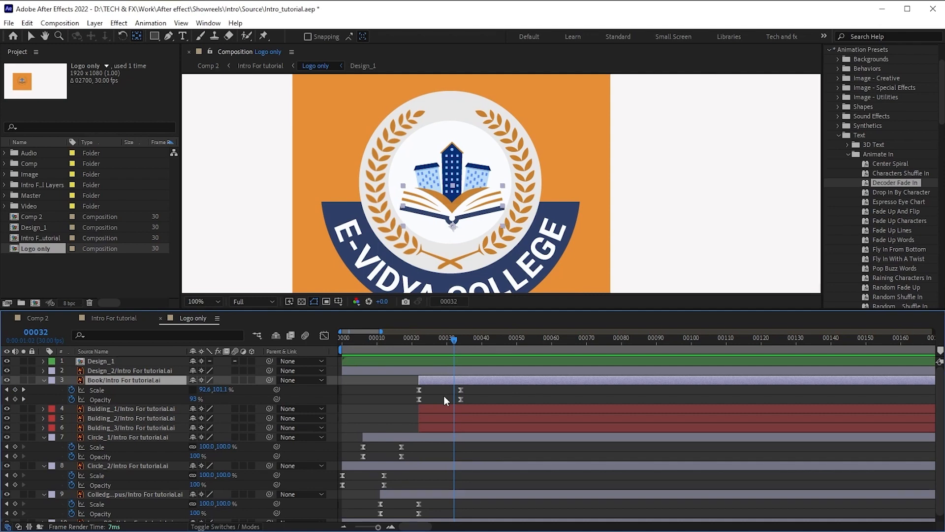
click(455, 427)
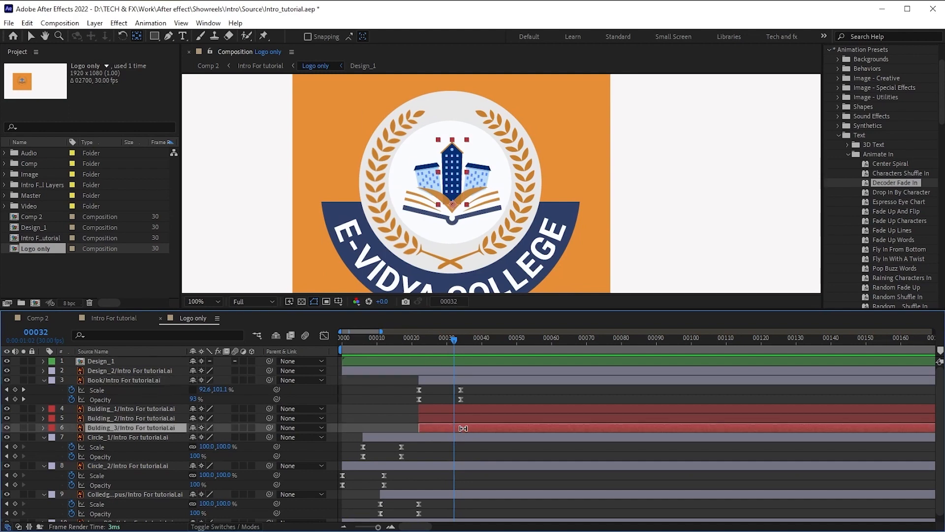
key(alt+bracketleft)
- Add Scale and Opacity keyframes to the Bulding_3 layer at frames 32 and 43
key(s)
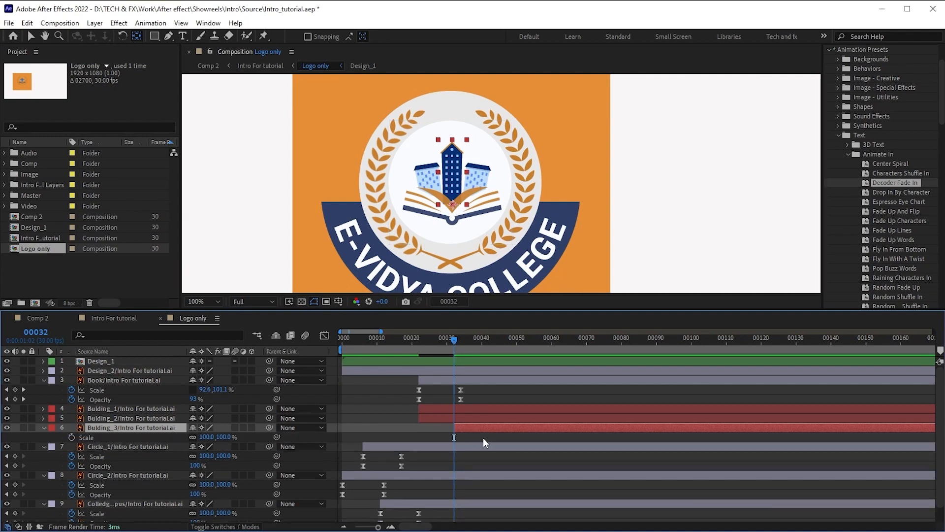
key(shift+t)
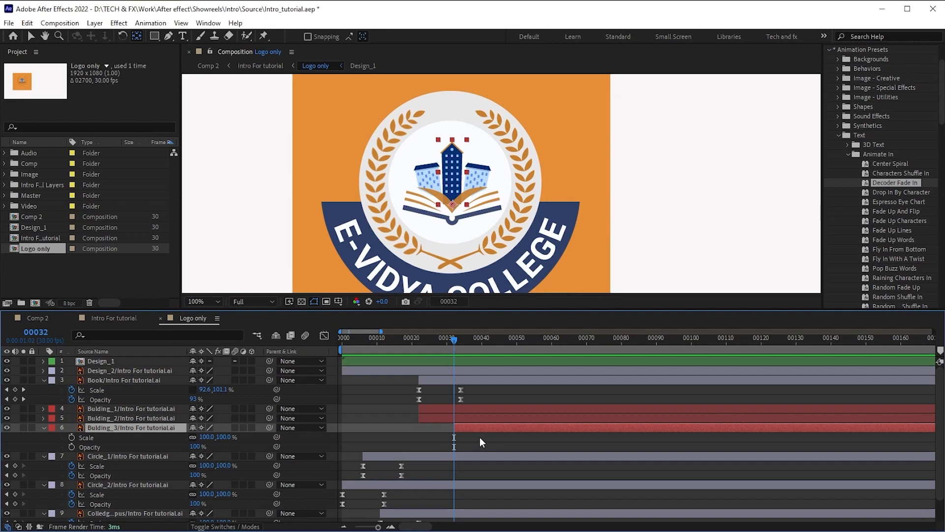
click(70, 438)
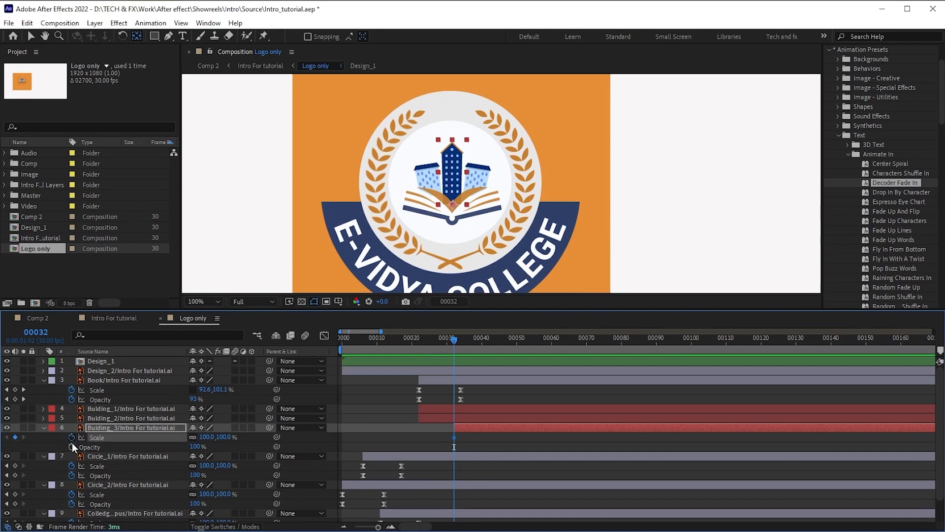
click(72, 446)
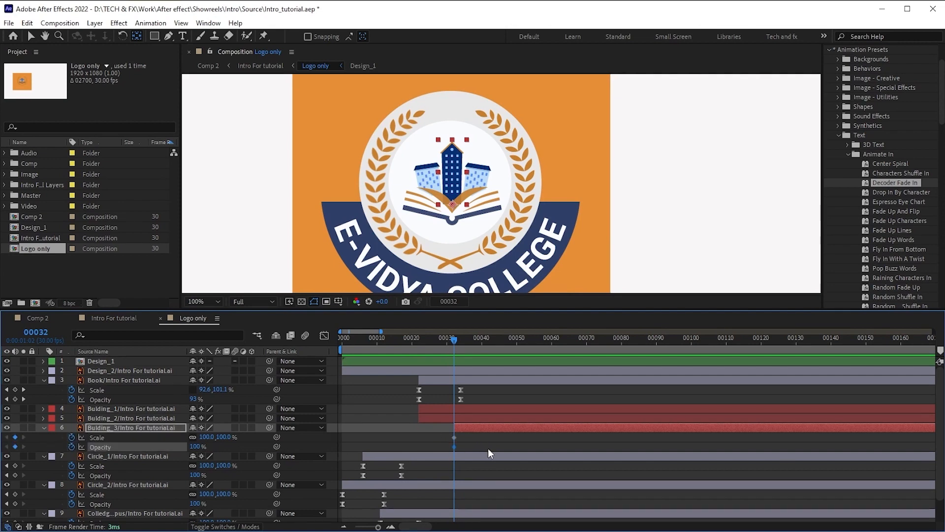
key(Page_Down)
key(Page_Down)
key(Page_Down)
key(Page_Down)
key(Page_Down)
key(Page_Down)
key(Page_Down)
key(Page_Down)
key(Page_Down)
key(Page_Down)
key(Page_Down)
click(15, 447)
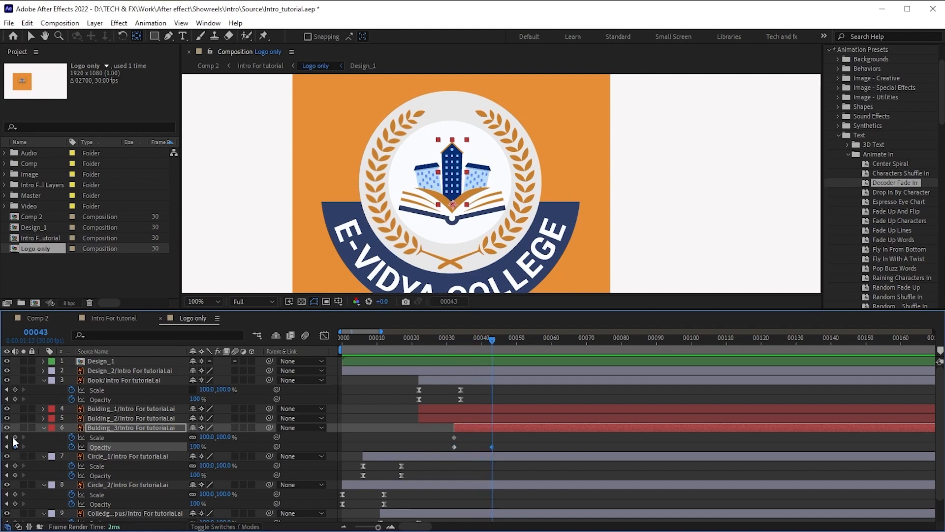
click(16, 438)
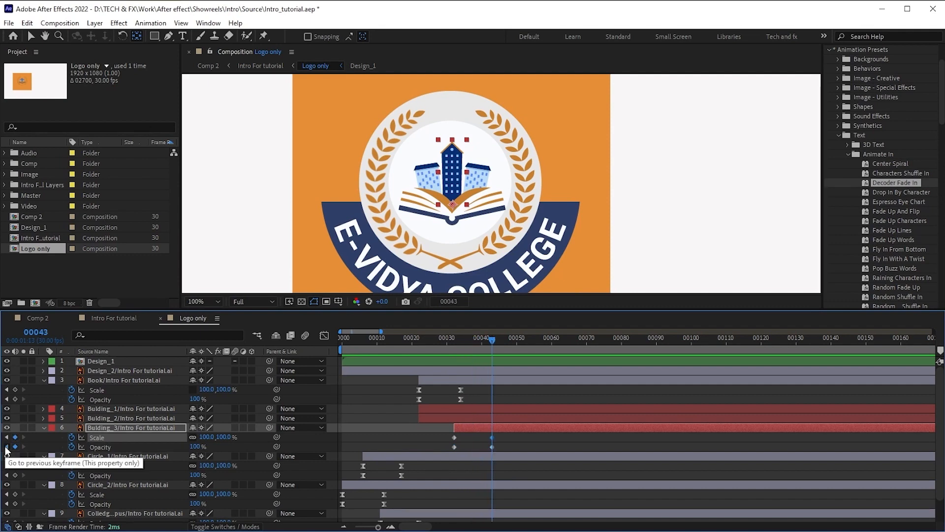
- Set Bulding_3's frame 32 keyframes to unlinked Scale 100, 50% and Opacity 0%, and apply Easy Ease to all its keyframes
click(7, 447)
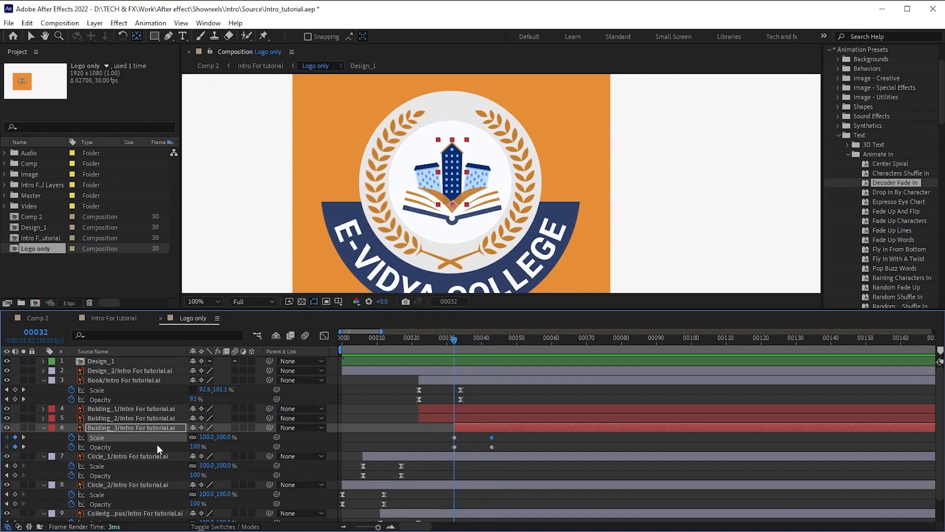
click(193, 437)
click(222, 437)
text(50)
key(Tab)
text(0)
key(Return)
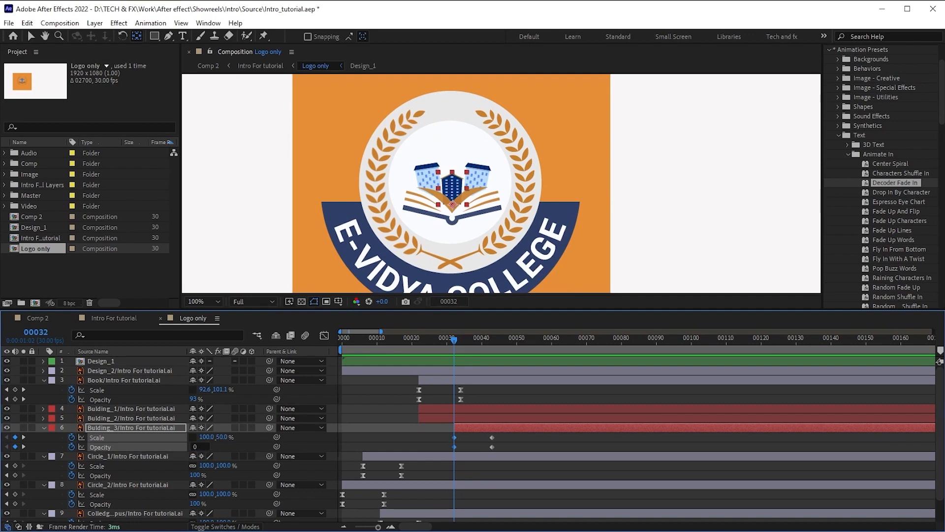
drag(439, 439, 502, 452)
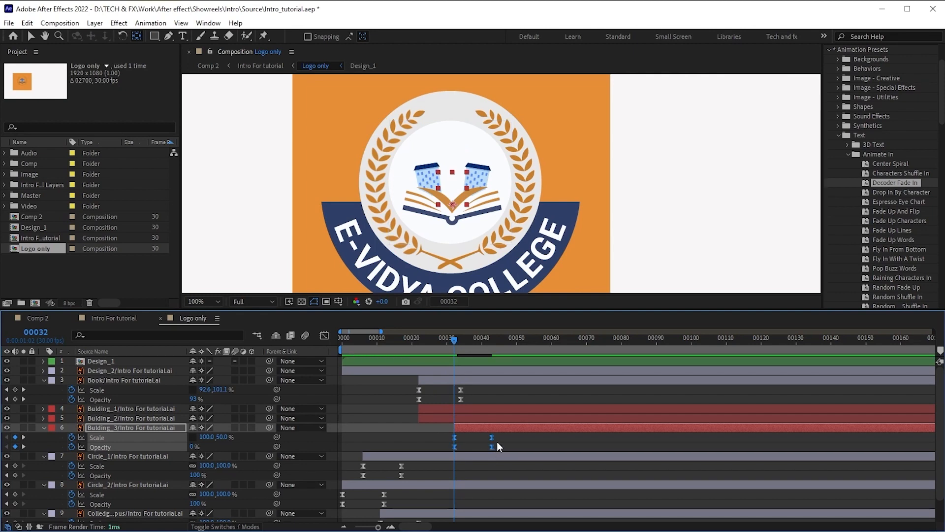
key(F9)
- Trim the start of the Bulding_1 layer to frame 36 and reveal its Scale and Opacity properties
click(459, 410)
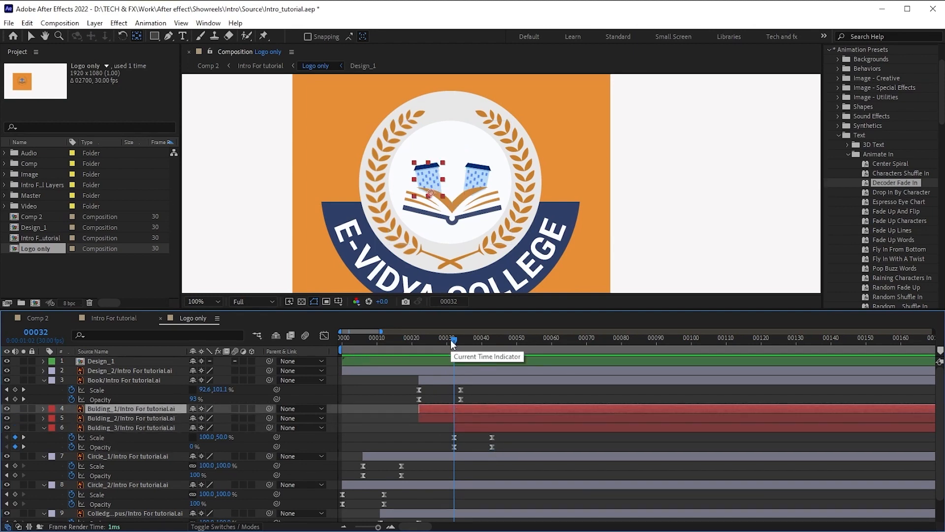
key(Page_Down)
key(Page_Down)
key(Page_Down)
key(Page_Down)
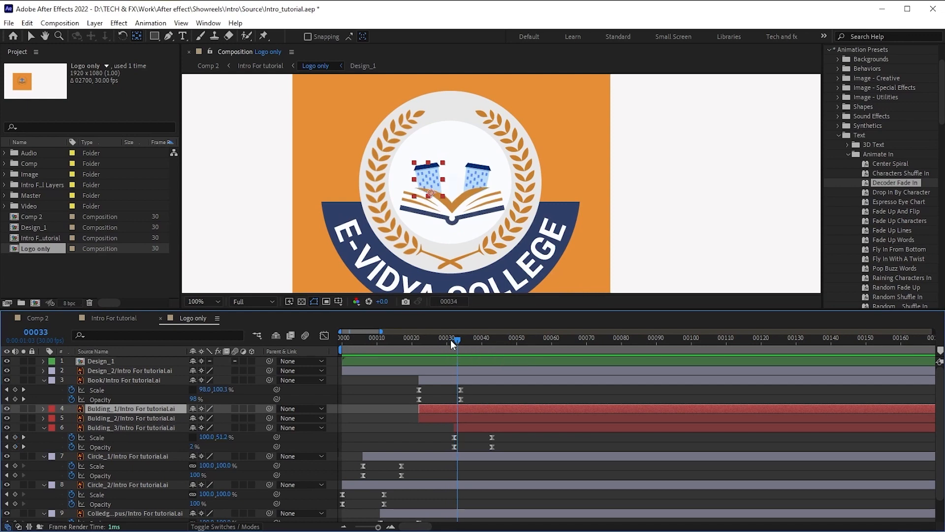
key(alt+bracketleft)
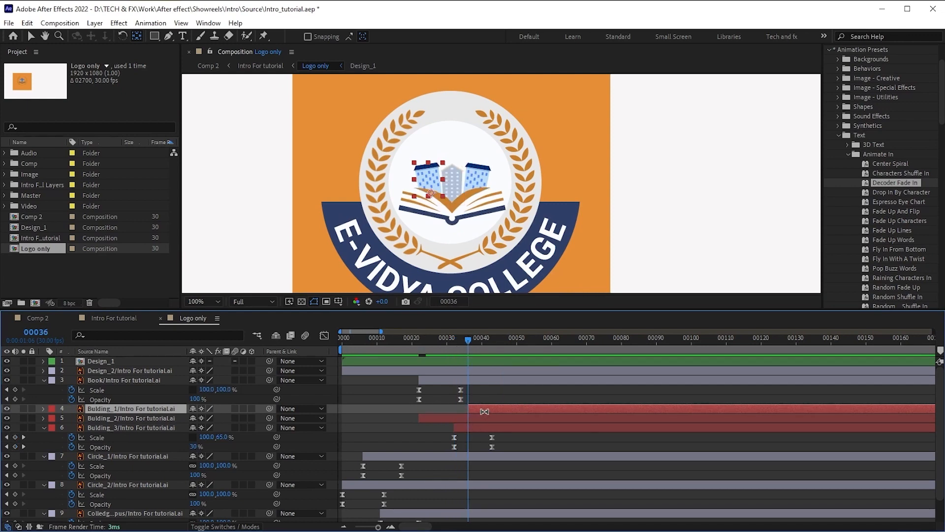
key(s)
key(shift+t)
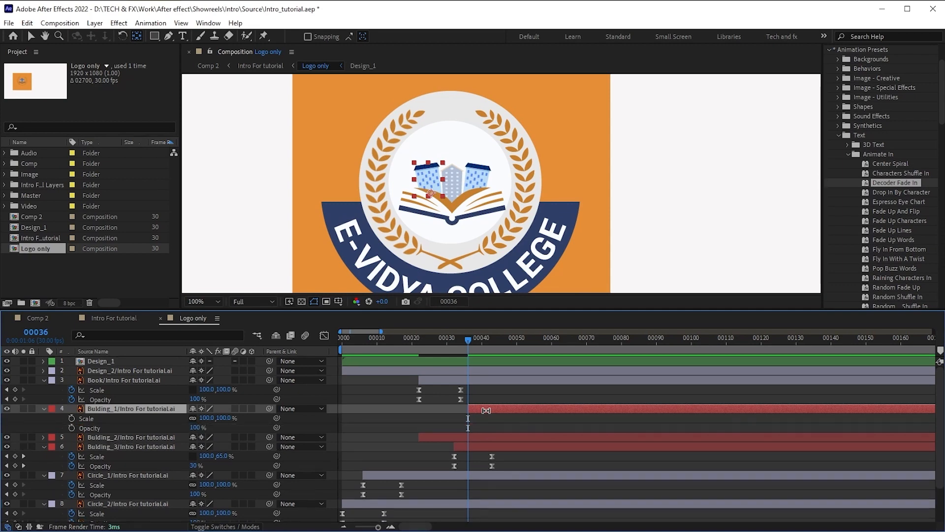
- Add Scale and Opacity keyframes to the Bulding_1 layer at frames 36 and 47
click(72, 418)
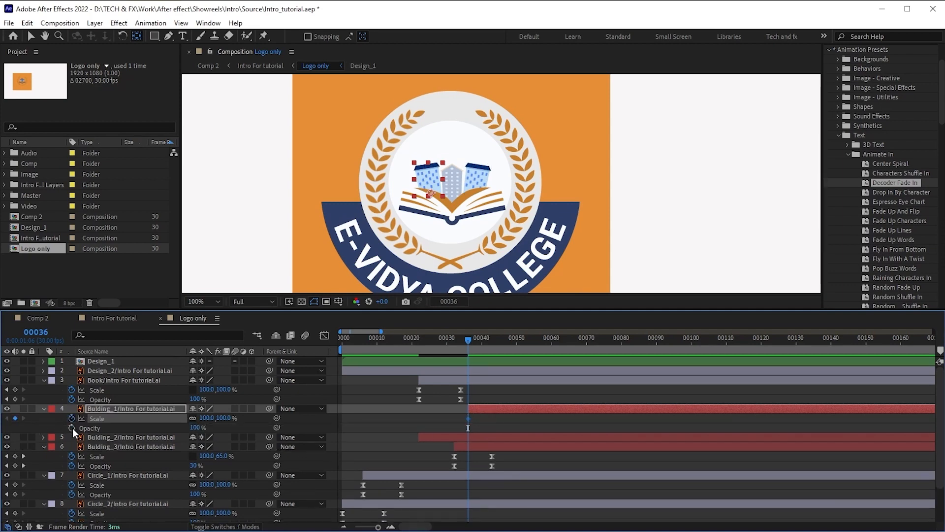
click(72, 427)
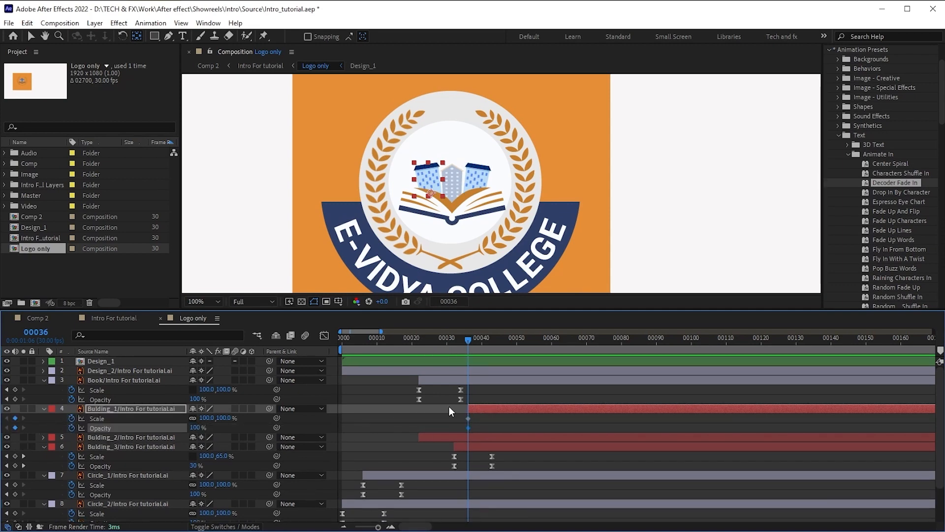
key(Page_Down)
key(Page_Down)
key(Page_Down)
key(Page_Down)
key(Page_Down)
key(Page_Down)
key(Page_Down)
key(Page_Down)
key(Page_Down)
key(Page_Down)
key(Page_Down)
click(15, 418)
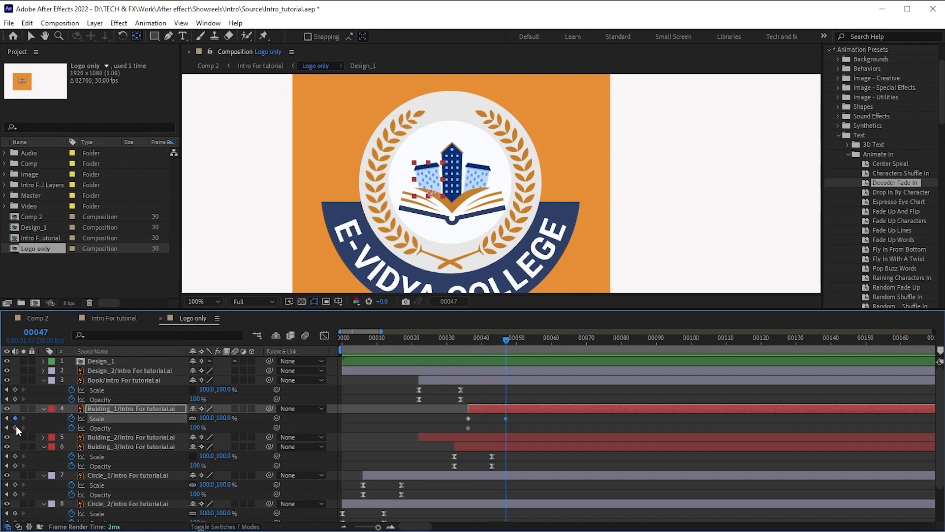
click(15, 427)
- Set Bulding_1's frame 36 keyframes to Opacity 0% and Scale 90%, and apply Easy Ease to all its keyframes
click(6, 428)
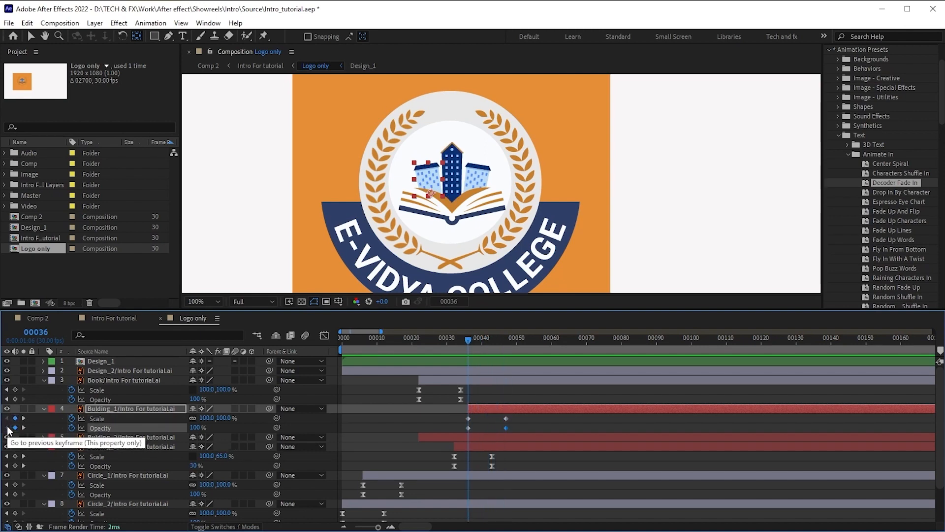
click(197, 428)
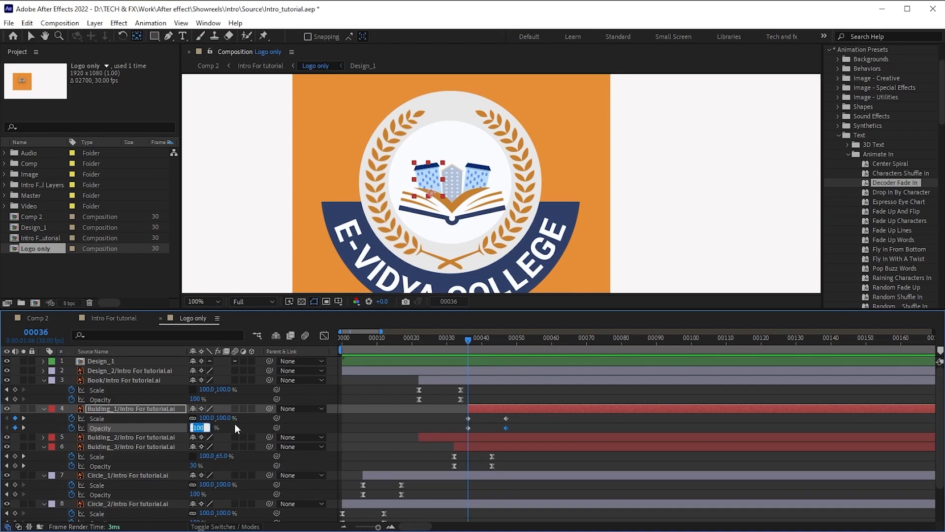
text(0)
key(Return)
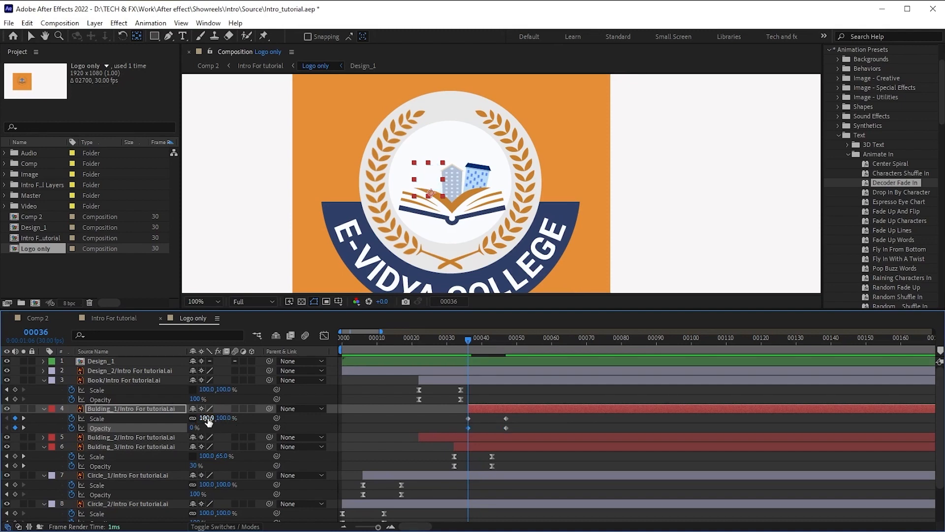
click(207, 418)
text(90)
key(Return)
drag(462, 418, 528, 426)
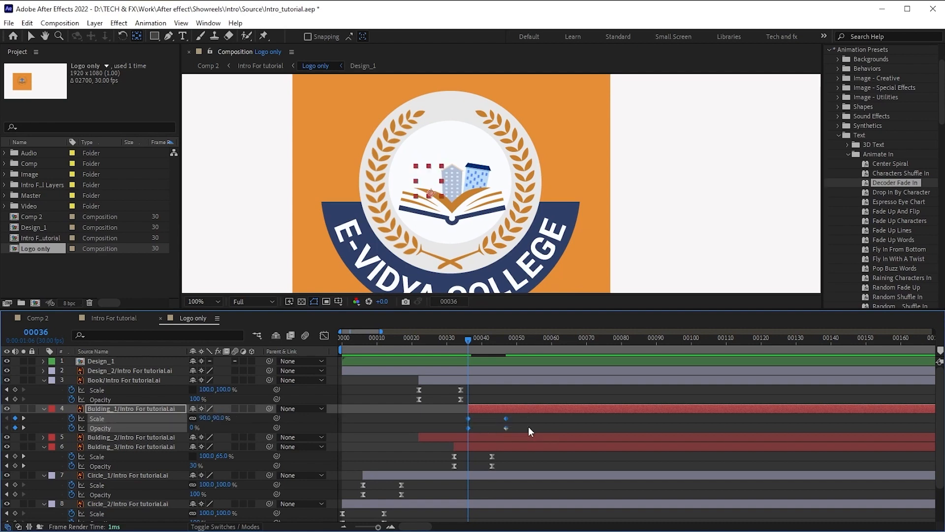
key(F9)
- Place the Bulding_2 layer above Bulding_1 with its start at frame 40, and collapse the properties of Bulding_1 and Bulding_3
click(482, 437)
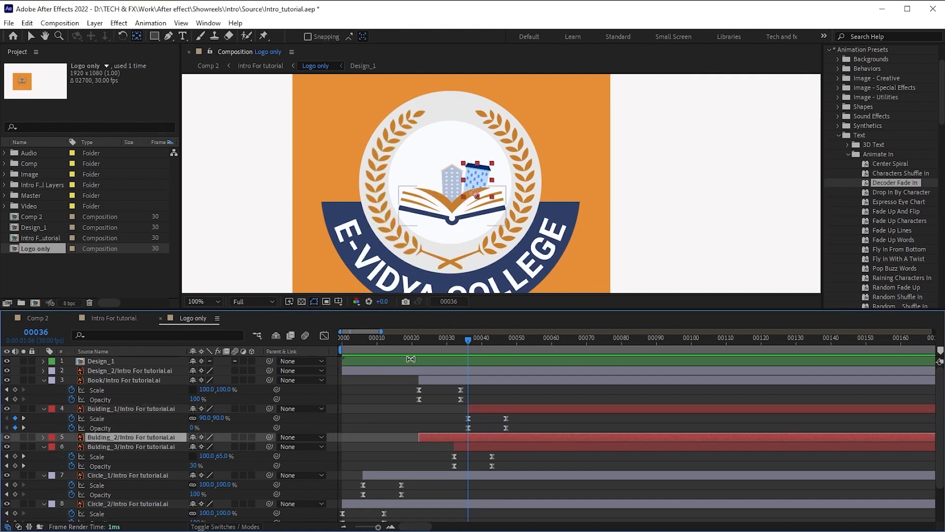
click(421, 338)
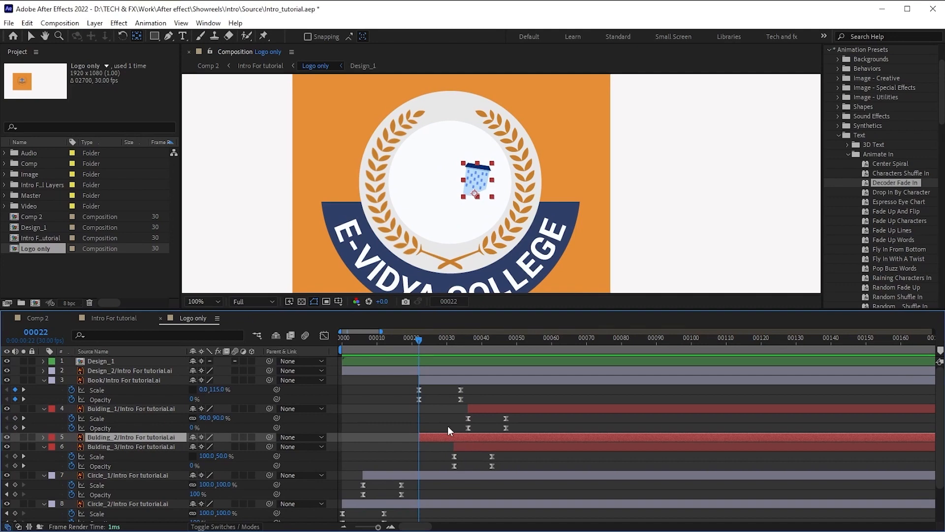
drag(449, 431, 480, 427)
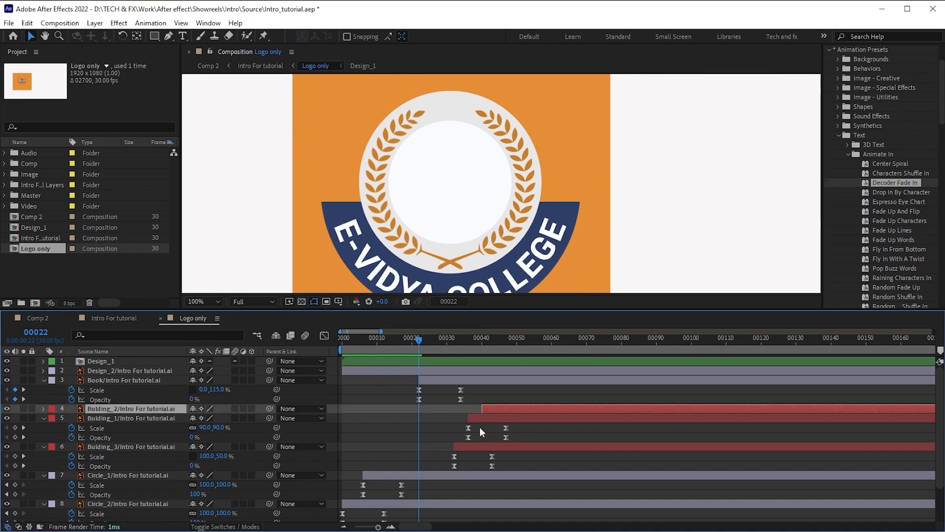
click(43, 418)
click(43, 427)
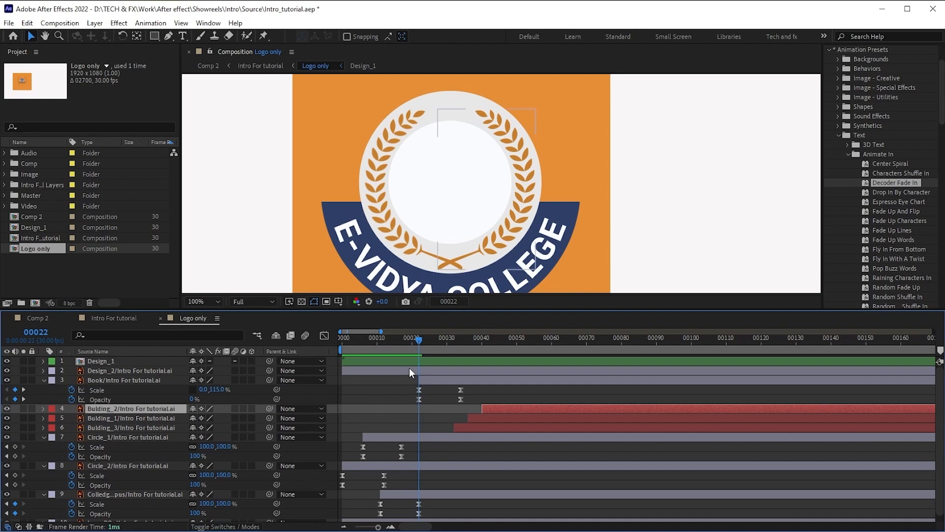
- Preview the logo animation from frame 16 and move the current time to frame 54
click(401, 341)
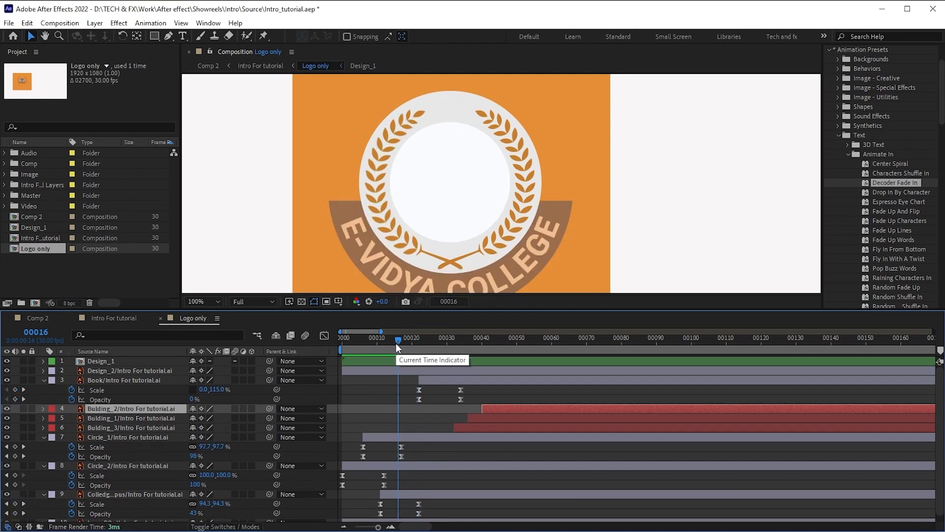
key(space)
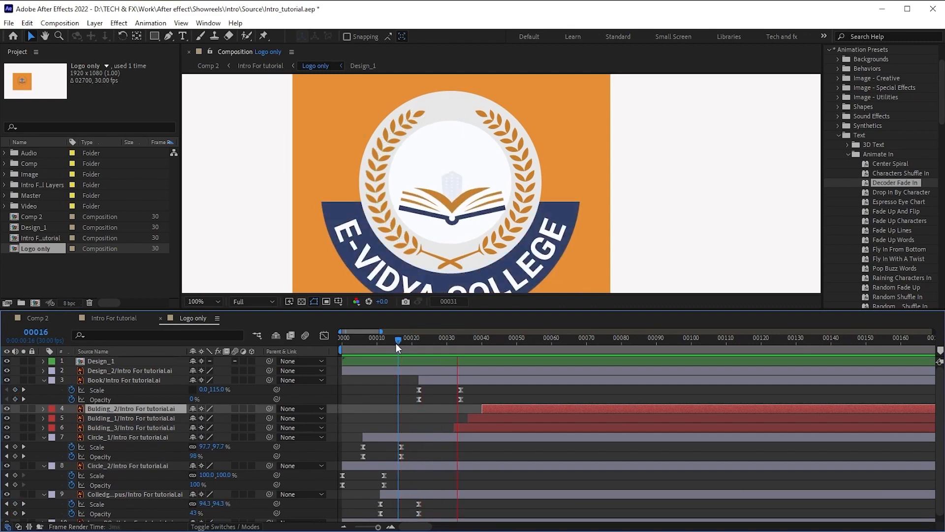
key(space)
drag(511, 345, 530, 347)
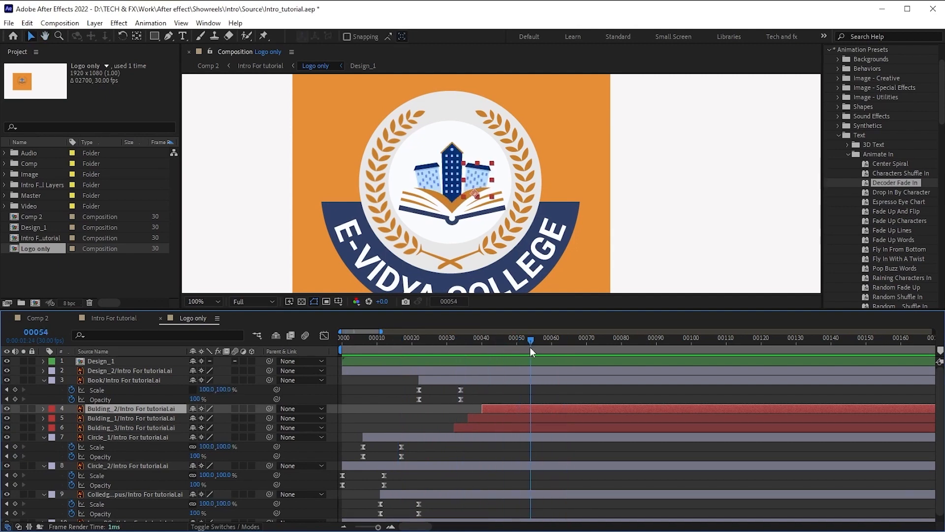
- Save the project and return to the Selection tool with the logo centred in the viewer
key(shift+slash)
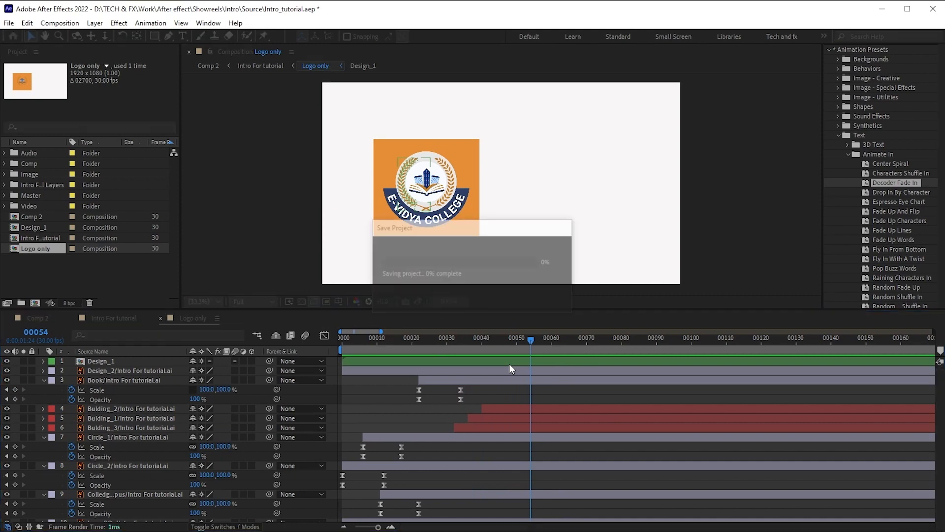
key(slash)
key(h)
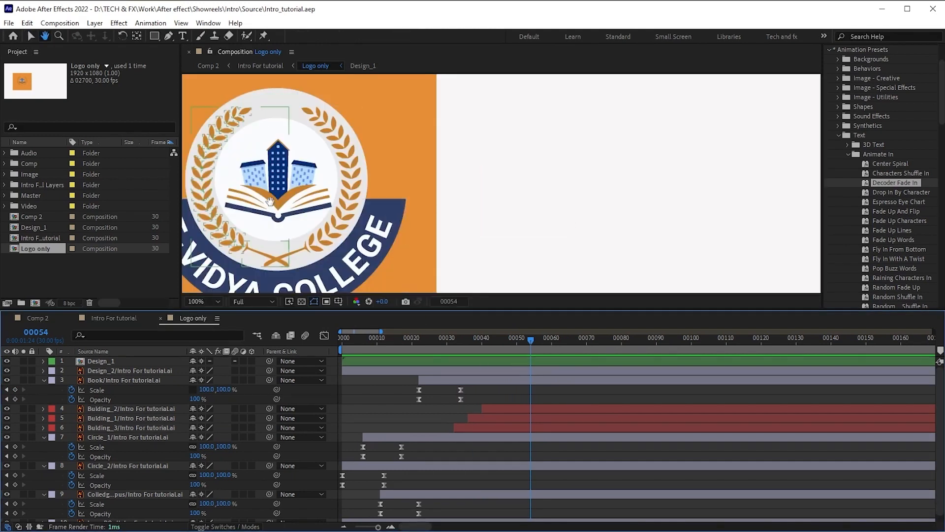
drag(297, 204, 457, 192)
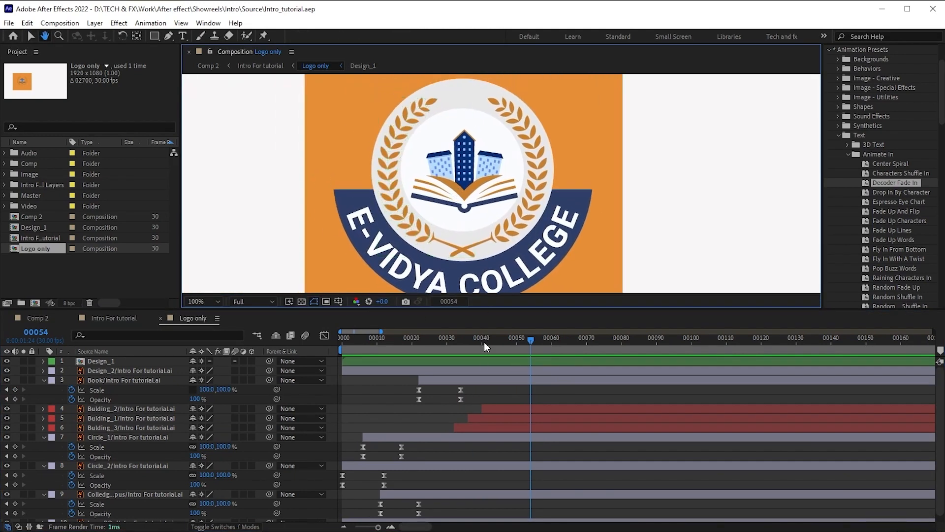
key(v)
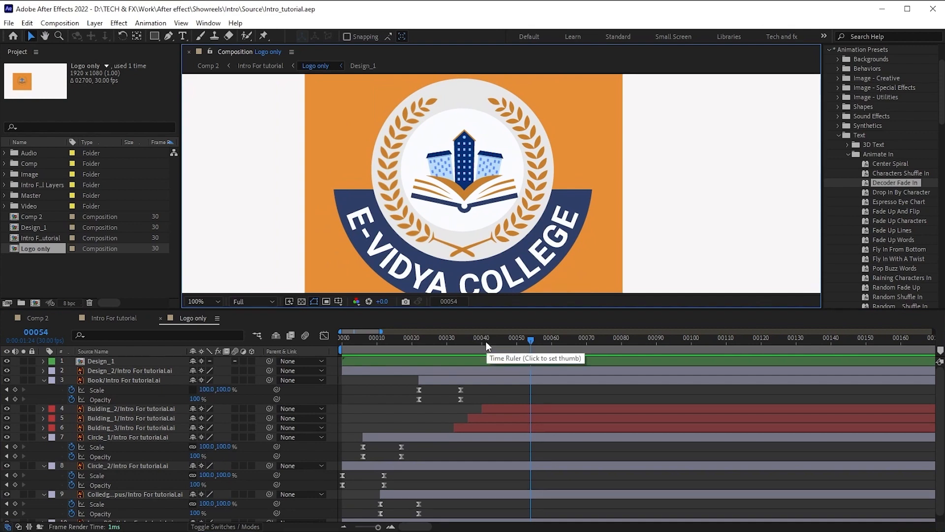
- Go to frame 40 and reveal the keyframes of the Bulding_2 layer
click(482, 343)
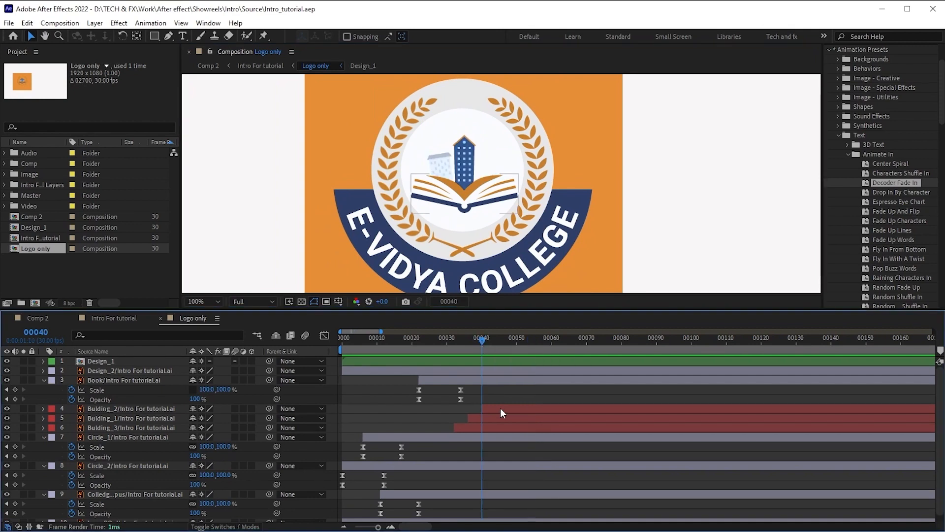
click(500, 408)
key(u)
- Check the Design_1 layer by toggling its visibility and trim its start to frame 46
key(Page_Down)
key(Page_Down)
key(Page_Down)
key(Page_Down)
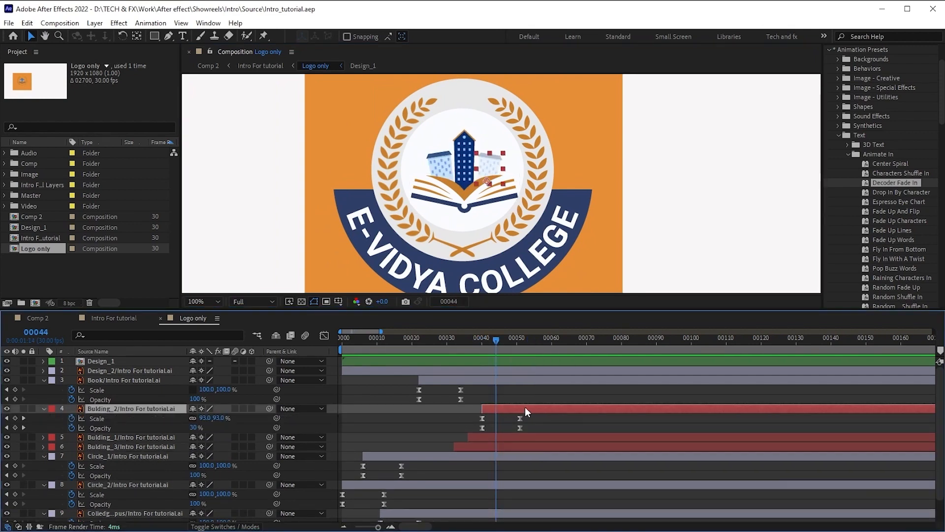
drag(498, 339, 503, 339)
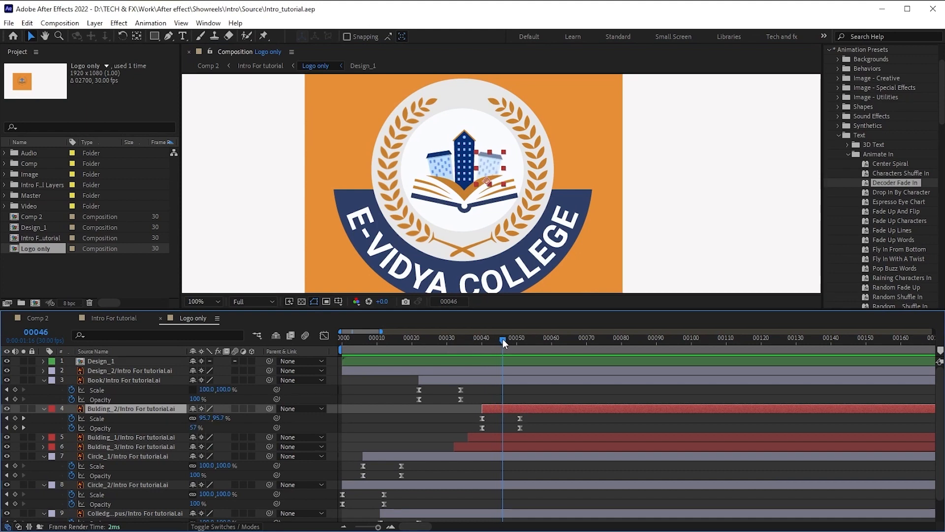
click(482, 364)
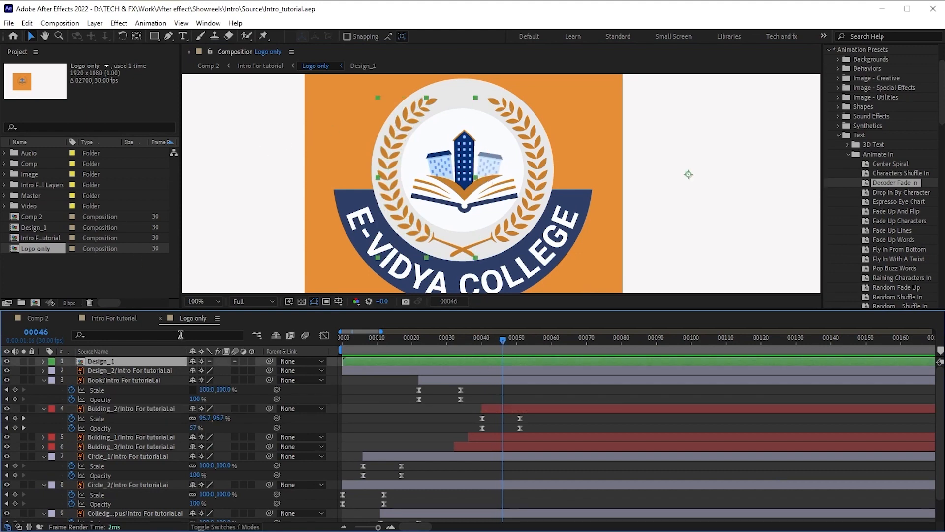
click(6, 361)
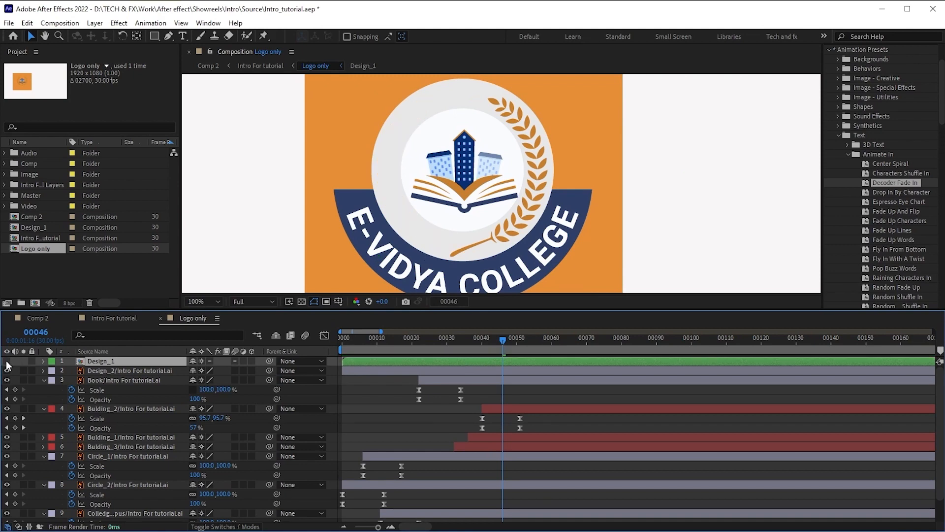
click(6, 361)
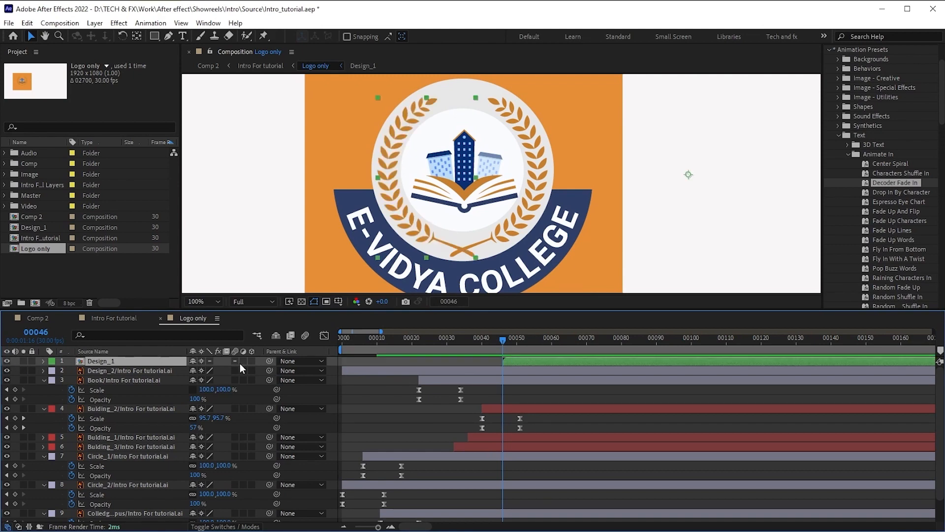
key(alt+bracketleft)
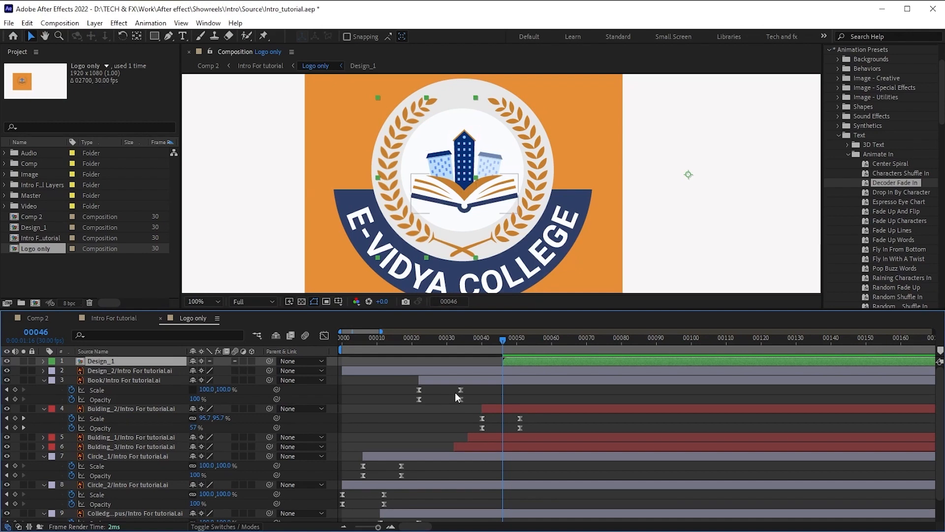
- Open the Design_1 pre-composition and turn on continuous rasterization for all its layers
double_click(518, 361)
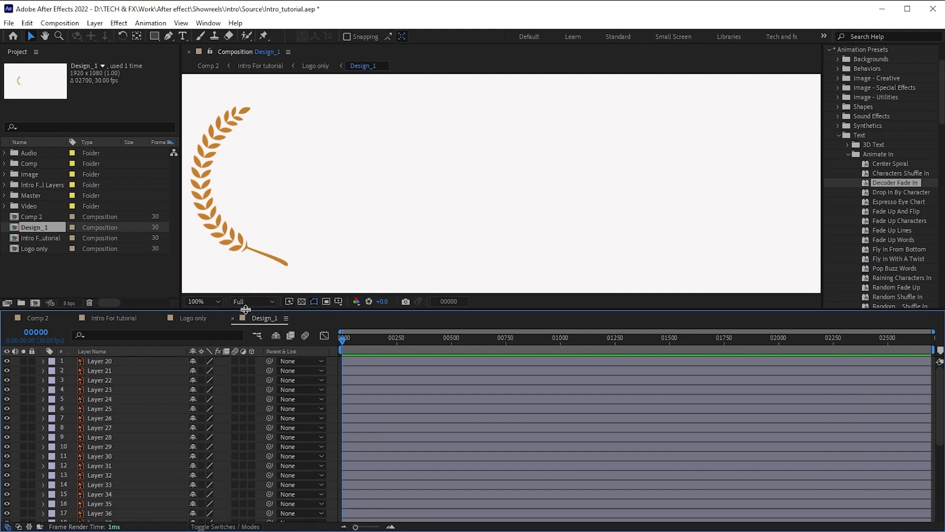
drag(243, 310, 268, 326)
scroll(290, 207, up, 1)
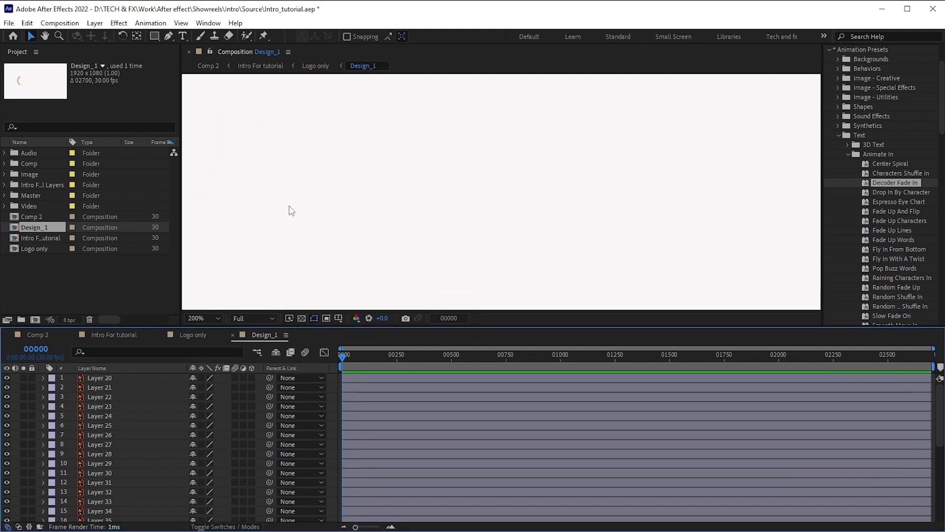
drag(285, 202, 663, 117)
click(134, 427)
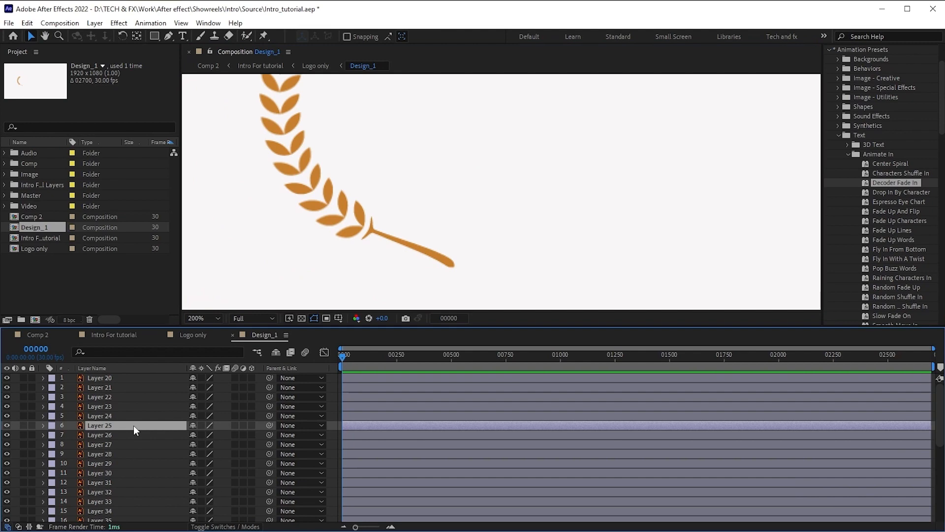
key(ctrl+a)
click(201, 376)
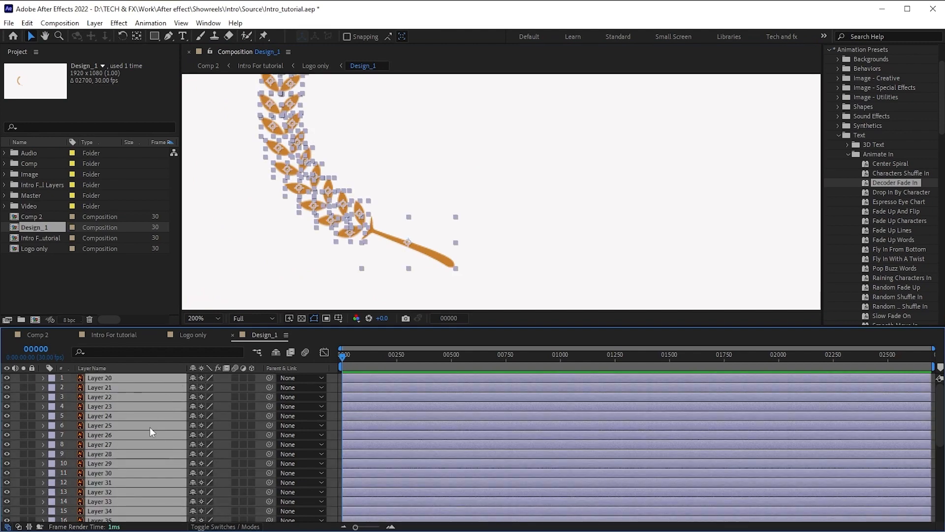
- Move the anchor point of the wreath's stem to its lower end with the Pan Behind tool
click(146, 379)
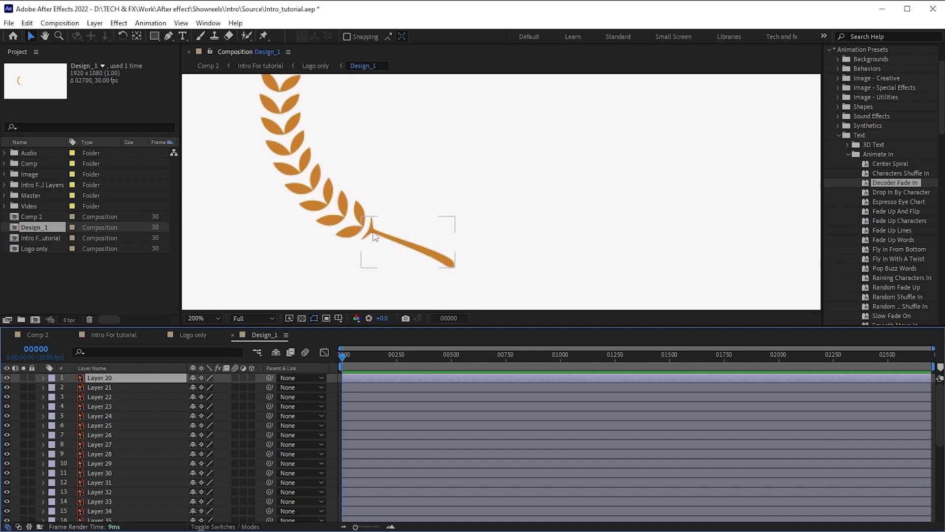
click(415, 248)
click(138, 37)
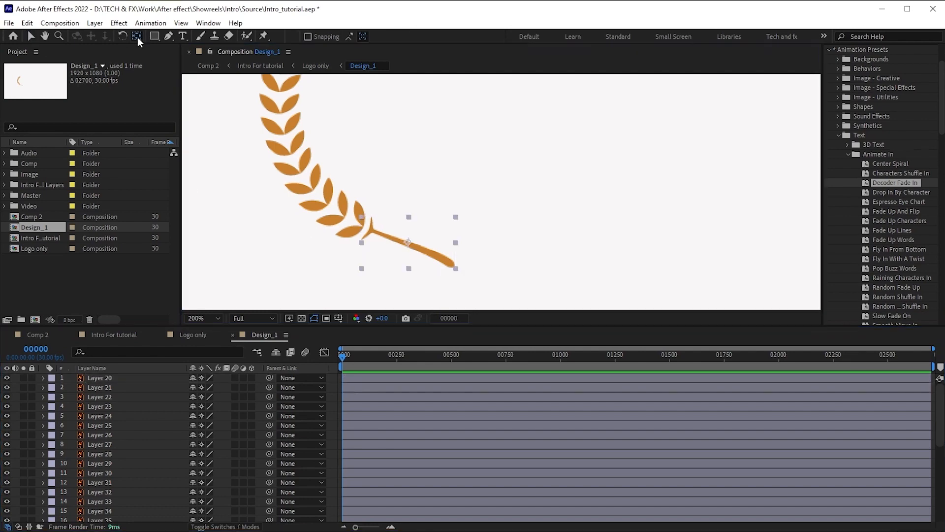
drag(407, 243, 453, 269)
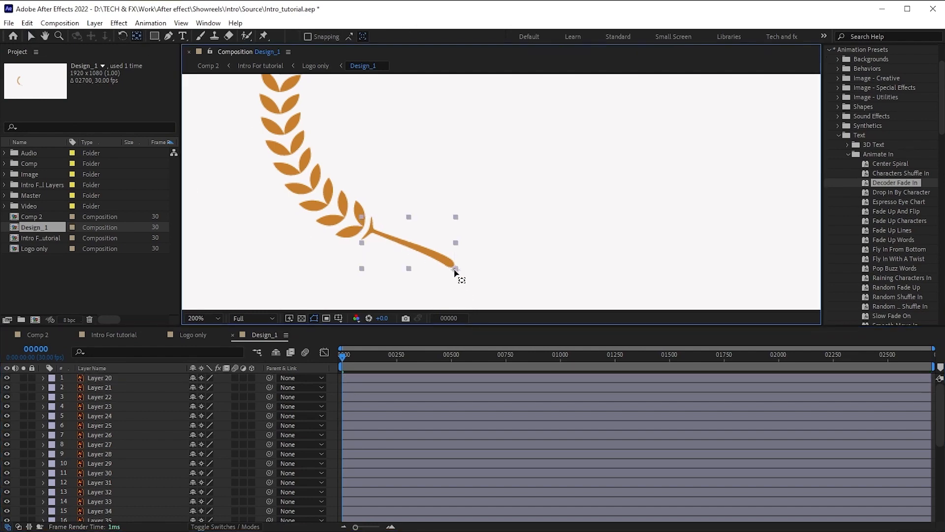
- Move the anchor points of the wreath leaves nearest the stem to the leaf bases with the Pan Behind tool
click(351, 237)
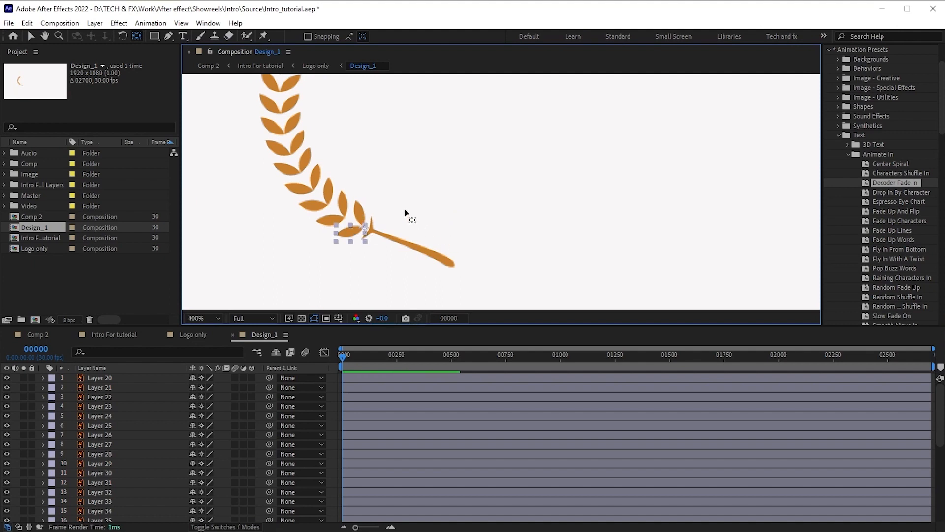
scroll(408, 214, up, 2)
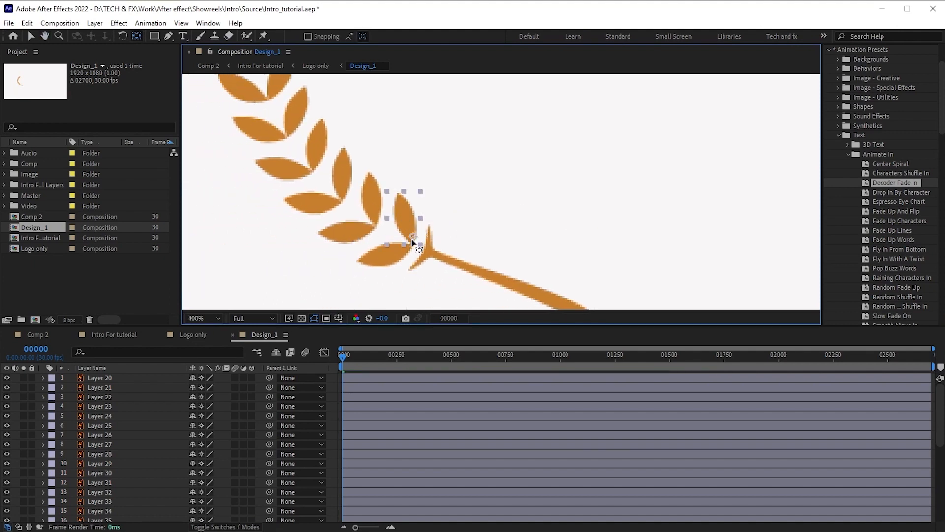
click(369, 209)
click(348, 235)
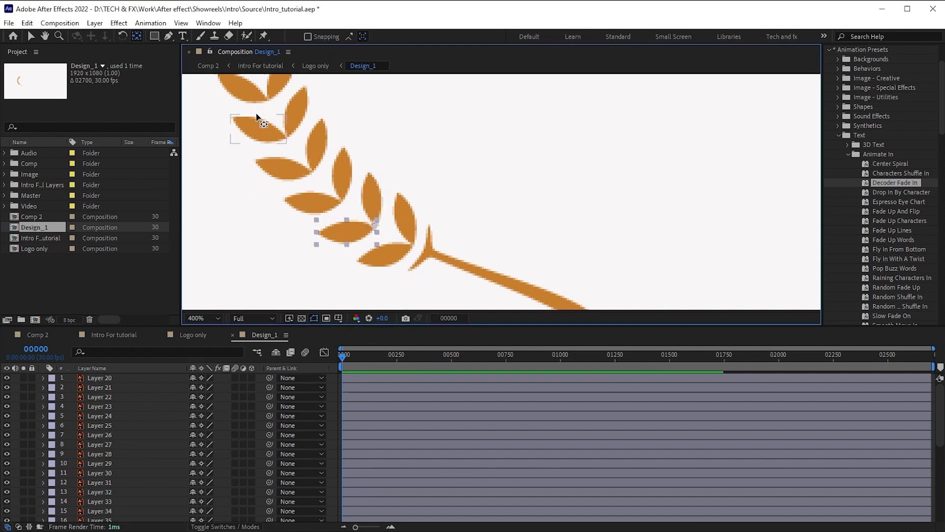
click(307, 209)
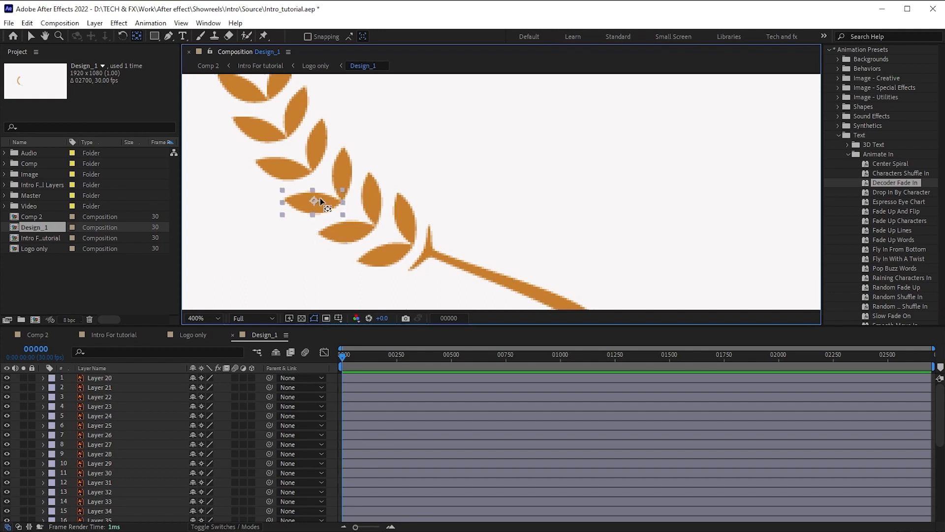
click(339, 173)
drag(341, 173, 343, 201)
- Continue up the wreath's lower curve, moving each leaf's anchor point to the base where the leaf pair meets
drag(296, 112, 341, 149)
click(340, 149)
click(359, 182)
drag(361, 182, 359, 211)
click(327, 207)
click(340, 150)
drag(341, 150, 331, 176)
click(304, 166)
click(391, 200)
- Place the anchor points of the leaves along the wreath's nearly vertical middle section at their inner lower ends
drag(323, 116, 378, 223)
click(351, 213)
click(343, 166)
drag(343, 166, 366, 183)
click(383, 162)
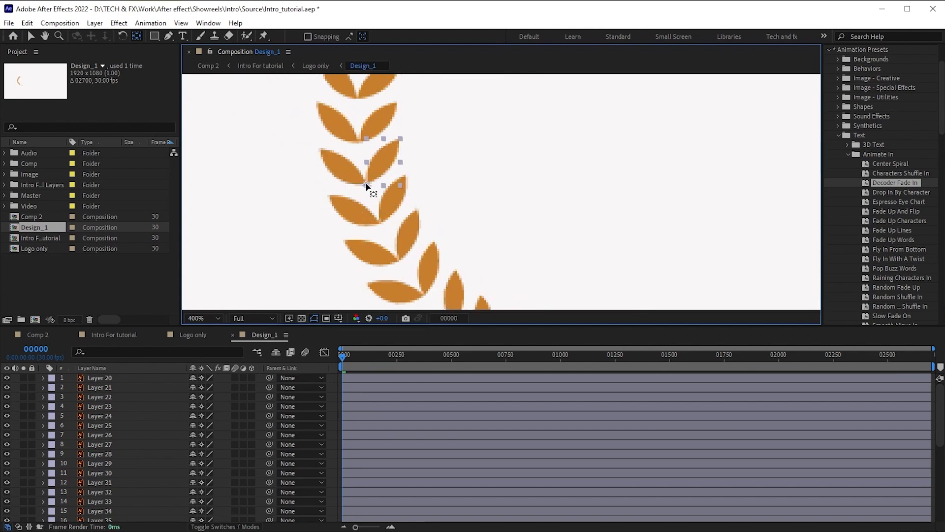
click(347, 229)
drag(336, 125, 370, 247)
click(389, 226)
click(348, 180)
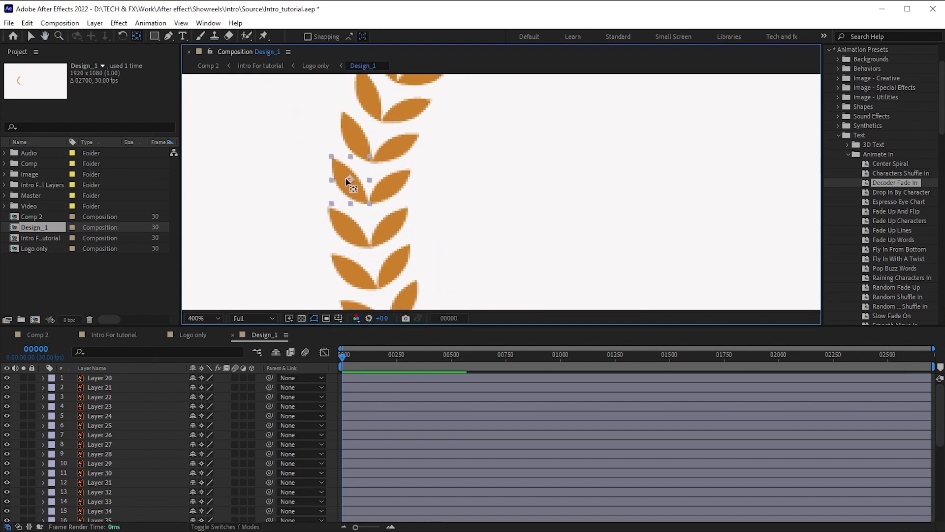
drag(350, 180, 369, 206)
- Move the anchor points of the leaves just above the wreath's middle to the bases of the leaves
drag(440, 202, 448, 276)
click(402, 224)
drag(403, 222, 379, 237)
click(365, 212)
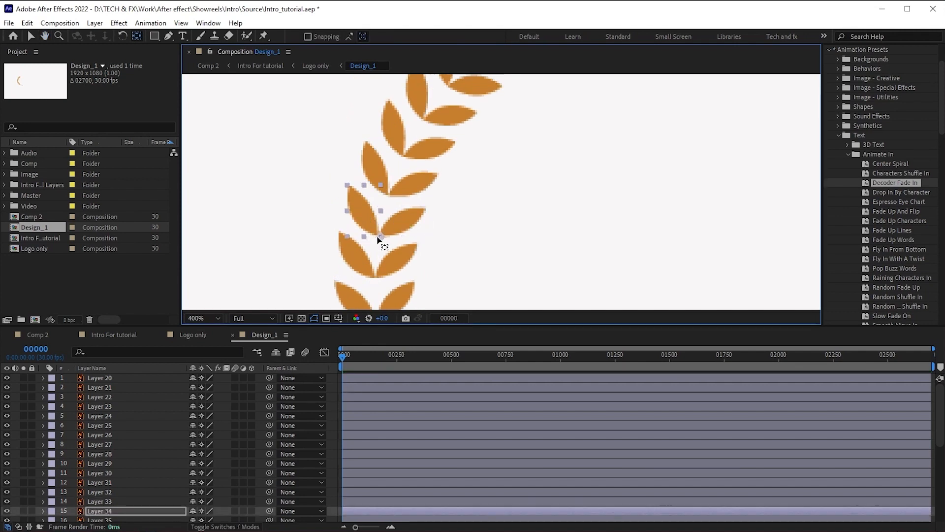
click(392, 132)
click(373, 171)
drag(375, 168, 386, 223)
click(414, 184)
click(387, 188)
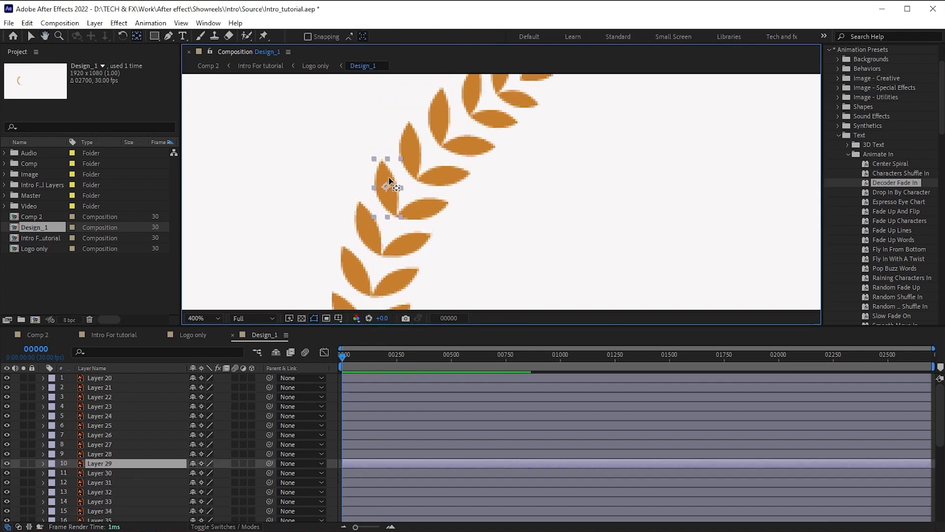
drag(387, 187, 397, 217)
- Shift the anchor points of the leaf pairs along the wreath's upper curve to their bases
click(424, 209)
click(406, 191)
drag(413, 143, 411, 226)
click(439, 223)
click(434, 163)
drag(433, 164, 436, 193)
click(463, 192)
click(465, 137)
drag(465, 137, 464, 162)
click(488, 166)
- Move the anchor points of the last leaf pair and the single tip leaf, Layer 20, to their bases
click(494, 120)
drag(494, 120, 491, 141)
click(511, 146)
click(538, 114)
drag(539, 113, 514, 128)
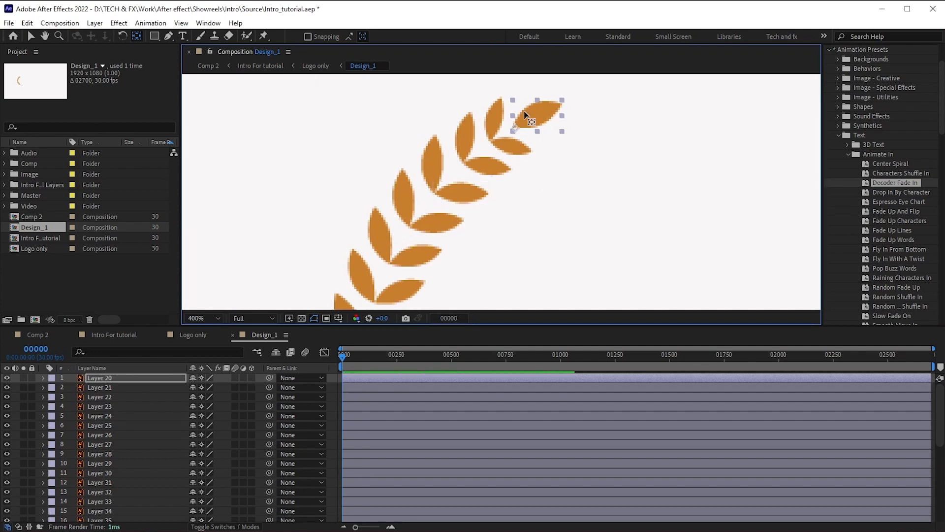
- Switch to the Selection tool and reveal the Scale and Opacity properties of the wreath's stem, Layer 3
scroll(517, 199, down, 2)
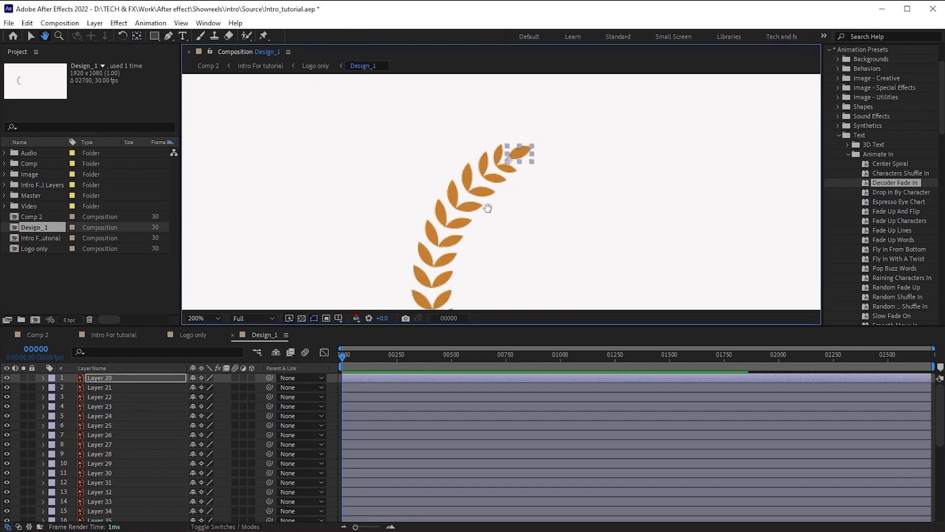
drag(497, 221, 456, 162)
drag(452, 225, 398, 197)
scroll(134, 427, down, 5)
key(v)
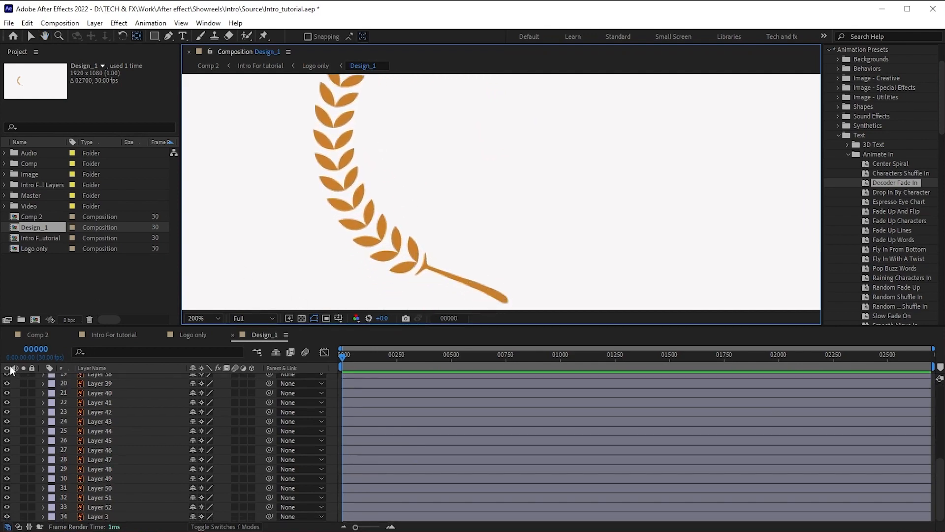
click(368, 514)
key(s)
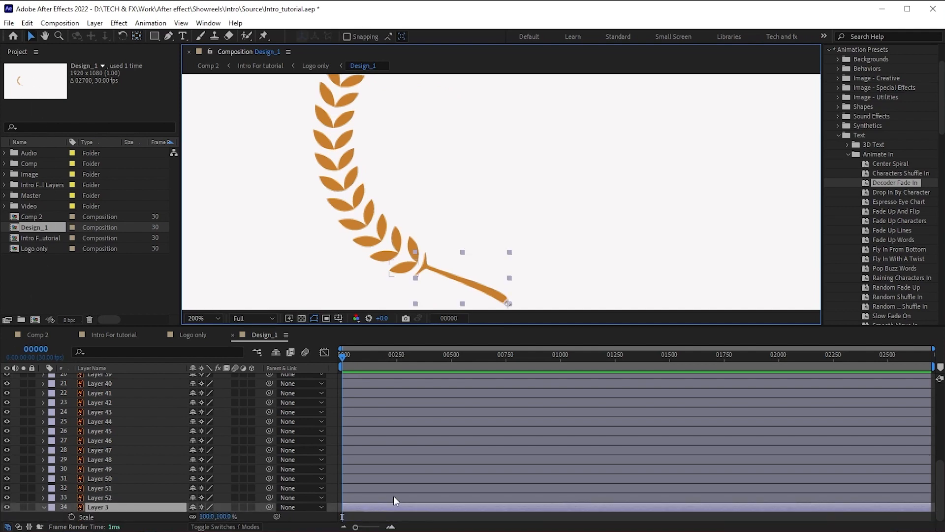
key(shift+t)
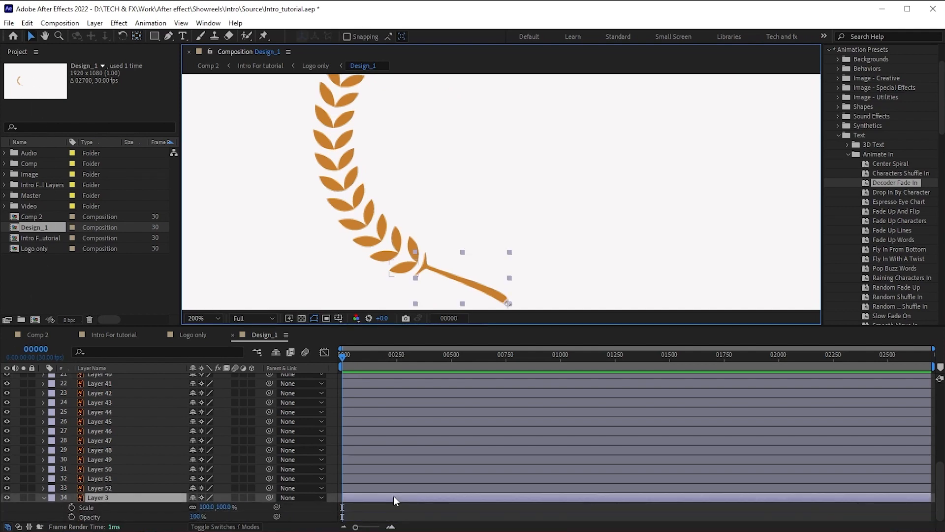
- Add Scale and Opacity keyframes to the branch stem layer (Layer 3) at frames 0 and 8
click(71, 507)
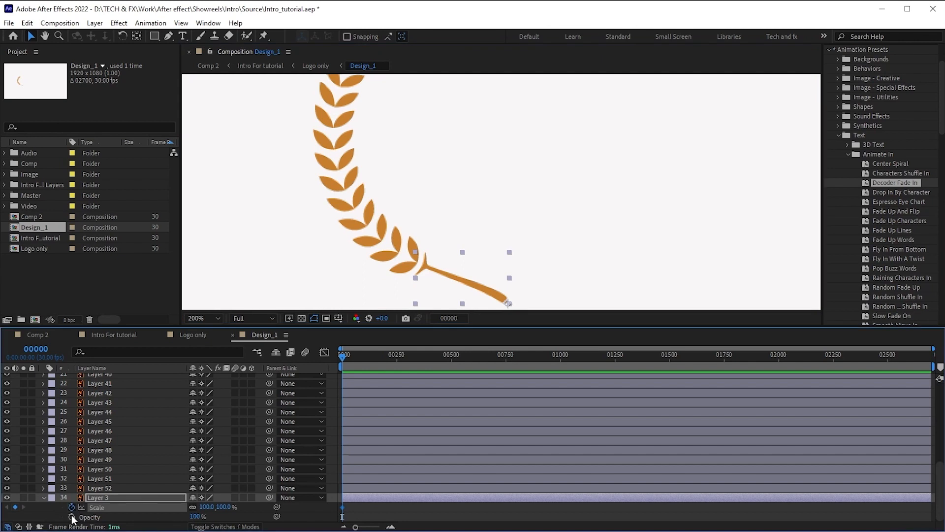
click(71, 516)
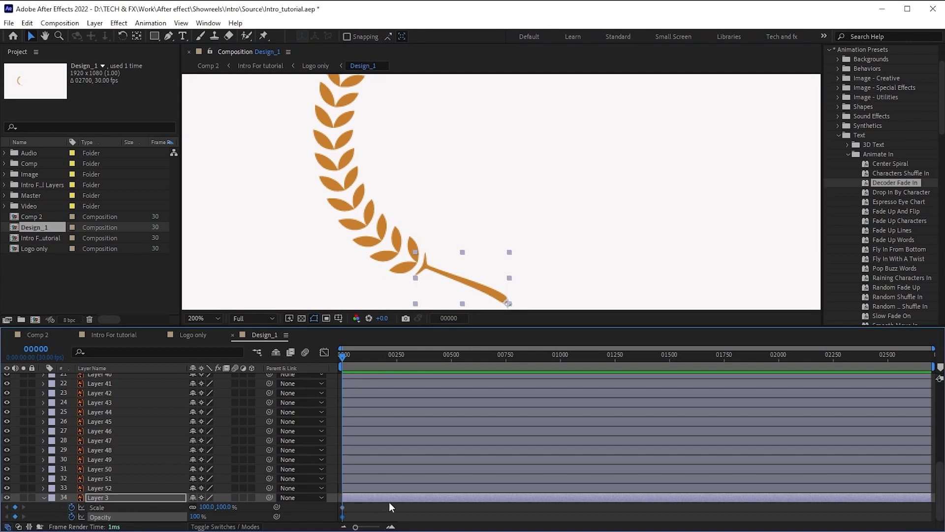
key(Page_Down)
key(Page_Down)
key(Page_Down)
key(Page_Down)
key(Page_Down)
key(Page_Down)
key(Page_Down)
key(Page_Down)
key(equal)
key(equal)
key(equal)
key(equal)
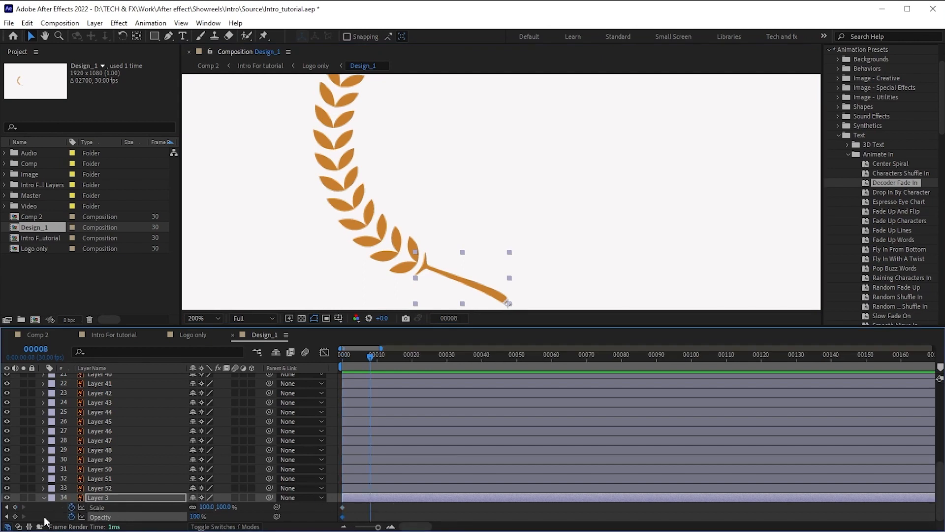
click(16, 507)
click(16, 517)
- At frame 0, set the stem layer's Scale to 60% and its Opacity to 0%
click(6, 517)
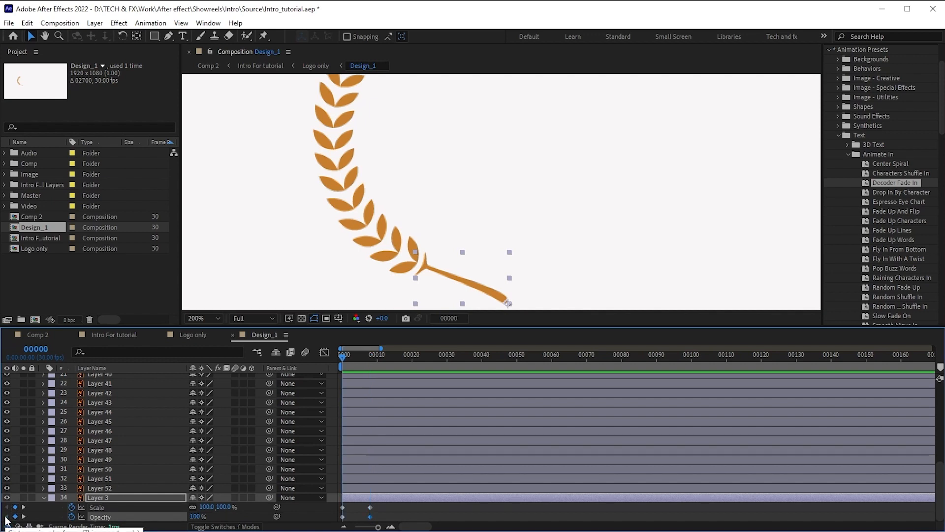
click(208, 507)
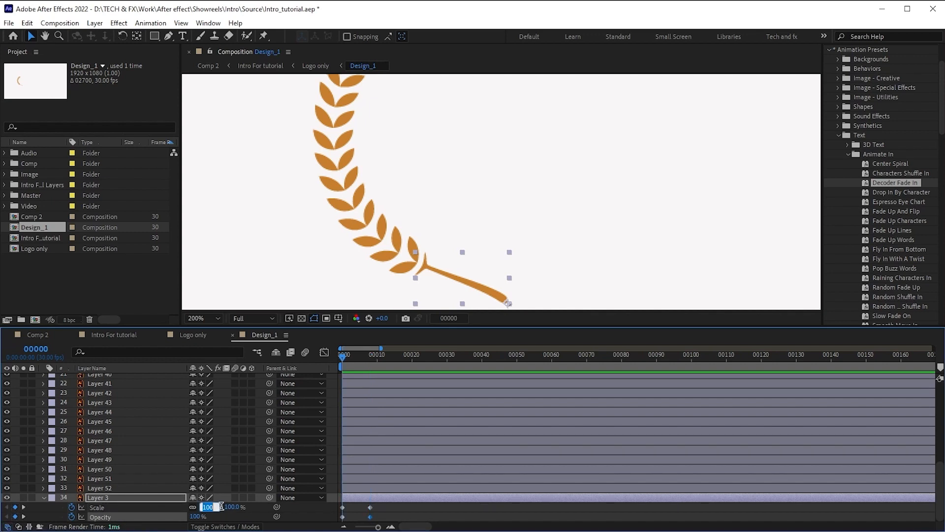
text(60)
key(Return)
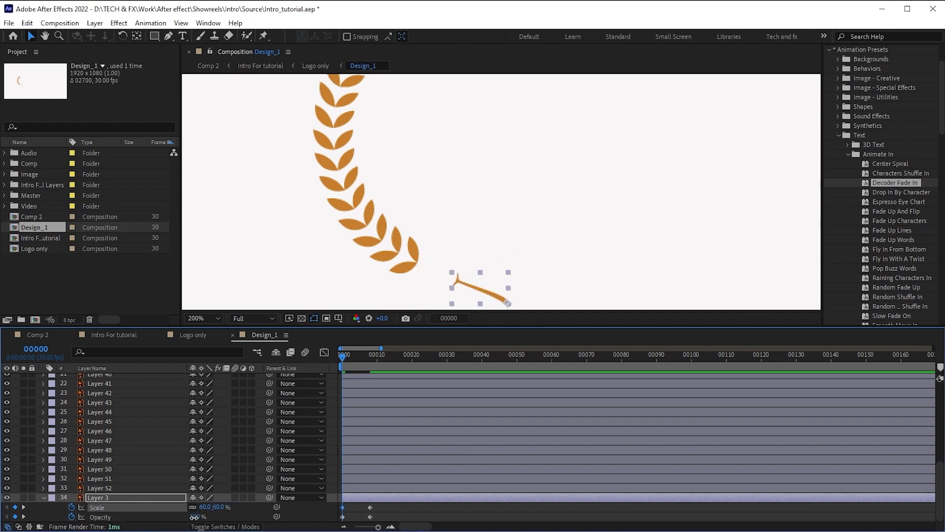
click(196, 516)
text(0)
key(Return)
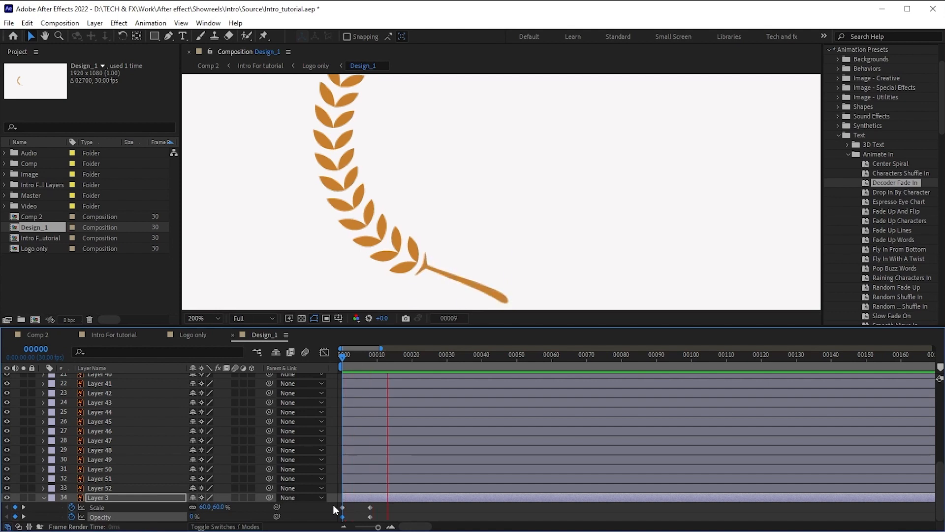
- Stop the preview and apply Easy Ease to all of the stem layer's Scale and Opacity keyframes
key(space)
drag(381, 504, 340, 521)
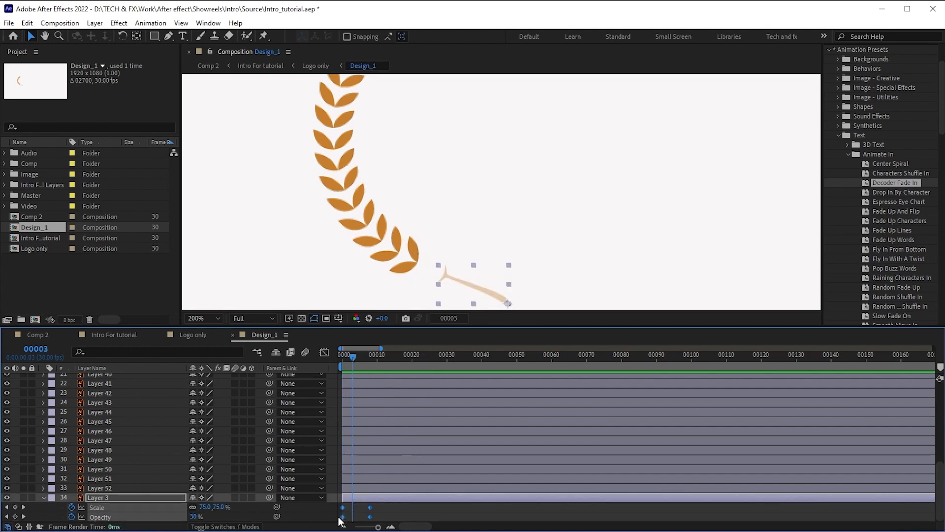
key(F9)
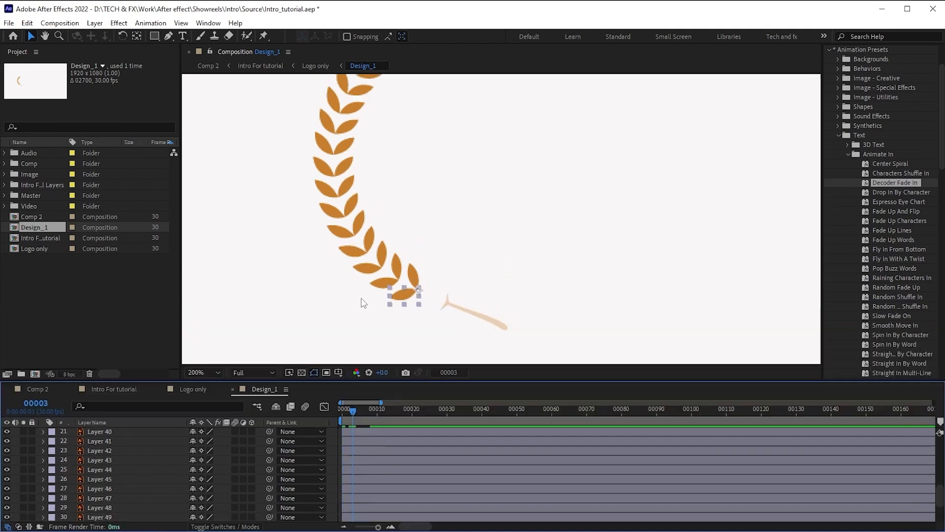
- Select all the outer leaves along the laurel branch, leaving out the tip leaf and the stem
drag(448, 190, 454, 236)
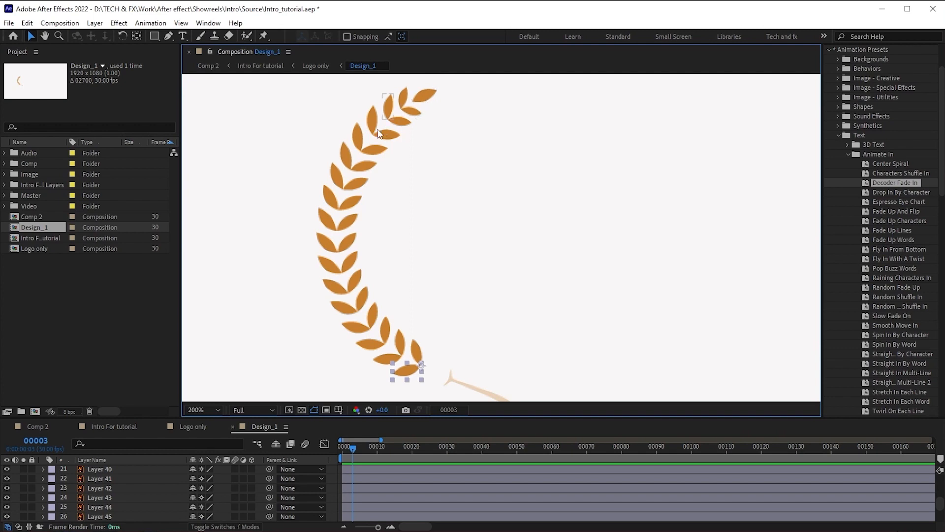
click(404, 103)
click(402, 100)
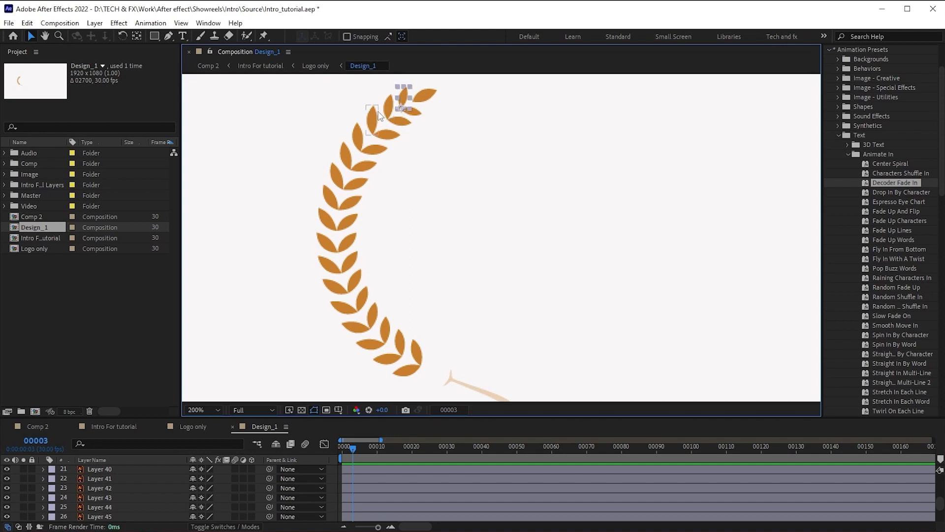
shift+click(389, 109)
shift+click(342, 162)
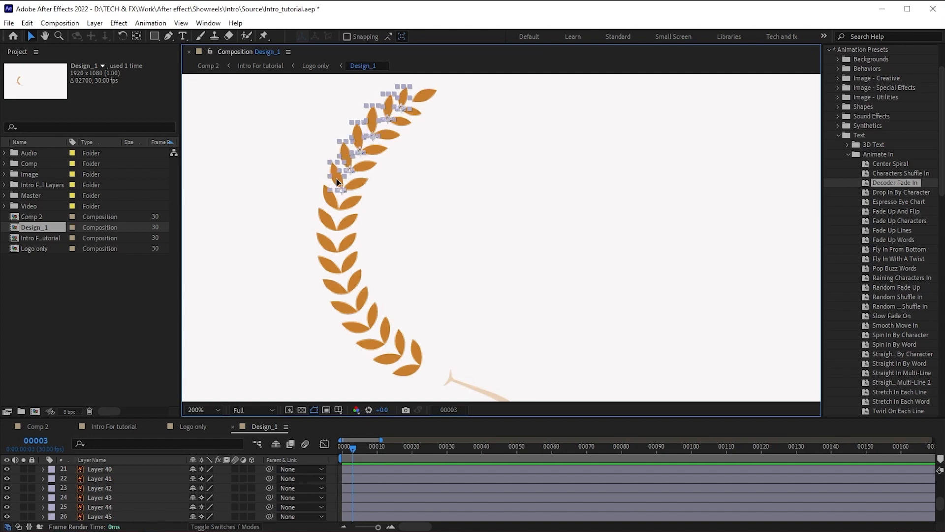
shift+click(329, 203)
shift+click(325, 224)
shift+click(324, 271)
shift+click(328, 287)
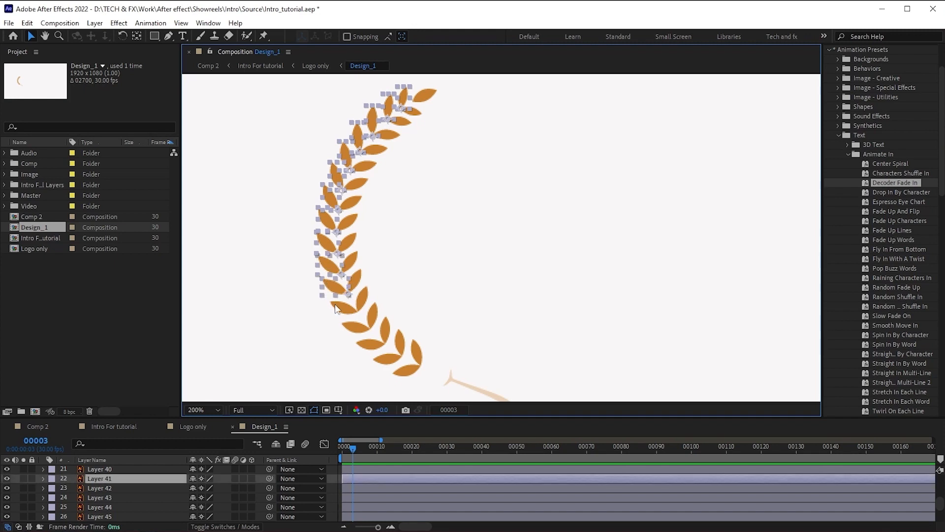
shift+click(336, 303)
shift+click(353, 328)
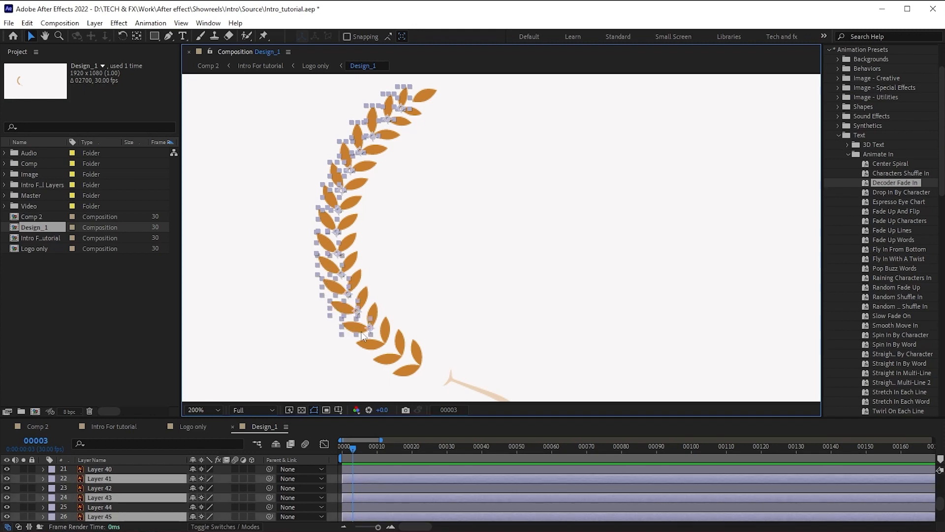
shift+click(390, 360)
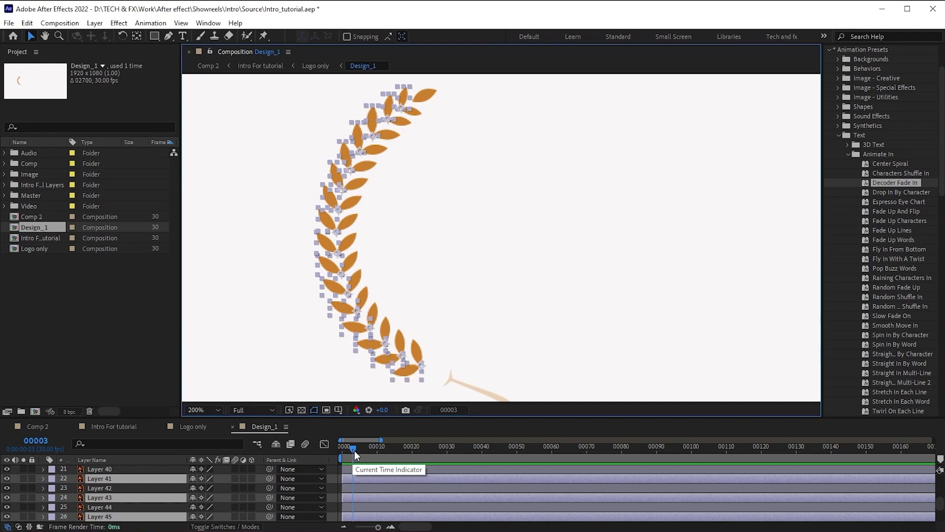
- Add Rotation keyframes to the selected outer leaves at frames 0 and 7
key(Home)
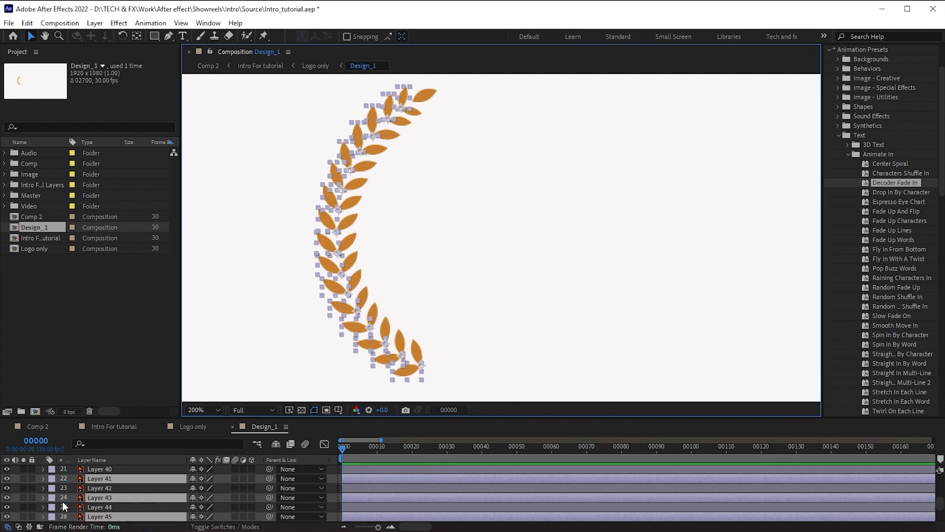
key(r)
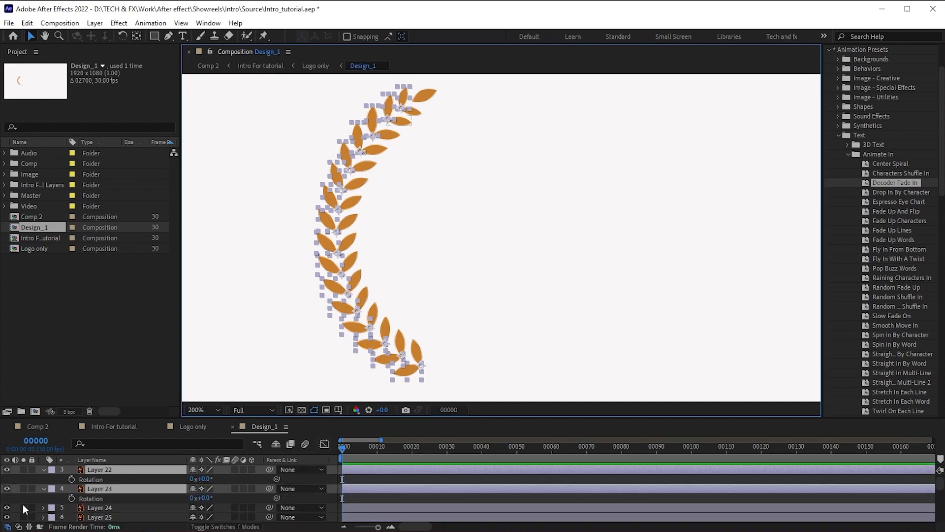
click(71, 479)
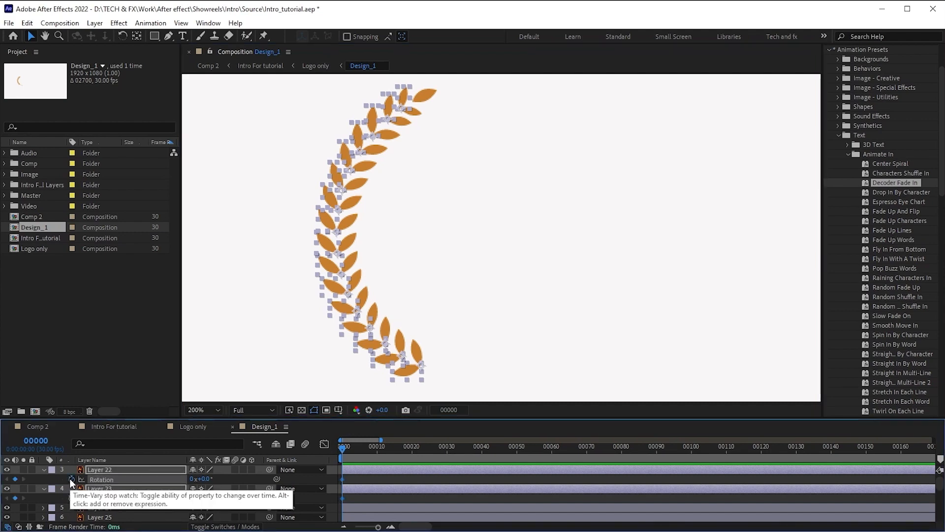
key(space)
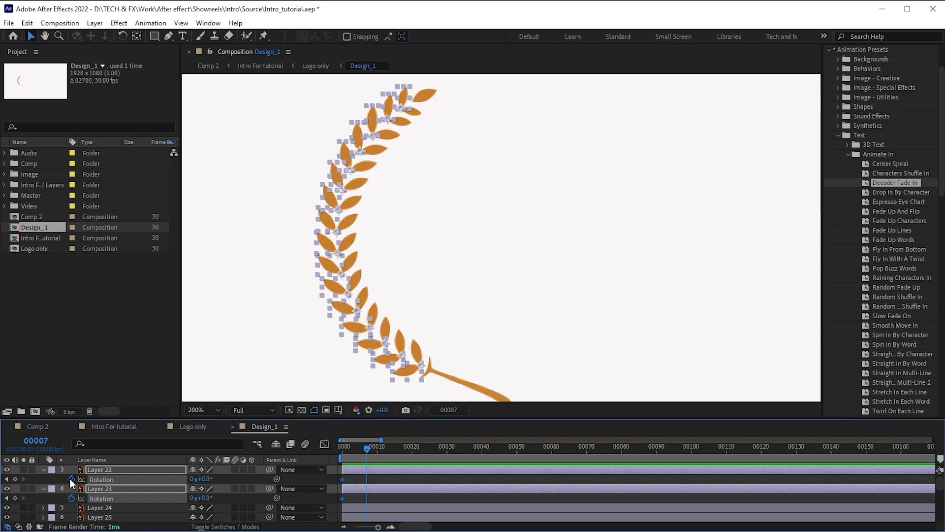
click(15, 479)
- Set the outer leaves' Rotation to 27° at frame 0, and deselect the layers
click(7, 480)
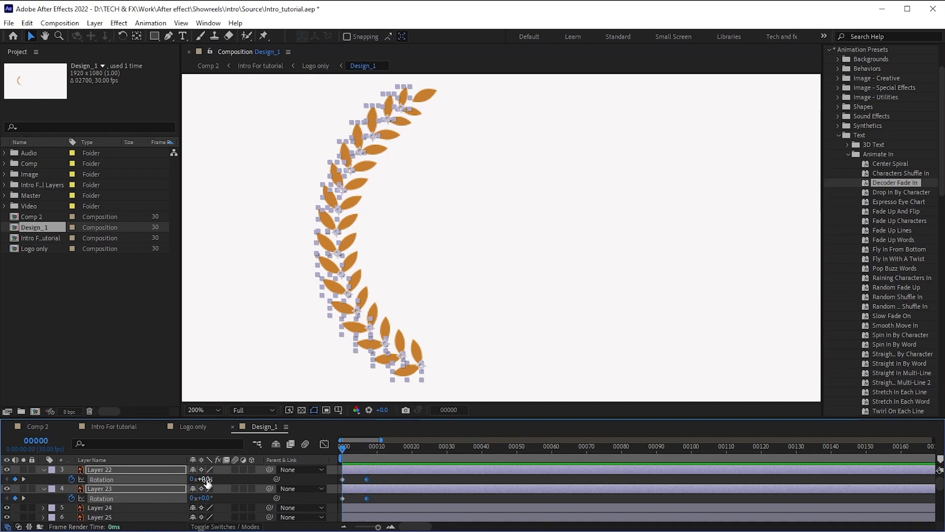
click(206, 479)
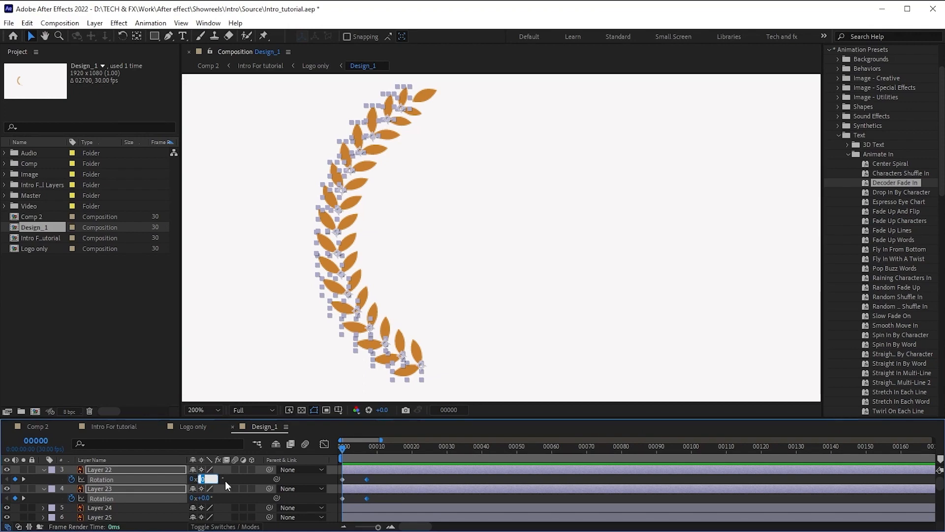
key(Return)
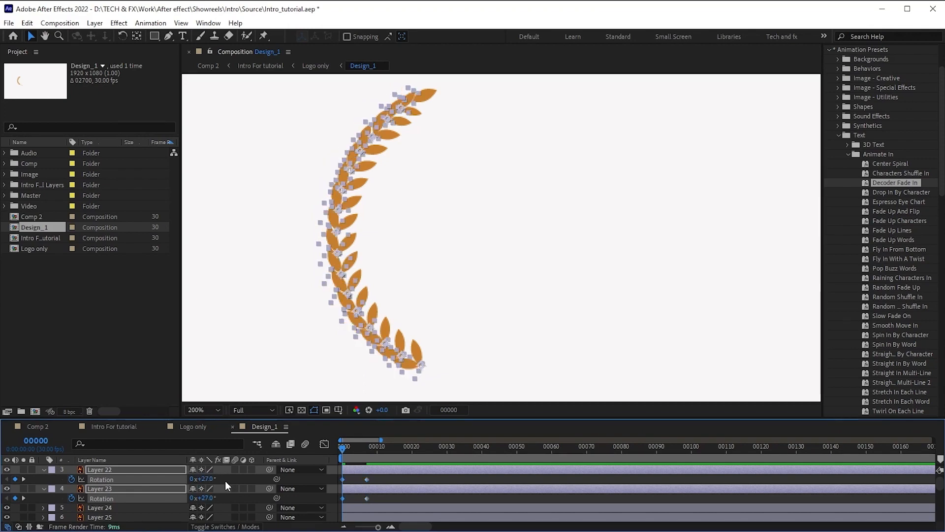
click(327, 500)
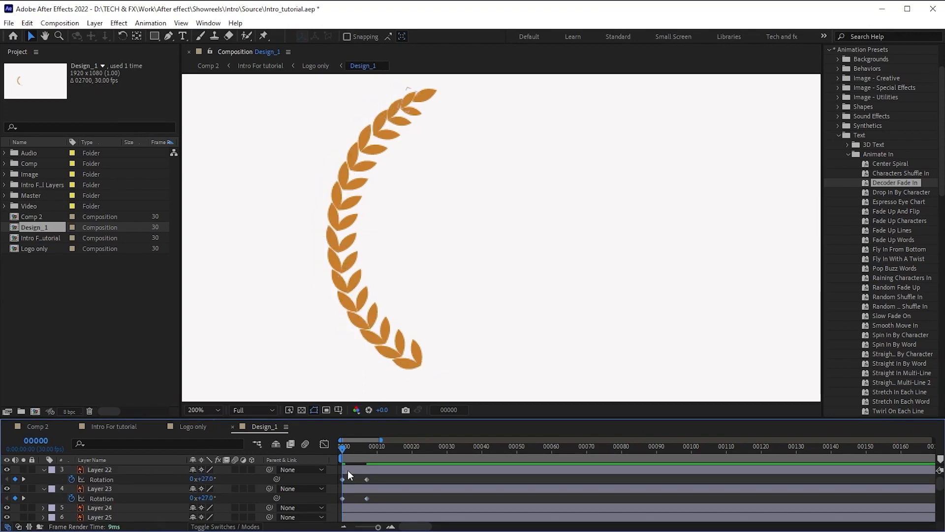
- Select all the inner leaves along the laurel branch, from just below the tip down to the stem
click(412, 116)
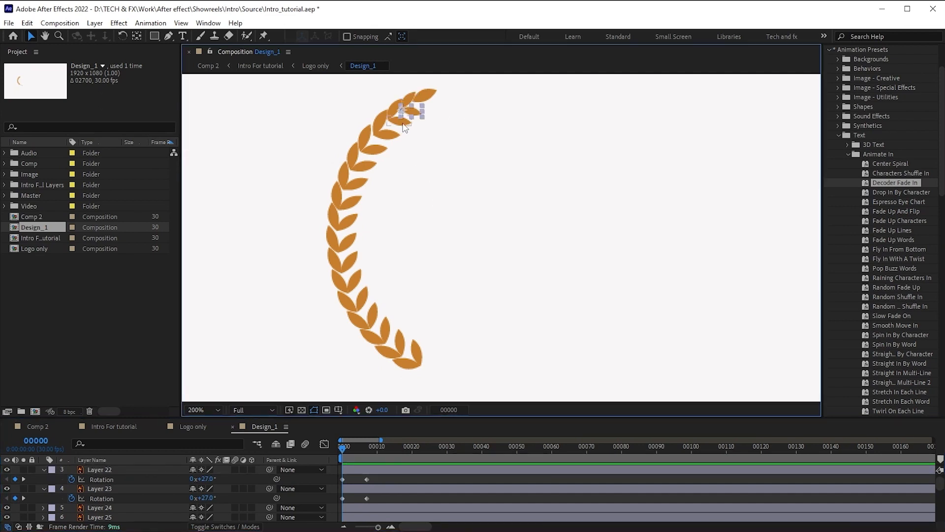
shift+click(385, 135)
shift+click(375, 149)
shift+click(365, 166)
shift+click(358, 183)
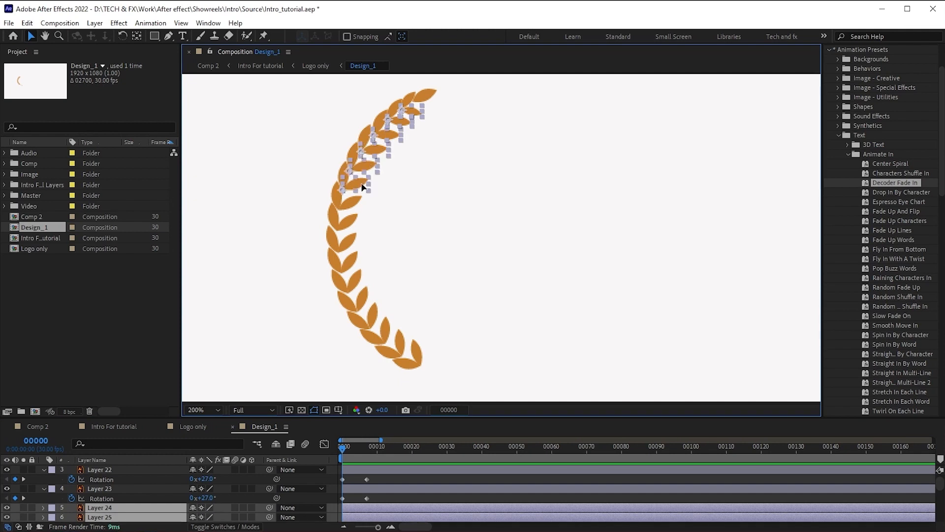
shift+click(353, 202)
shift+click(350, 221)
shift+click(349, 242)
shift+click(352, 259)
shift+click(386, 328)
shift+click(400, 338)
shift+click(417, 346)
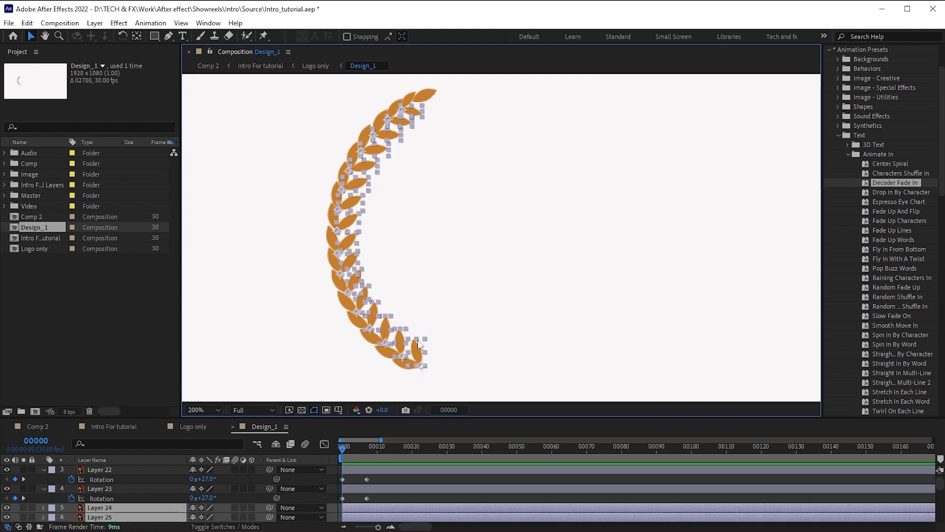
- Add Rotation keyframes to the selected inner leaves at frames 0 and 7
scroll(384, 484, down, 1)
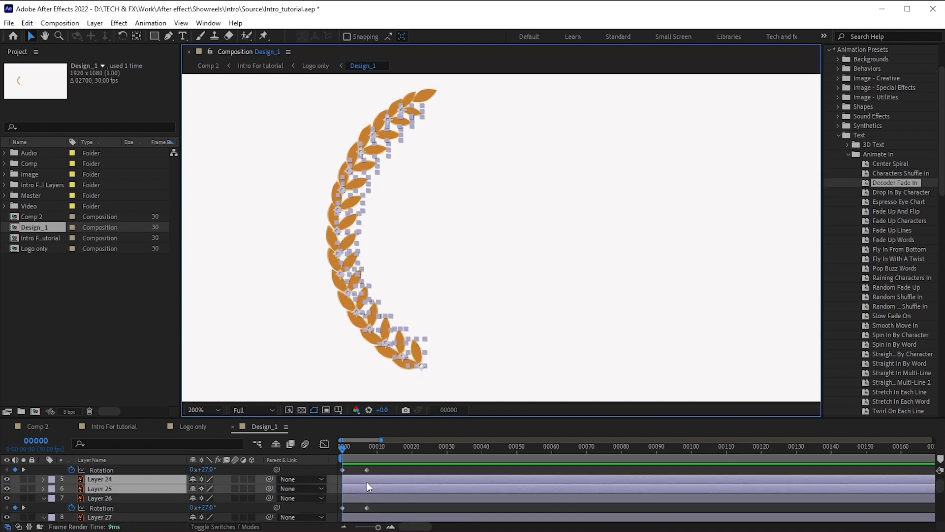
scroll(367, 481, up, 2)
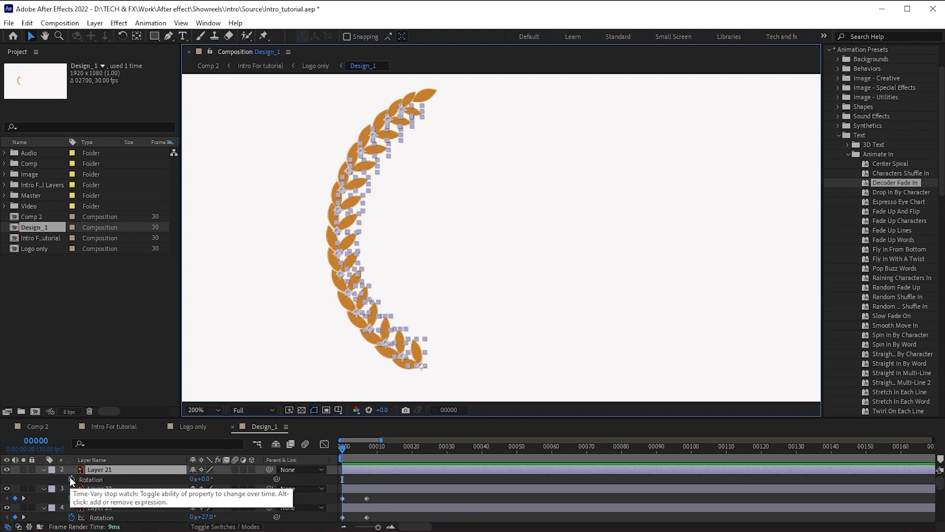
click(70, 478)
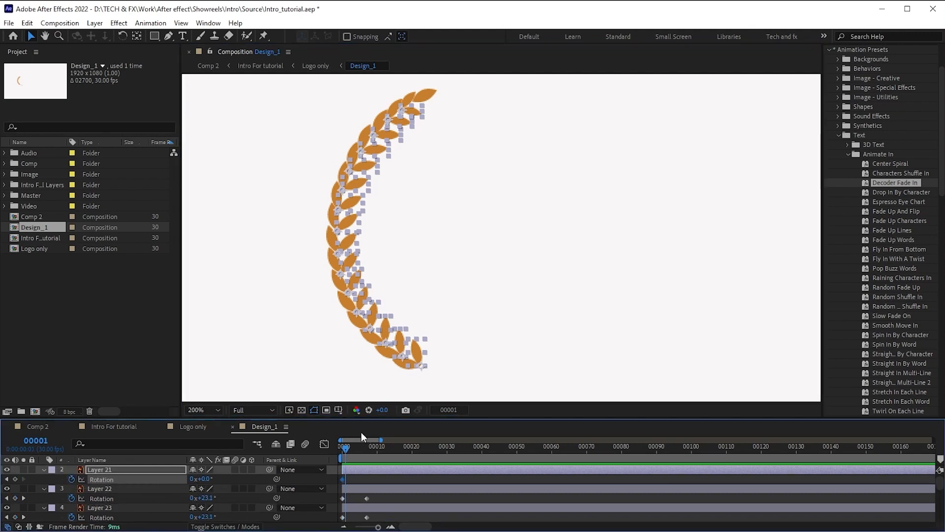
key(k)
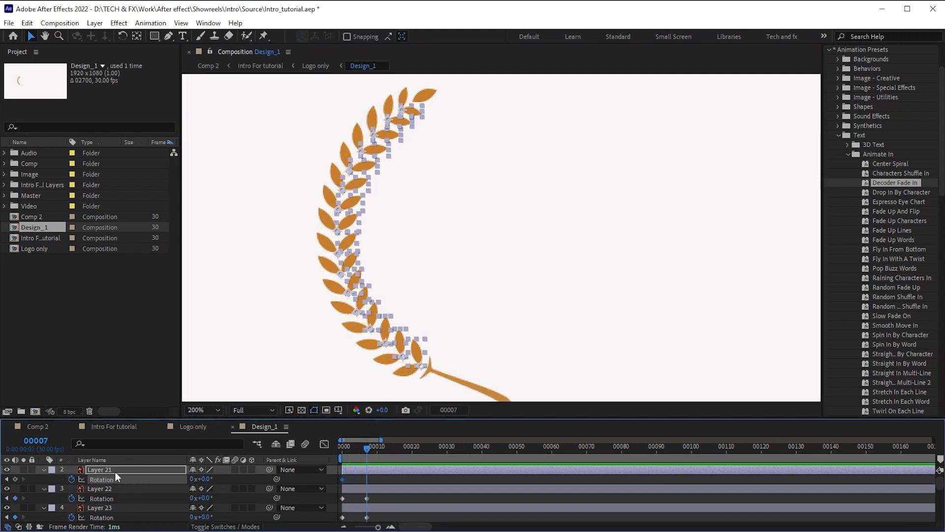
- Set the inner leaves' Rotation to -27° at frame 0, and deselect the layers
click(7, 479)
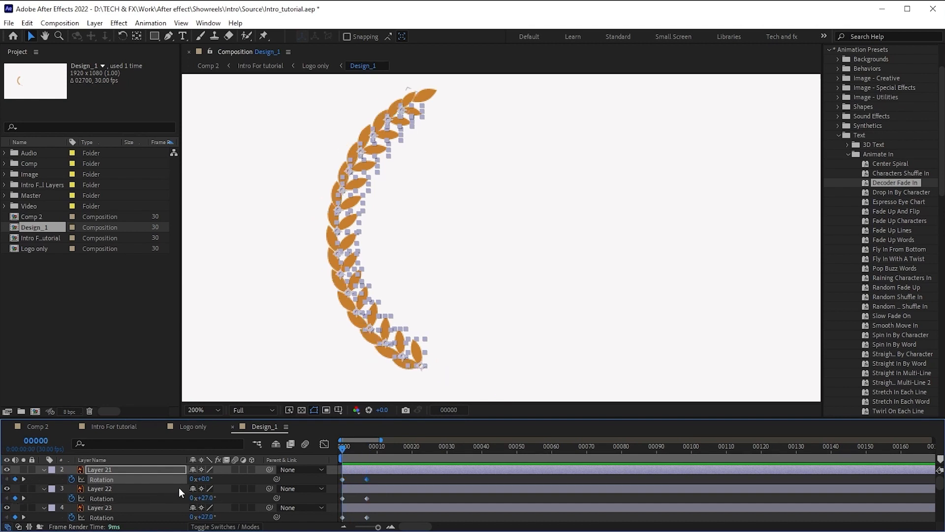
click(203, 479)
text(-27)
key(Return)
click(238, 485)
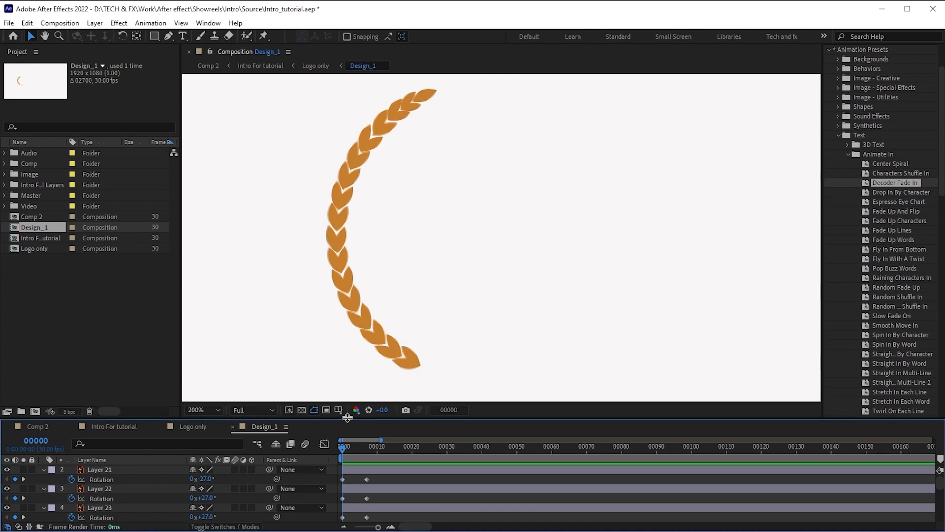
- Enlarge the timeline area and add a Scale keyframe at frame 0 to the branch's tip leaf (Layer 20)
drag(347, 418, 347, 340)
click(426, 122)
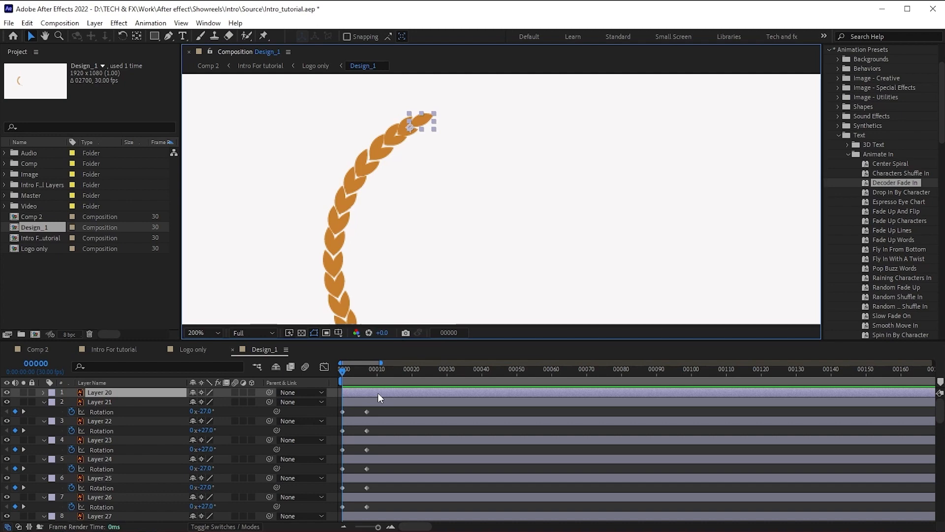
key(s)
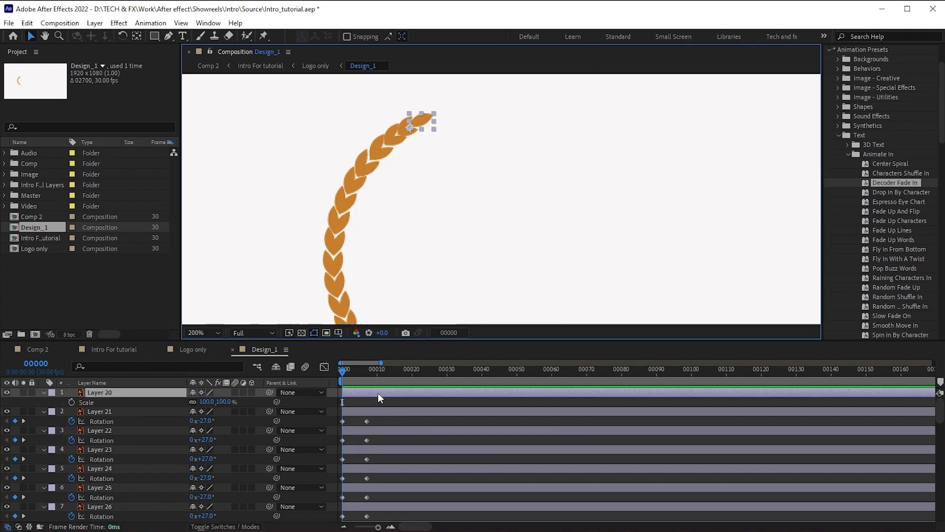
click(72, 401)
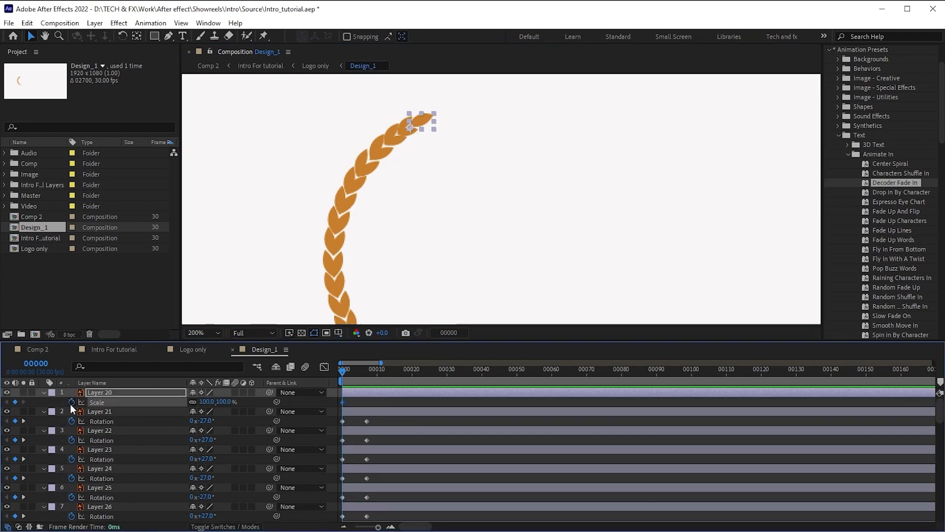
- Add a Scale keyframe to the tip leaf (Layer 20) at frame 7 and set its Scale to 50% at frame 0
click(23, 419)
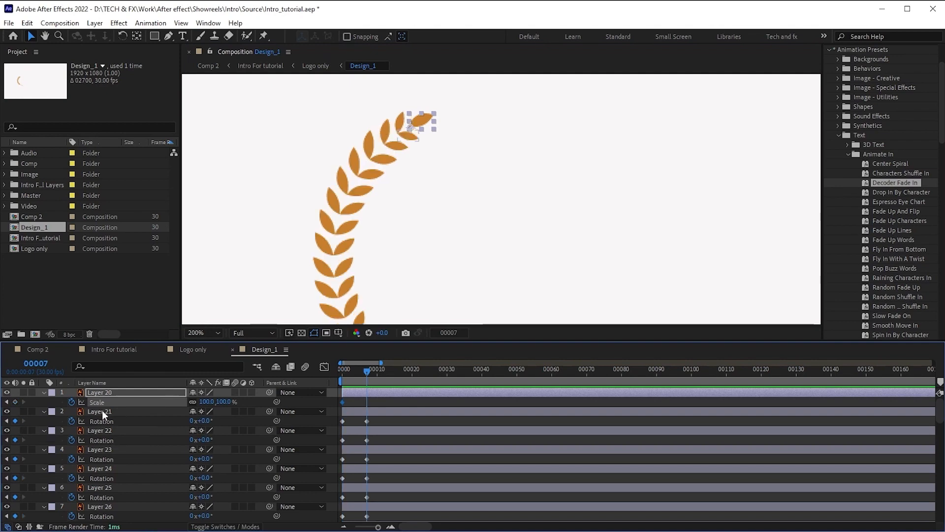
click(14, 402)
click(7, 401)
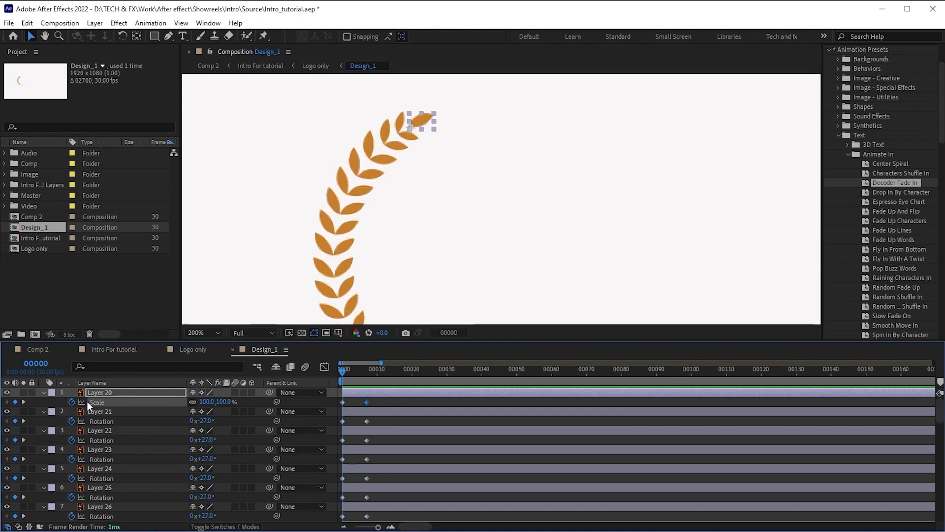
click(208, 402)
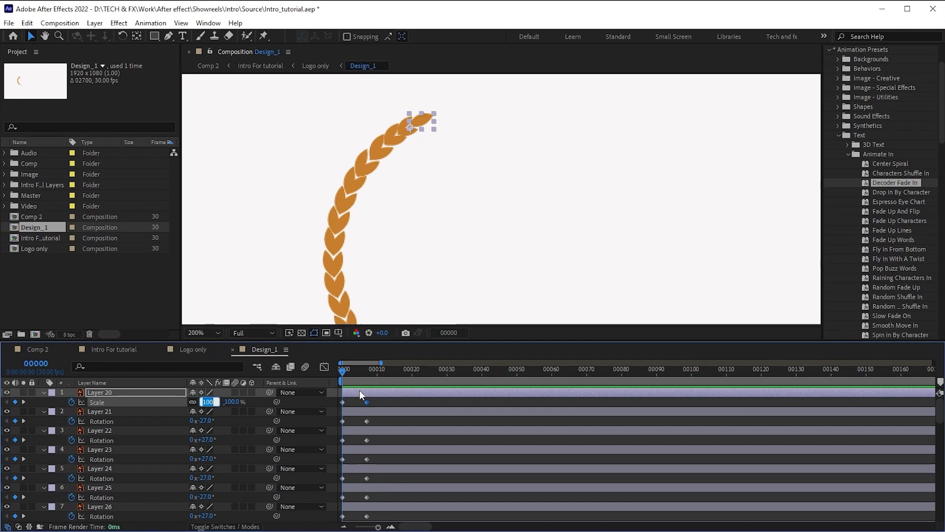
text(50)
key(Return)
- Enlarge the timeline area and select every leaf layer of the branch, leaving out the stem (Layer 3)
drag(365, 344, 367, 269)
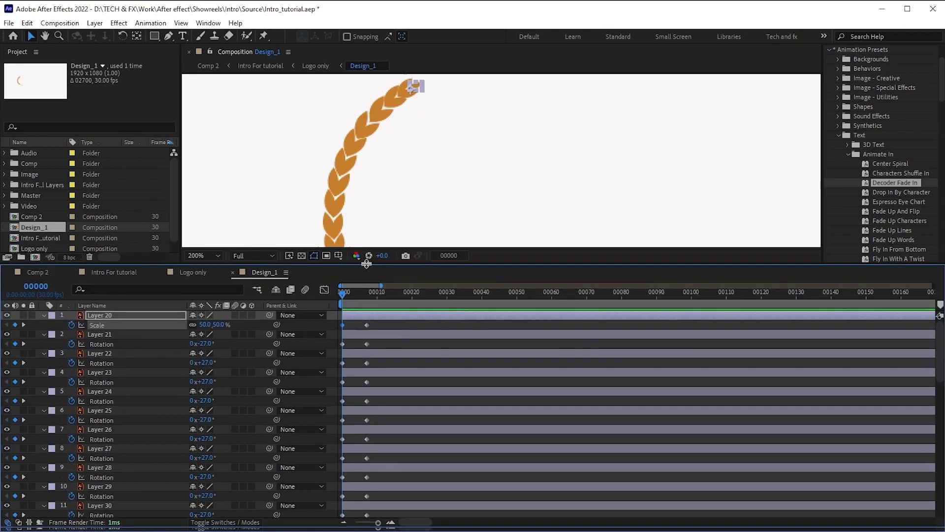
scroll(141, 357, down, 3)
scroll(141, 362, down, 10)
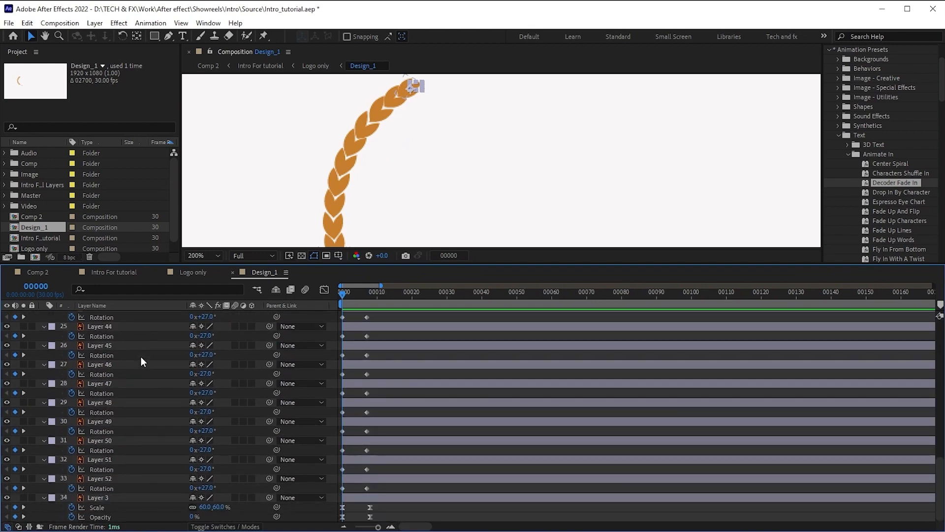
key(ctrl+a)
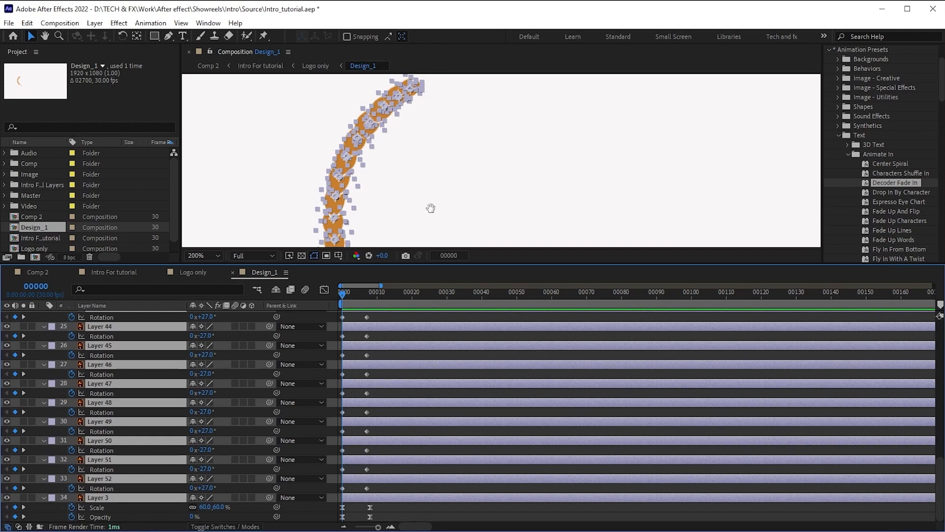
key(h)
drag(430, 207, 425, 100)
drag(446, 167, 436, 93)
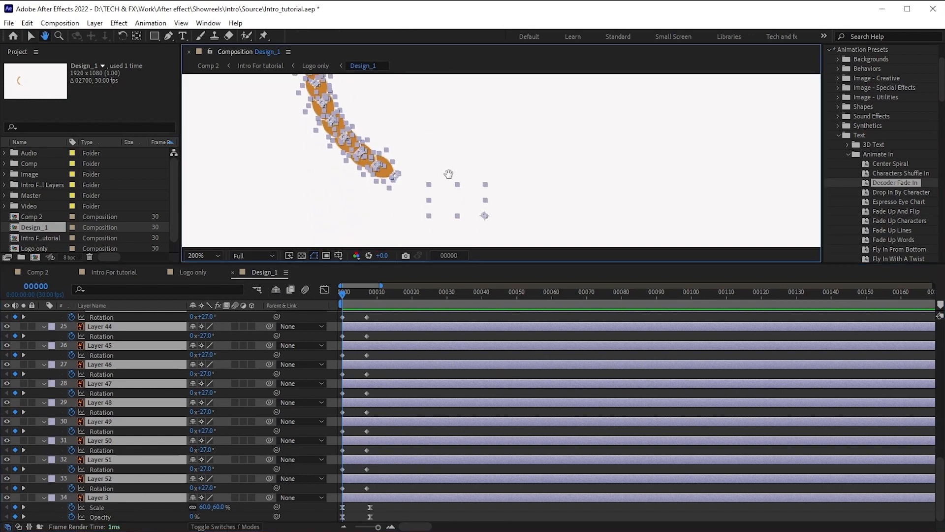
key(v)
ctrl+click(355, 497)
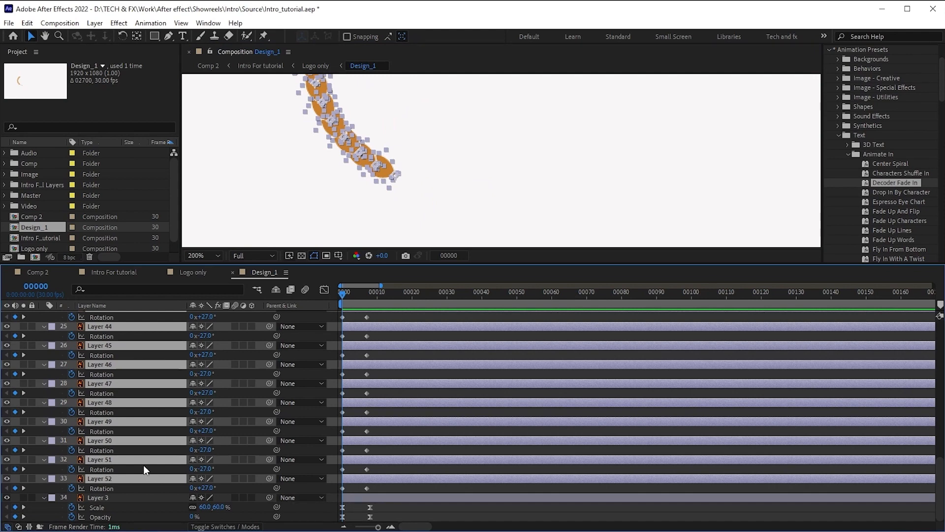
- Add Opacity keyframes to all the selected leaf layers at frames 0 and 8
key(t)
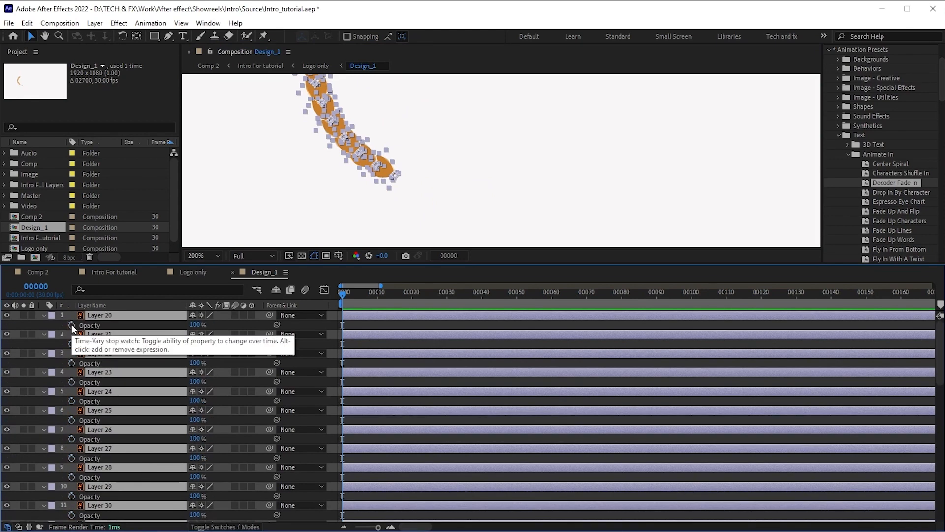
click(72, 325)
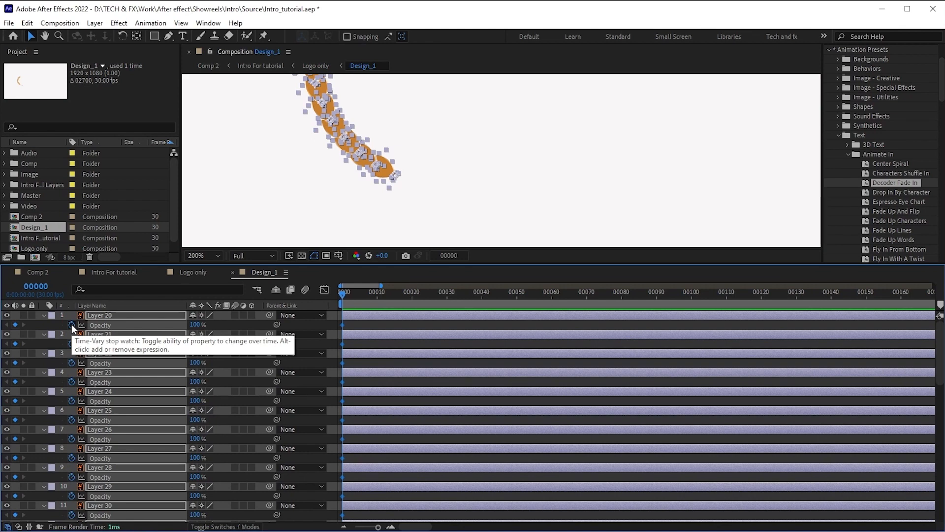
key(space)
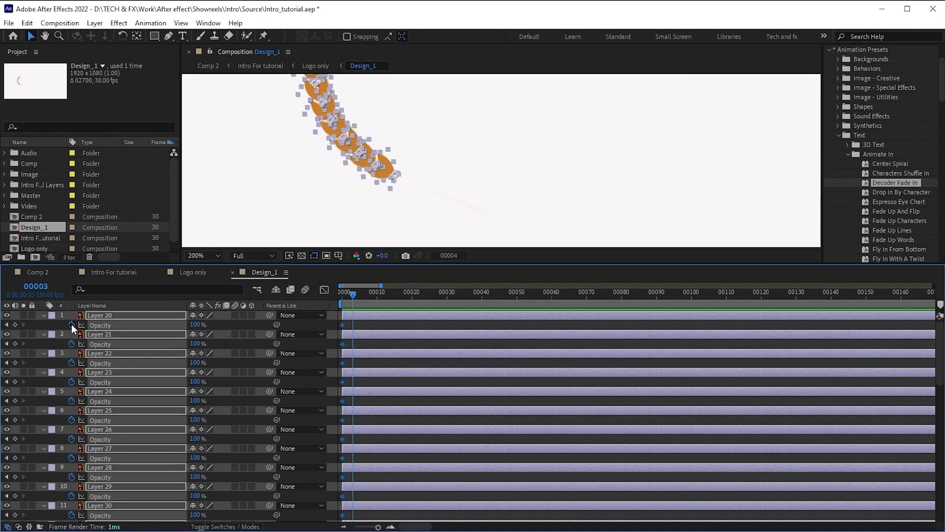
click(15, 324)
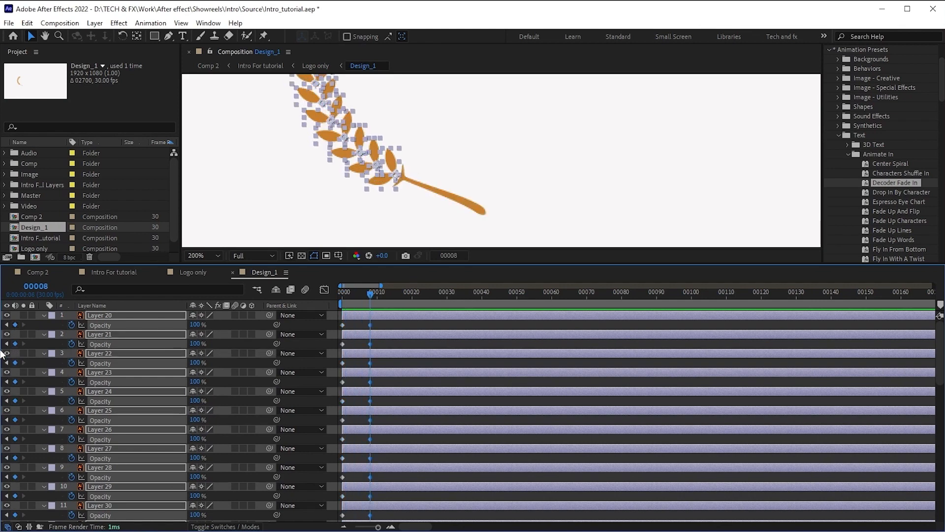
- Set the Opacity of all the leaf layers to 0% at frame 0
key(Home)
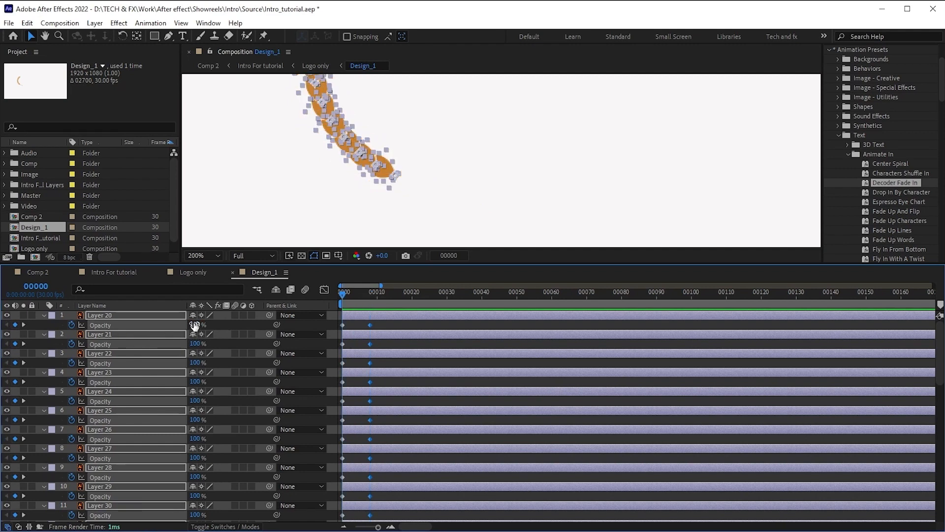
click(195, 325)
text(0)
key(Return)
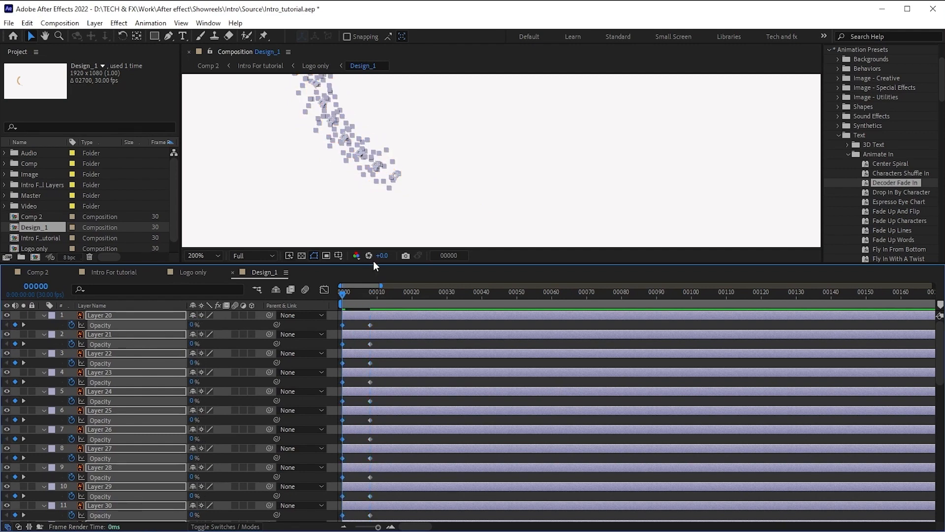
- Shift the leaves' end Opacity keyframes to frame 7, apply Easy Ease to all leaf keyframes, and deselect them
drag(374, 264, 384, 113)
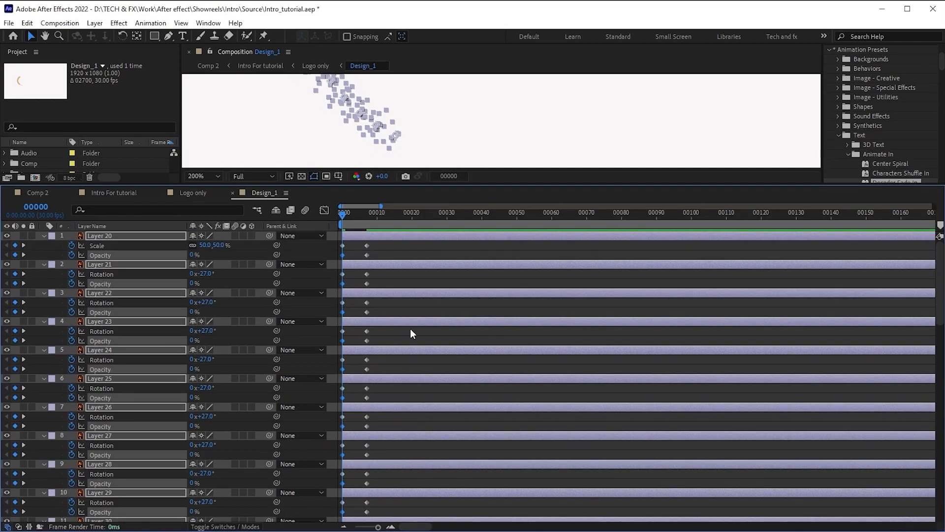
drag(385, 244, 327, 489)
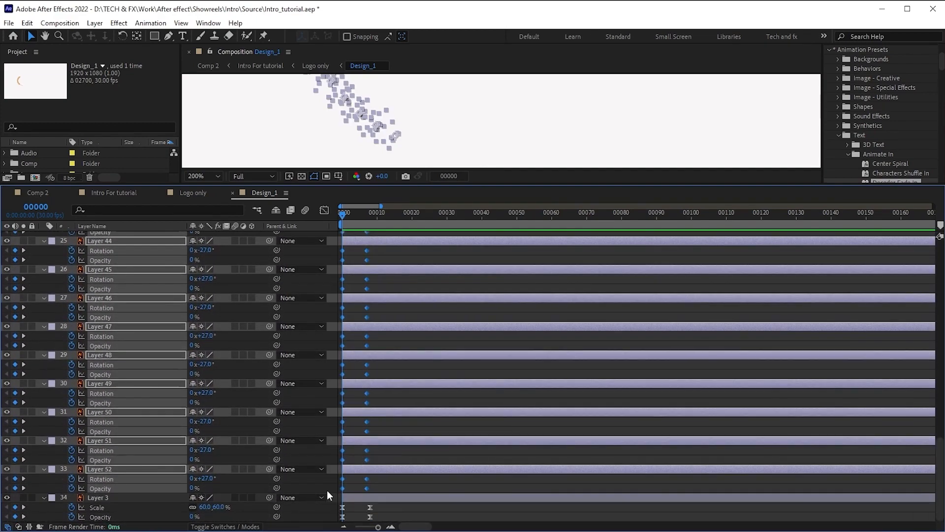
key(F9)
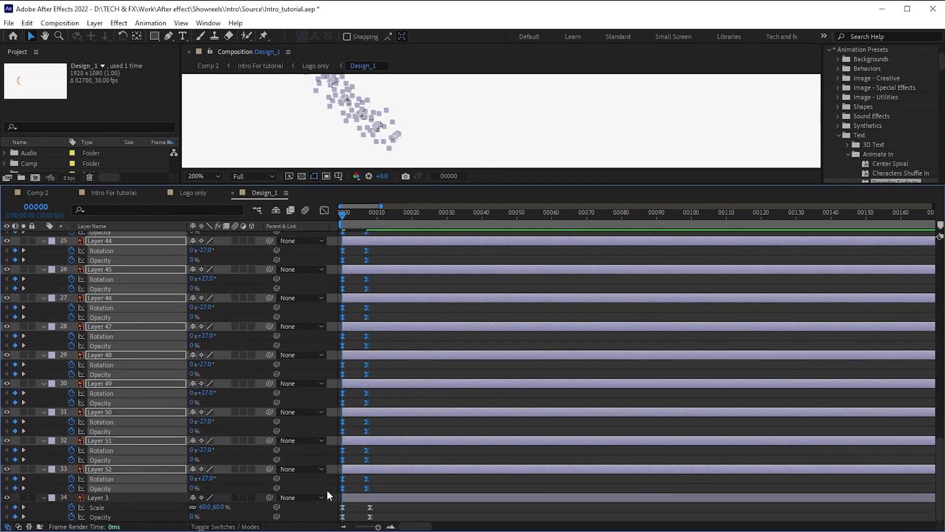
click(393, 488)
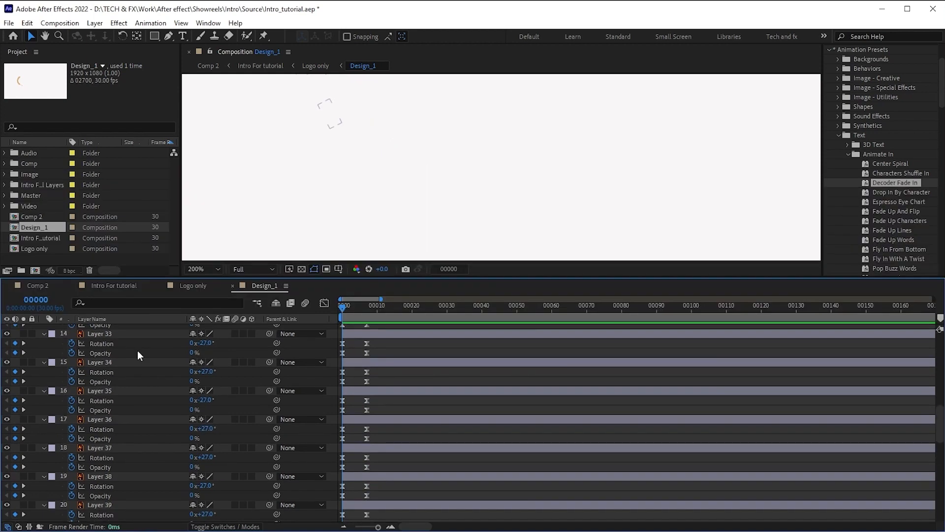
- Collapse the leaf layers and move the pair nearest the stem, Layers 51 and 52, to start at frame 5
scroll(138, 347, up, 10)
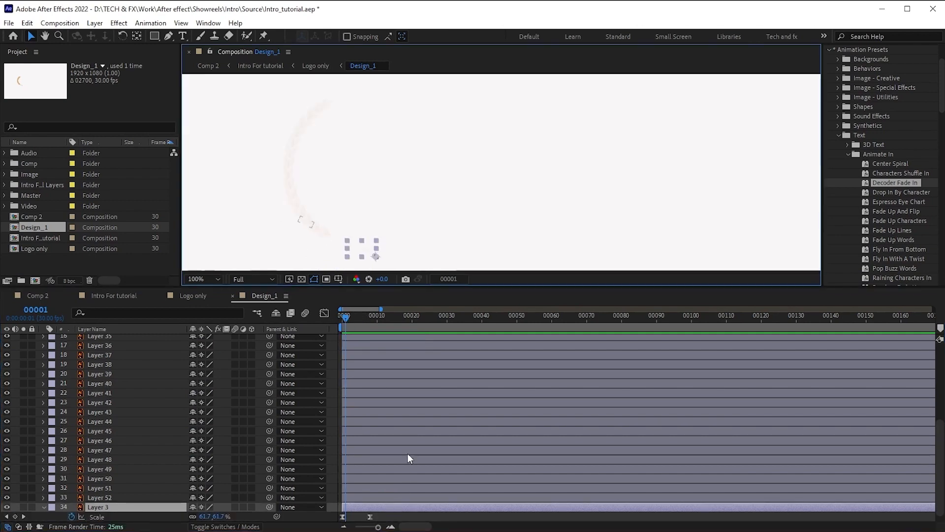
scroll(408, 453, down, 2)
drag(386, 507, 339, 522)
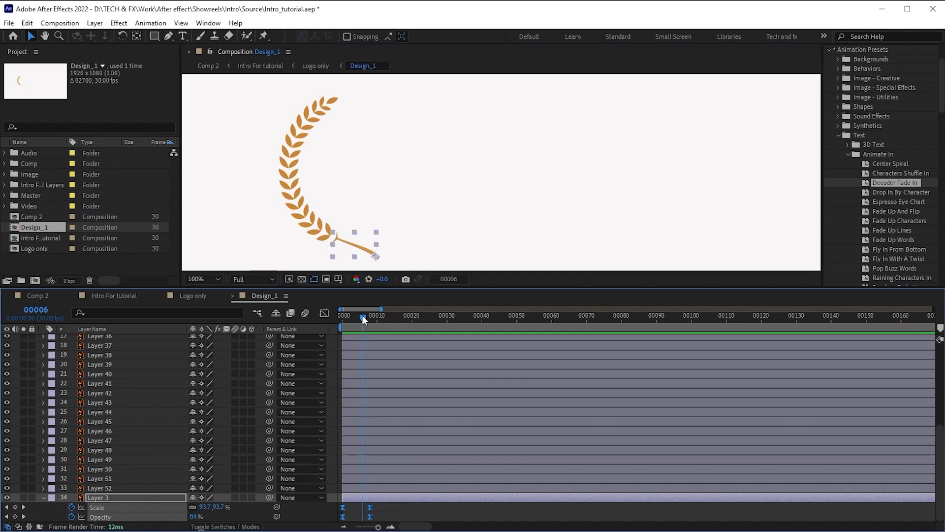
drag(362, 318, 359, 317)
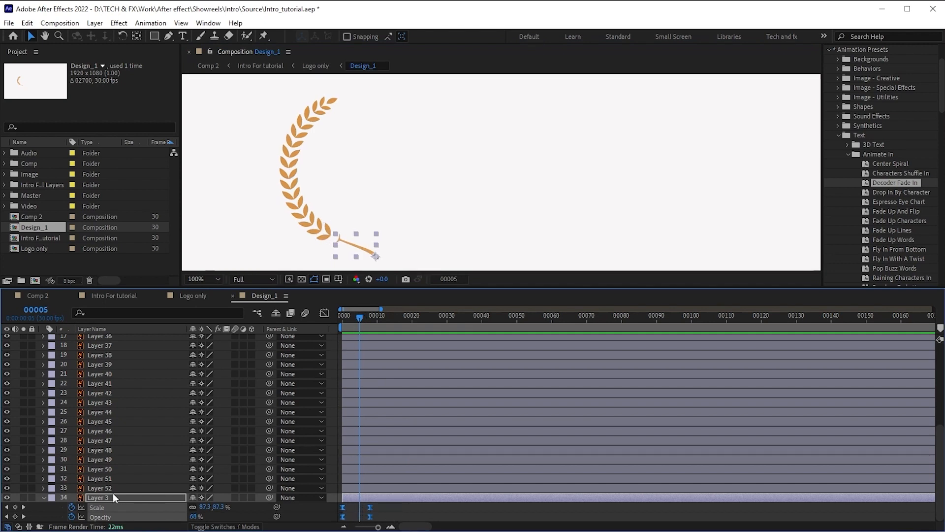
click(102, 488)
shift+click(106, 477)
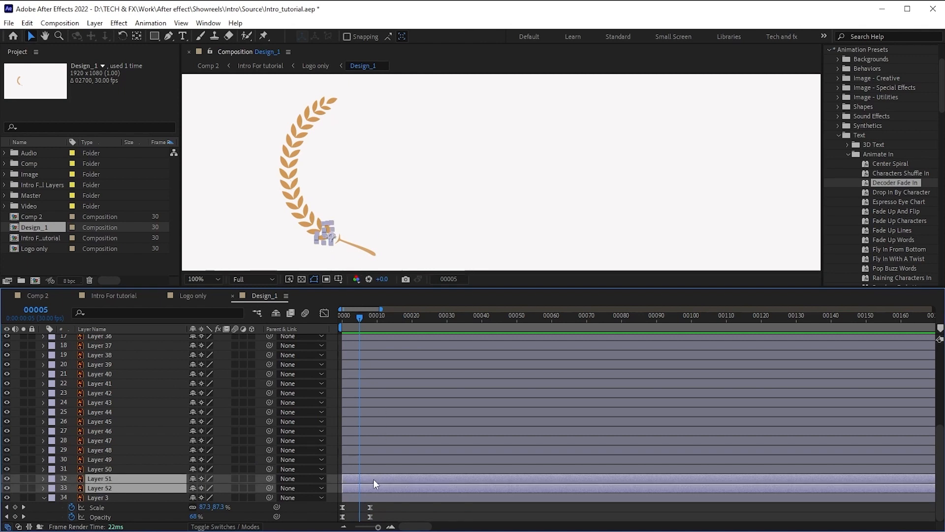
key(alt+bracketleft)
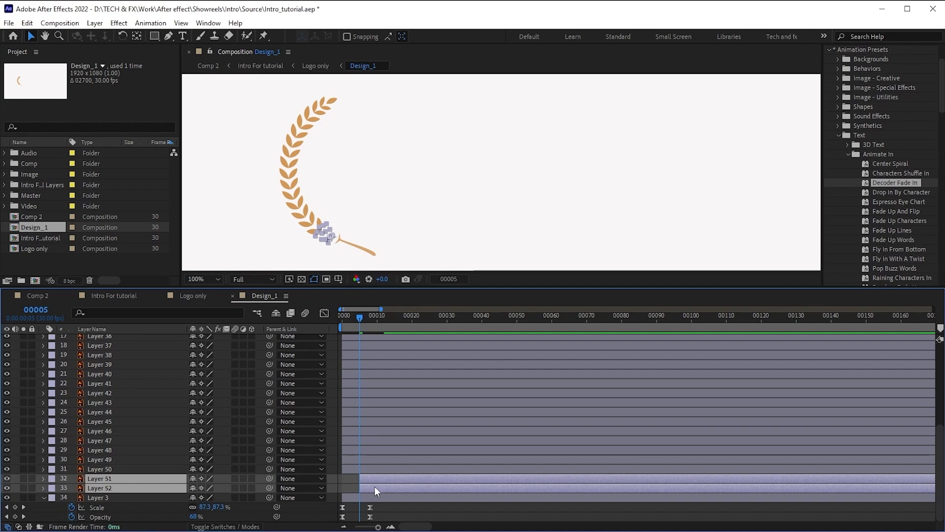
- Move Layers 49 and 50 to start at frame 7, and Layers 47 and 48 at frame 9
key(Page_Down)
key(Page_Down)
click(385, 469)
shift+click(380, 457)
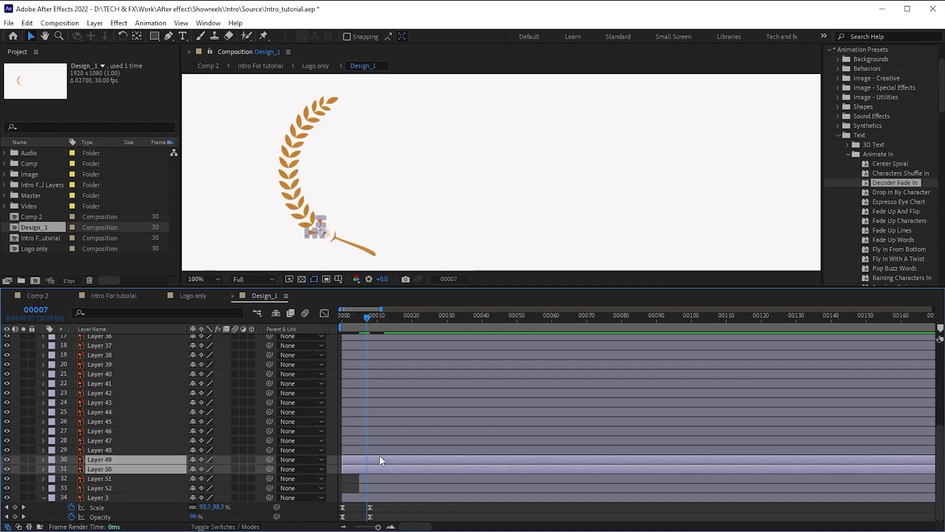
key(alt+bracketleft)
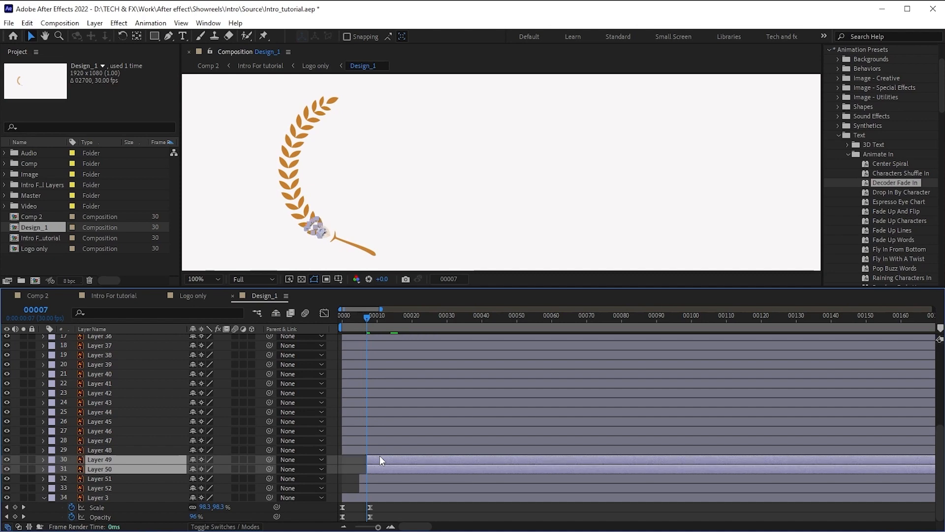
key(Page_Down)
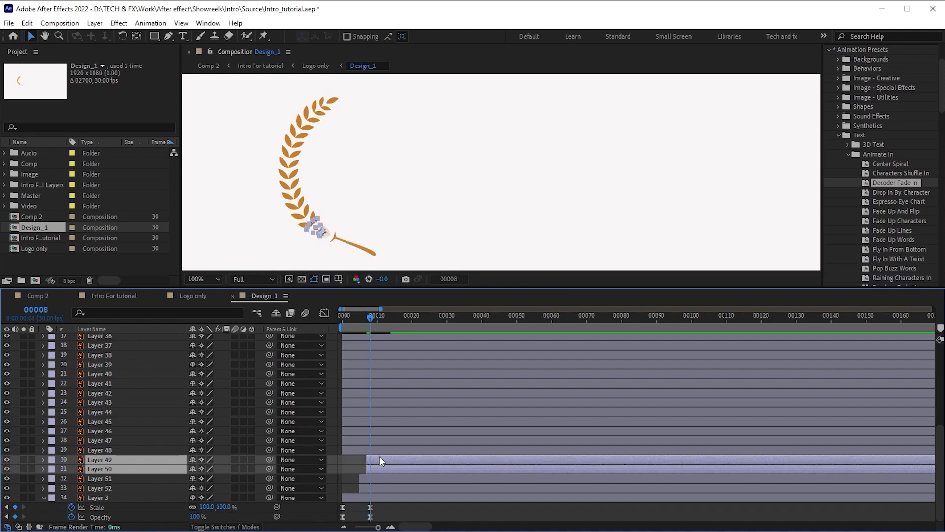
key(Page_Down)
click(382, 450)
shift+click(383, 439)
key(alt+bracketleft)
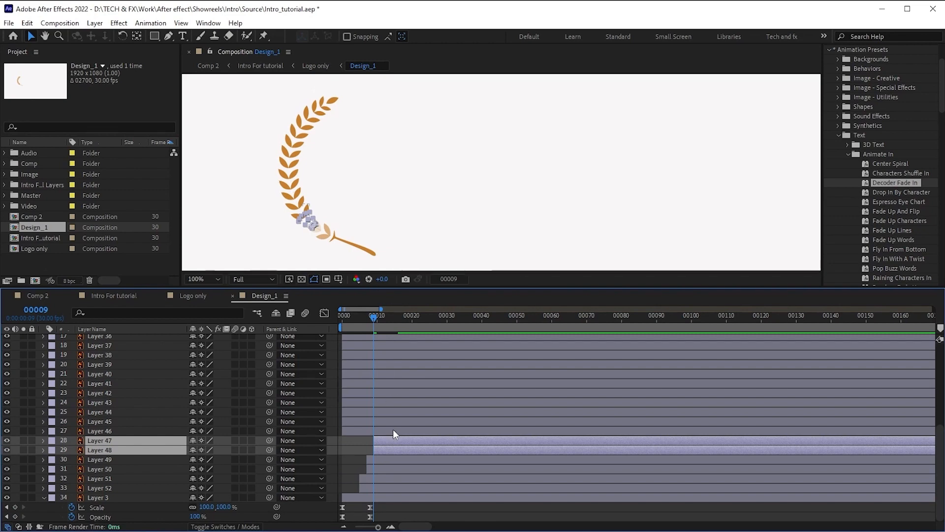
- Stagger Layers 46 to 41 in pairs up the branch so they start at frames 11, 13 and 15
key(Page_Down)
key(Page_Down)
click(393, 430)
shift+click(392, 422)
key(alt+bracketleft)
key(Page_Down)
key(Page_Down)
click(410, 413)
shift+click(408, 402)
key(alt+bracketleft)
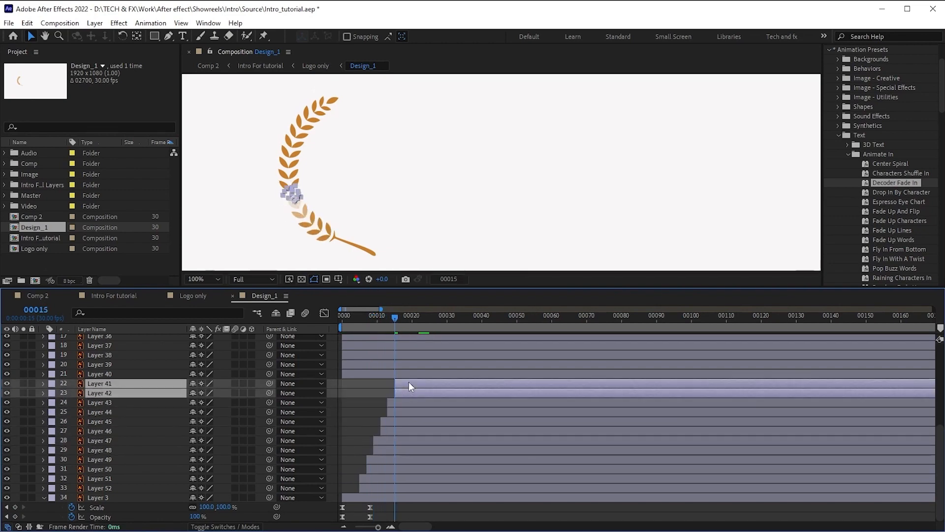
- Stagger Layers 40 to 35 in pairs up the branch so they start at frames 17, 19 and 21
key(Page_Down)
key(Page_Down)
click(411, 373)
shift+click(412, 364)
key(alt+bracketleft)
scroll(415, 368, up, 2)
key(Page_Down)
key(Page_Down)
click(429, 412)
shift+click(430, 403)
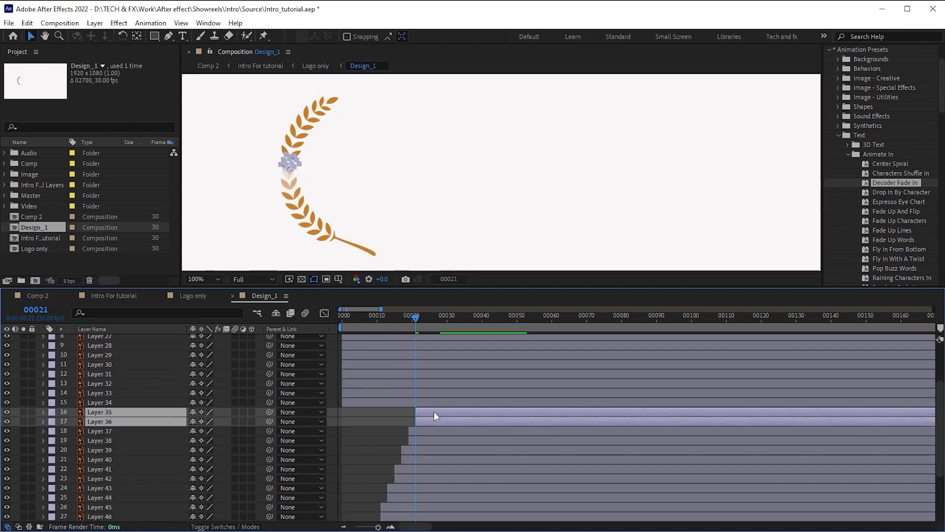
- Stagger Layers 34 to 29 in pairs up the branch so they start at frames 23, 25 and 26
key(Page_Down)
key(Page_Down)
click(440, 402)
shift+click(442, 393)
key(alt+bracketleft)
key(Page_Down)
key(Page_Down)
click(446, 383)
shift+click(447, 374)
key(alt+bracketleft)
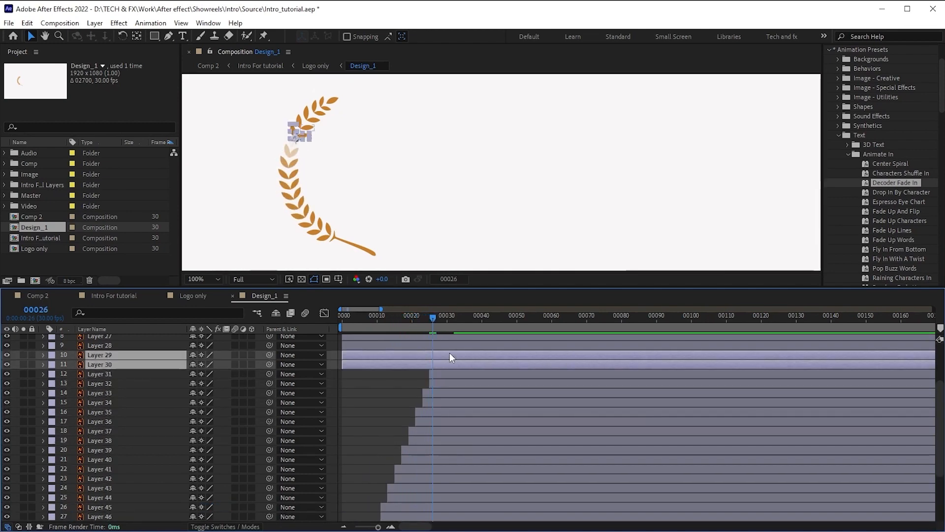
key(alt+bracketleft)
- Stagger Layers 28 to 23 in pairs up the branch so they start at frames 28, 30 and 32
scroll(448, 365, up, 2)
key(Page_Down)
key(Page_Down)
click(444, 402)
shift+click(449, 394)
key(alt+bracketleft)
key(Page_Down)
key(Page_Down)
click(452, 383)
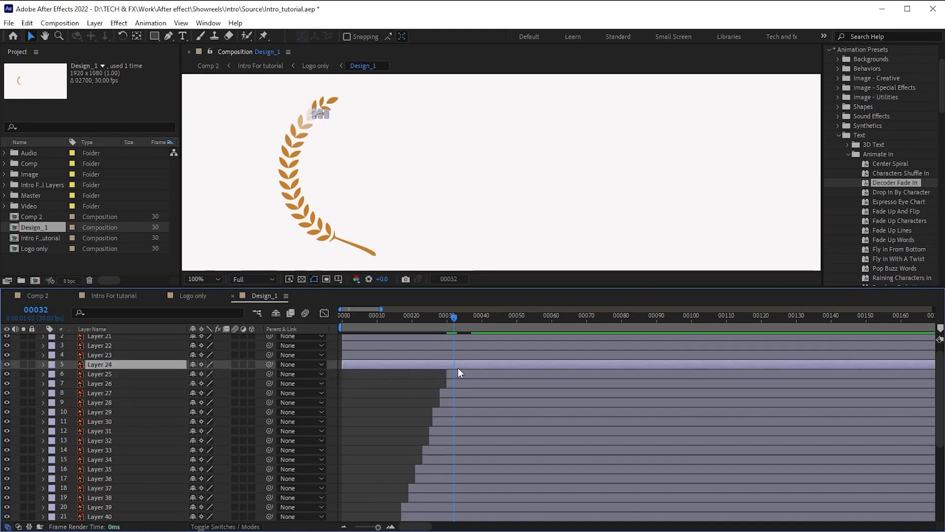
scroll(458, 369, up, 1)
shift+click(458, 368)
key(alt+bracketleft)
- Move Layers 21 and 22 to start at frame 34, and the tip leaf (Layer 20) at frame 36
key(Page_Down)
key(Page_Down)
click(464, 360)
shift+click(465, 350)
key(alt+bracketleft)
key(Page_Down)
key(Page_Down)
click(468, 340)
key(alt+bracketleft)
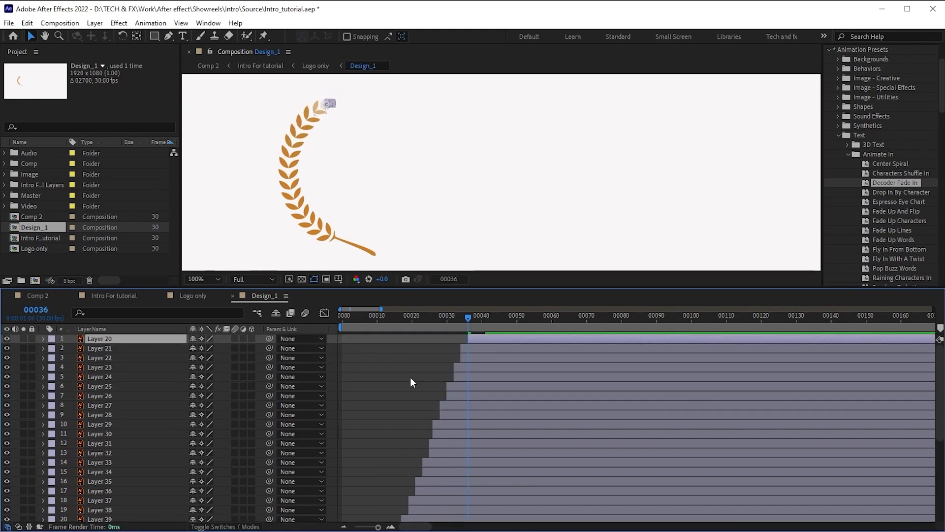
- Play back the staggered branch animation from frame 0, and stop the preview
key(Home)
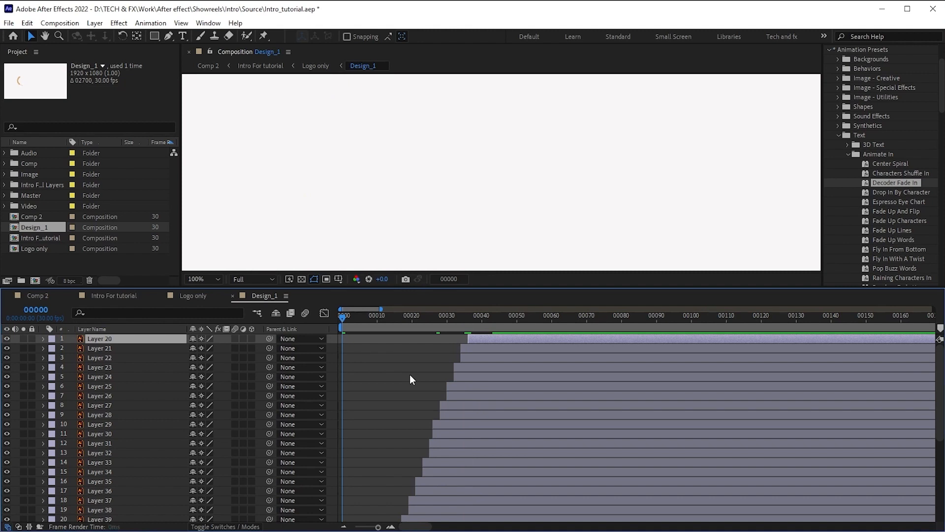
key(space)
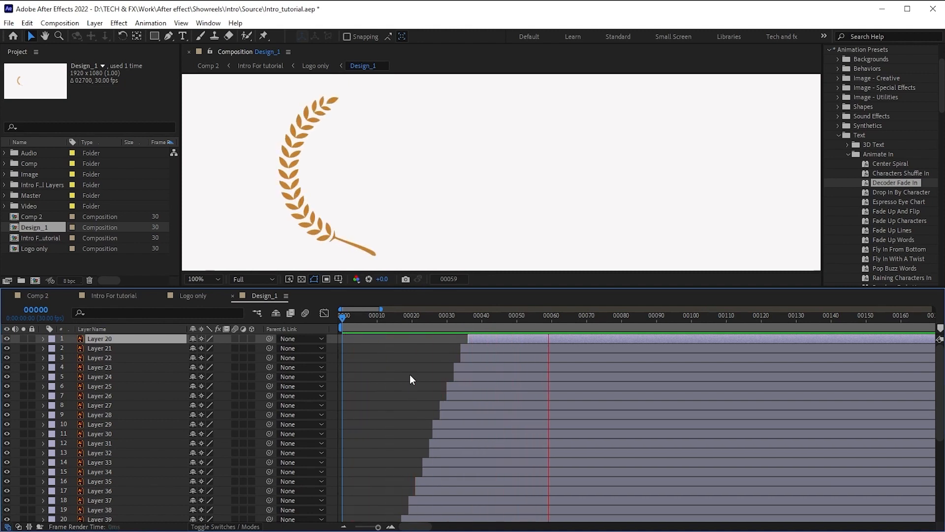
key(space)
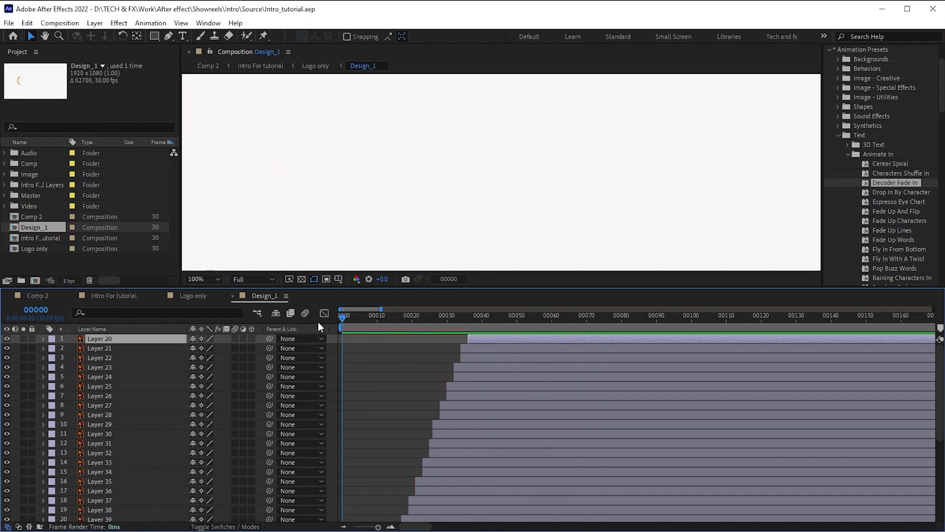
- Open the Logo only composition, collapse the properties of all expanded layers, and select the Design_2 layer
click(190, 295)
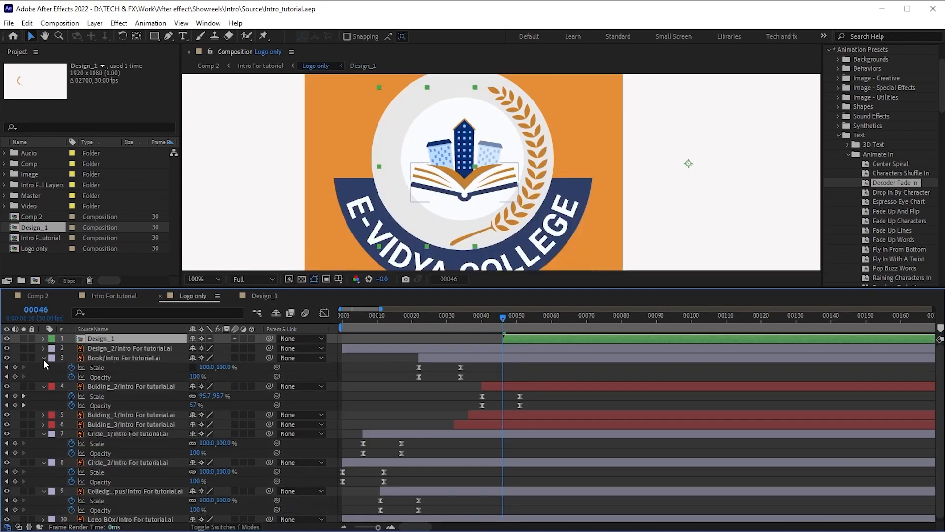
click(44, 358)
click(43, 367)
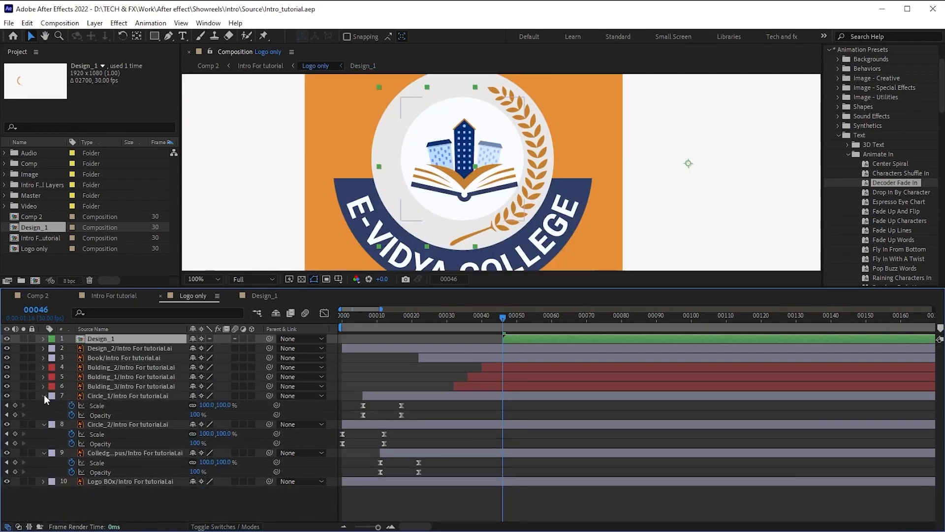
click(43, 395)
click(44, 405)
click(44, 415)
click(90, 466)
click(39, 350)
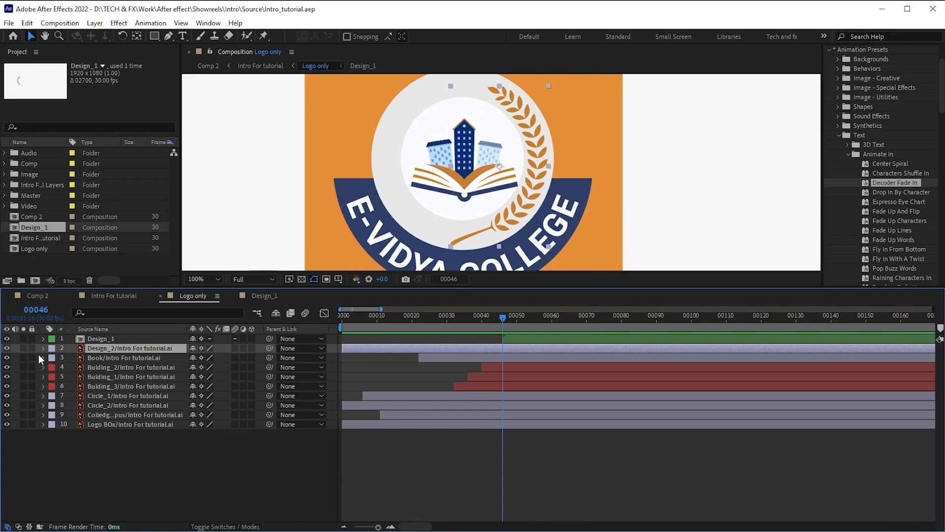
- Toggle the visibility of Design_2 to identify the static branch, and scrub to frame 90 to check the animated Design_1 branch
click(7, 348)
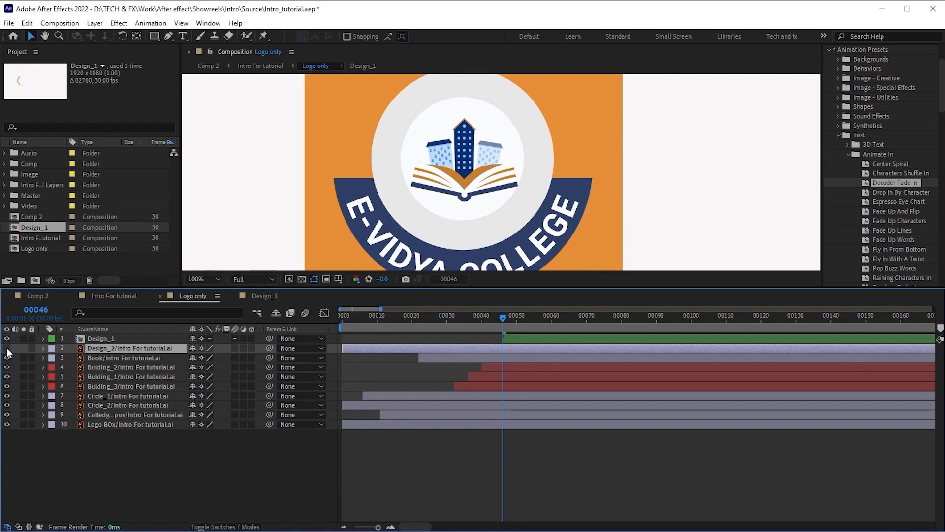
click(7, 348)
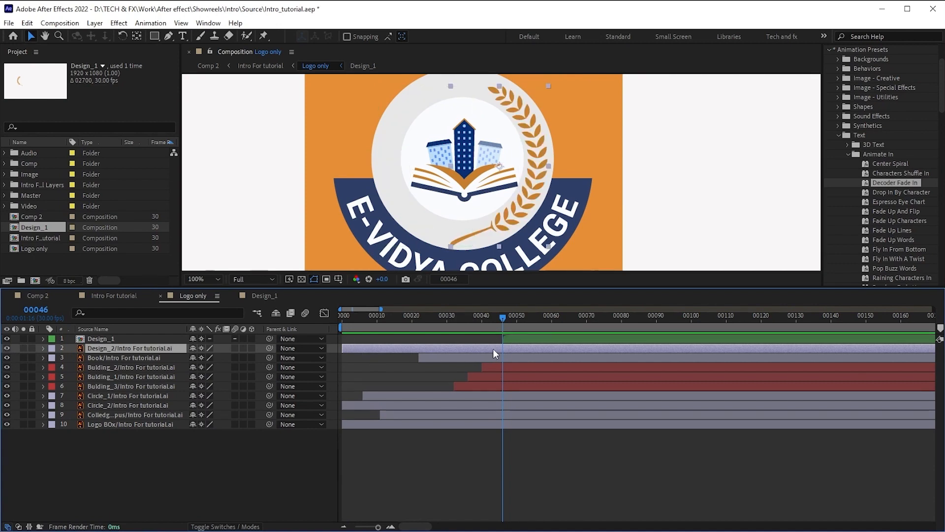
click(507, 337)
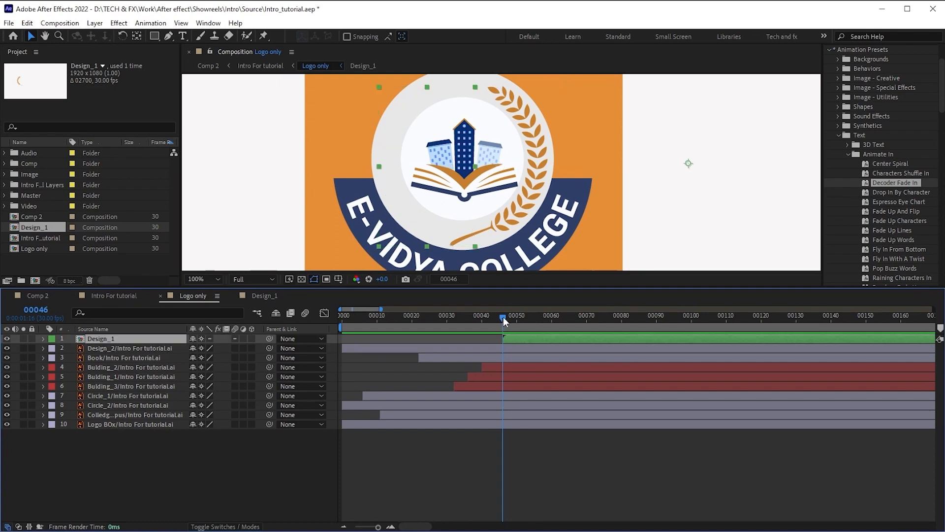
drag(503, 317, 657, 303)
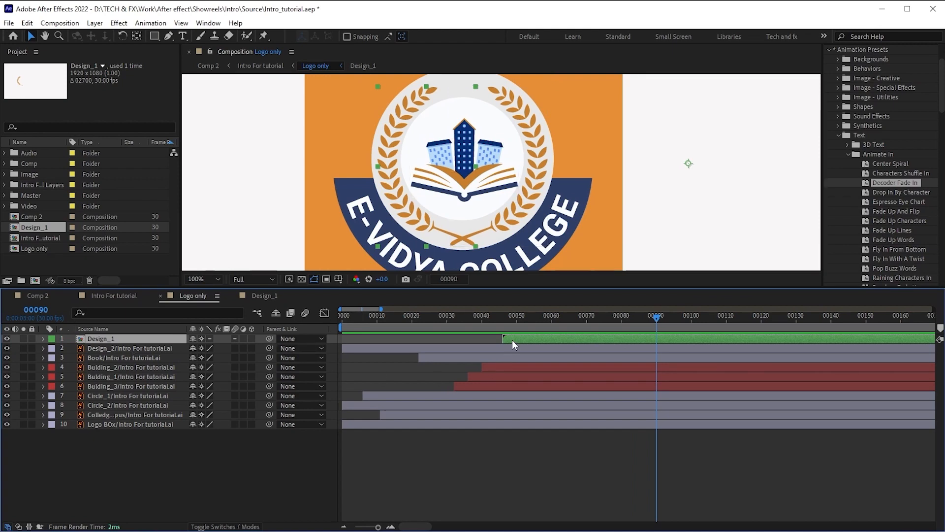
- Hide the Design_2 layer and duplicate the Design_1 layer
key(ctrl+d)
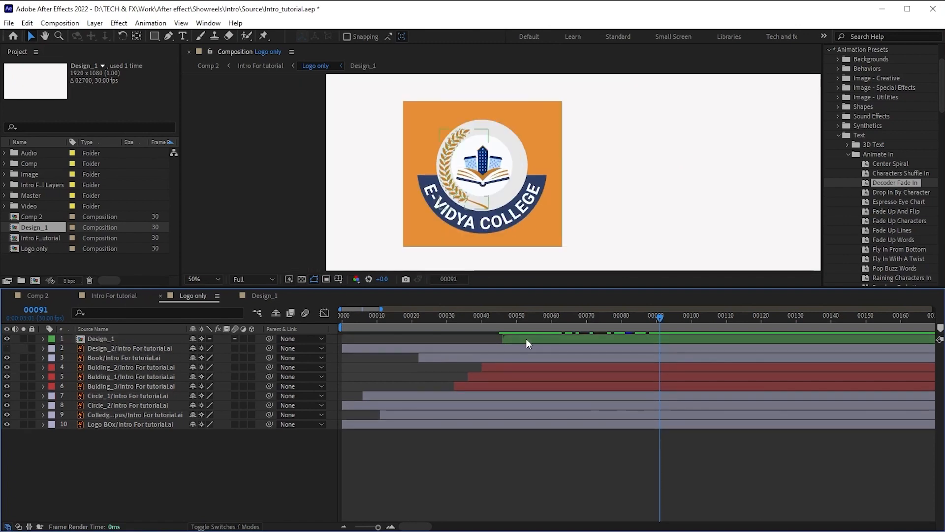
click(526, 338)
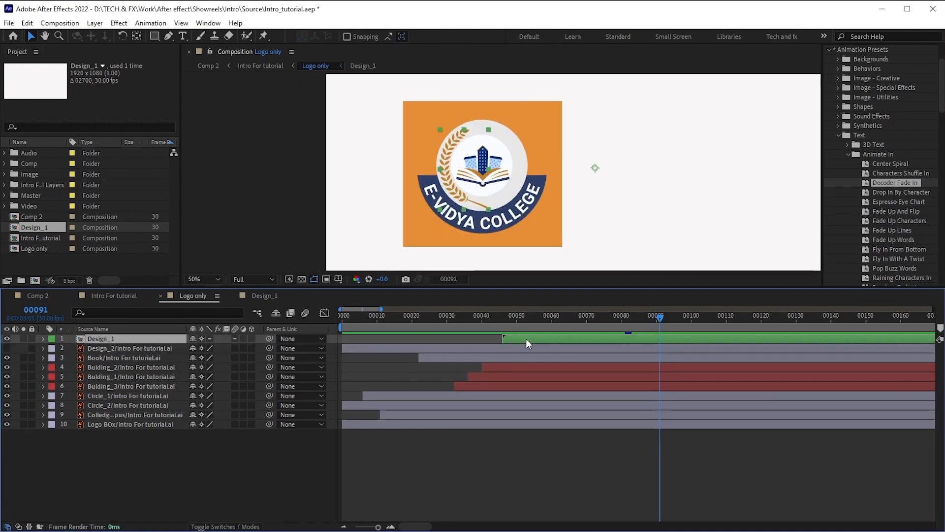
key(ctrl+d)
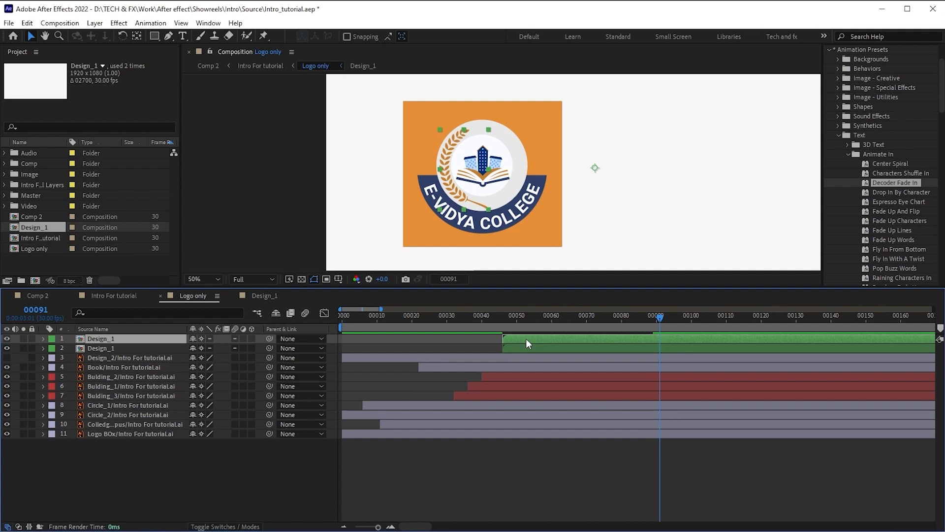
- Make all layers inside the Design_1 composition 3D, and return to the Logo only composition
double_click(526, 339)
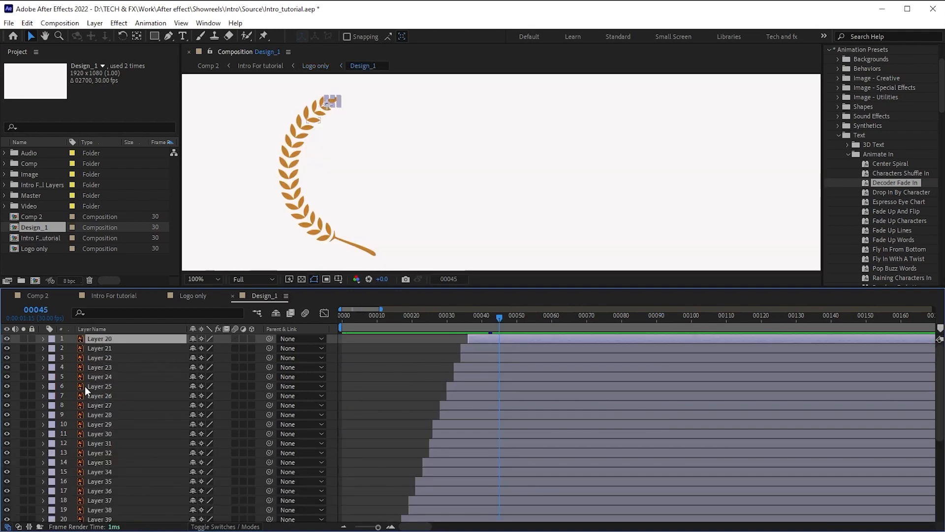
key(ctrl+a)
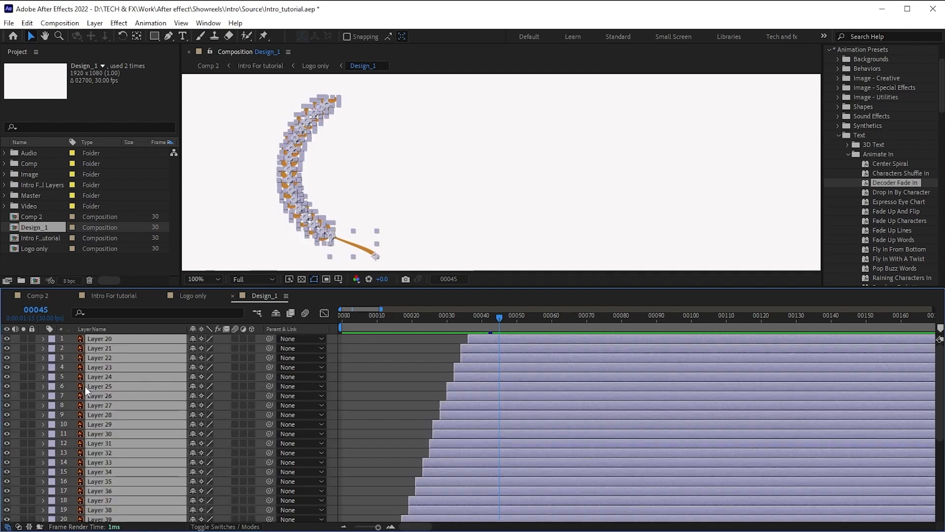
click(252, 337)
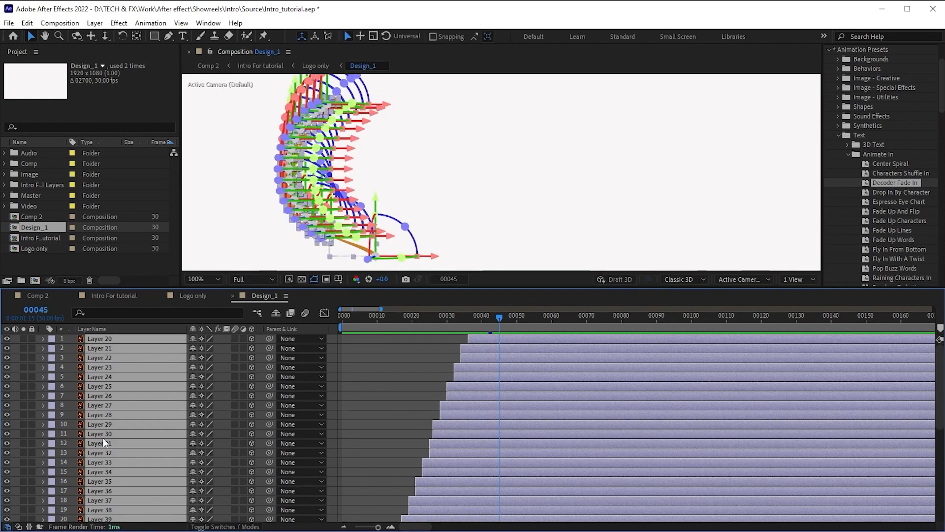
click(184, 296)
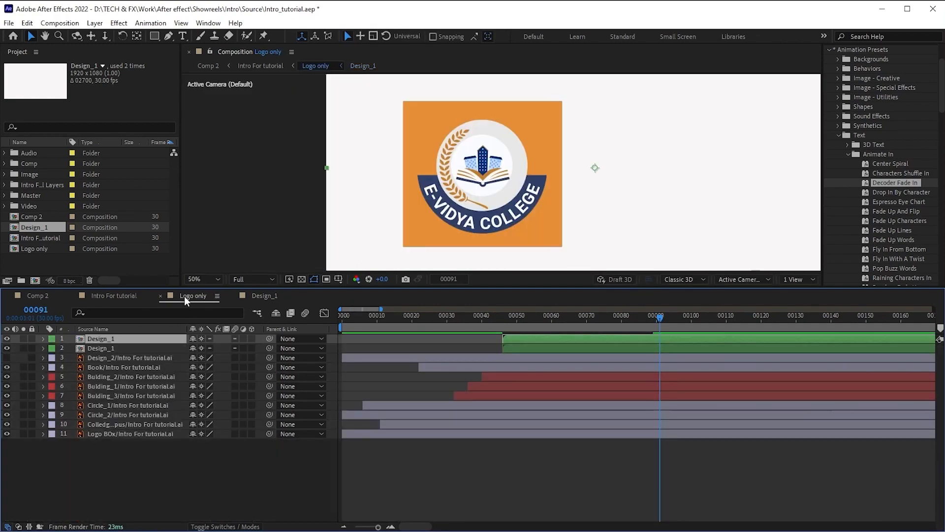
- Make the upper Design_1 layer 3D and set its Y Rotation to 180° to mirror the branch
click(252, 338)
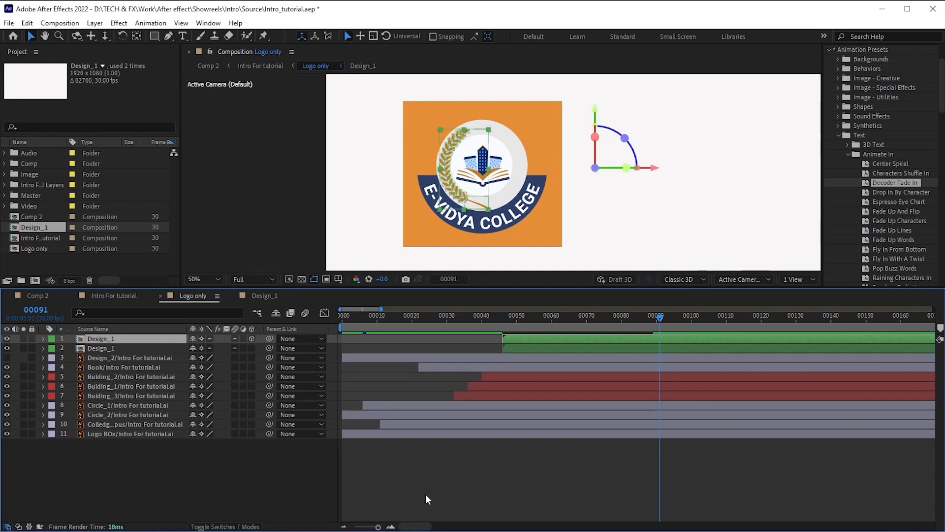
key(r)
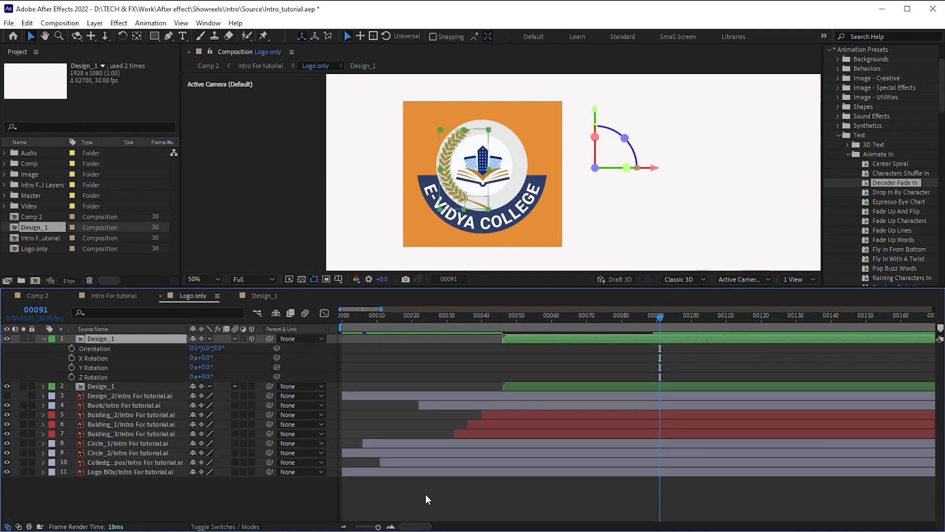
click(207, 367)
text(180)
key(Return)
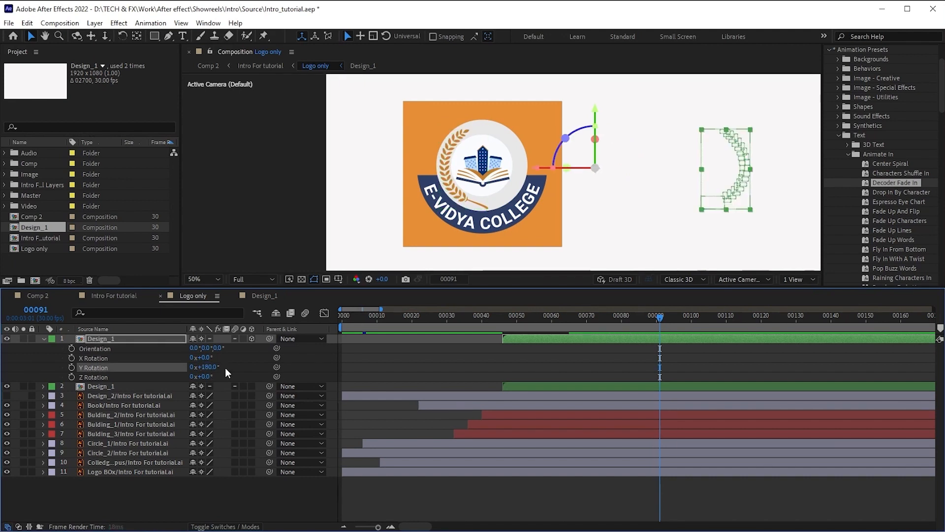
- Preview the mirrored branch briefly, and show the Design_2 layer as an alignment reference
key(space)
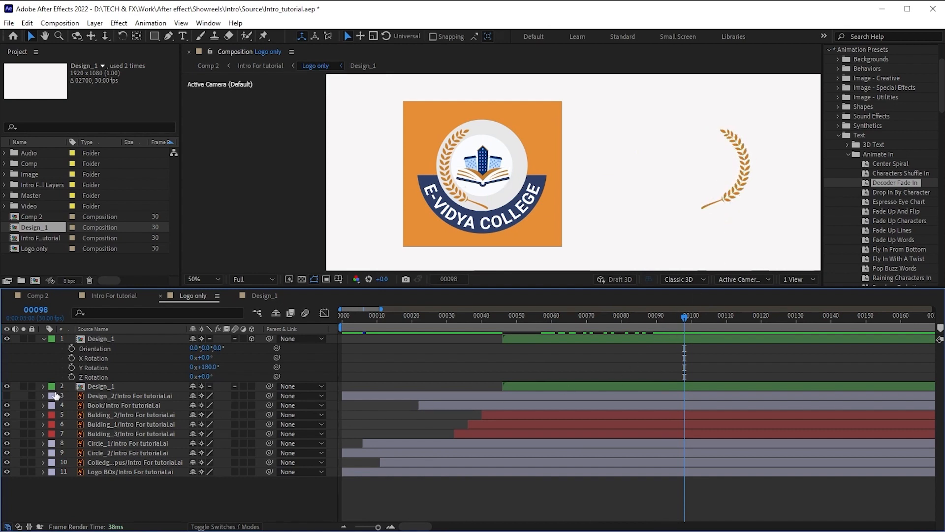
click(126, 397)
click(7, 395)
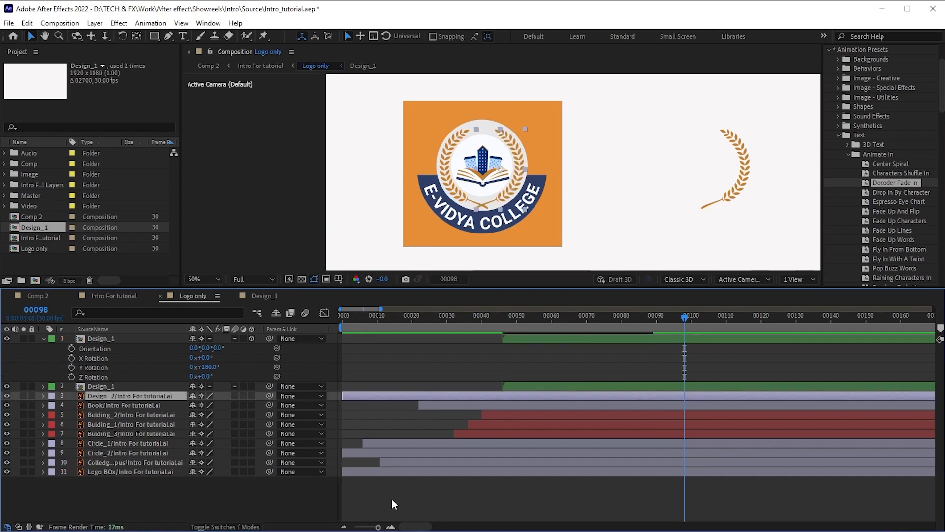
- Set the mirrored Design_1 layer's X position to 154 to align it over the static branch, and delete the Design_2 layer
click(568, 337)
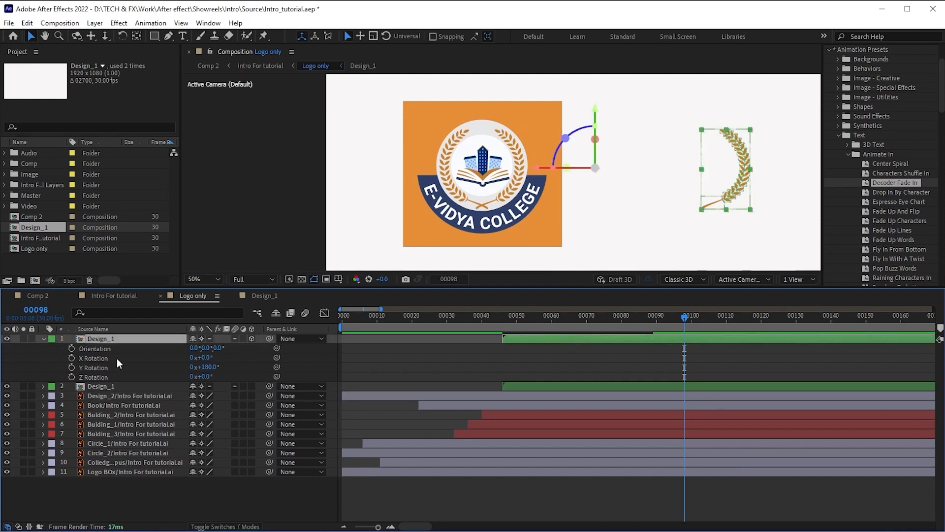
key(p)
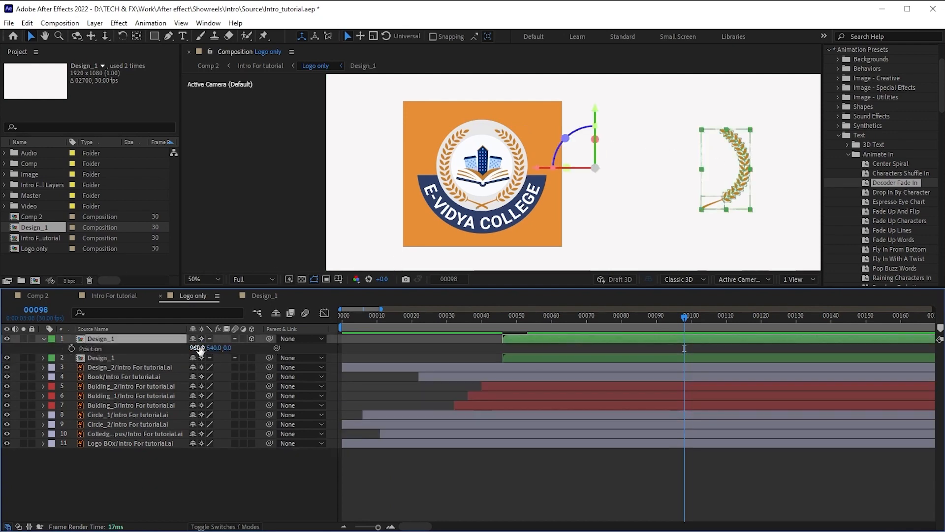
drag(196, 348, 2, 370)
drag(418, 287, 418, 341)
drag(195, 404, 2, 409)
key(period)
drag(196, 404, 187, 412)
click(88, 422)
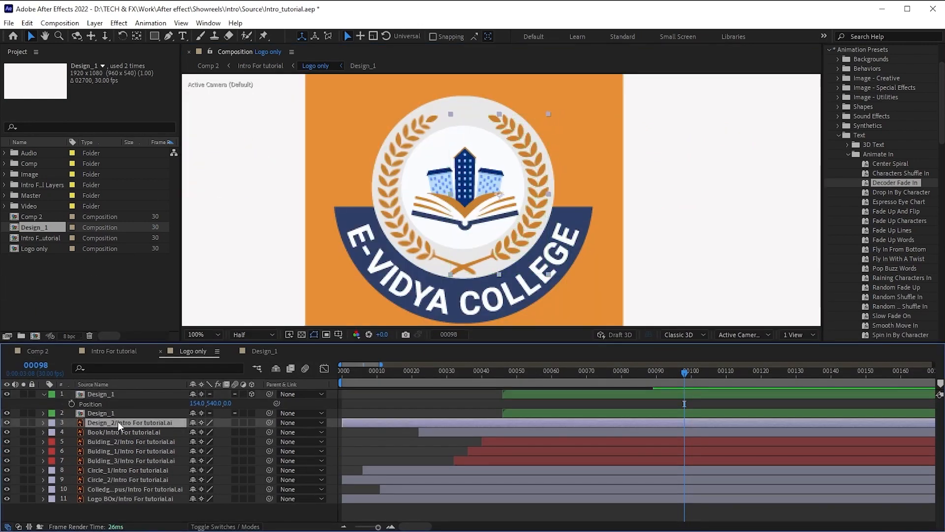
key(Delete)
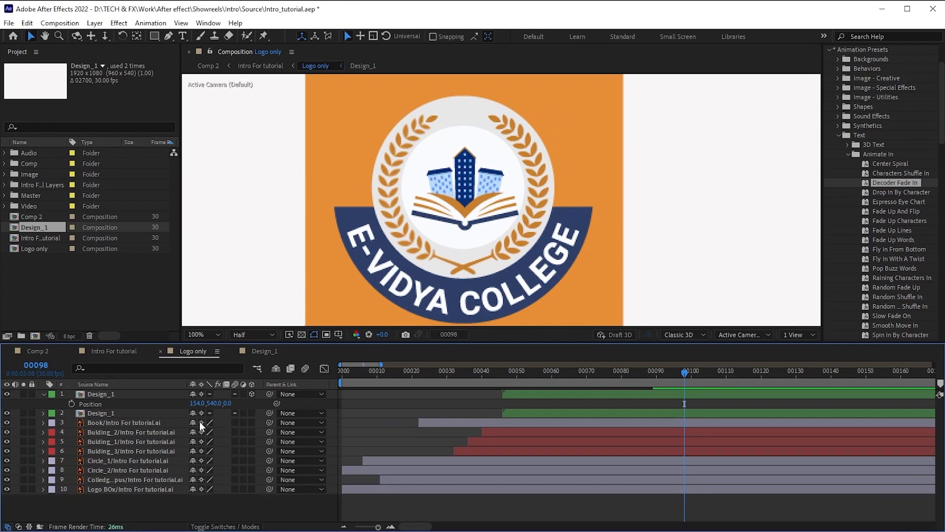
- Select both Design_1 layers and try starting them at frame 22, in line with the Book layer
key(comma)
drag(468, 380, 418, 391)
click(519, 394)
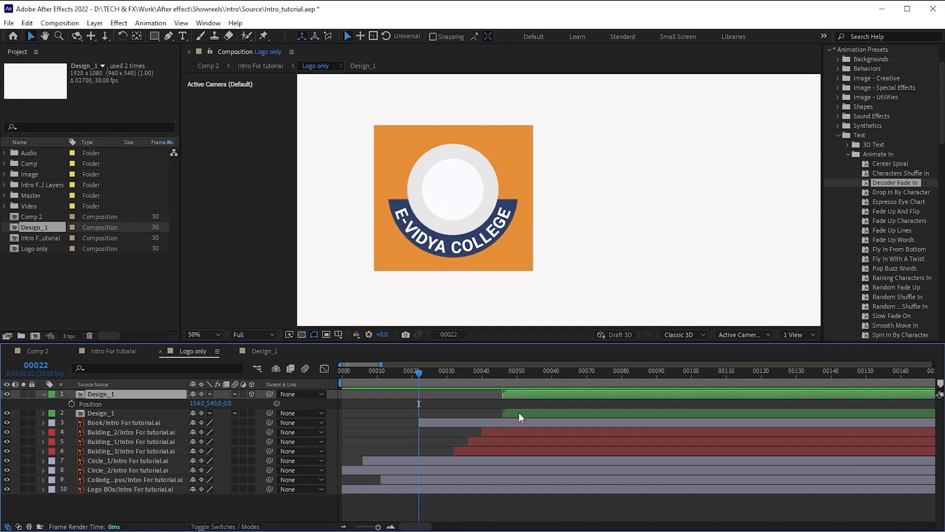
shift+click(522, 412)
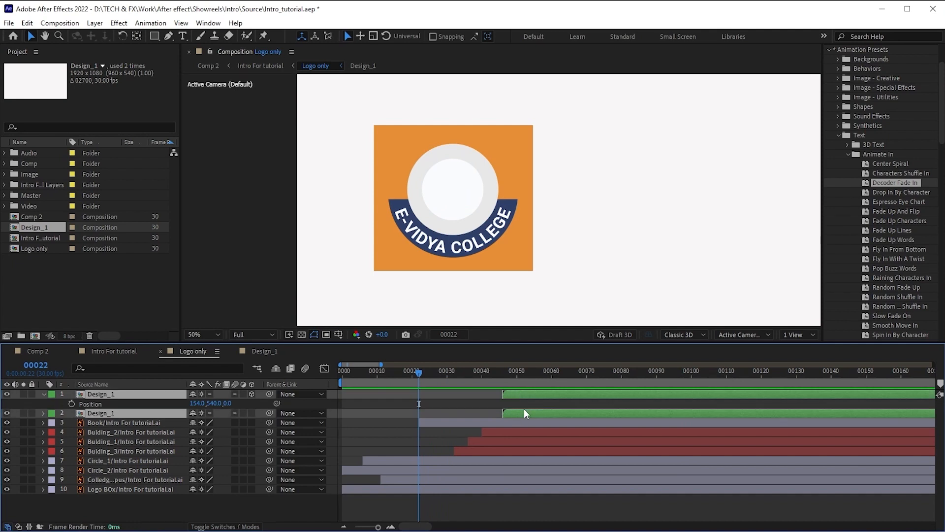
key(bracketleft)
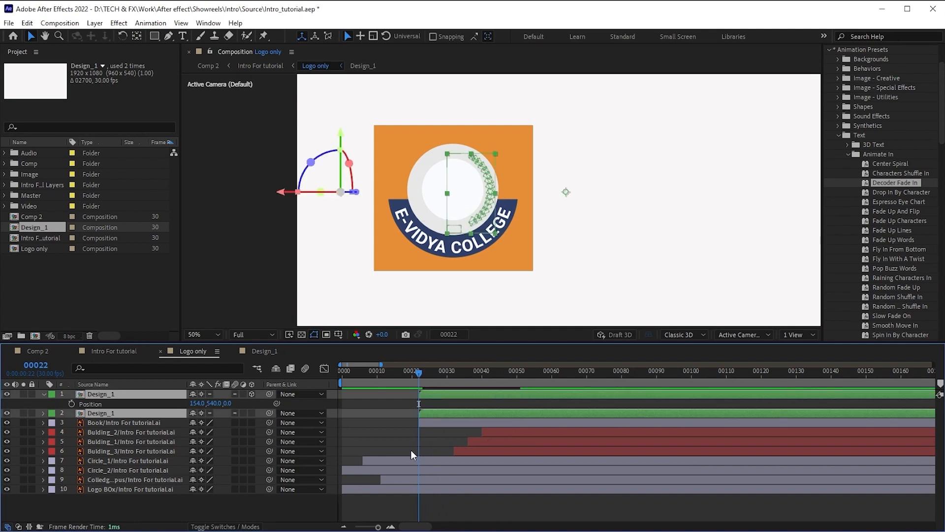
key(space)
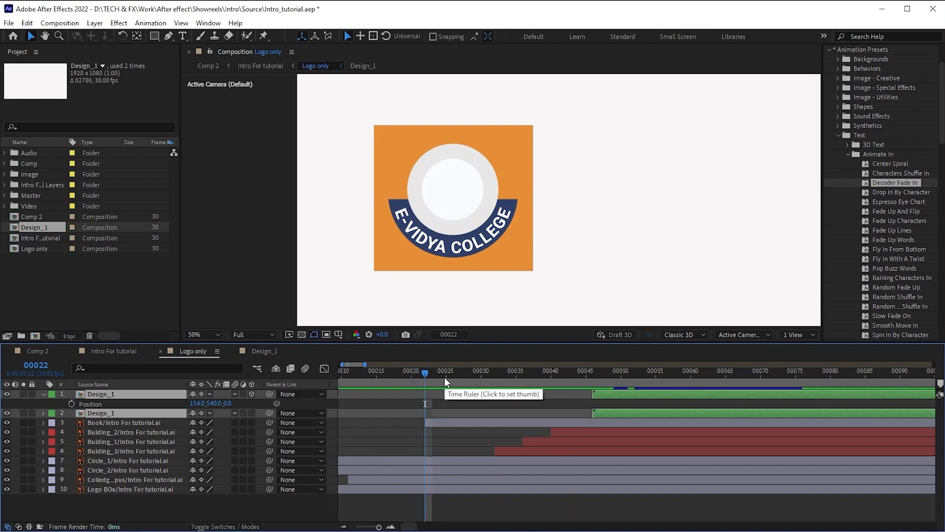
- Move both Design_1 layers to start at frame 18
key(Page_Up)
key(Page_Up)
key(Page_Up)
key(Page_Up)
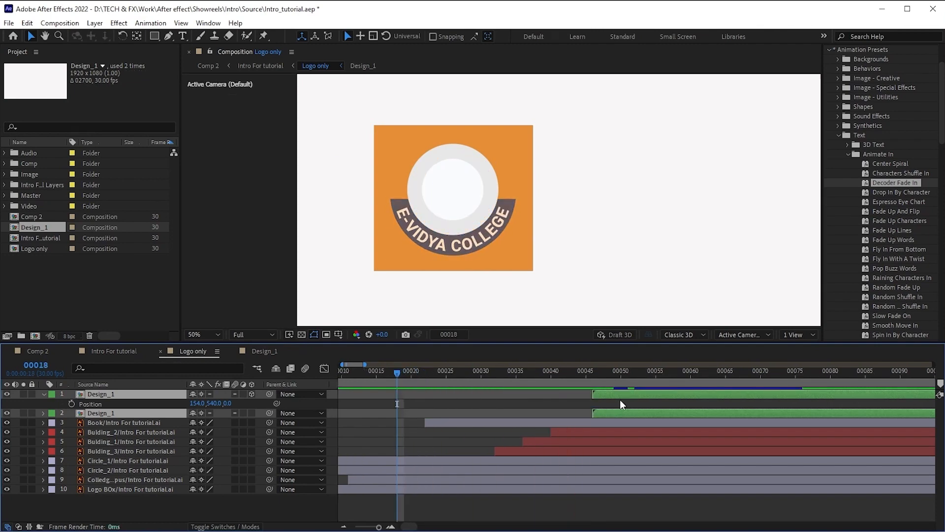
key(bracketleft)
- Play back the logo animation with both branches from frame 14, and stop the preview
click(371, 376)
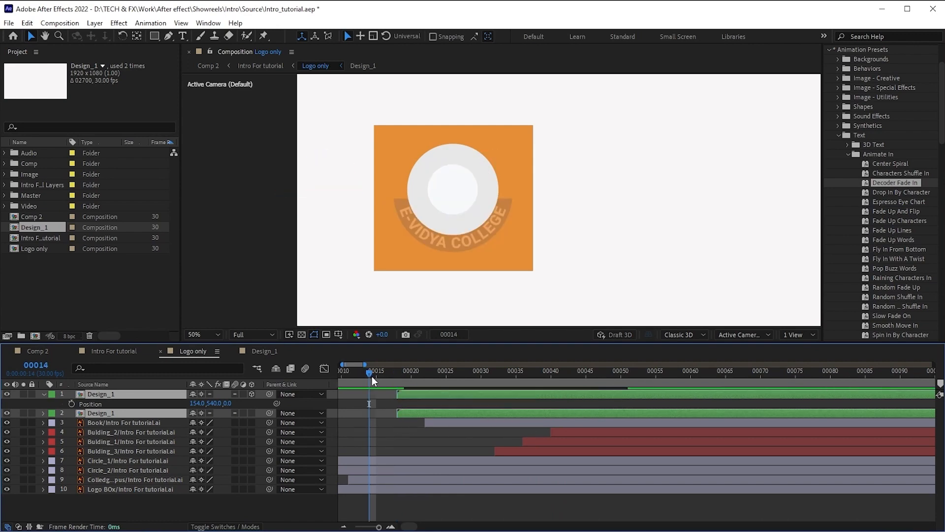
key(space)
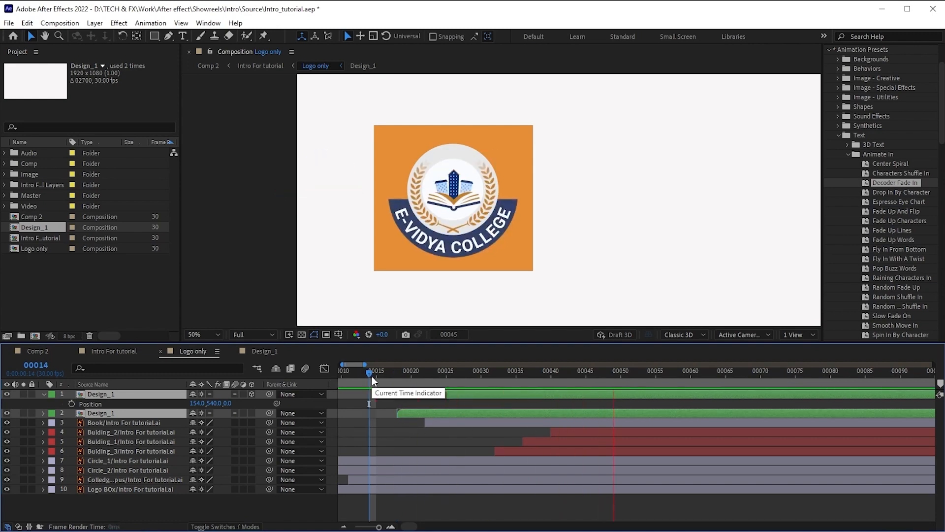
key(space)
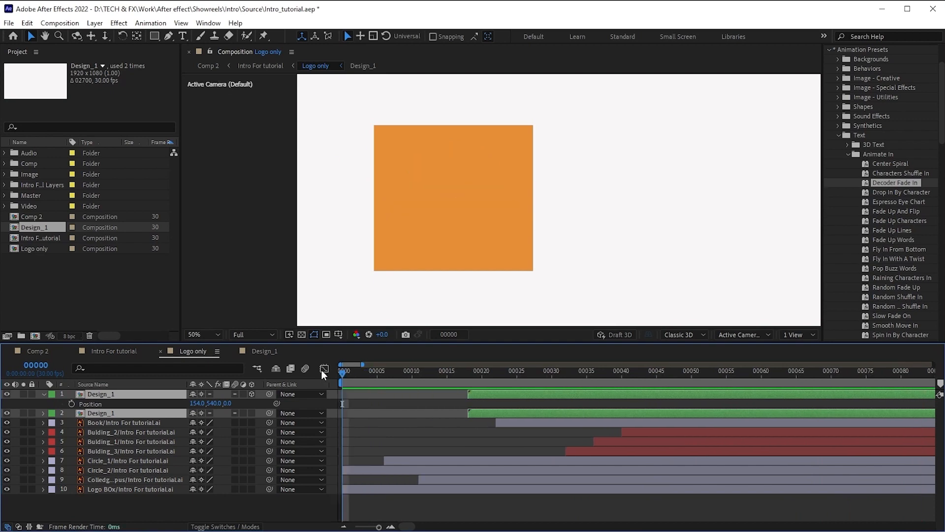
- Trim the start of the Logo BOx layer to frame 57
click(466, 488)
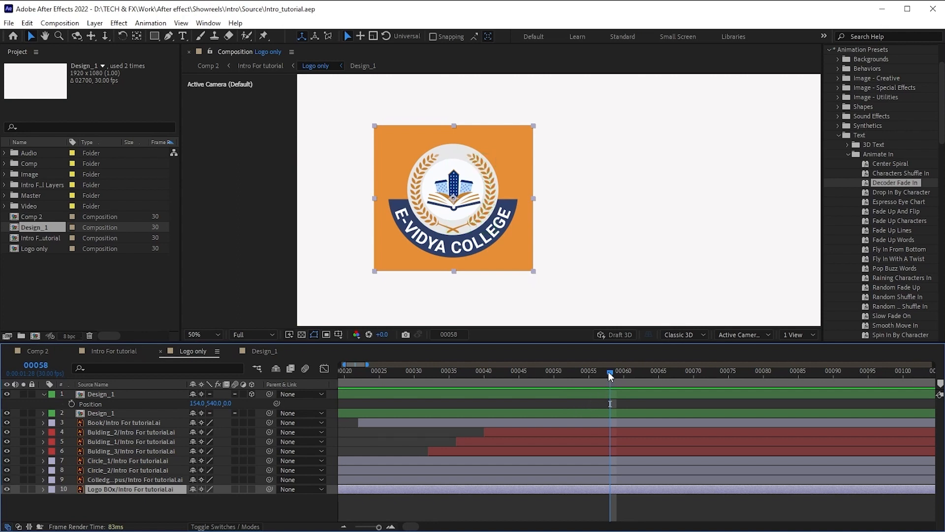
drag(608, 373, 603, 373)
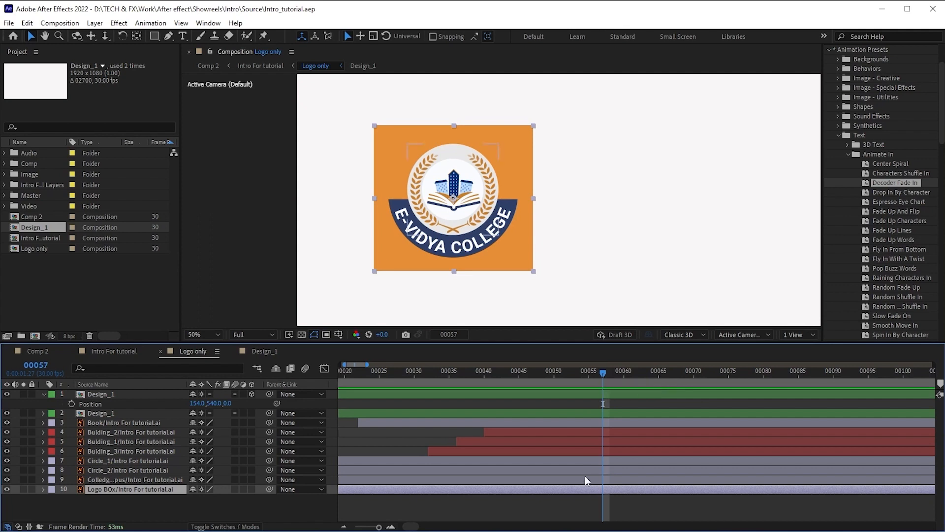
key(alt+bracketleft)
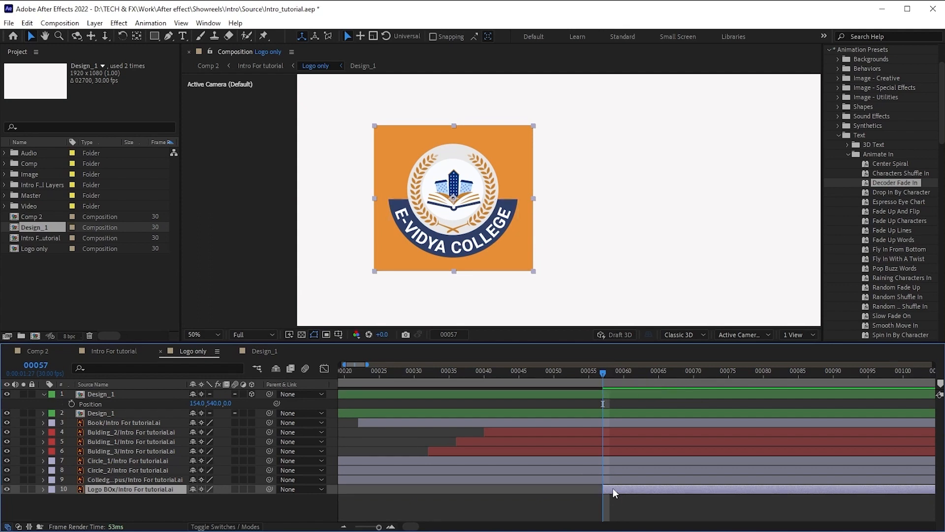
- Reveal the Logo BOx layer's Opacity and Scale and start keyframing both at frame 57
key(t)
click(516, 498)
click(615, 489)
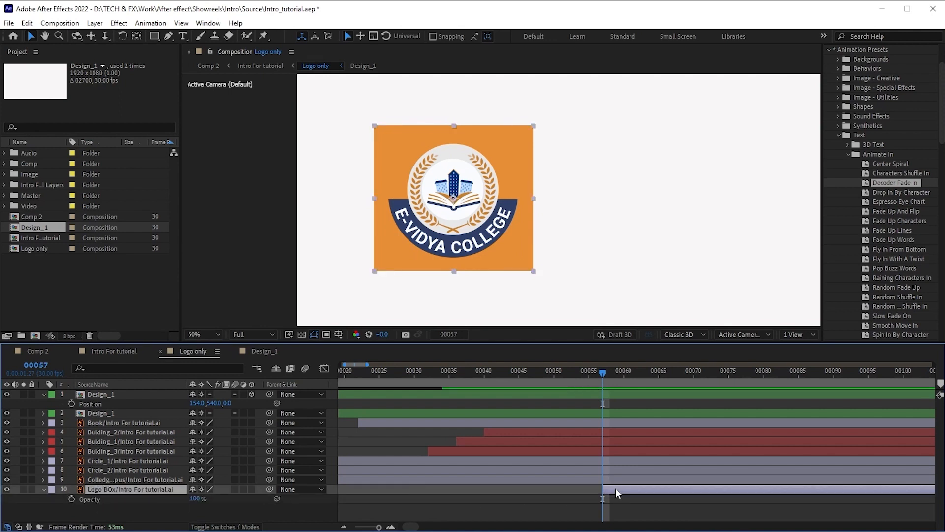
key(shift+s)
click(73, 498)
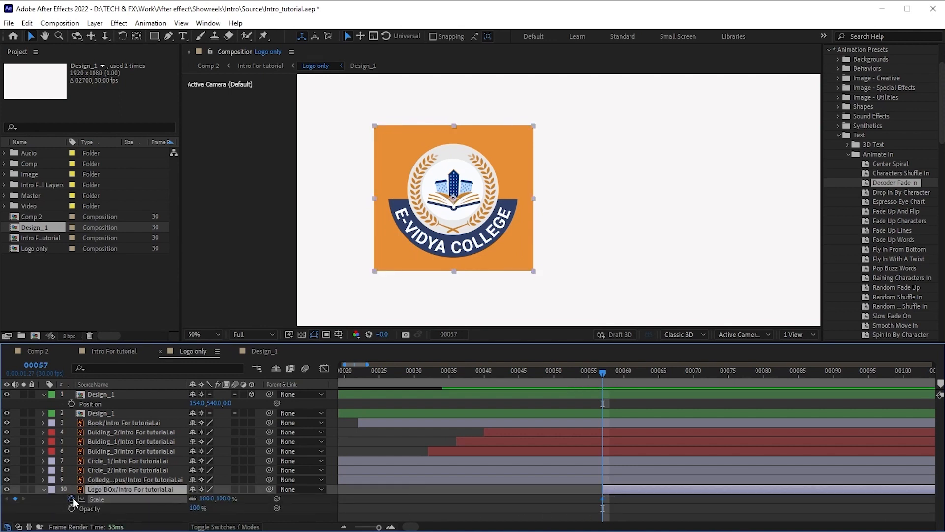
click(71, 507)
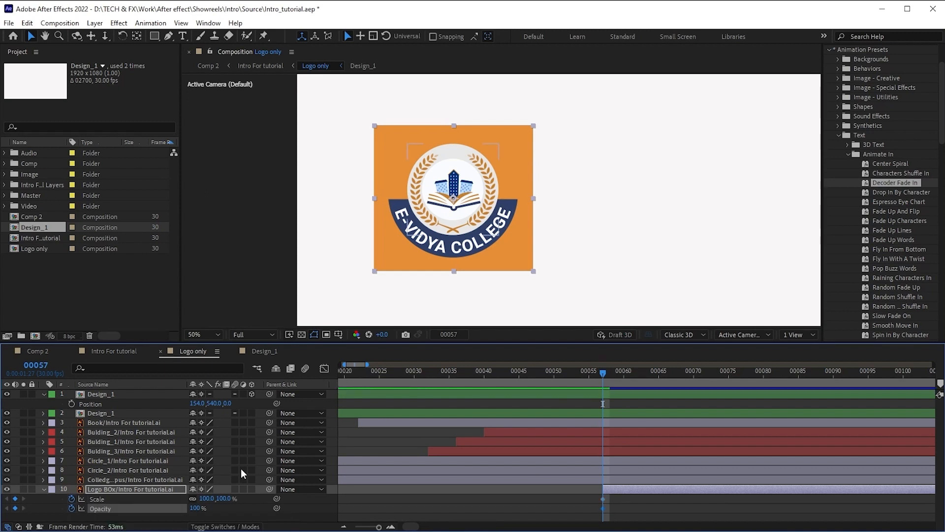
- Add Scale and Opacity keyframes at frame 68 on the Logo BOx layer, keeping both at 100%
key(Page_Down)
key(Page_Down)
key(Page_Down)
key(Page_Down)
key(Page_Down)
key(Page_Down)
key(Page_Down)
key(Page_Down)
key(Page_Down)
key(Page_Down)
key(Page_Down)
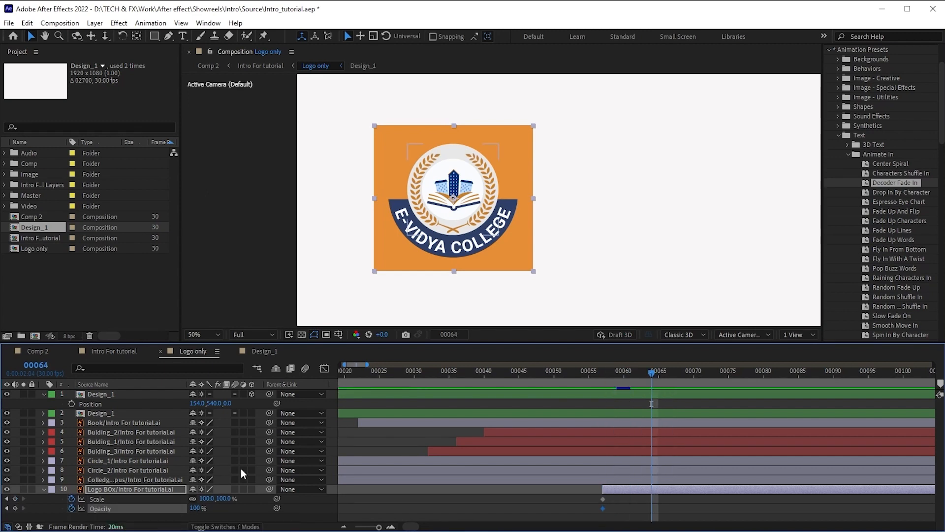
click(16, 499)
click(15, 508)
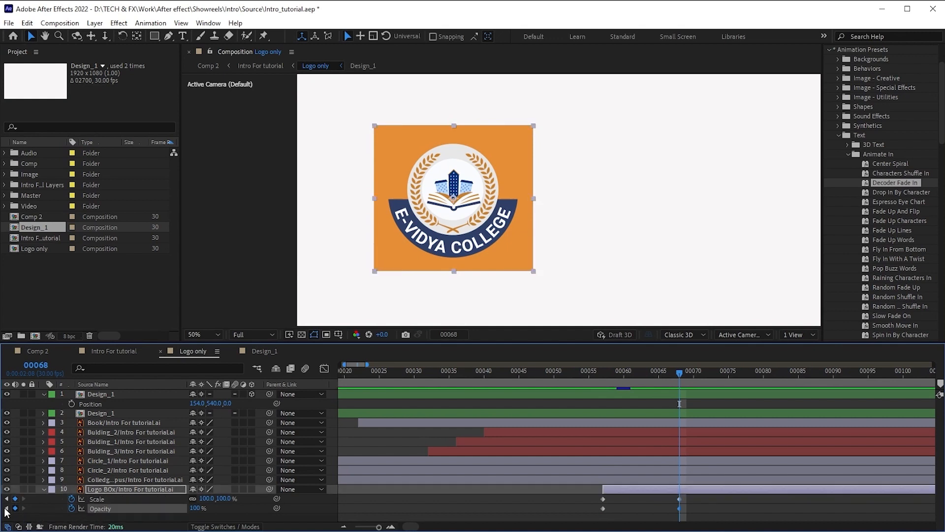
- Set the Logo BOx keyframes at frame 57 to 90% Scale and 0% Opacity, and apply Easy Ease to all its Scale and Opacity keyframes
click(6, 507)
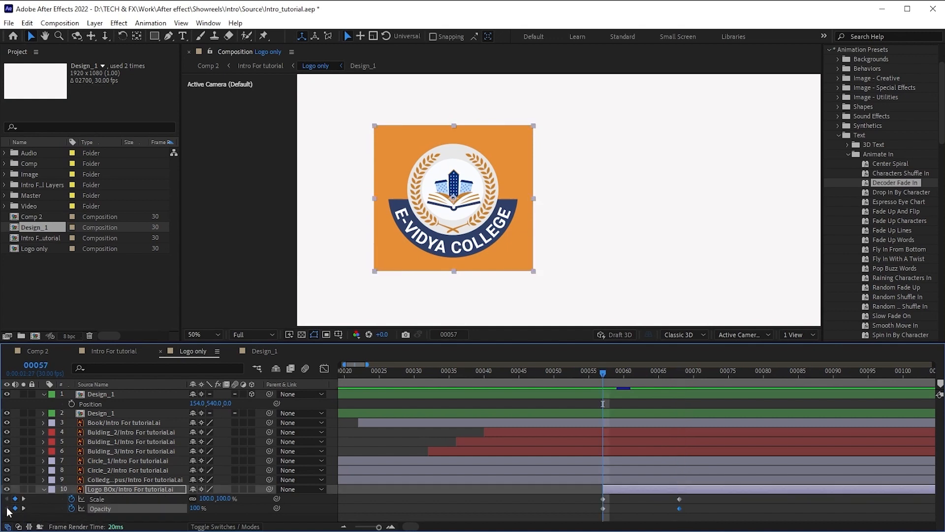
click(207, 498)
text(90)
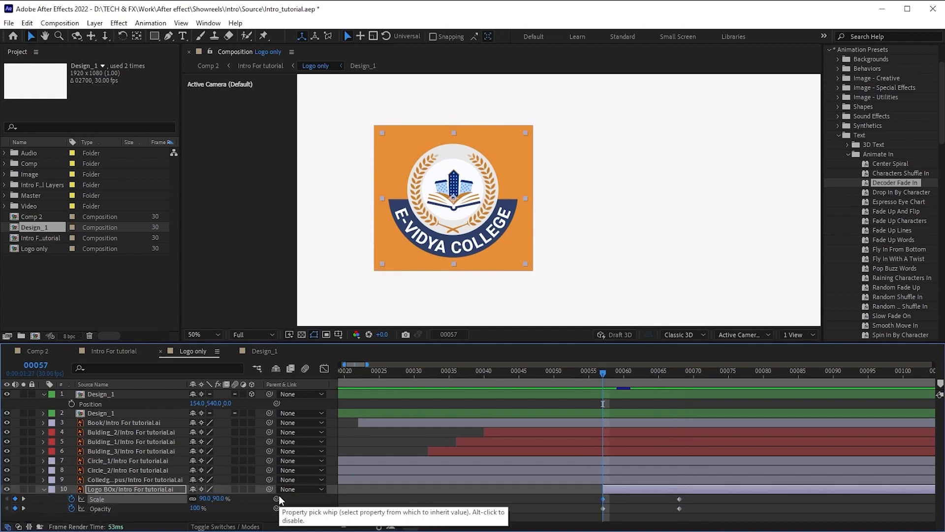
key(Return)
click(198, 507)
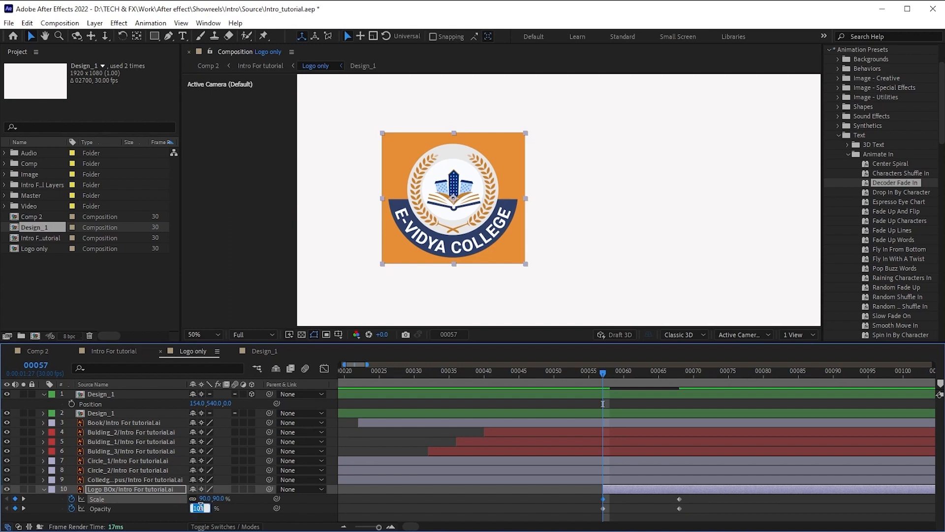
text(0)
key(Return)
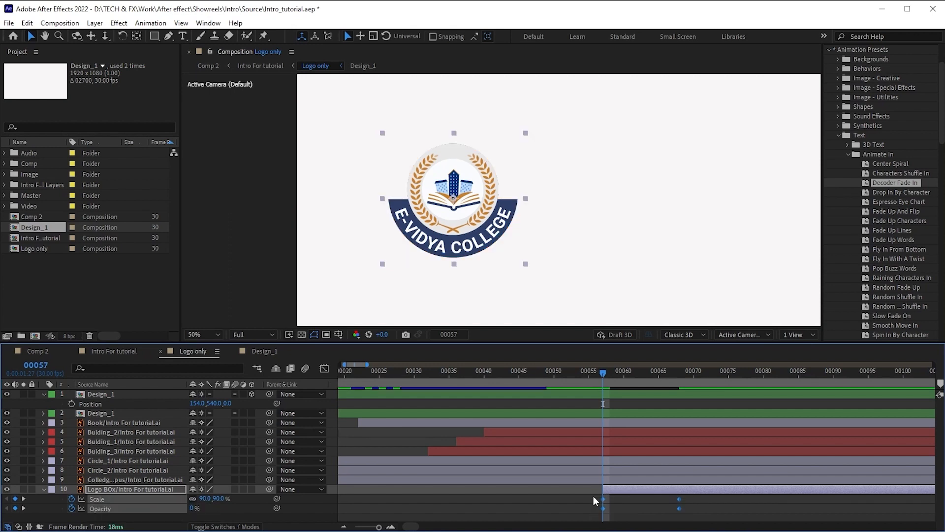
key(F9)
- Play back the complete logo animation from frame 0 and stop the preview
key(Home)
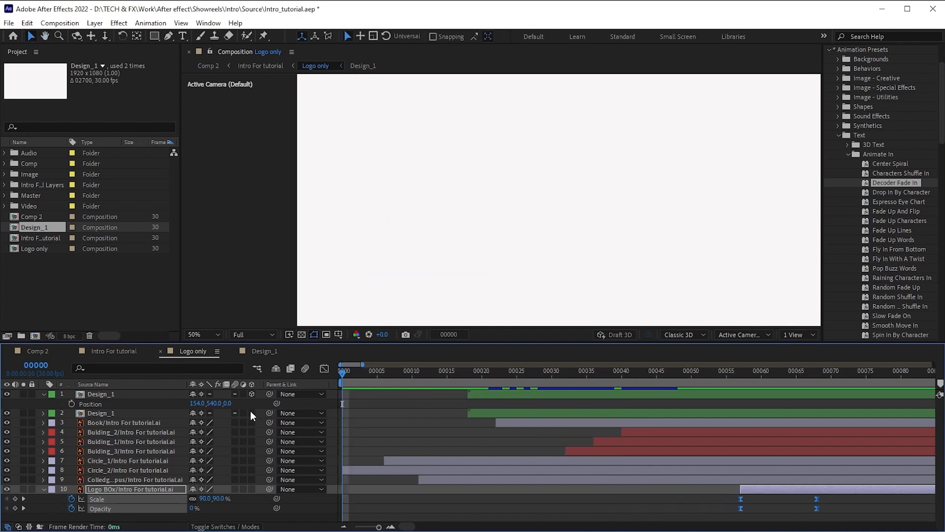
key(space)
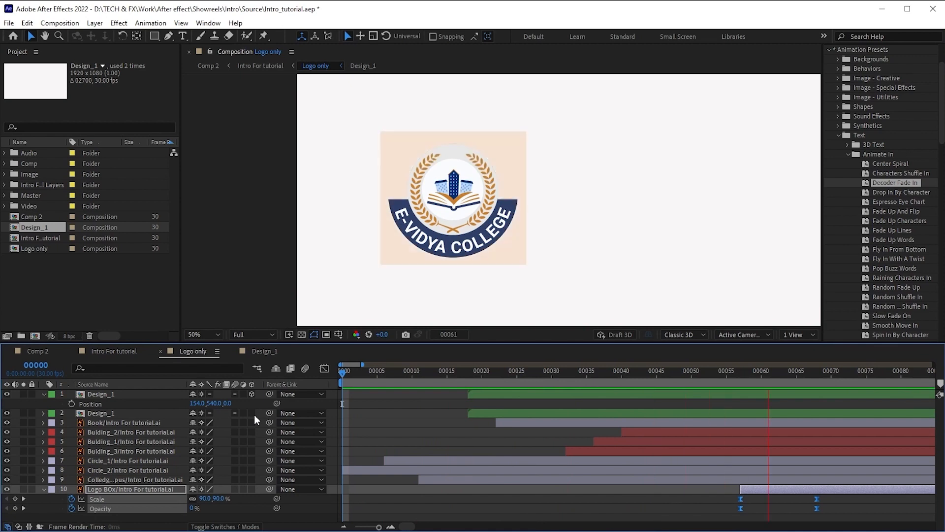
key(space)
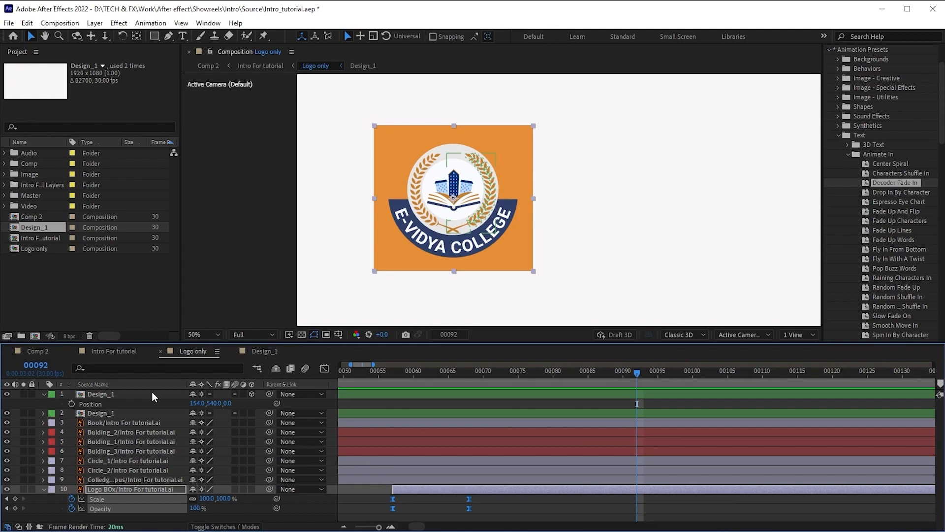
- Switch to the Intro For tutorial composition and scrub through its logo animation from frame 0
click(105, 351)
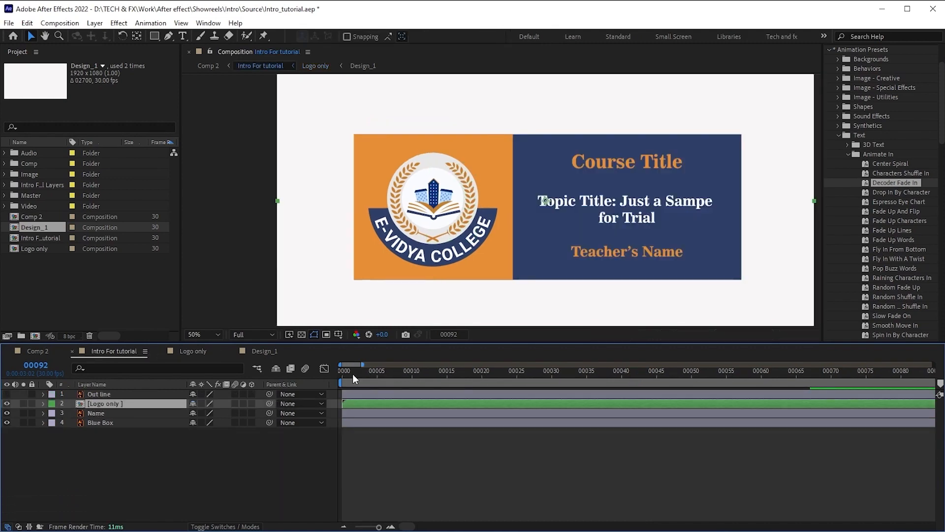
click(344, 373)
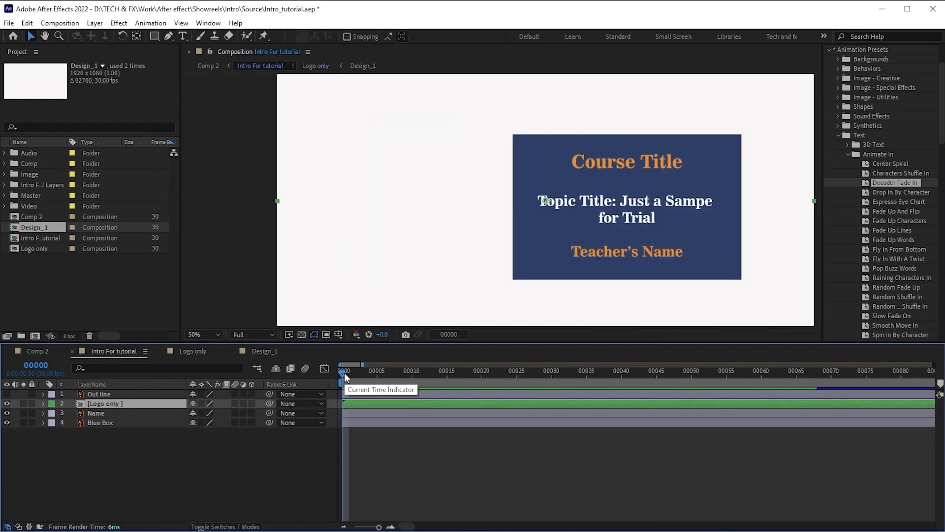
drag(345, 376, 815, 375)
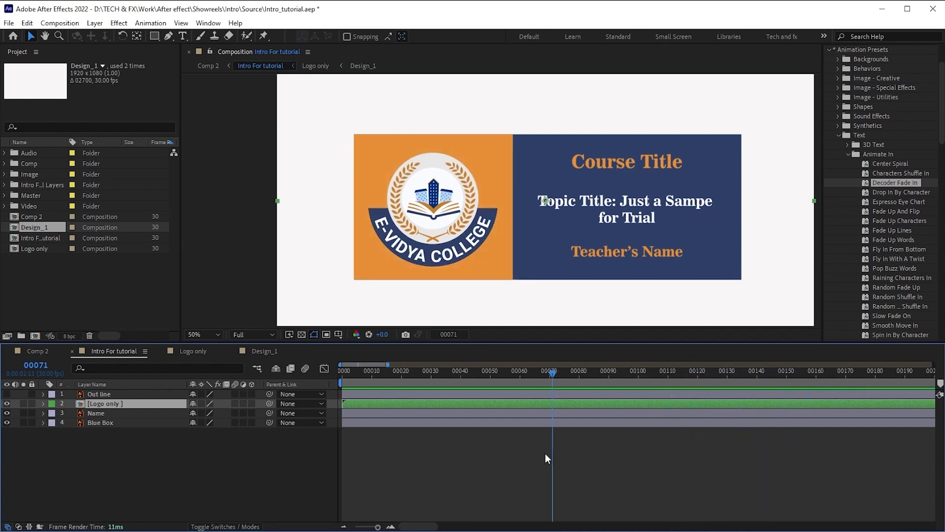
- Show the timeline in timecode and move the current time to 0:00:04:00
click(545, 454)
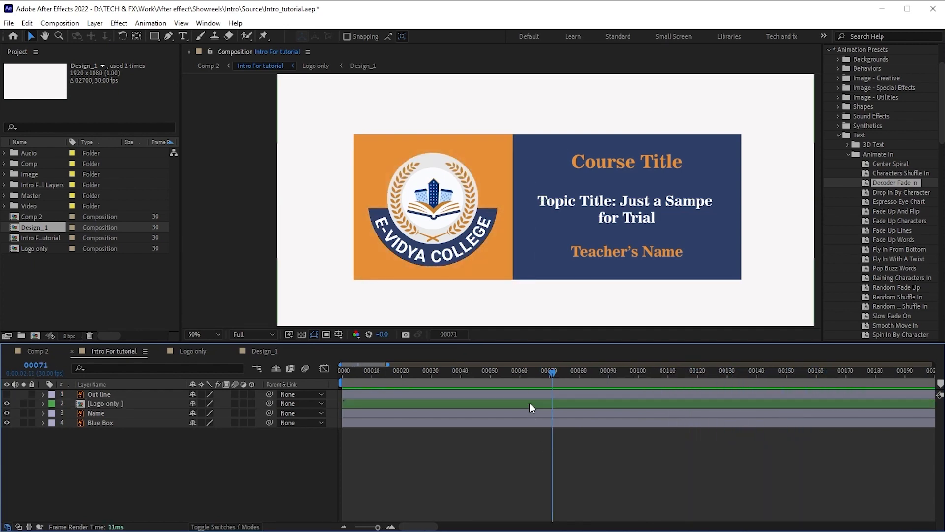
click(530, 403)
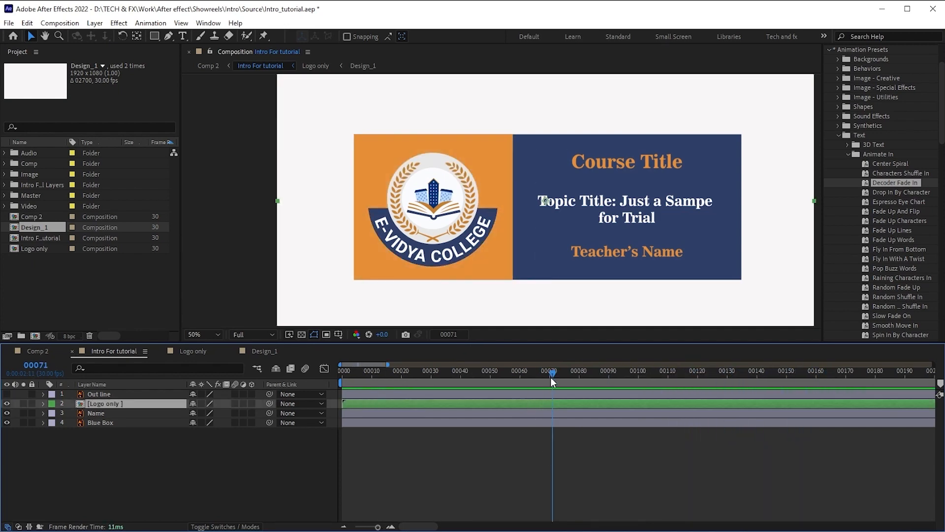
drag(471, 377, 474, 378)
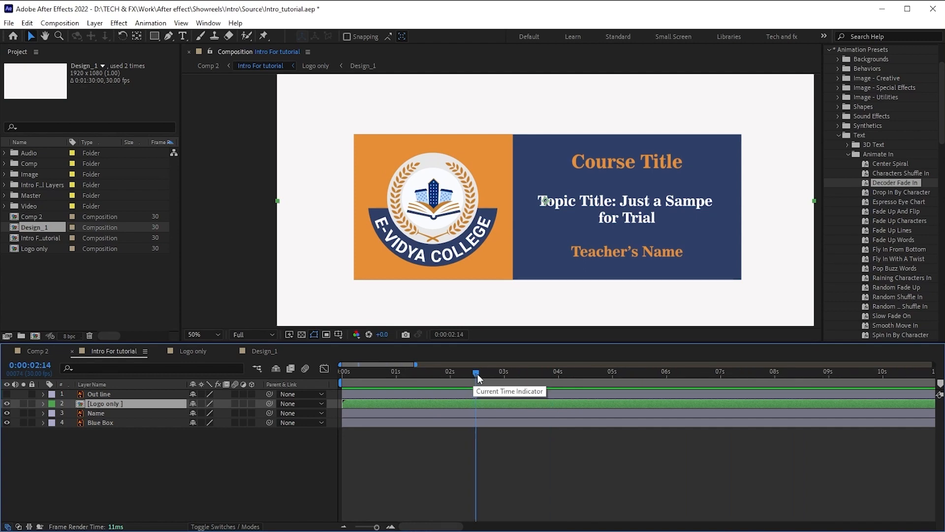
drag(477, 375, 561, 373)
- Hide the Name and Blue Box layers, and show and select the Out line layer
click(96, 413)
click(95, 424)
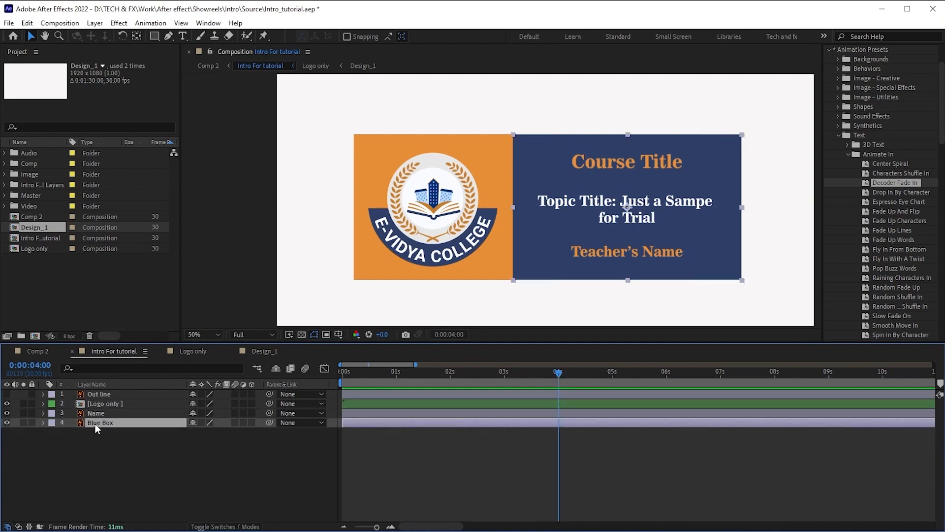
ctrl+click(96, 414)
drag(8, 412, 9, 439)
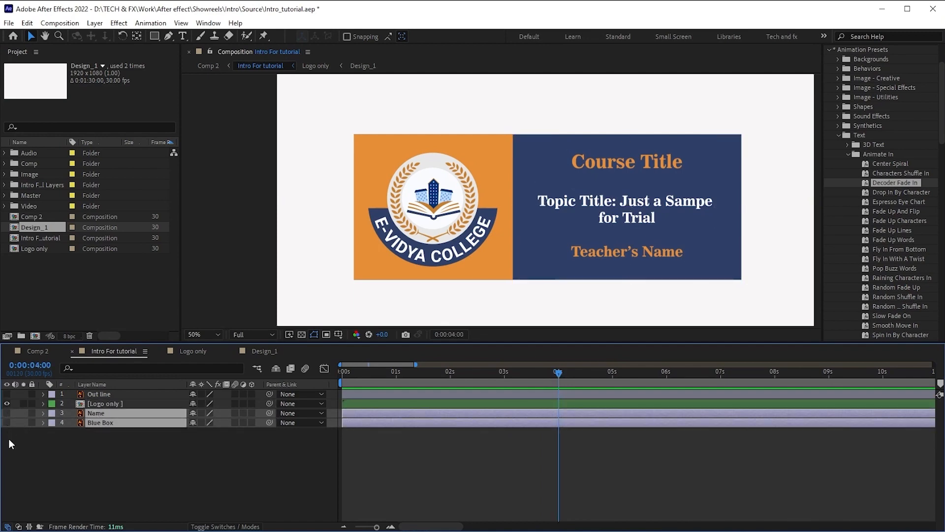
click(22, 447)
click(83, 395)
- Display the Title/Action Safe guides and fit the whole composition in the viewer
click(338, 334)
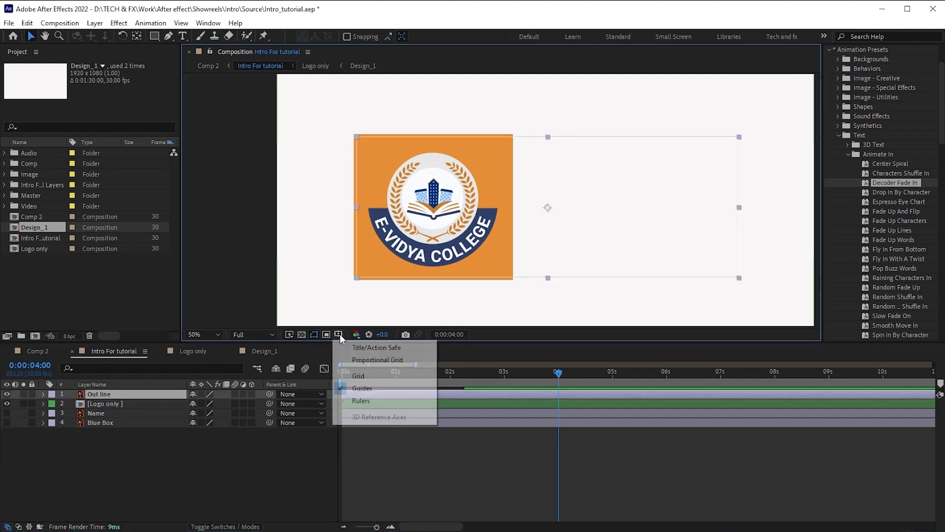
click(388, 348)
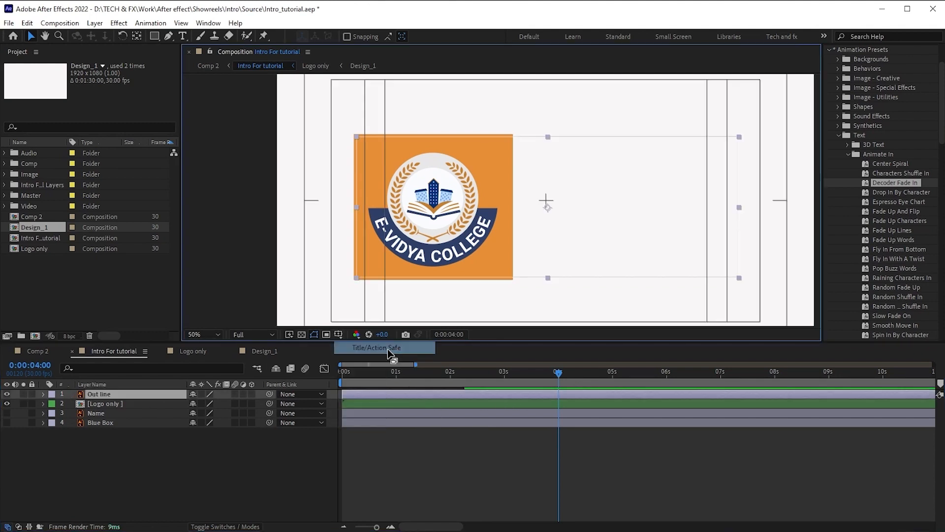
click(403, 444)
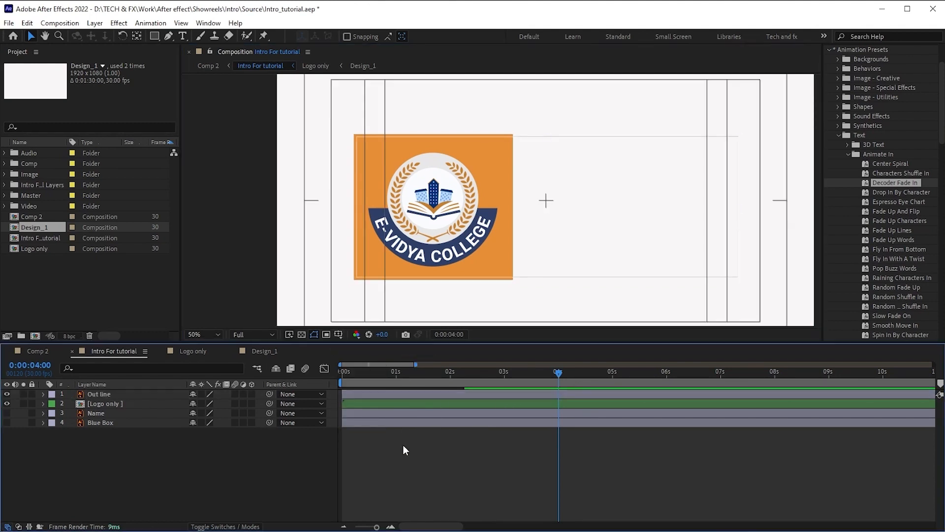
click(204, 335)
click(212, 355)
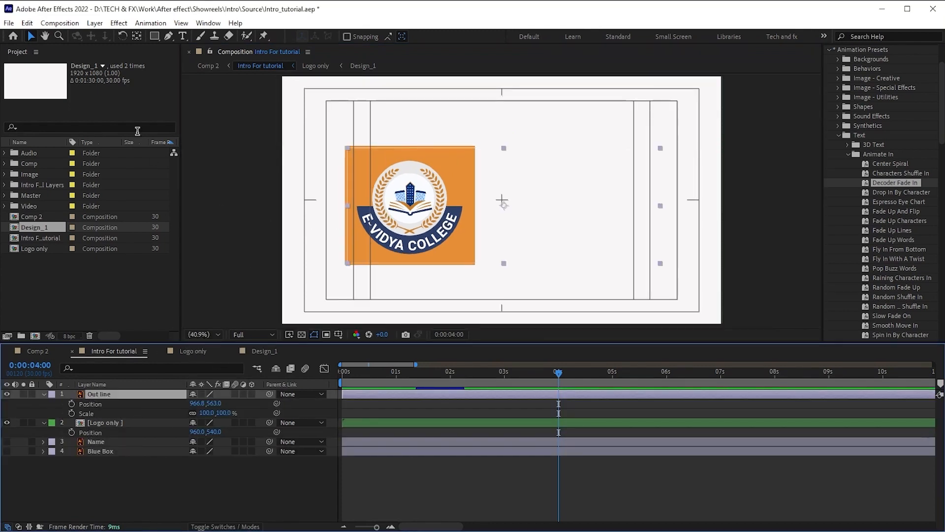
- Move the Out line layer's anchor point to the middle of its left edge with the Pan Behind tool
key(y)
scroll(465, 243, up, 1)
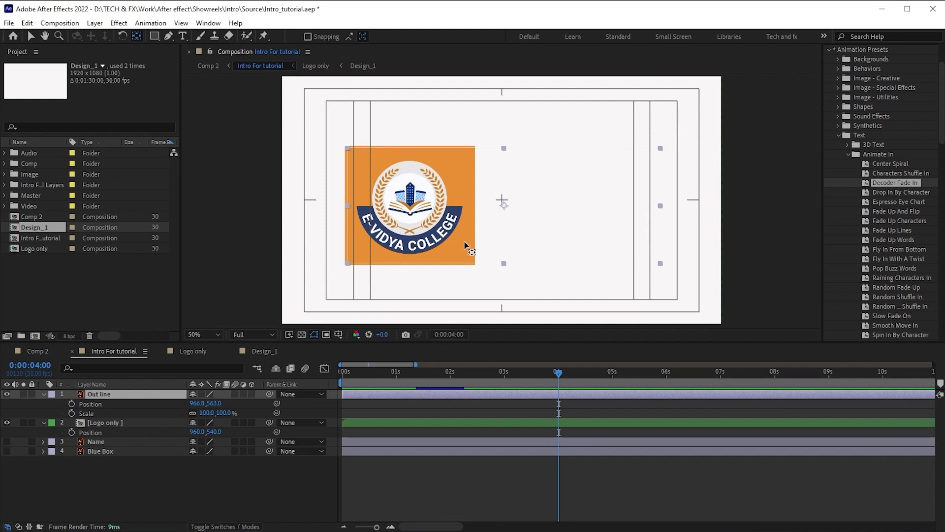
mouse_move(502, 215)
mouse_down()
mouse_move(625, 255)
mouse_move(435, 248)
mouse_up()
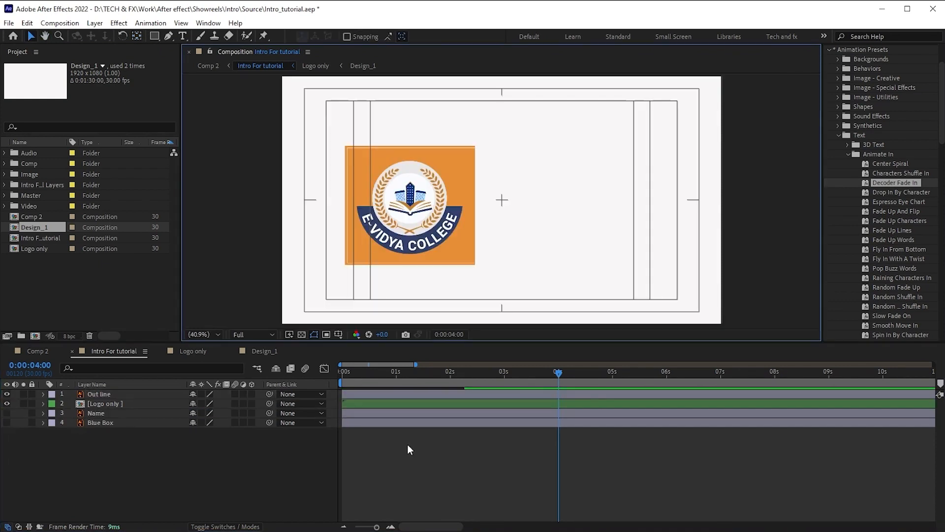
click(407, 444)
- Add a Position keyframe to the Logo only layer at 0:00:04:00
click(120, 403)
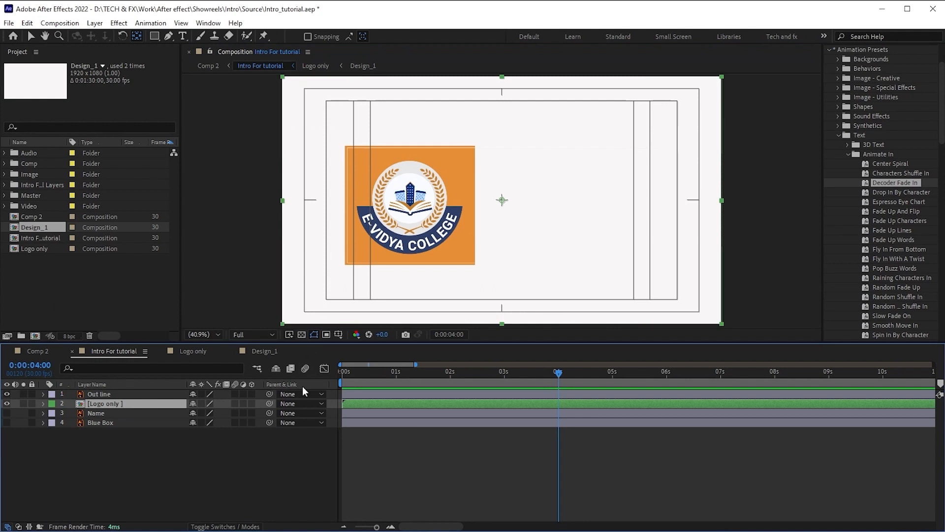
key(p)
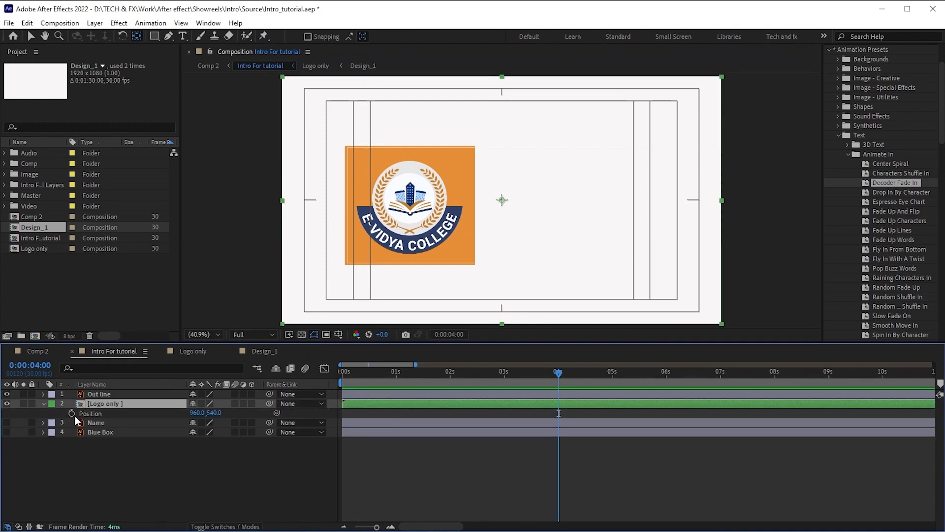
click(71, 414)
- Parent the Out line layer to Logo only and add a Scale keyframe to it at 0:00:04:00
click(114, 394)
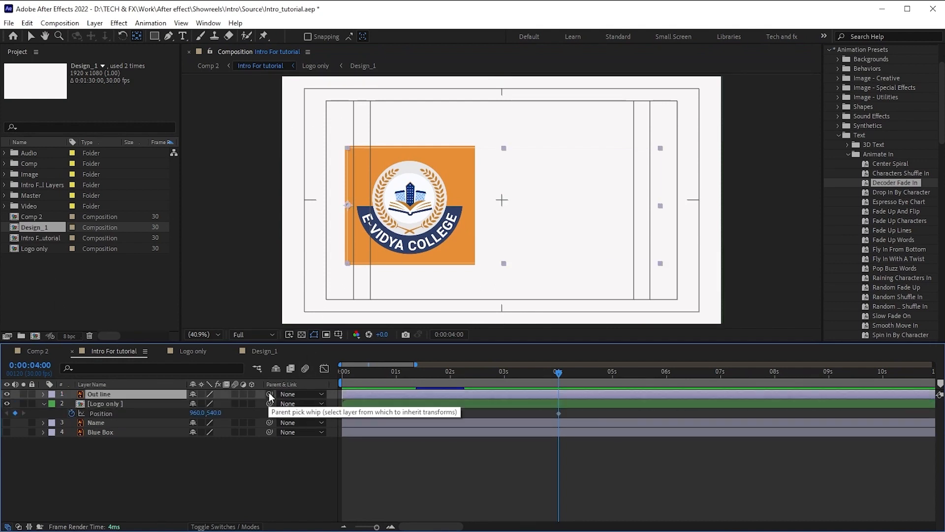
drag(270, 393, 158, 401)
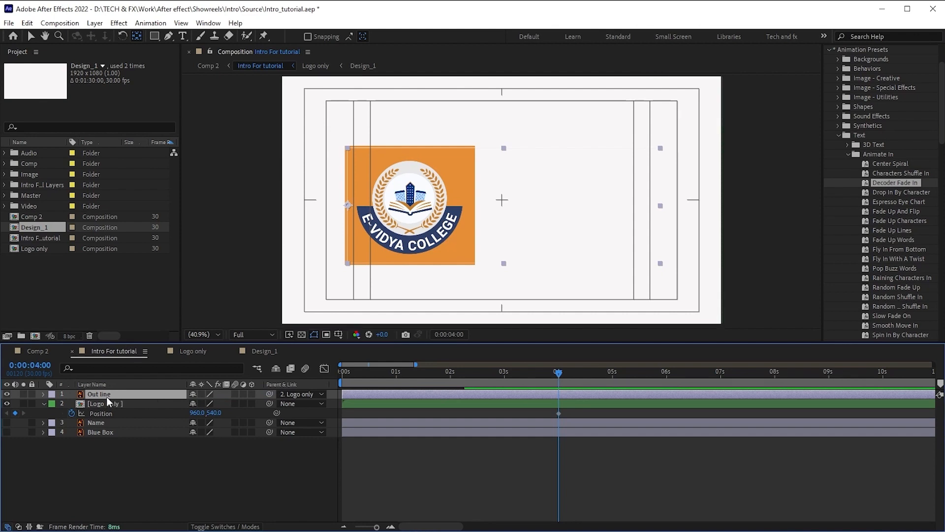
key(s)
click(72, 403)
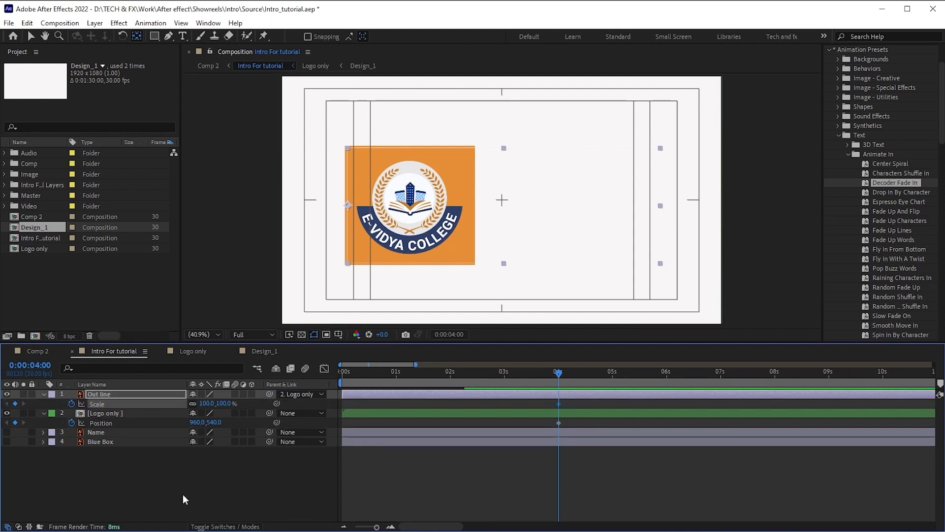
- Add a Position keyframe to Logo only and a Scale keyframe to Out line at 0:00:04:11
key(Page_Down)
key(Page_Down)
key(Page_Down)
key(Page_Down)
key(Page_Down)
key(Page_Down)
key(Page_Down)
key(Page_Down)
key(Page_Down)
key(Page_Down)
key(Page_Down)
click(15, 422)
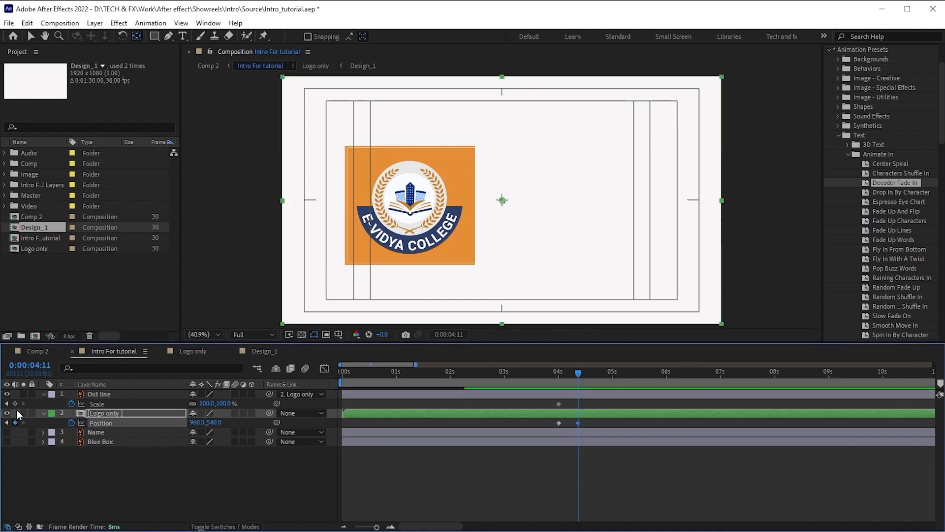
click(14, 403)
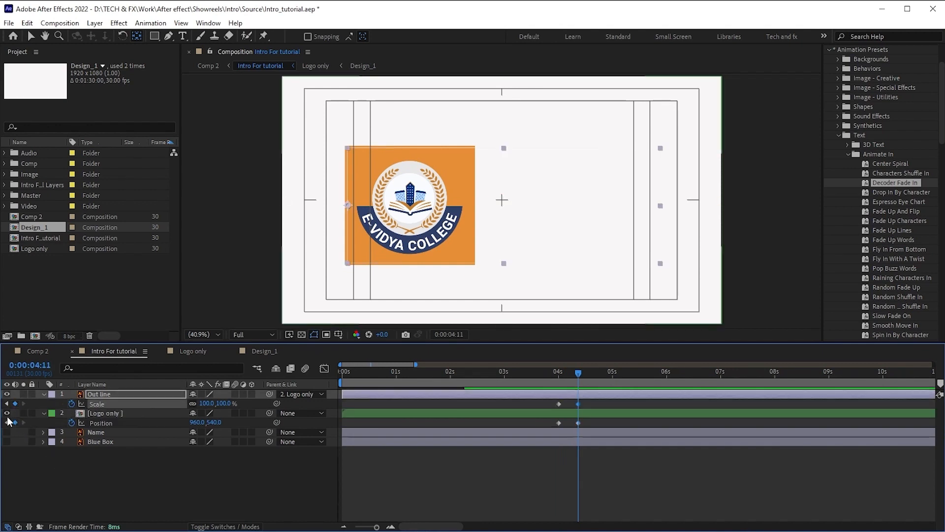
click(33, 477)
- Unlink the Out line layer's scale proportions and set its horizontal scale to 40% at the 0:00:04:00 keyframe
key(j)
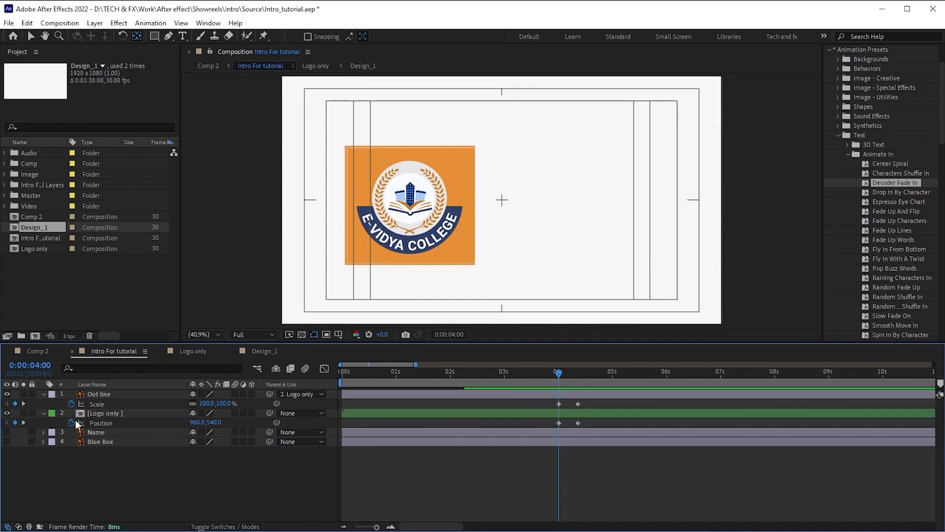
click(132, 396)
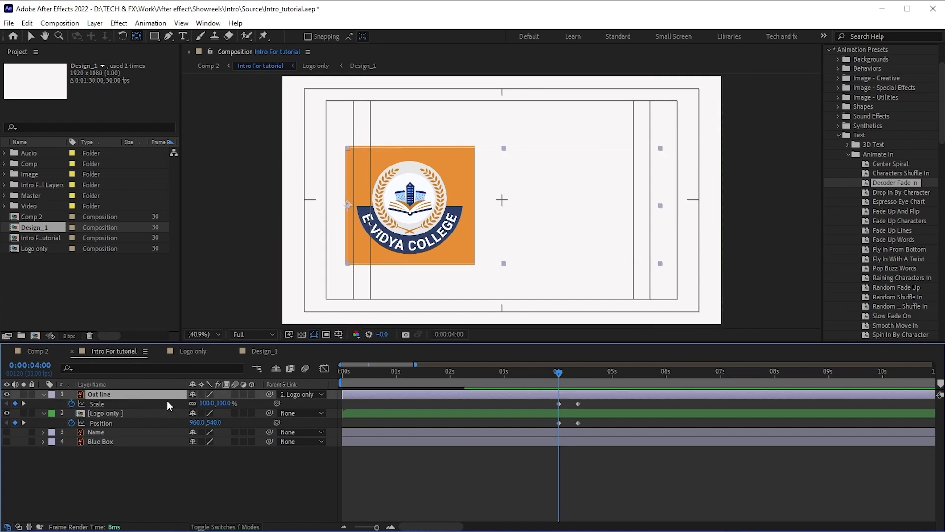
click(192, 404)
drag(205, 406, 173, 406)
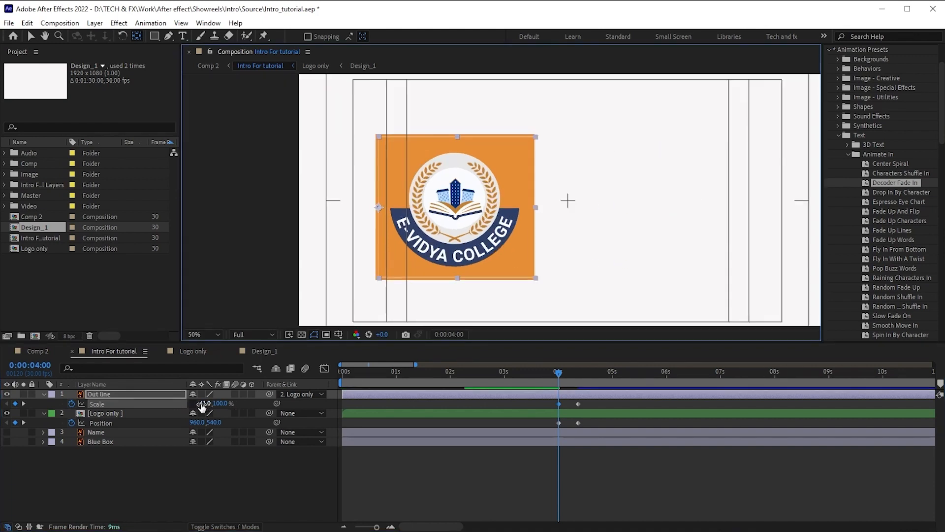
click(203, 404)
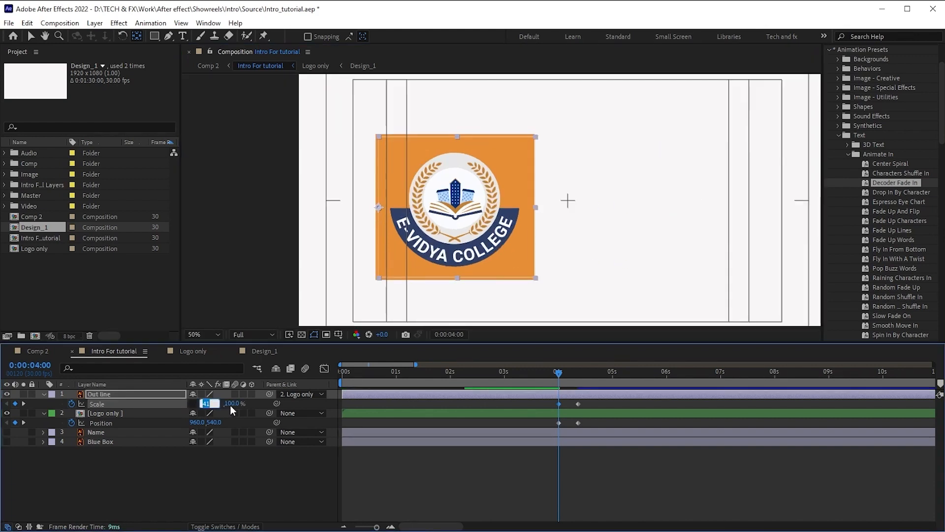
text(40)
key(Return)
click(126, 394)
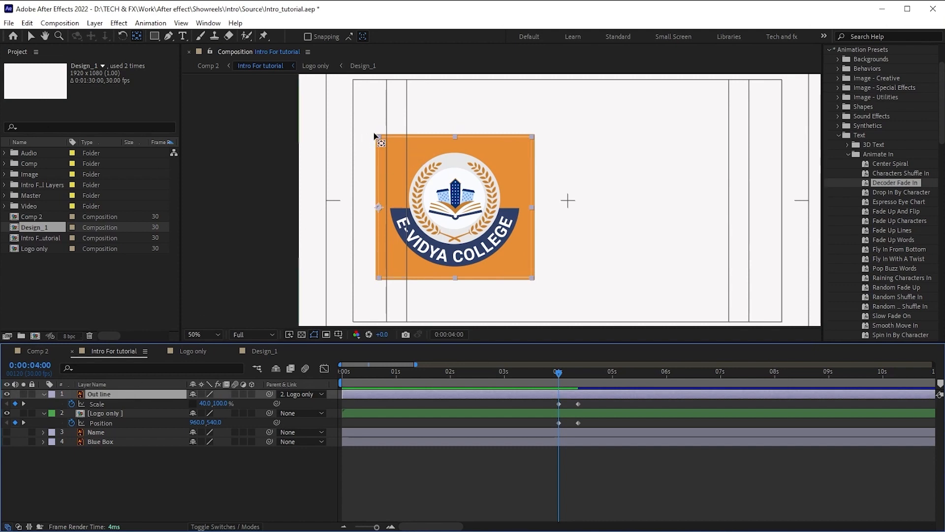
- Shift the Logo only layer horizontally to an X position of 1357 at 0:00:04:00, with the whole composition fitted in the viewer
click(130, 413)
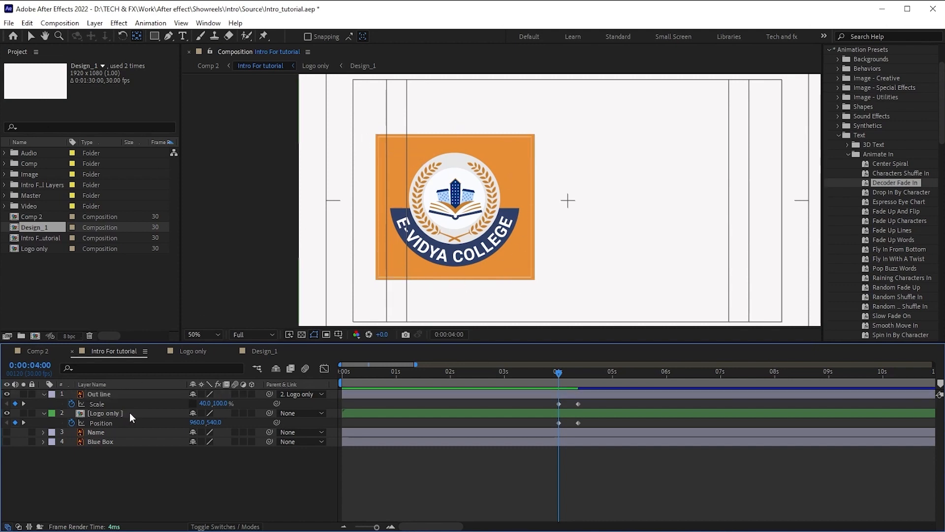
key(shift+slash)
click(128, 413)
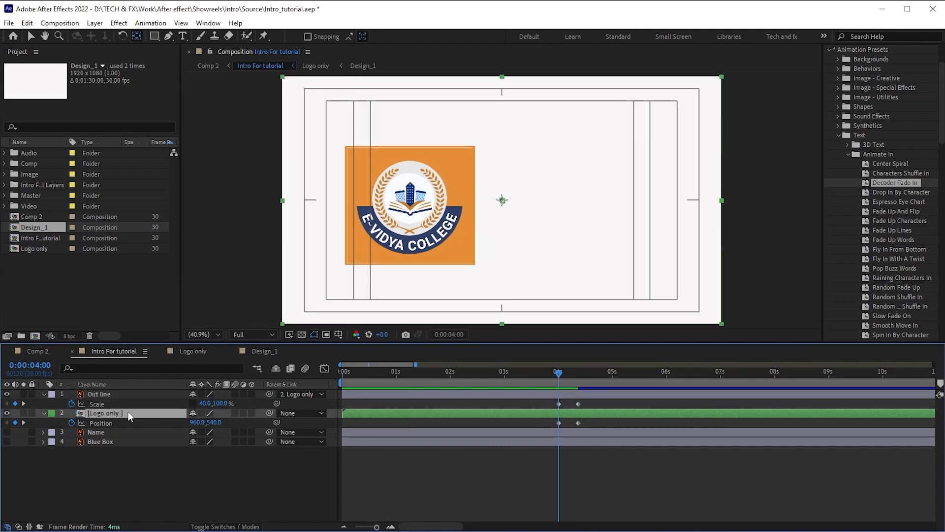
drag(192, 423, 398, 404)
- Apply Easy Ease to the Out line Scale keyframes and the Logo only Position keyframes
drag(593, 402, 554, 426)
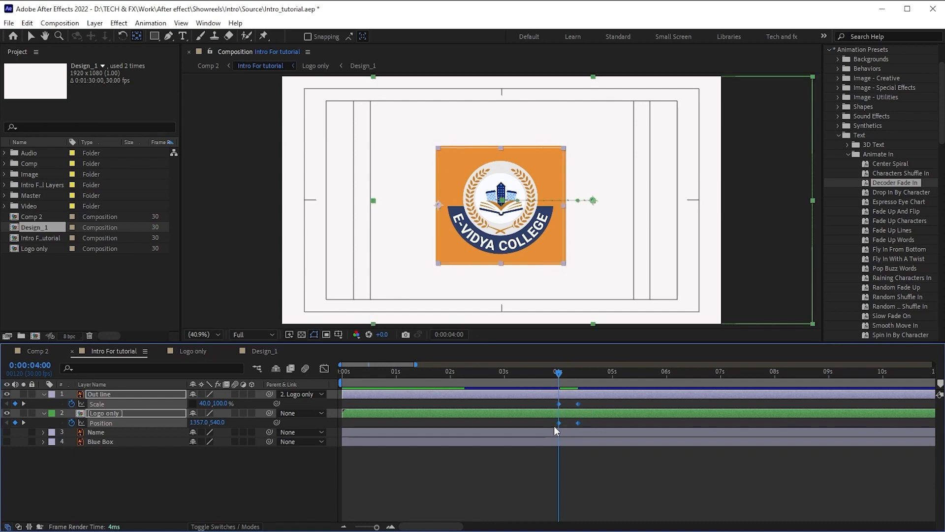
key(F9)
click(554, 426)
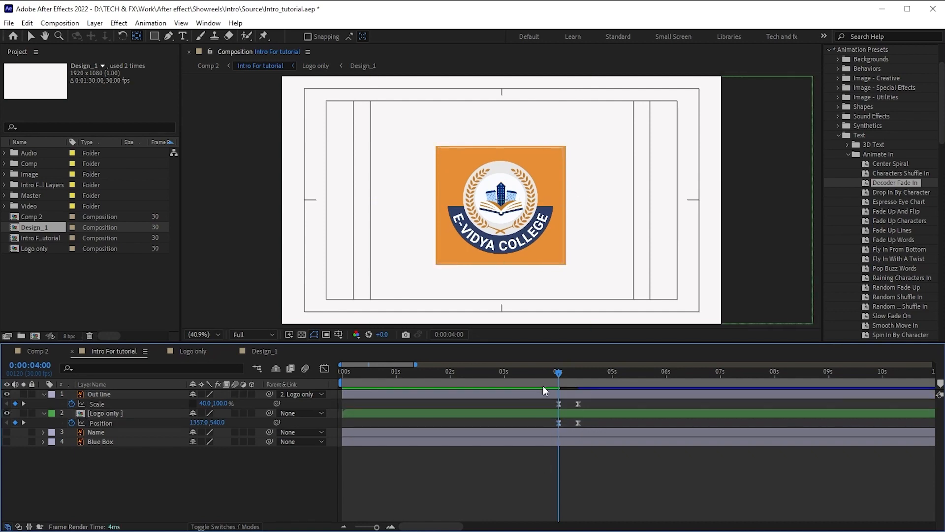
- Trim the Out line layer's start to 0:00:02:00 and add an Opacity keyframe there
drag(559, 374, 451, 374)
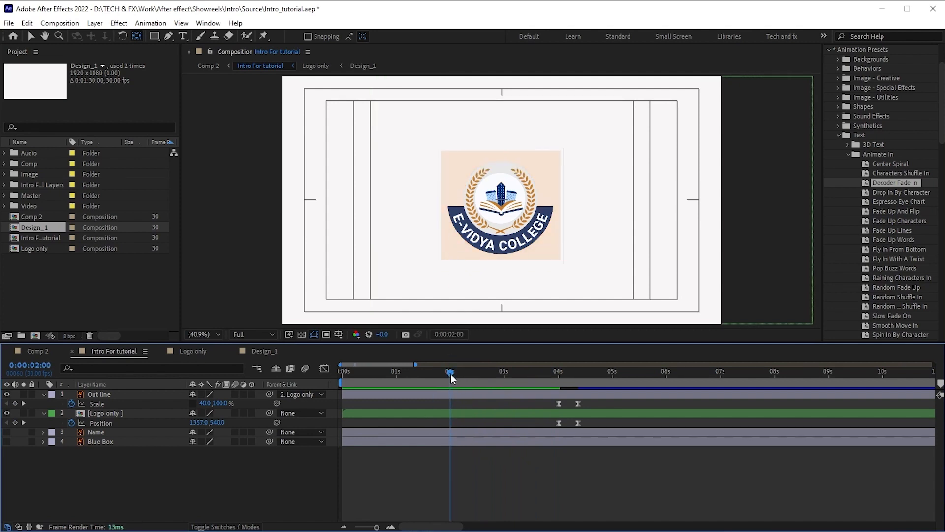
click(452, 396)
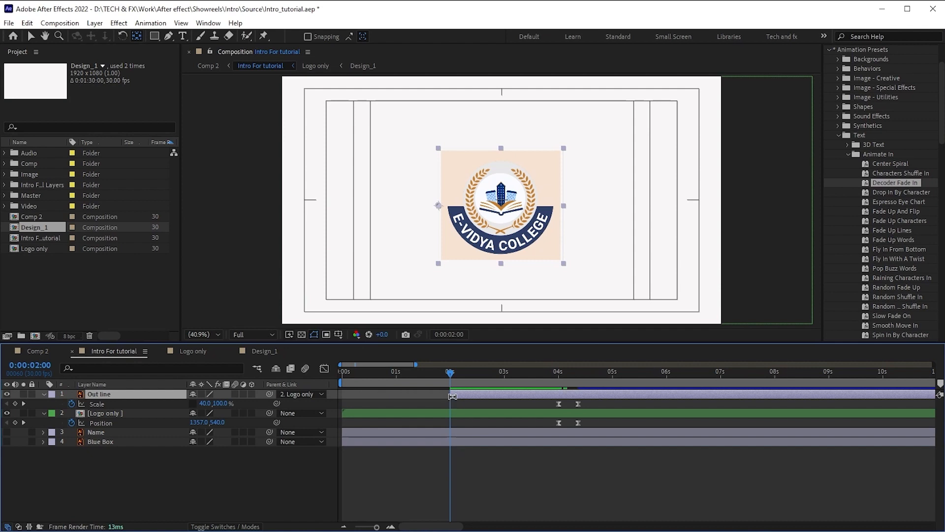
key(t)
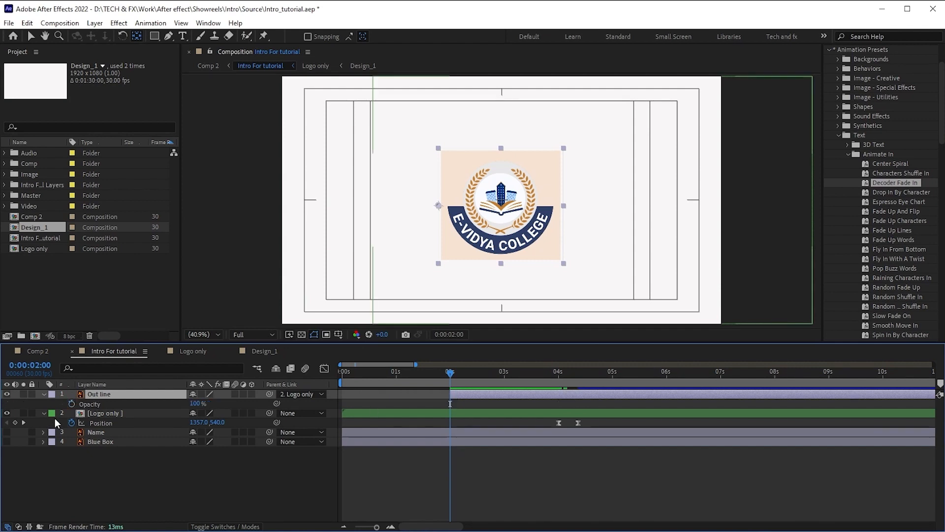
click(71, 403)
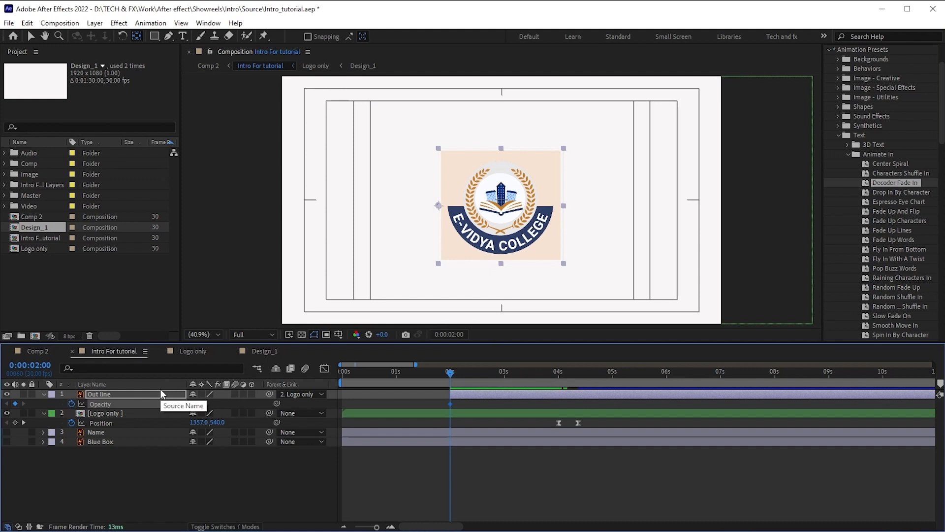
- Fade the Out line layer in from 0% at 0:00:02:00 to 100% opacity at 0:00:02:07 with Easy Ease keyframes
key(space)
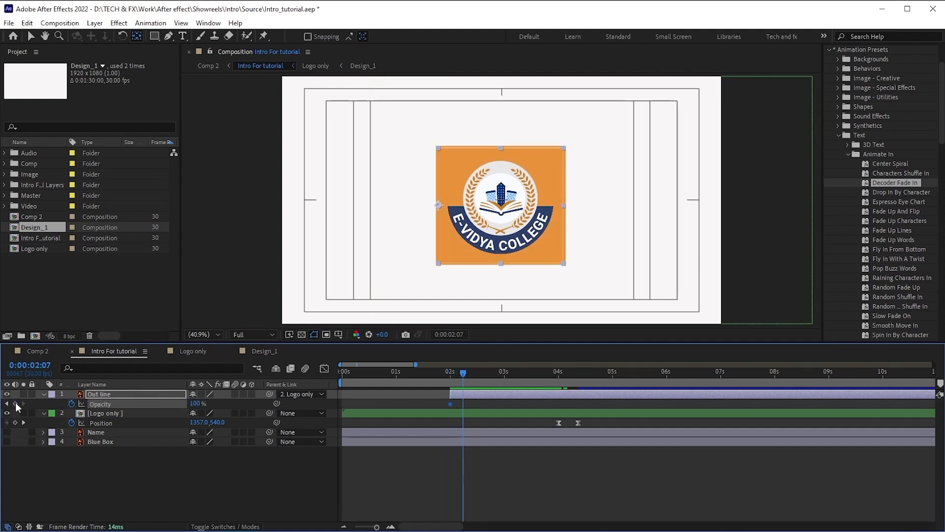
click(7, 404)
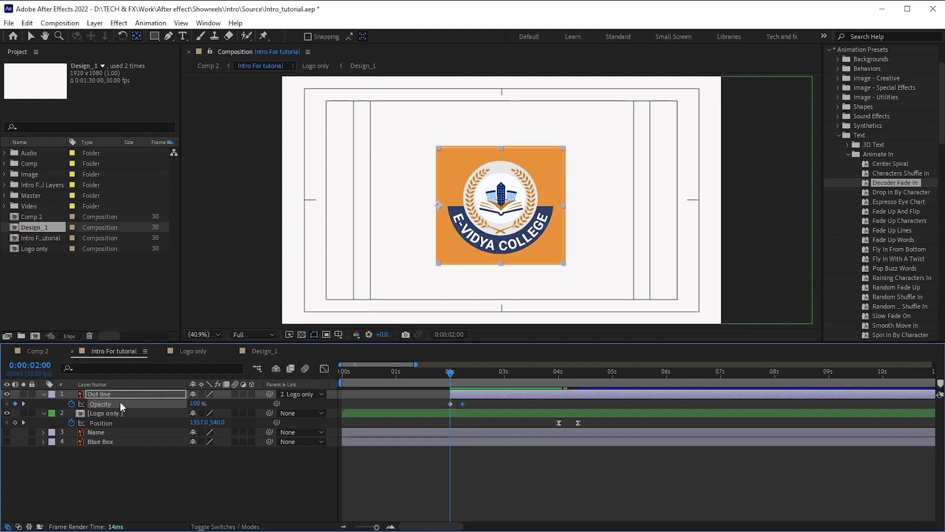
click(199, 403)
text(0)
key(Return)
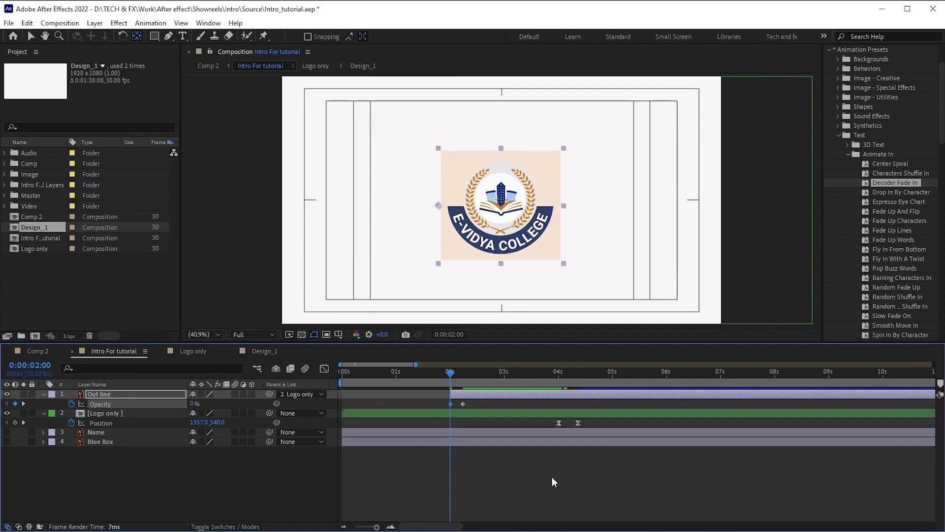
key(F9)
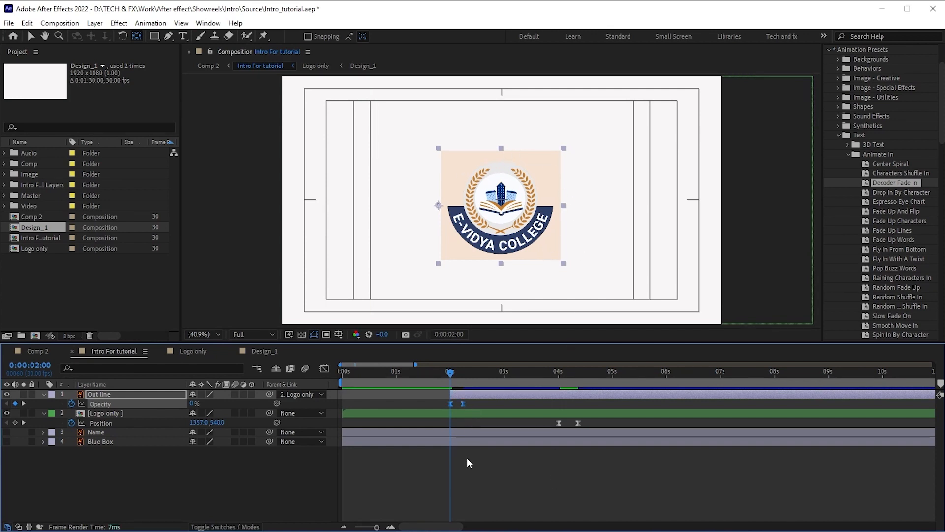
- Preview the outline fade-in and the logo's slide from 0:00:02:00 onward
click(467, 457)
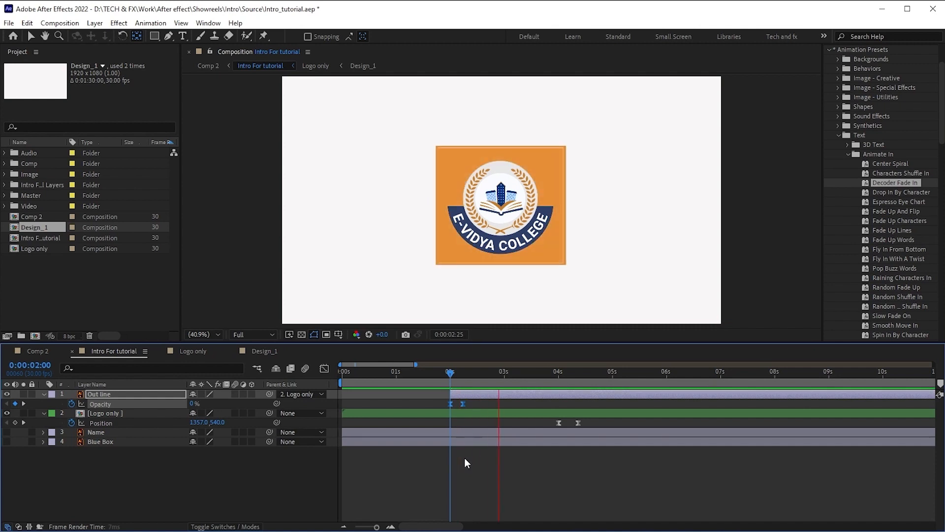
key(space)
key(space)
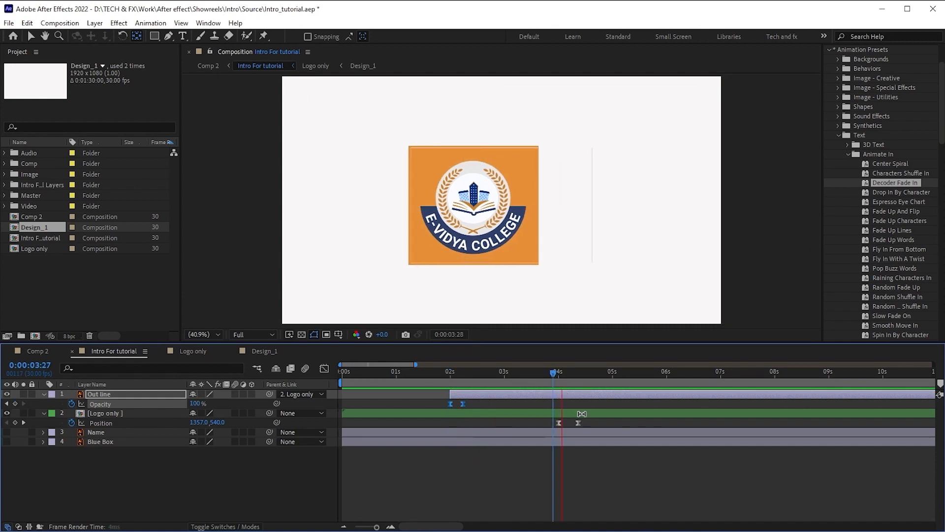
click(581, 413)
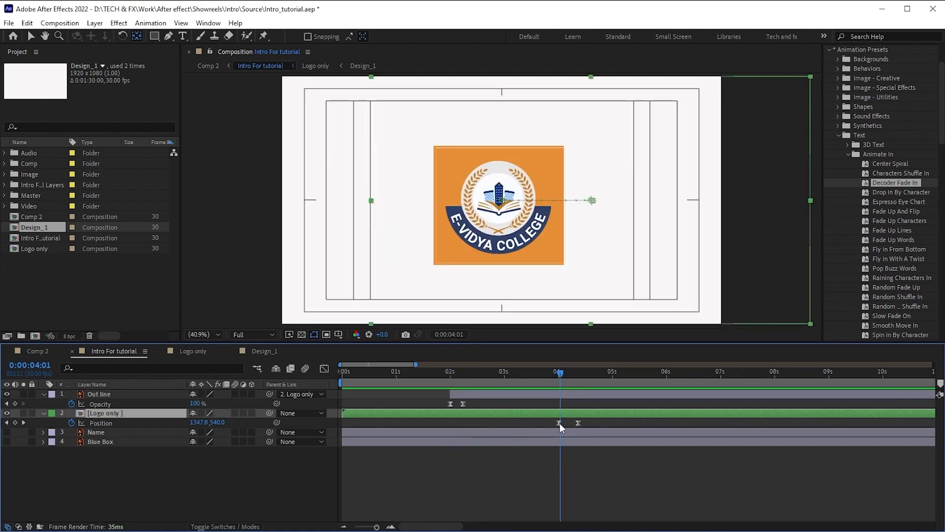
- Return to the Logo only Position keyframe at 0:00:04:00 and make the Name and Blue Box layers visible
click(6, 422)
click(7, 423)
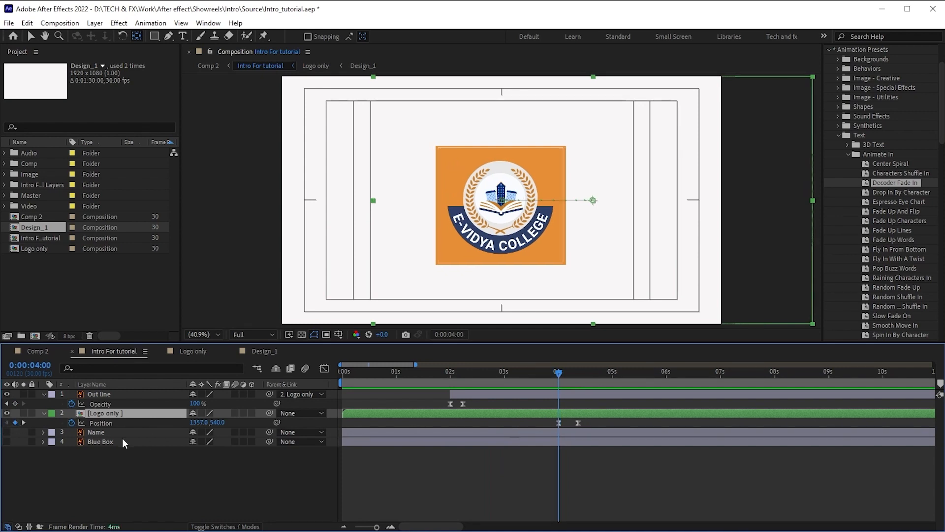
click(103, 432)
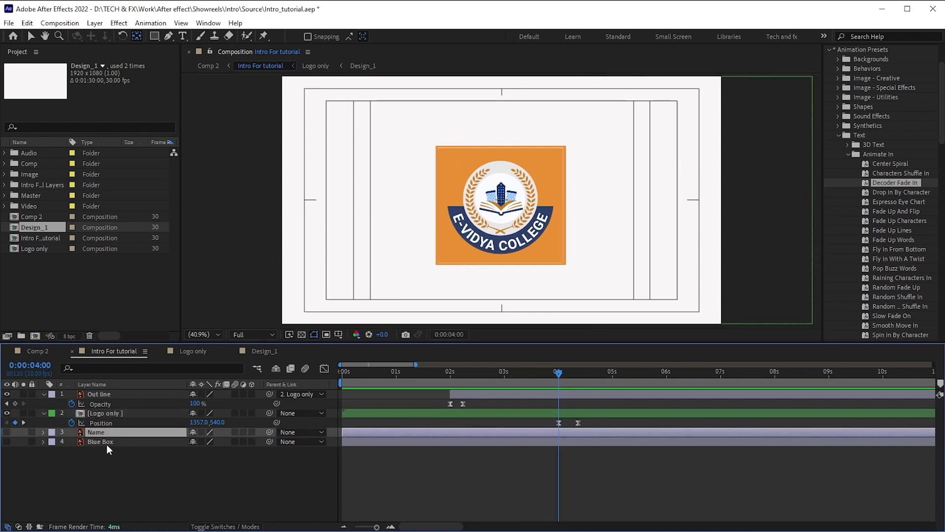
shift+click(93, 442)
drag(6, 442, 6, 433)
click(101, 474)
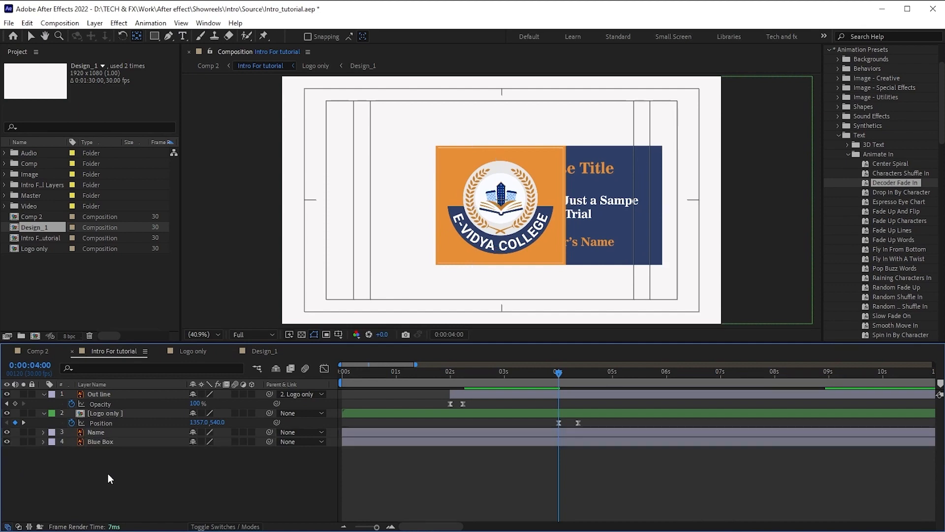
- Solo the Blue Box layer and move its anchor point to the middle of its left edge with the Pan Behind tool
click(578, 432)
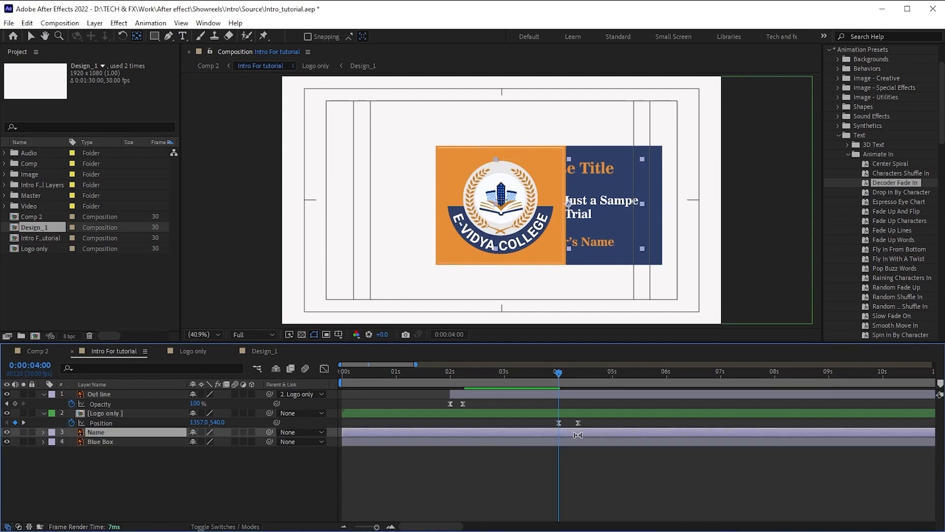
click(117, 442)
click(118, 460)
click(122, 442)
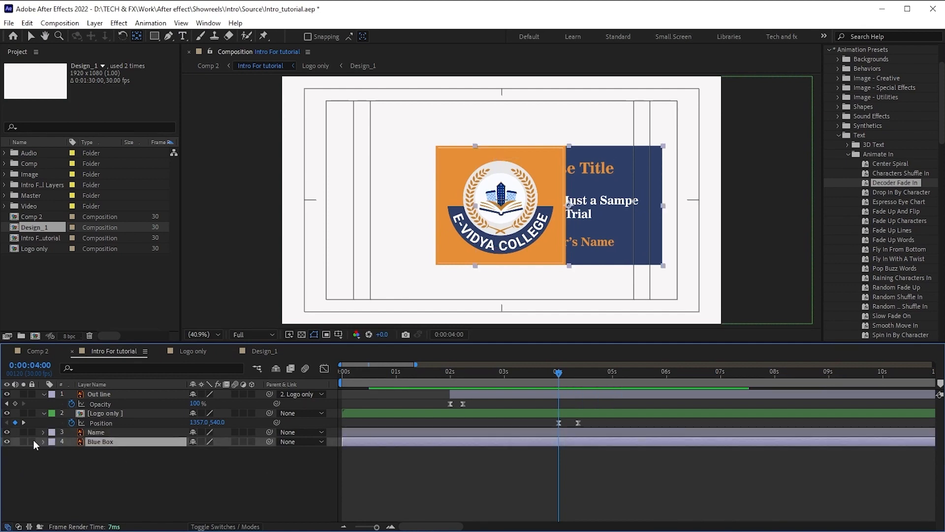
click(23, 442)
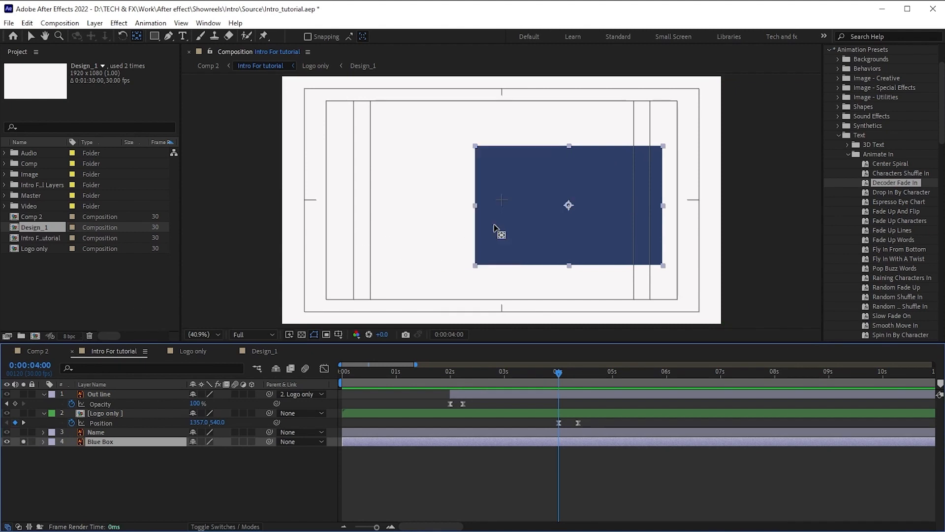
click(138, 37)
drag(571, 205, 476, 206)
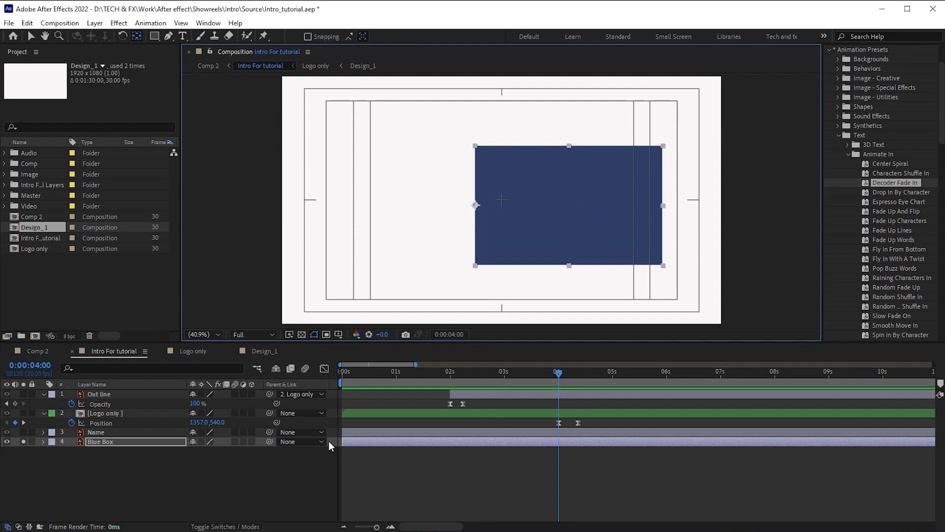
- Solo the Name layer as well and move its anchor point to the middle of its left edge
click(117, 432)
click(23, 431)
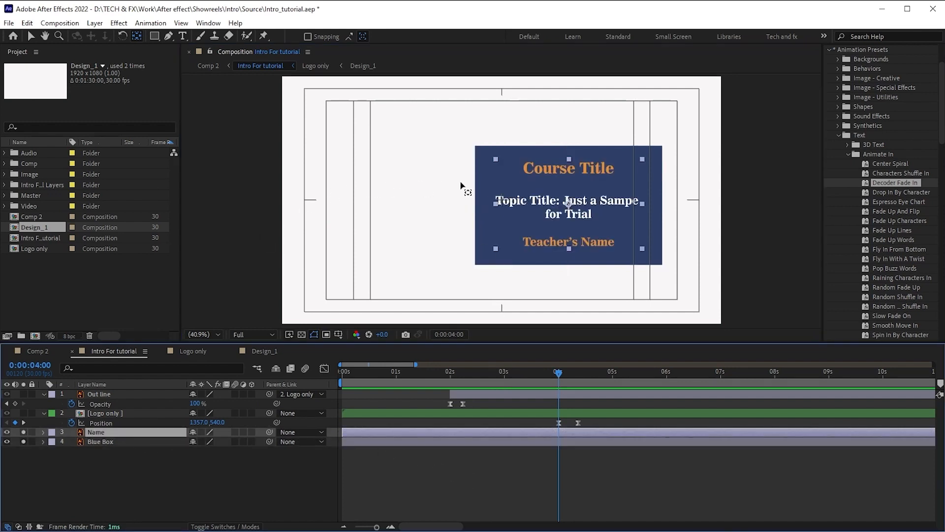
drag(568, 204, 497, 203)
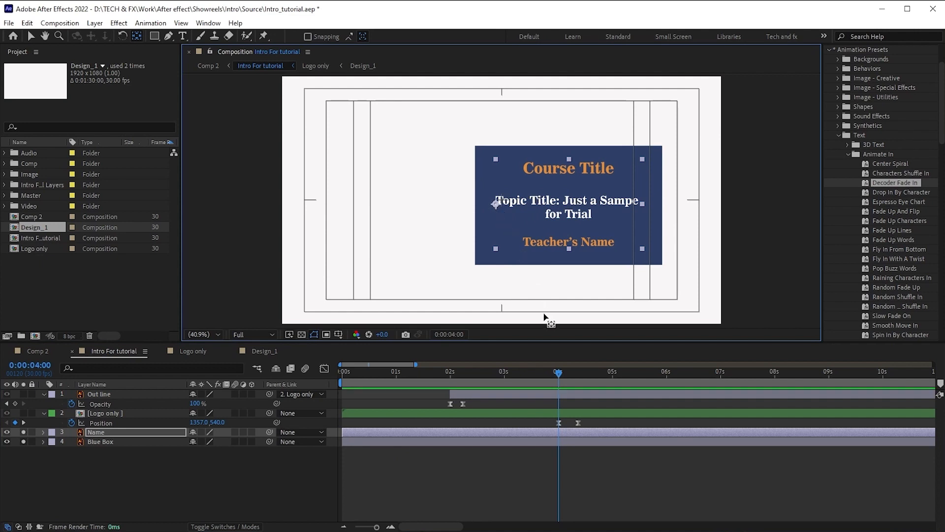
- Trim the start of the Name and Blue Box layers to 0:00:04:00
click(458, 441)
key(alt+[)
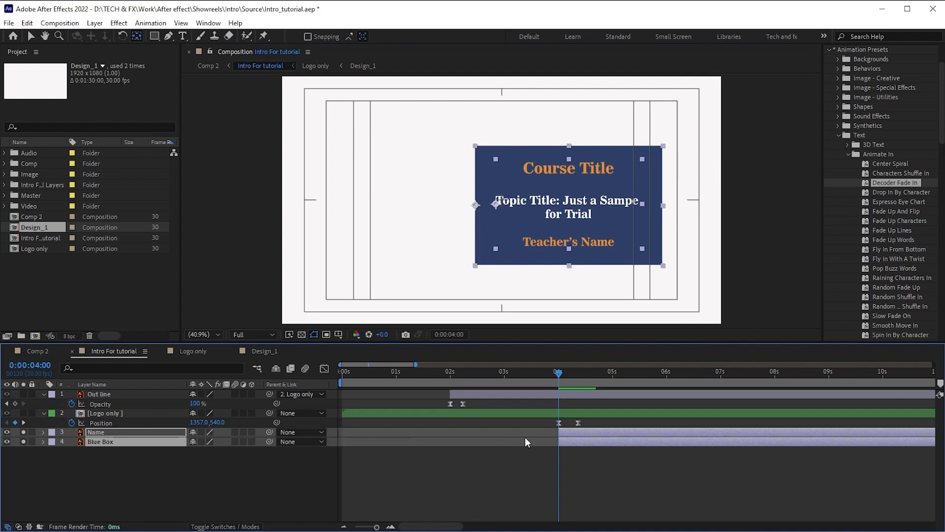
click(572, 456)
- Add an Opacity keyframe to the Blue Box layer at 0:00:04:00
click(158, 442)
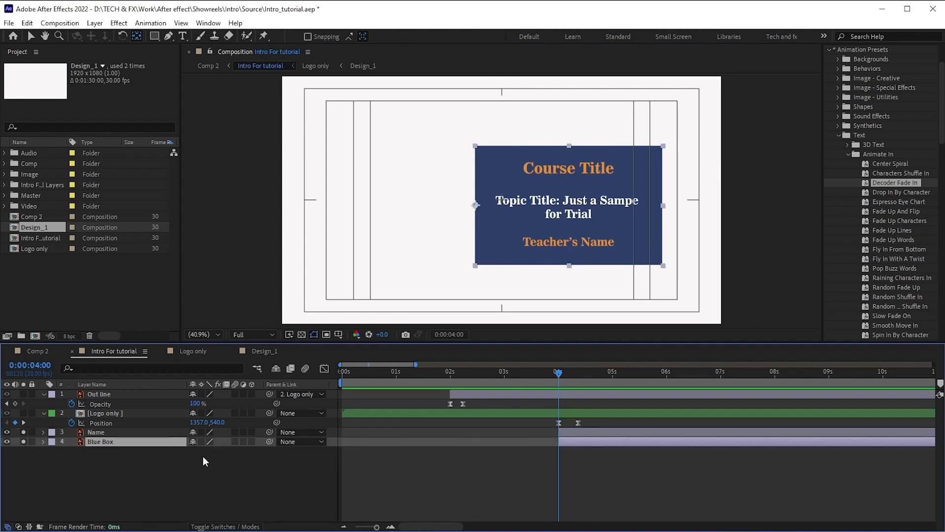
key(t)
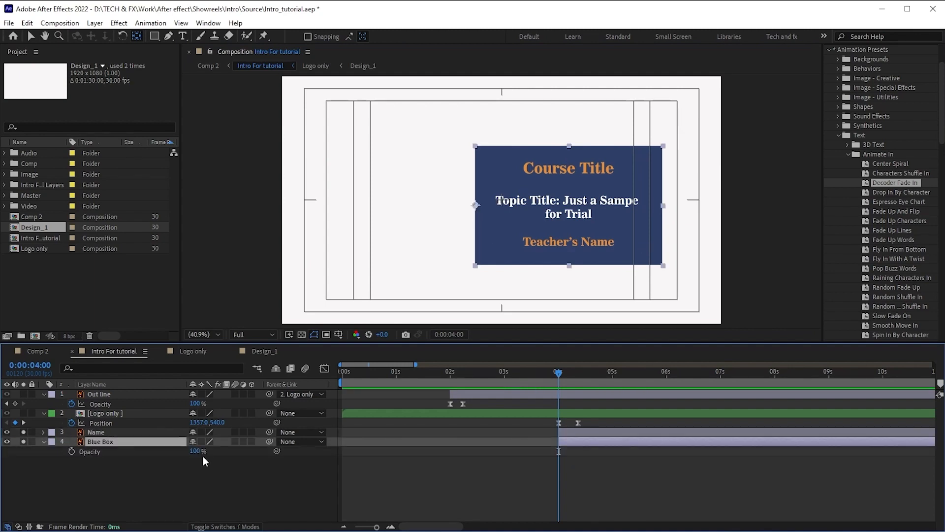
click(70, 451)
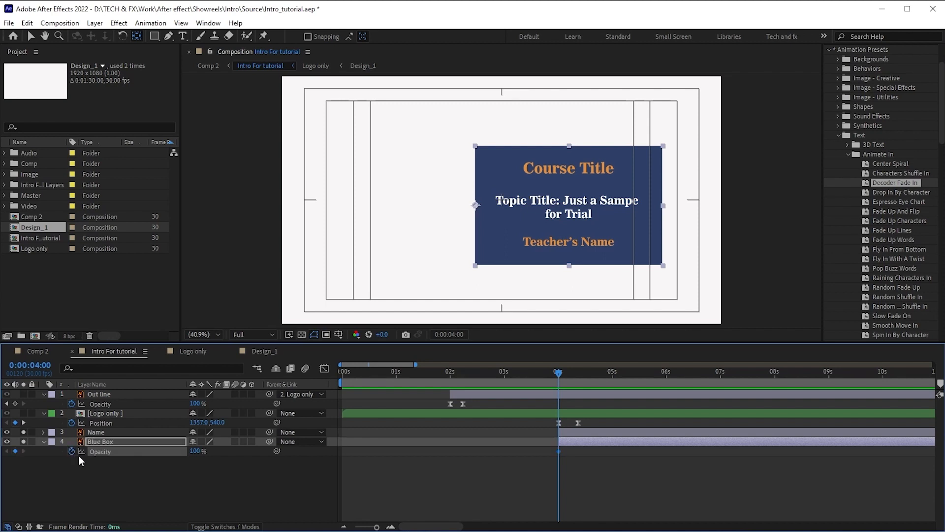
- Add a Scale keyframe to the Blue Box layer at 0:00:04:00, plus Scale and Opacity keyframes at 0:00:04:11
key(shift+s)
click(71, 451)
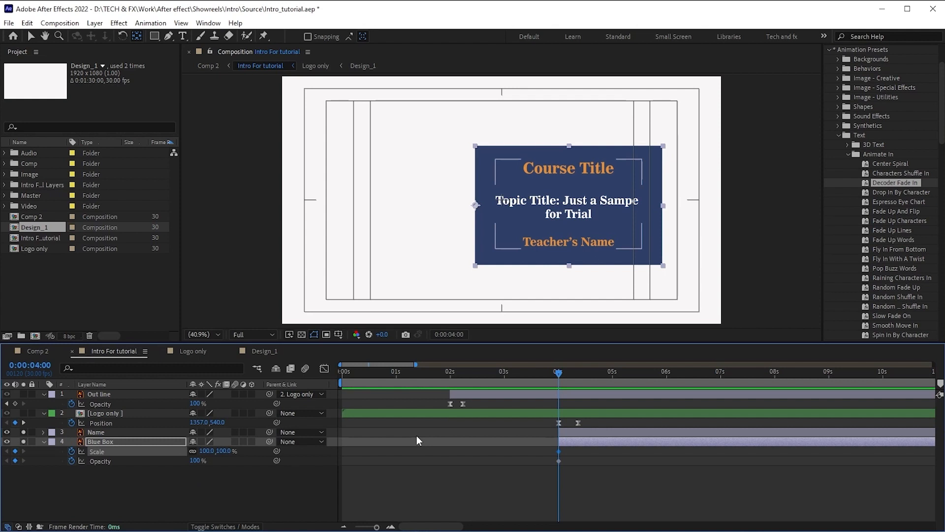
click(551, 416)
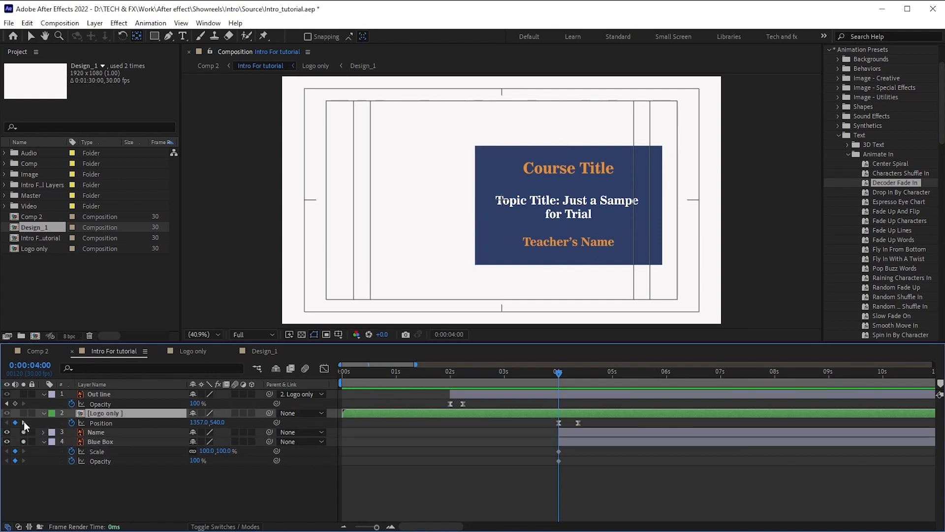
click(24, 423)
click(16, 451)
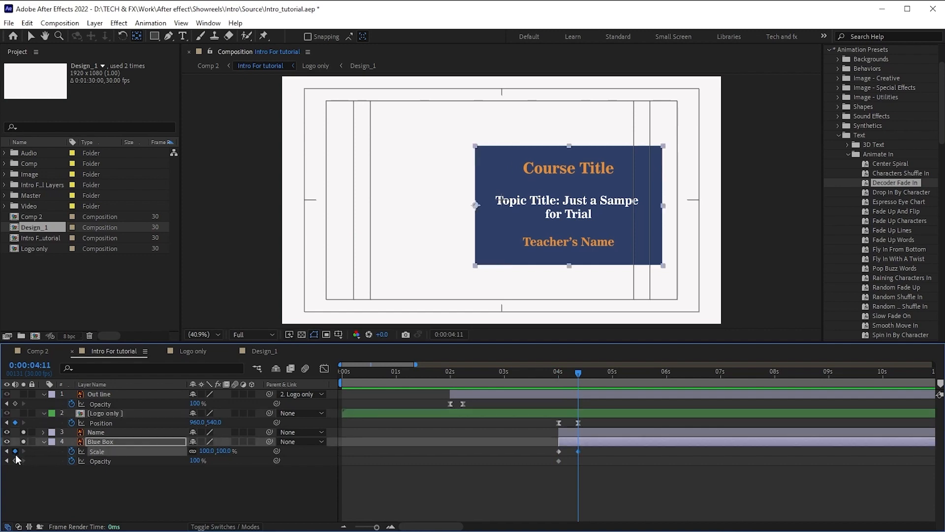
click(15, 460)
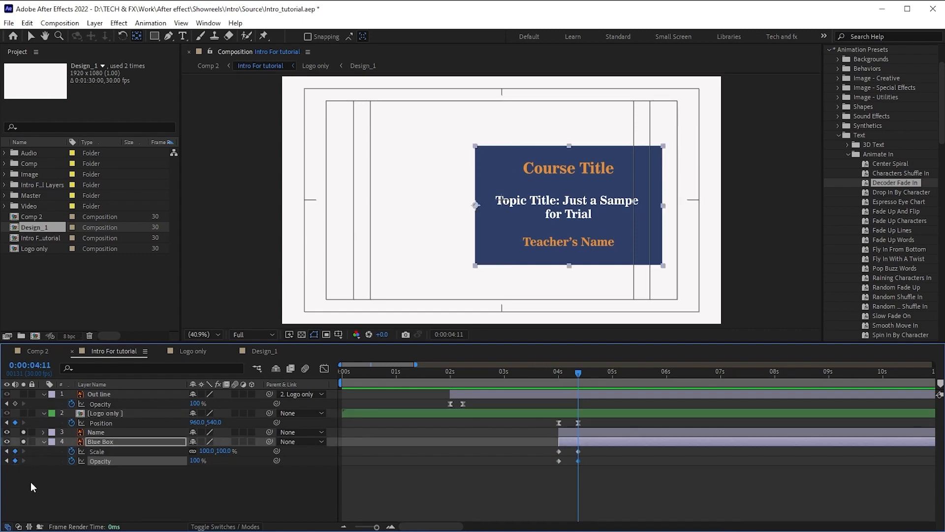
- At 0:00:04:00, unlink the Blue Box layer's Scale, set its horizontal value to 0% and set Opacity to 0%
click(6, 460)
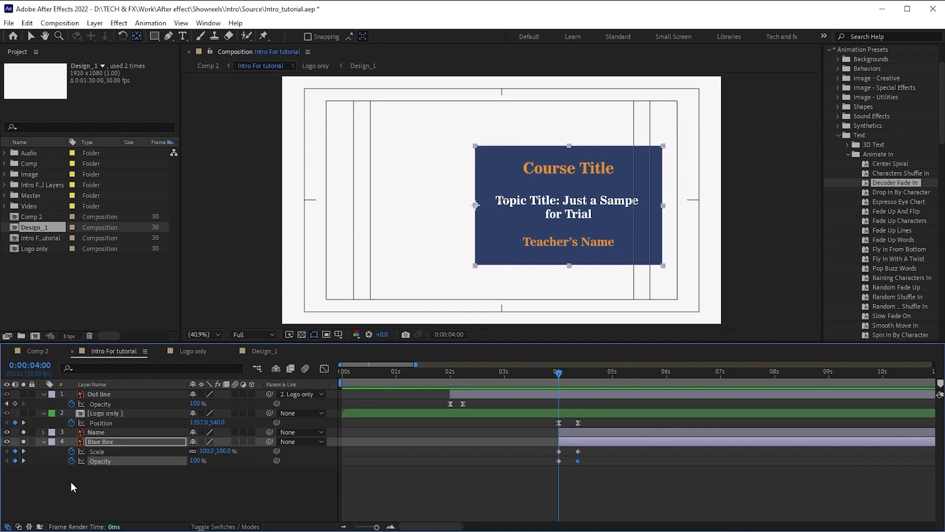
click(87, 483)
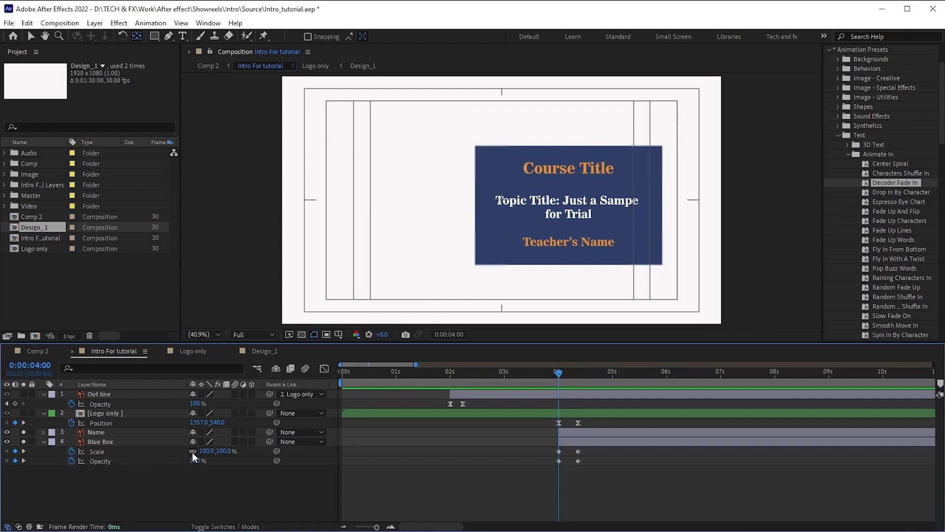
click(208, 451)
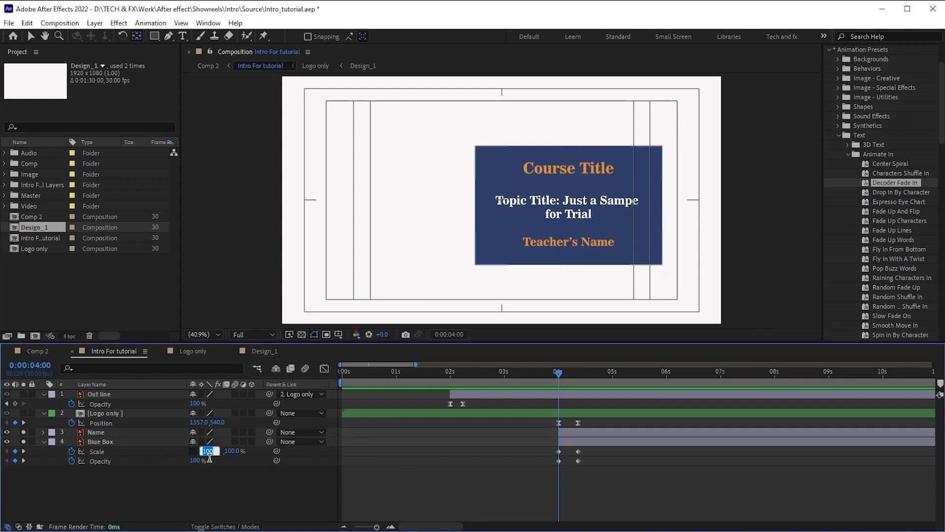
text(0)
key(Return)
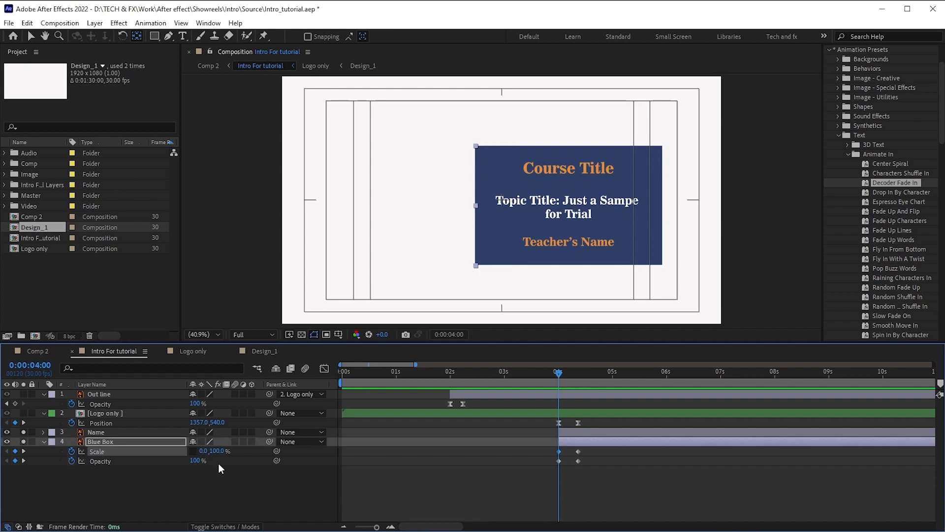
click(195, 461)
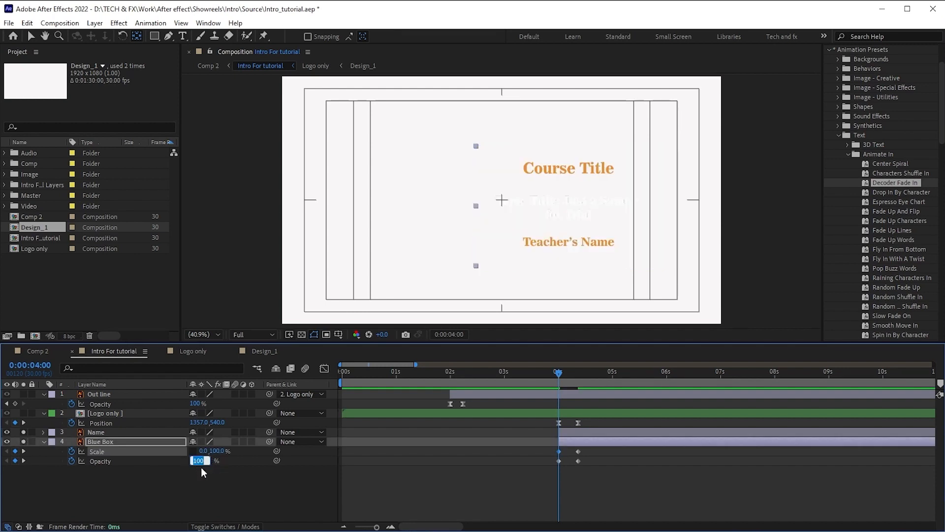
text(0)
key(Return)
- Apply Easy Ease to the Blue Box layer's Scale and Opacity keyframes
drag(559, 373, 577, 373)
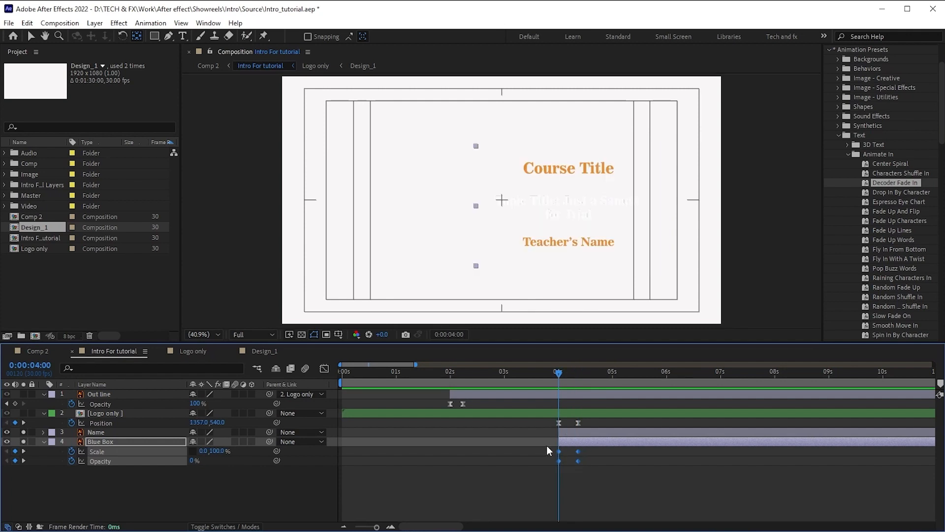
key(F9)
drag(548, 467, 592, 457)
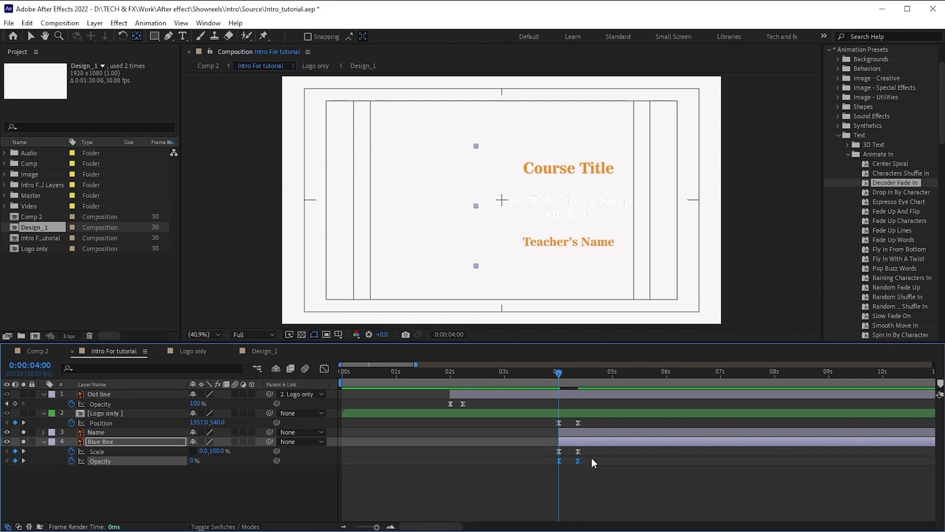
- Turn off solo for the Blue Box and Name layers so that all layers are shown
click(571, 436)
key(Return)
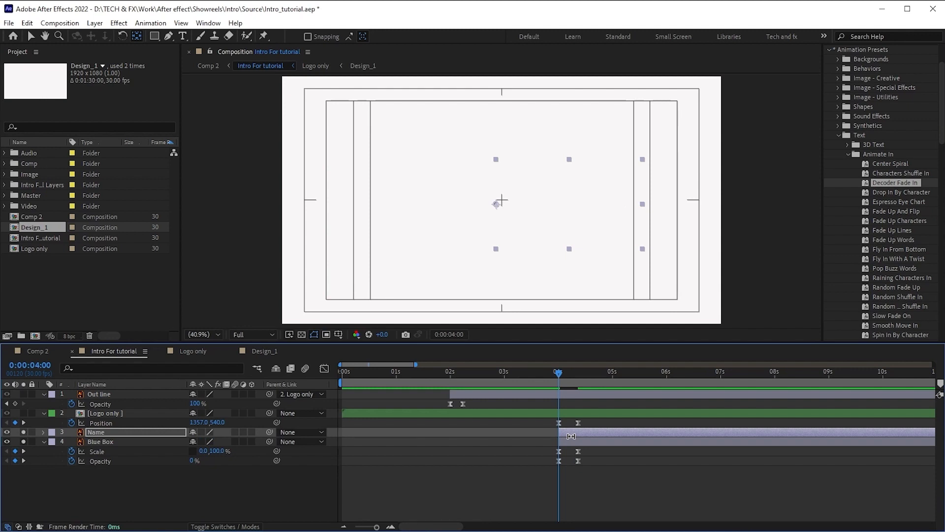
click(534, 485)
click(23, 441)
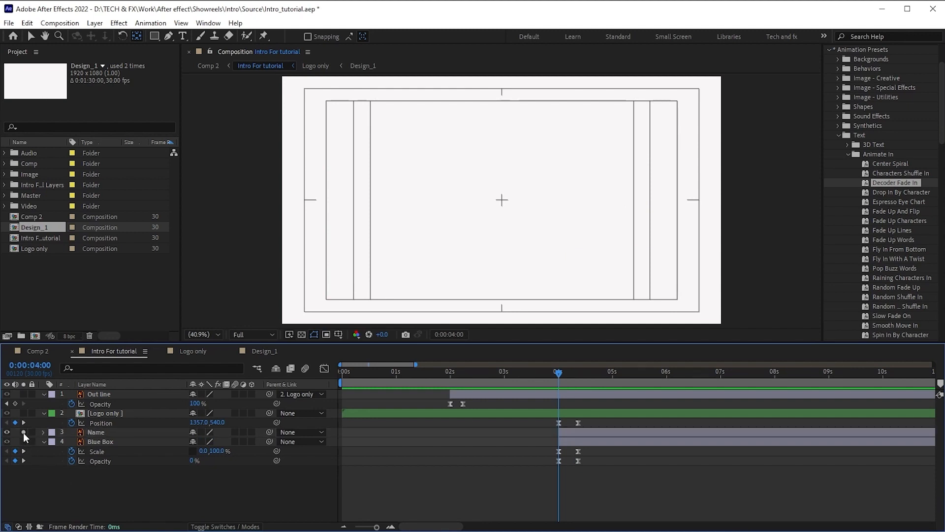
click(23, 433)
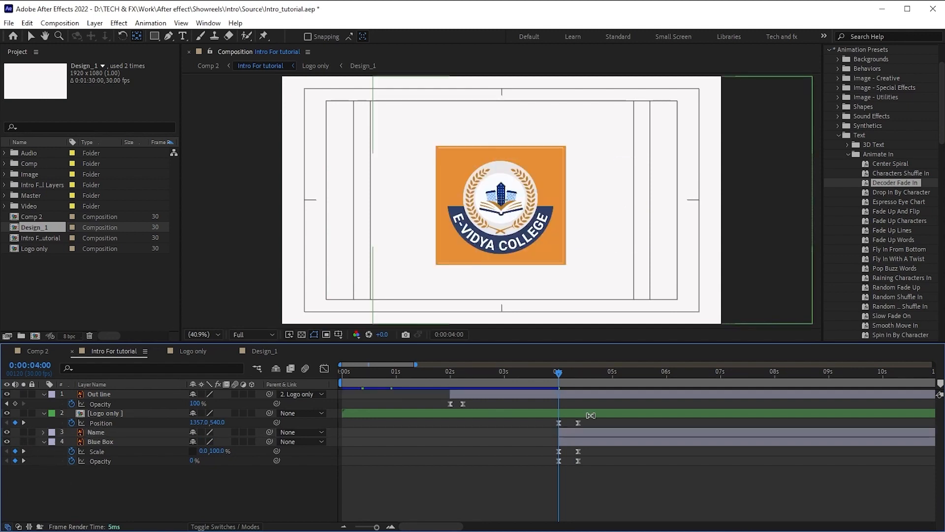
- Add Position keyframes to the Blue Box layer at 0:00:04:00 and 0:00:04:11
click(100, 441)
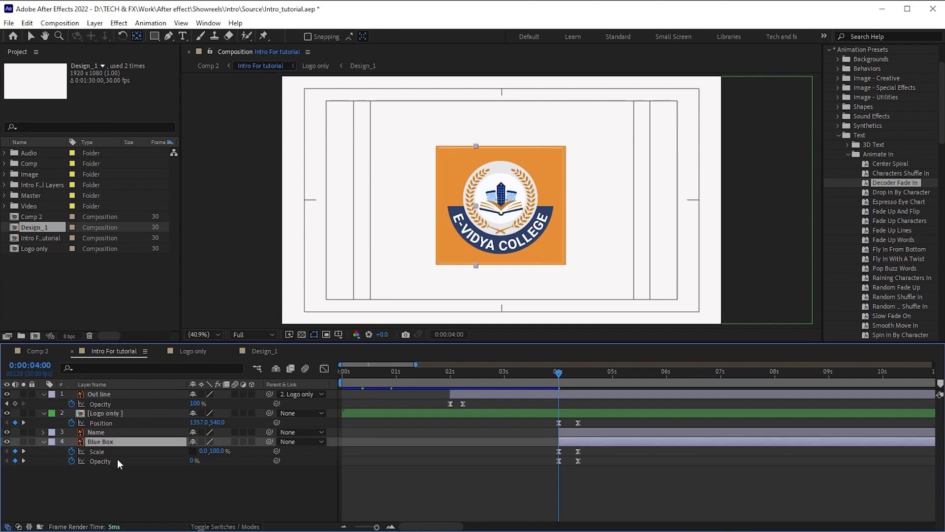
key(p)
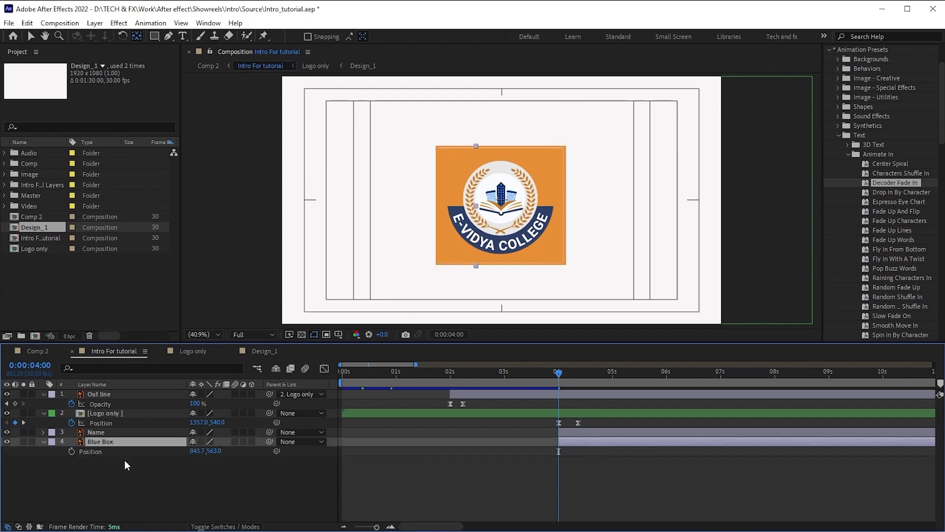
click(70, 452)
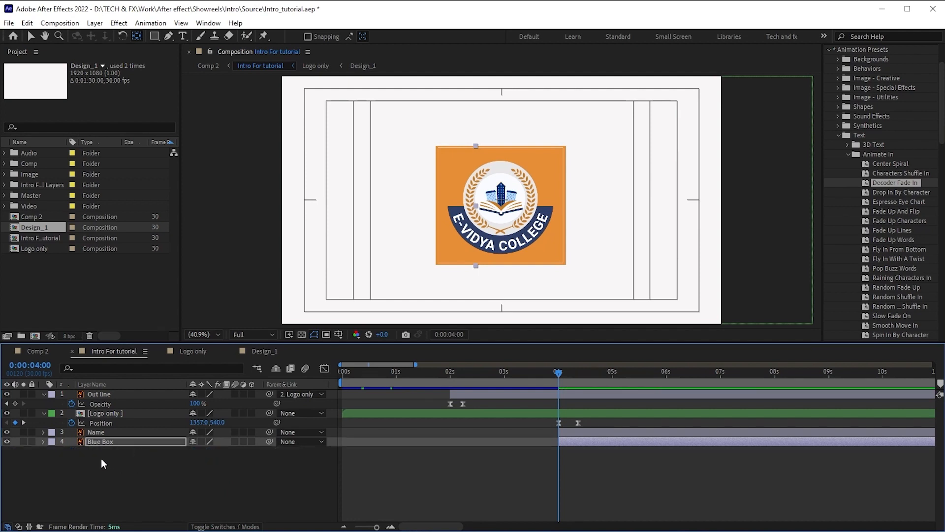
key(u)
click(23, 470)
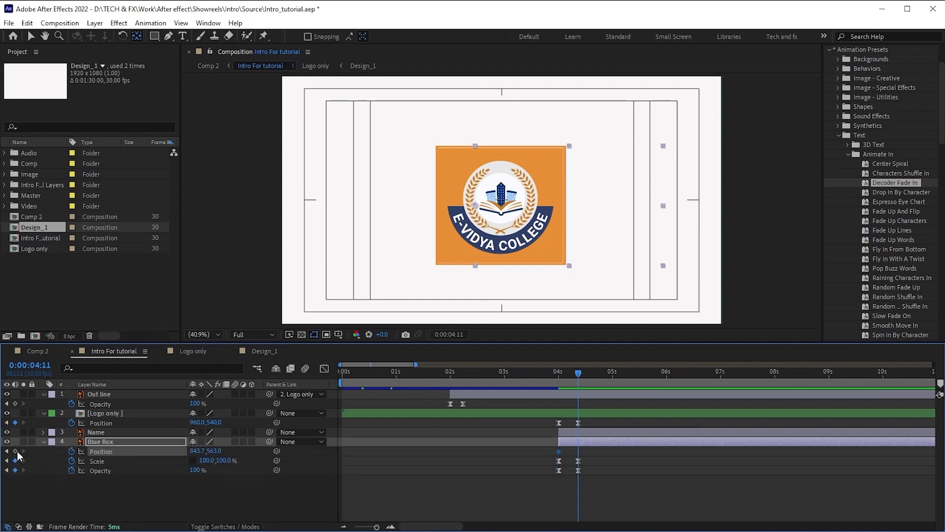
click(15, 451)
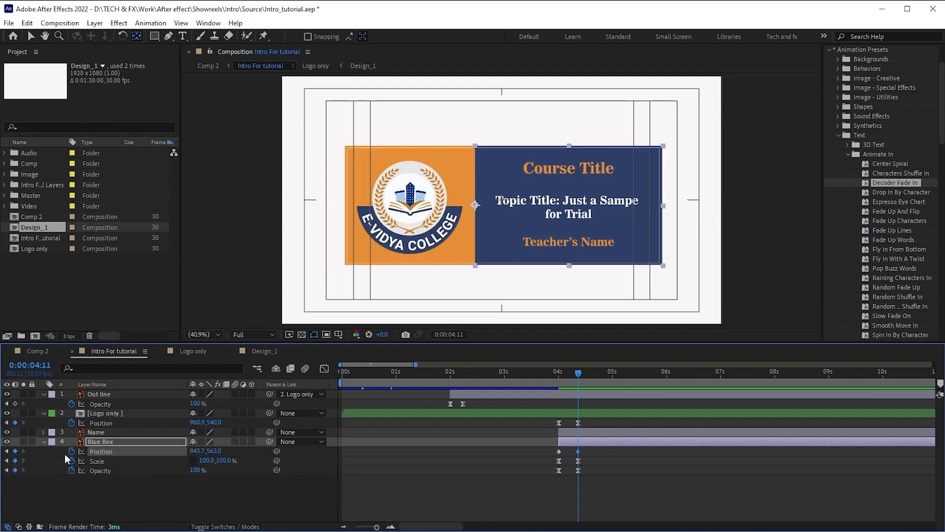
- At 0:00:04:00, set the Blue Box layer's X position to 1231.7, aligning it with the right edge of the logo box
click(7, 461)
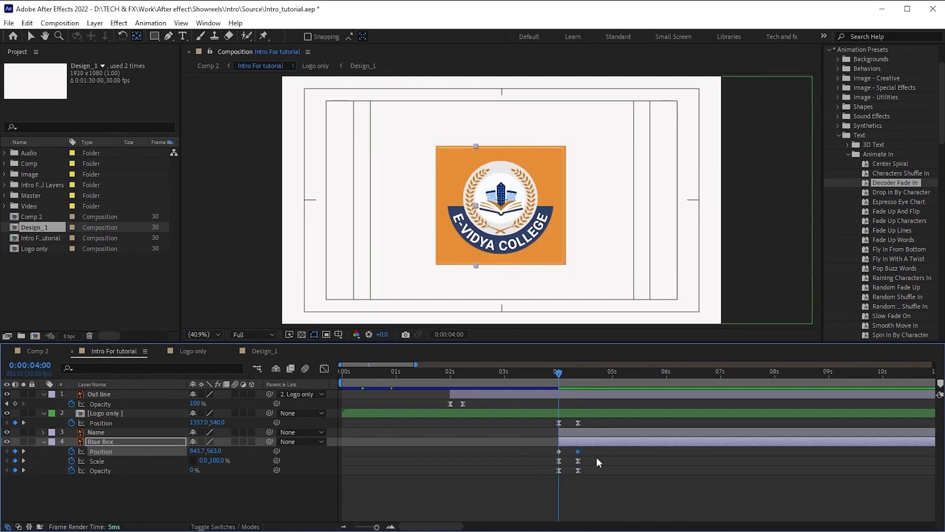
click(590, 442)
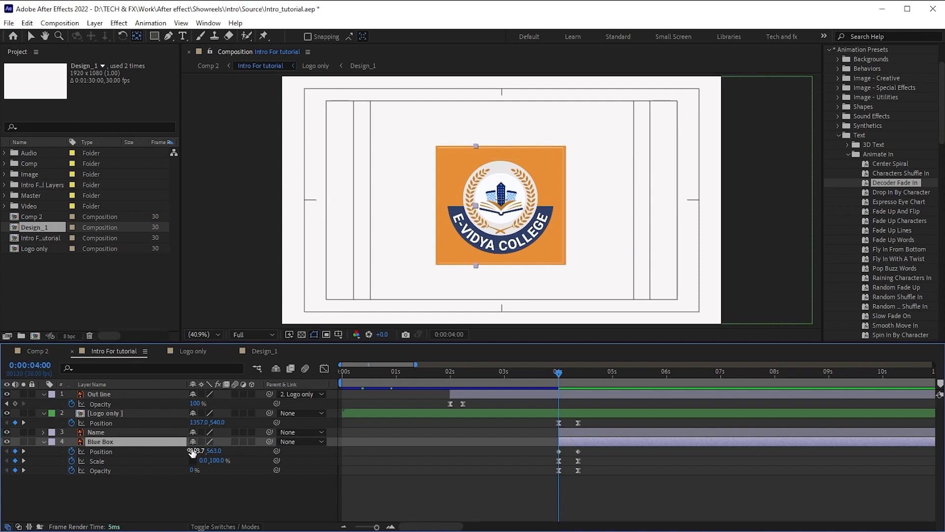
drag(193, 452, 394, 437)
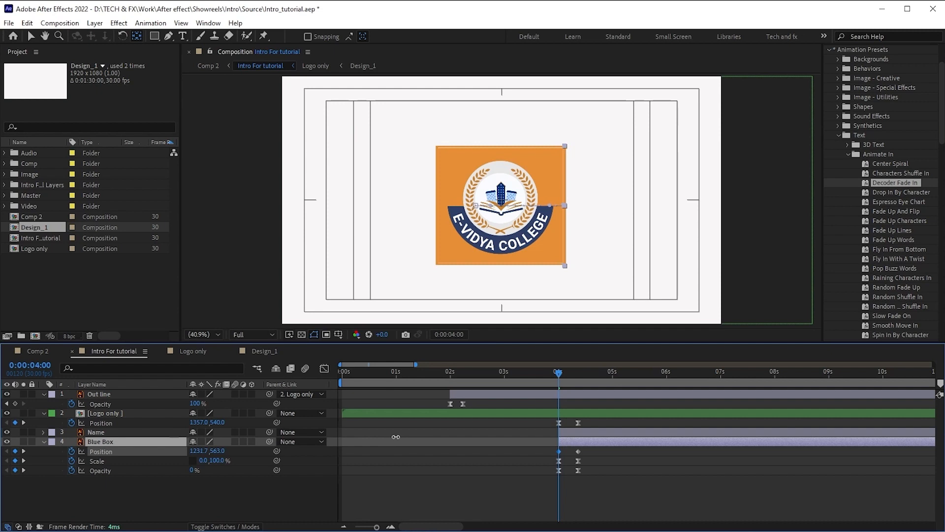
- Apply Easy Ease to the Blue Box layer's Position keyframes and preview the reveal
drag(607, 450, 544, 450)
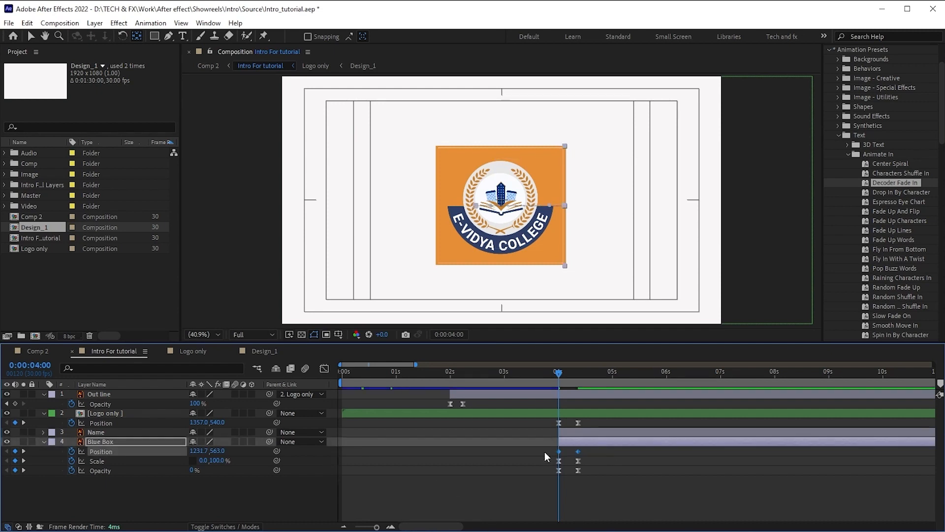
key(F9)
drag(559, 374, 555, 374)
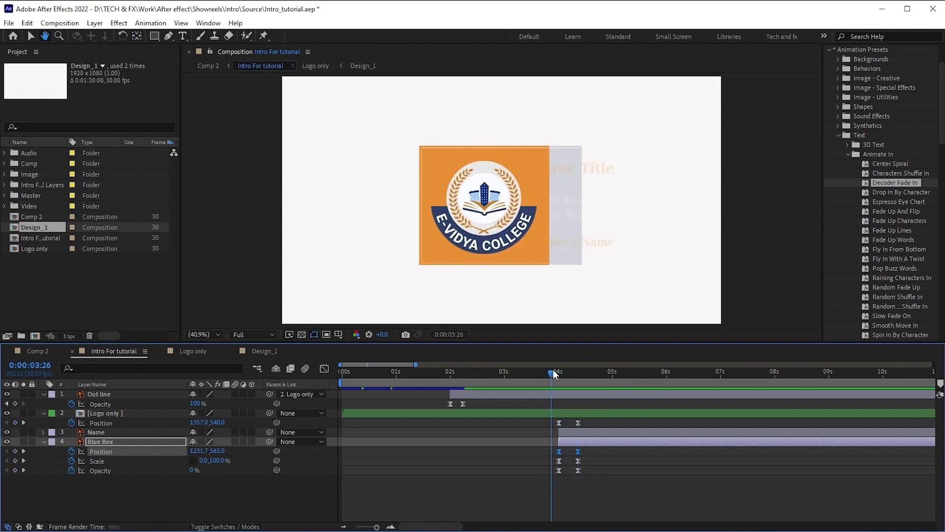
key(space)
- Duplicate the Blue Box layer and move the copy directly above the Name layer
click(130, 444)
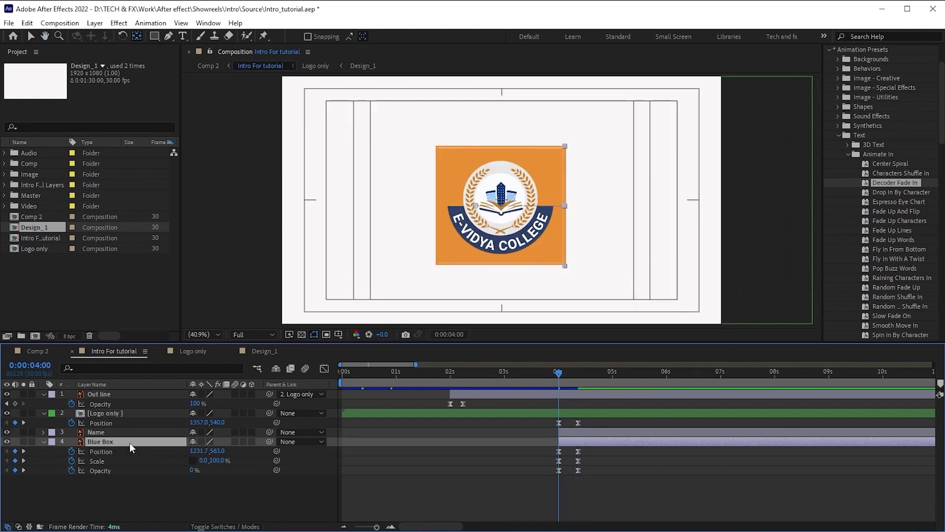
key(ctrl+d)
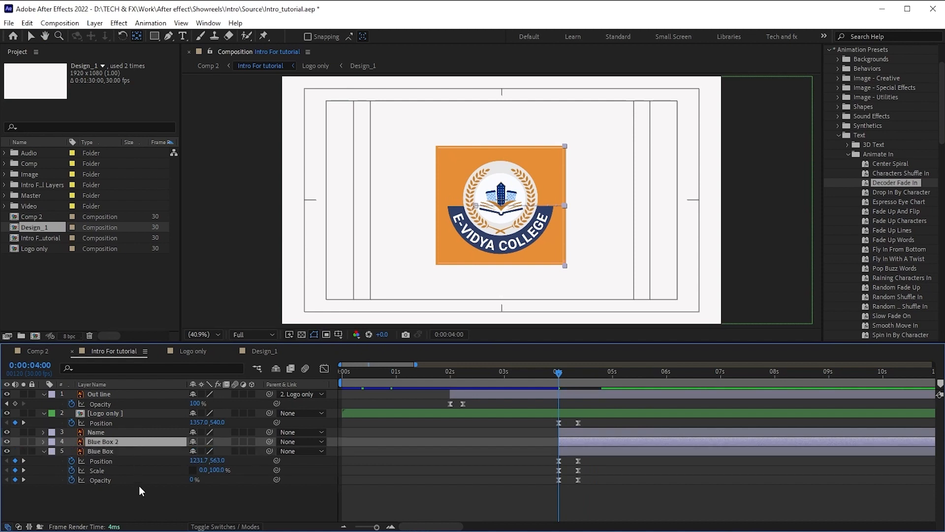
key(ctrl+bracketright)
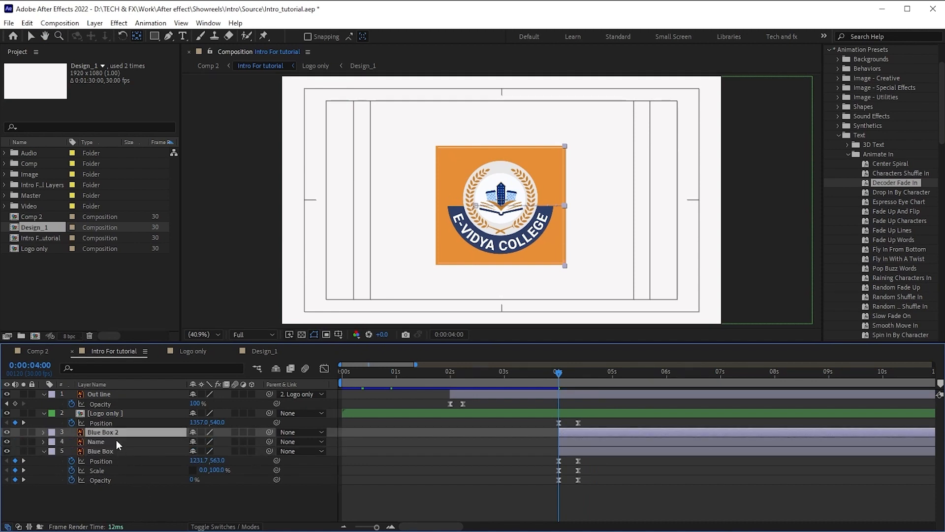
- Display the blending mode and track matte options for the layers, and set the Name layer's label color to Red
click(116, 440)
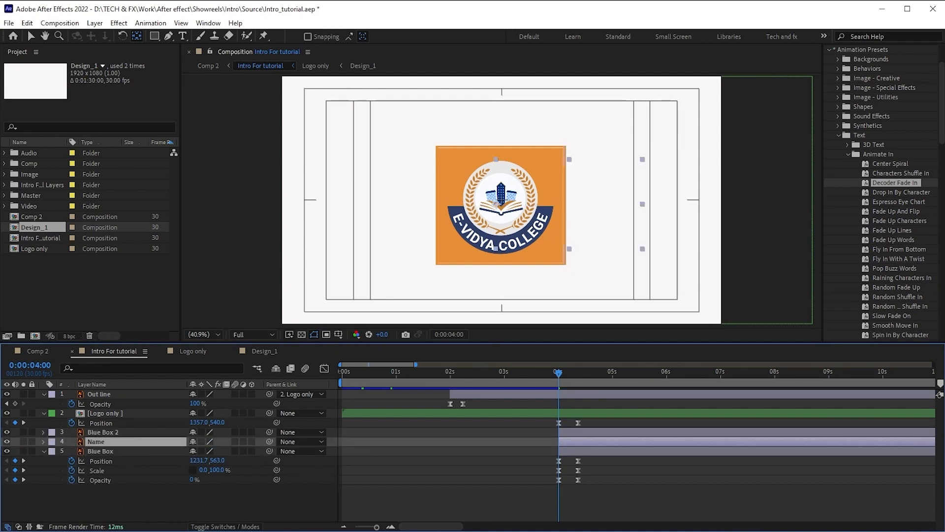
click(212, 526)
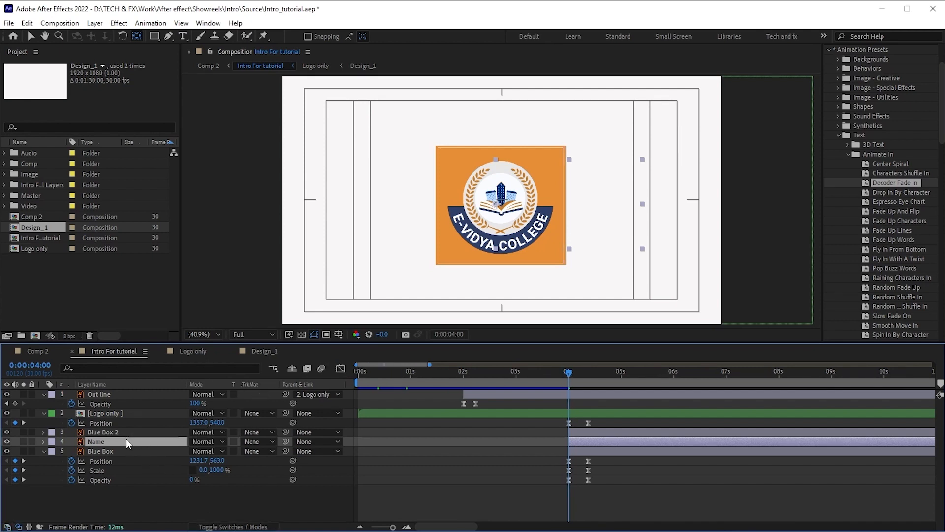
click(50, 441)
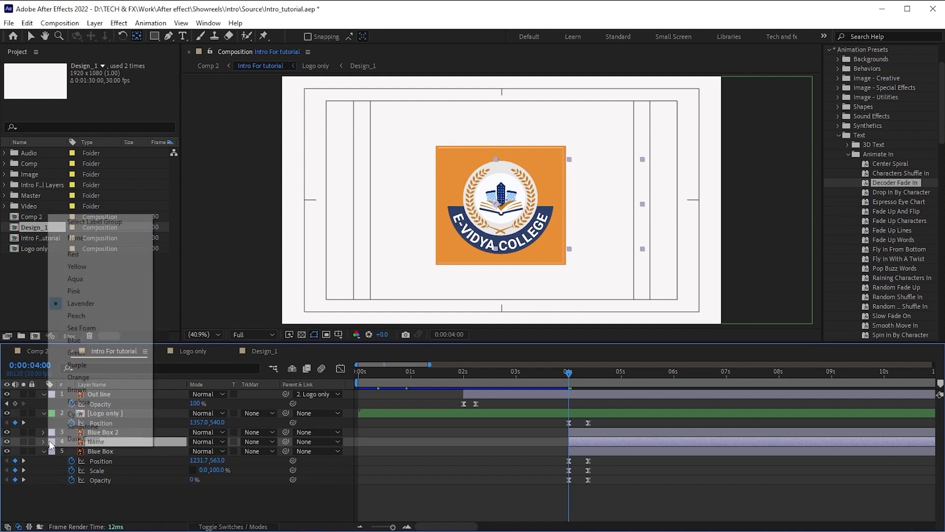
click(80, 254)
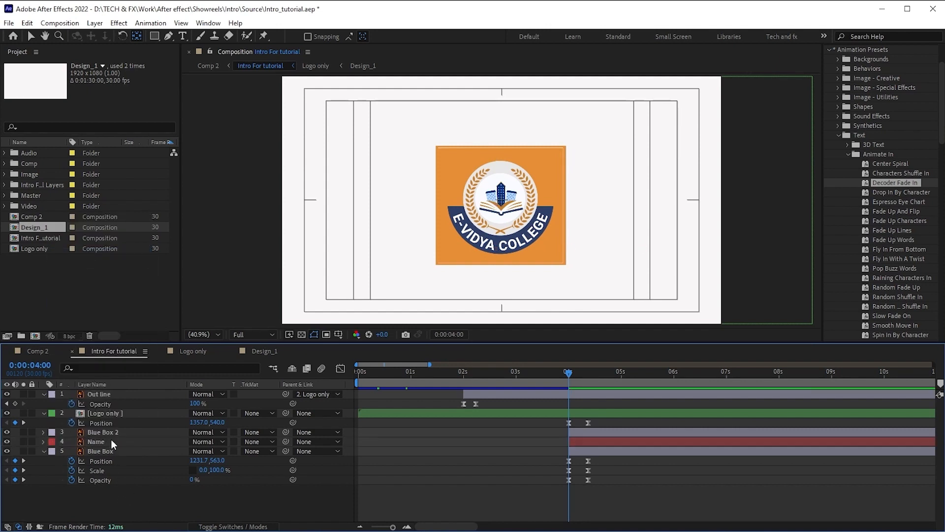
- Set the Name layer's track matte to Alpha Matte "Blue Box 2" and scrub back to 0:00:04:00 to check the reveal
mouse_move(593, 372)
mouse_down()
mouse_move(602, 372)
mouse_move(583, 375)
mouse_up()
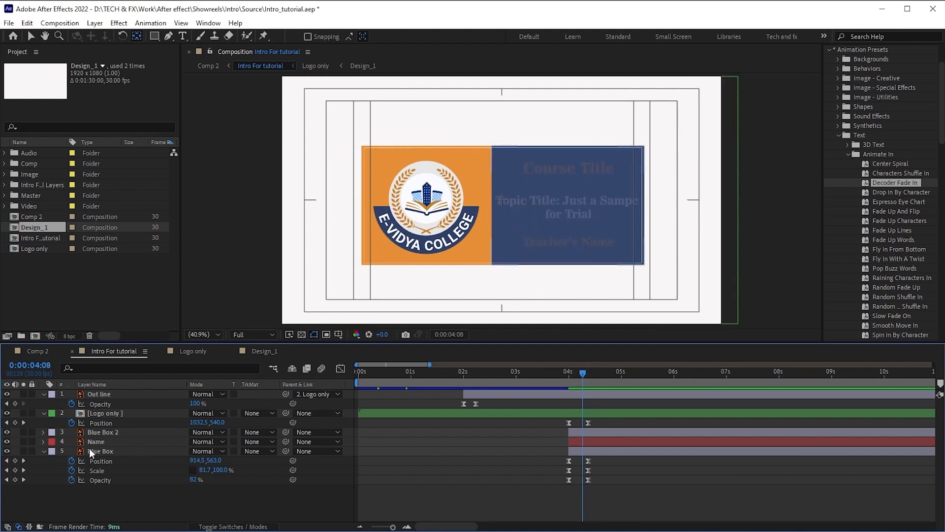
click(71, 442)
click(269, 443)
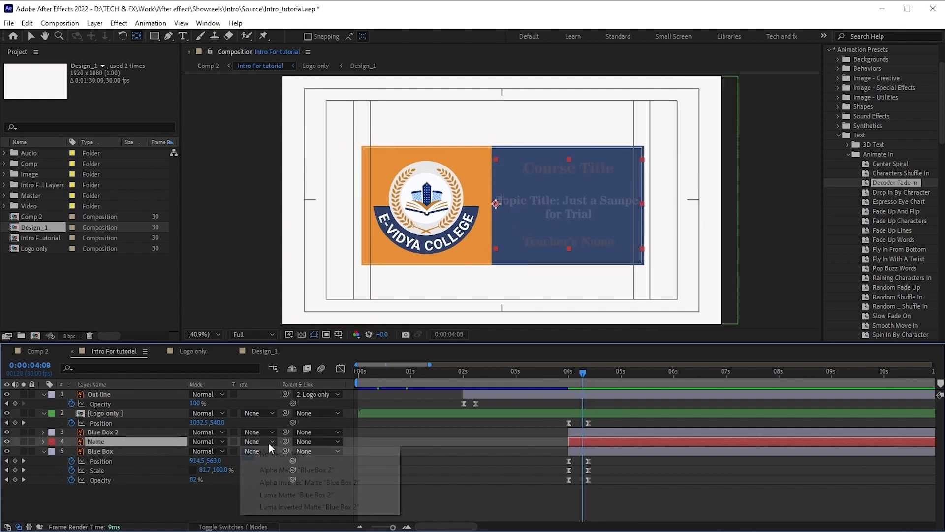
click(278, 470)
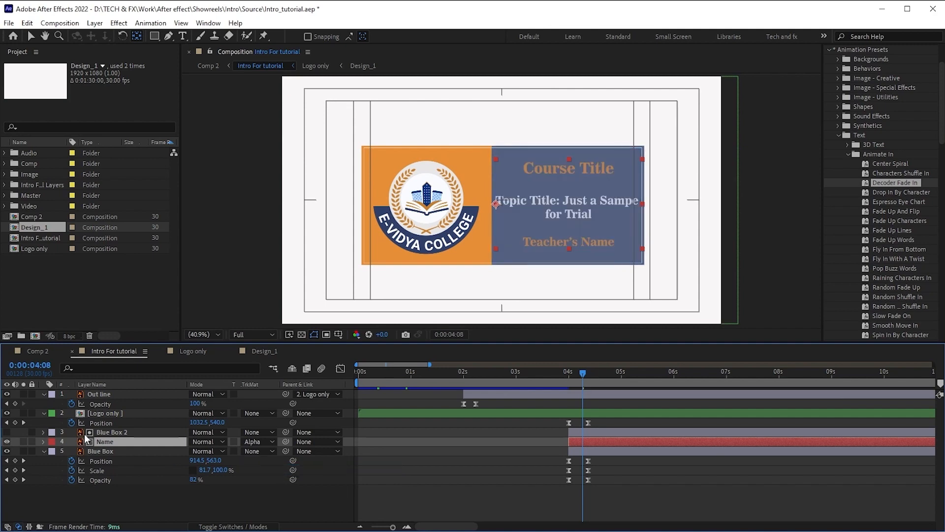
drag(583, 373, 569, 376)
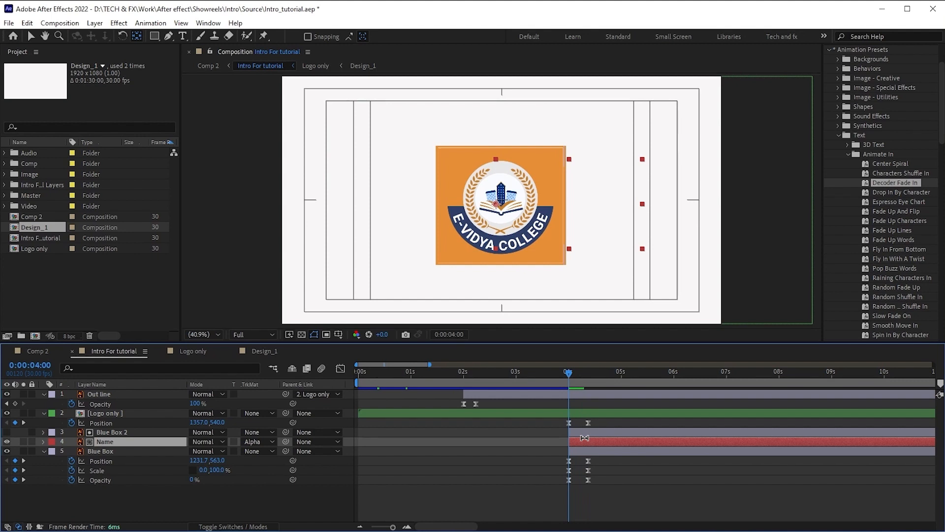
- Keyframe the Name layer's Position from 694.0, 556.4 at 0:00:04:00 to 934.0, 556.4 at 0:00:04:11
key(p)
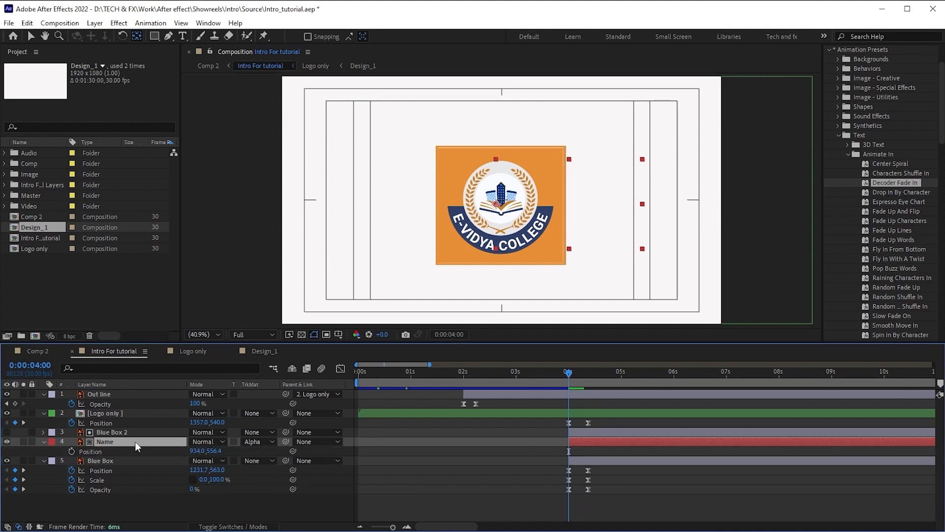
click(72, 451)
key(k)
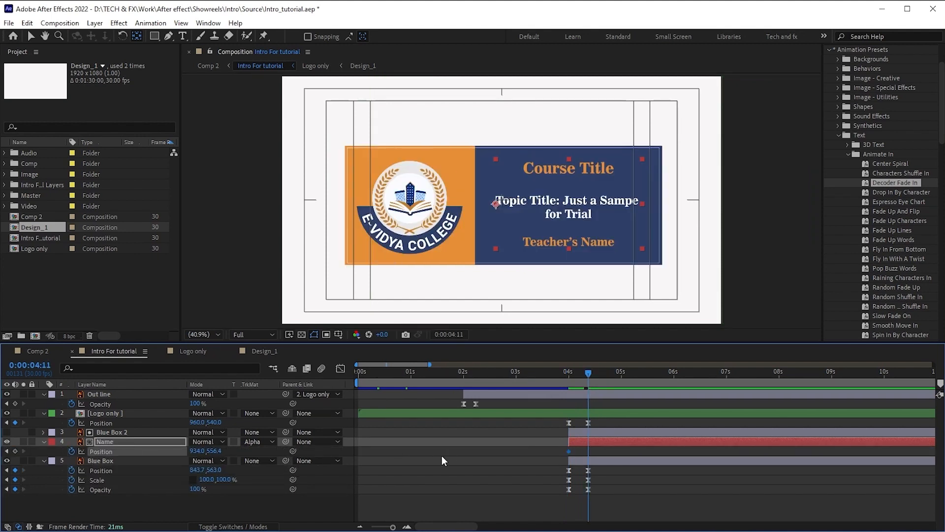
click(15, 451)
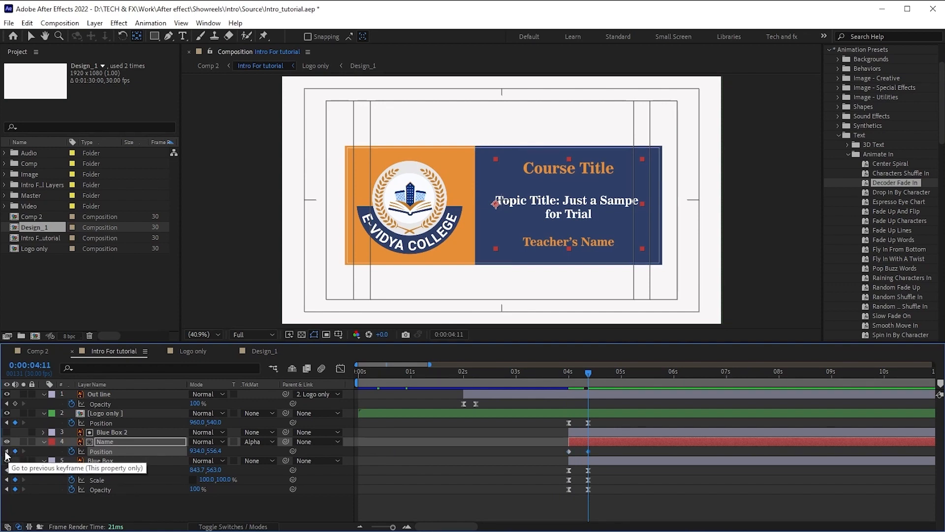
click(7, 451)
drag(196, 451, 70, 462)
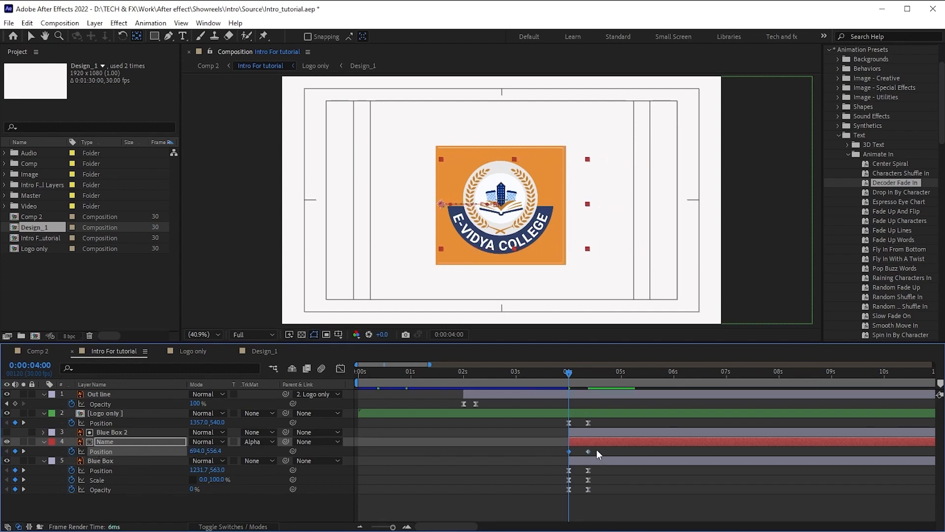
- Apply Easy Ease to both of the Name layer's Position keyframes and scrub through the text's slide
drag(596, 449, 557, 456)
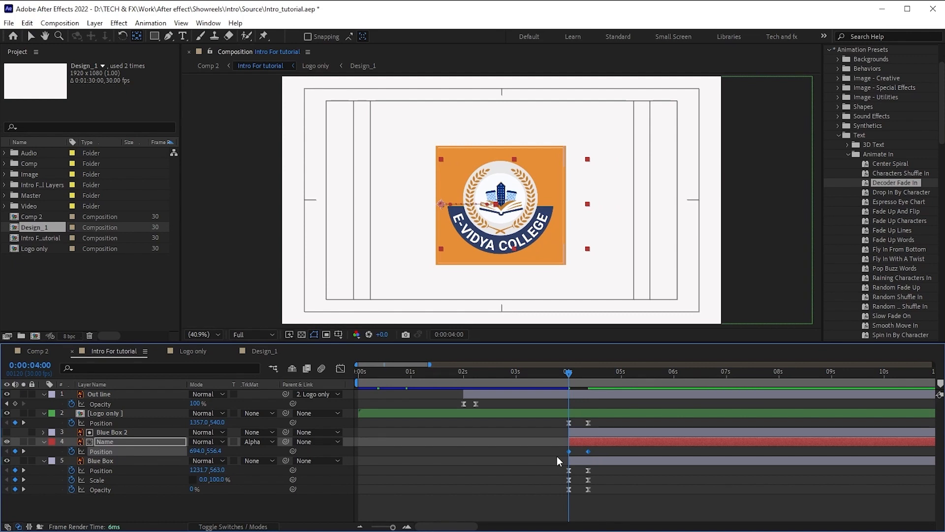
key(F9)
drag(557, 373, 589, 376)
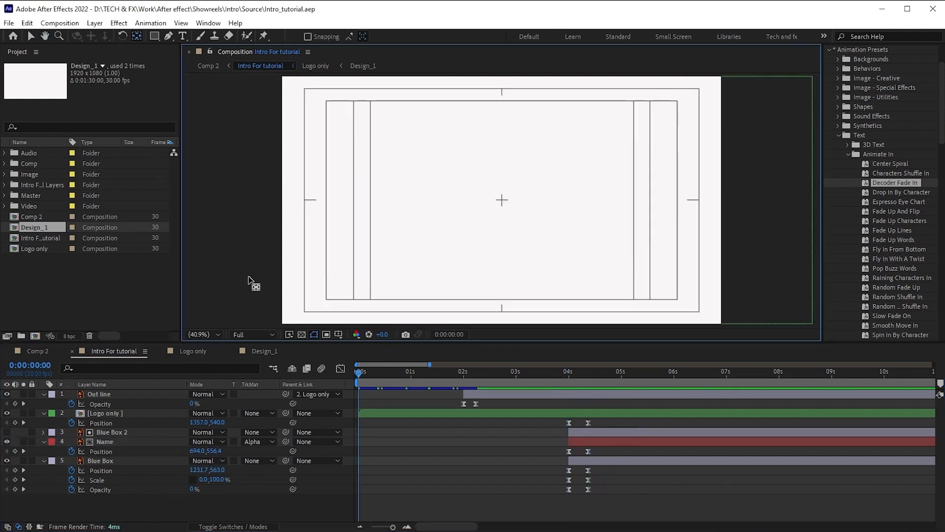
- Maximize the composition view and play the whole intro from the start to review the animation
key(grave)
key(space)
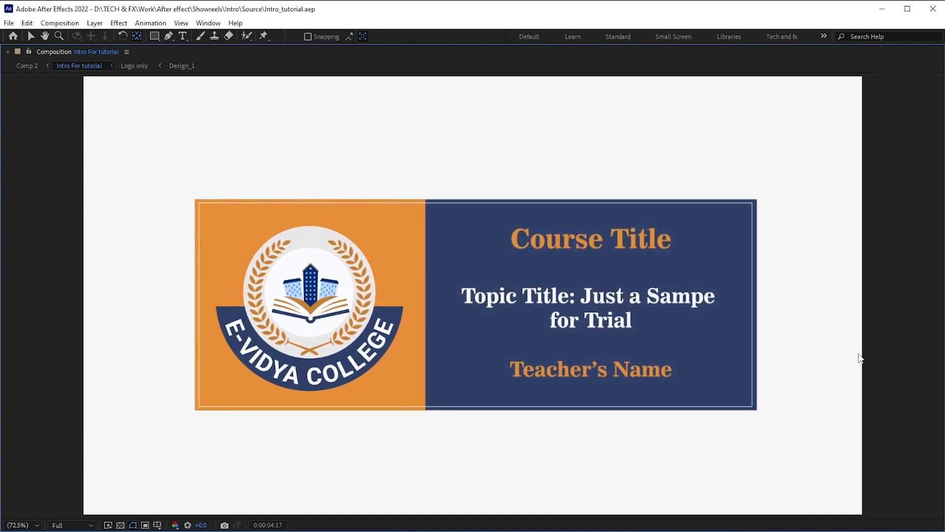
key(space)
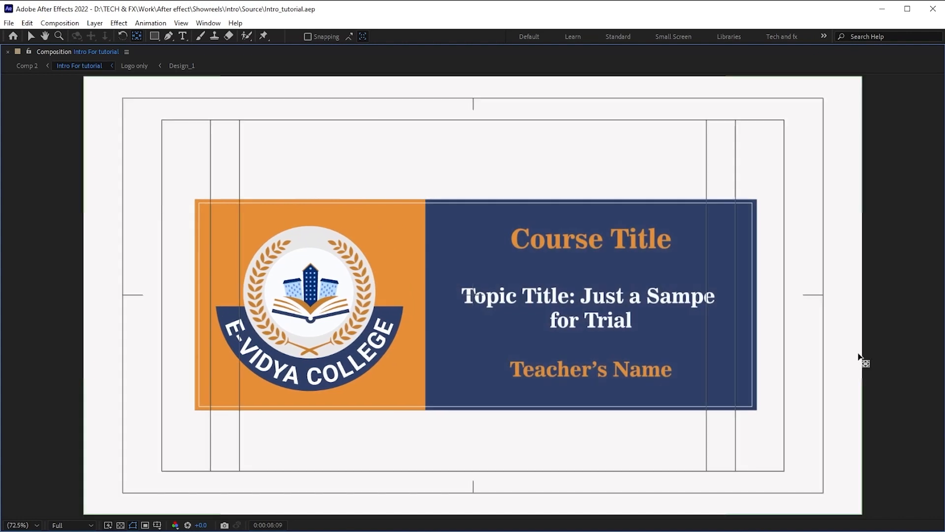